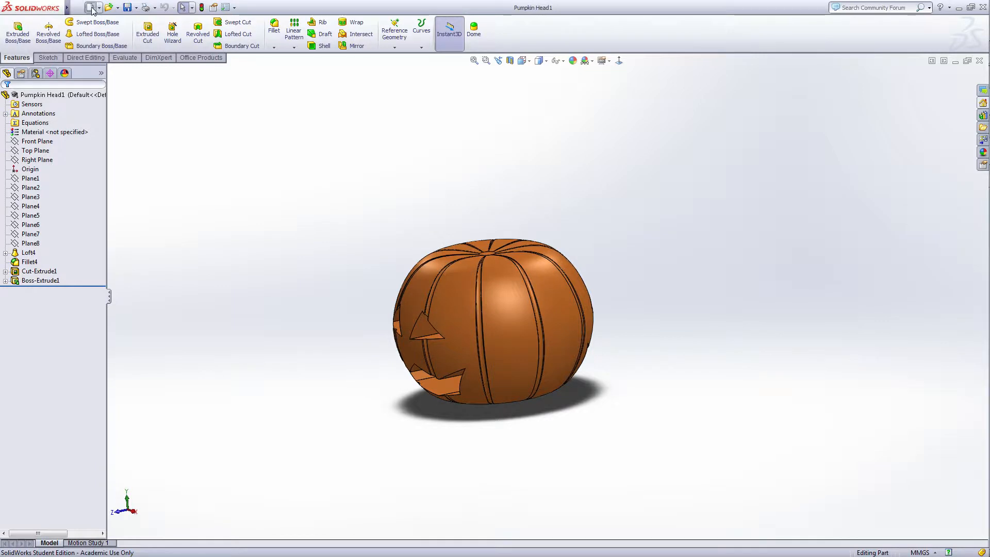
- Create a new part document from the PART-MM-ANSI template
left_click(243, 189)
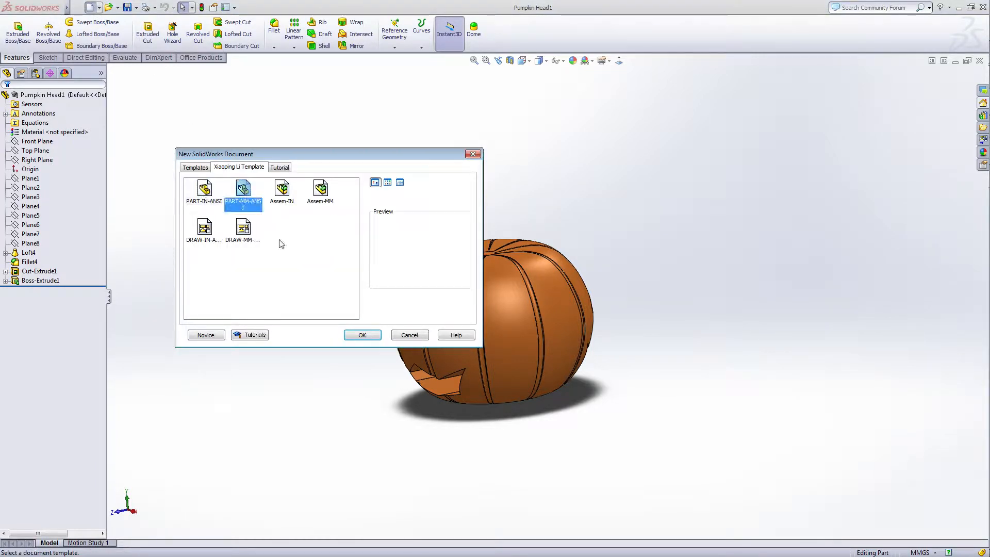
left_click(378, 339)
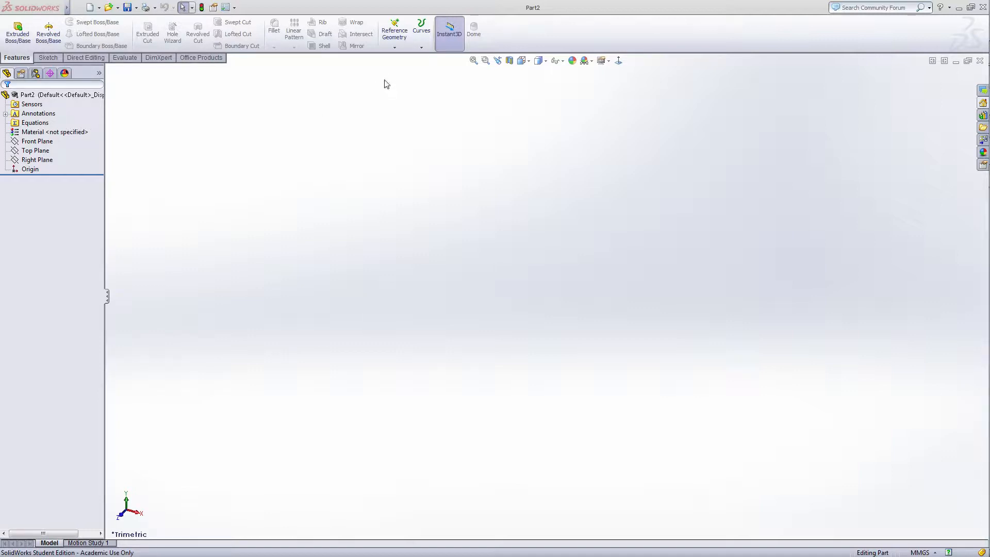
- Create a reference plane offset 1 mm above the Top Plane
left_click(36, 151)
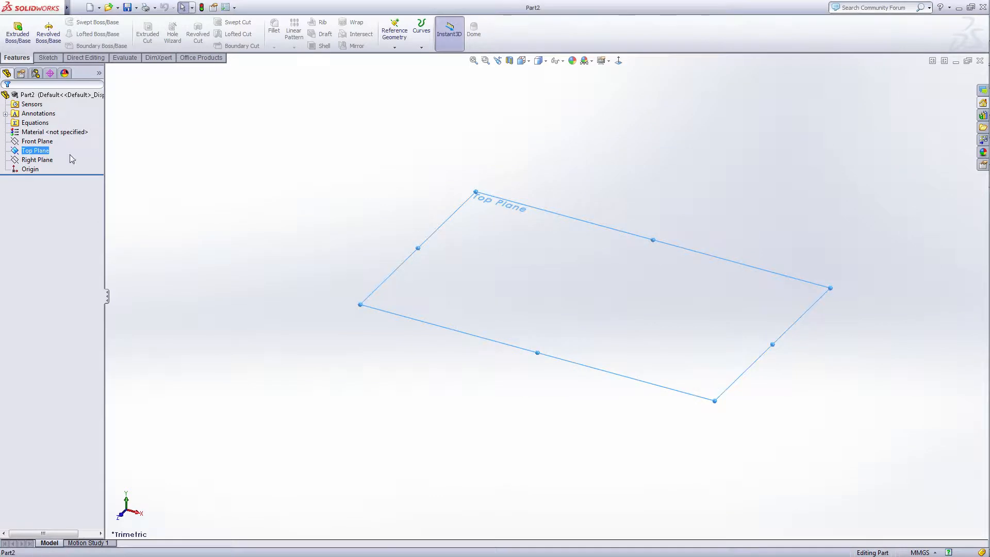
left_click(397, 46)
left_click(400, 61)
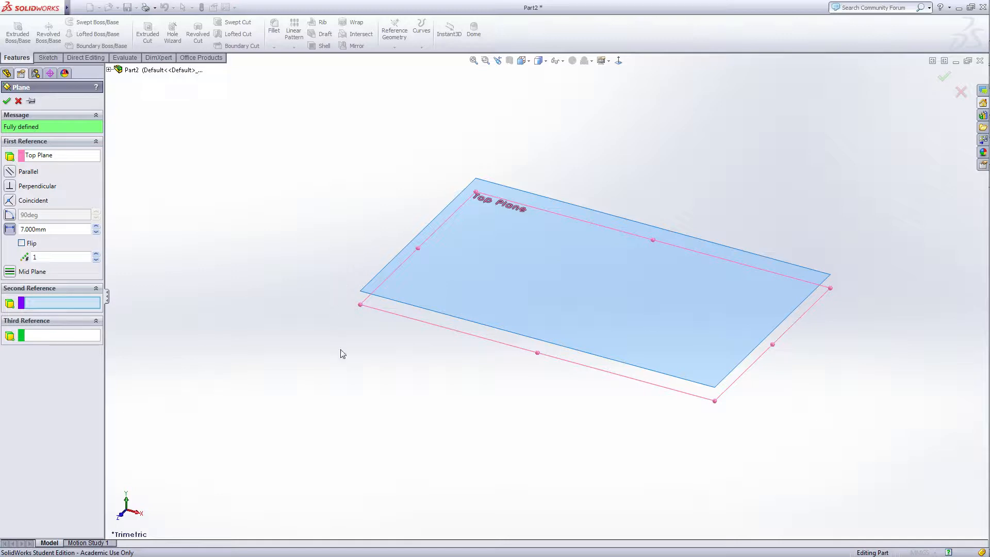
middle_click_drag(343, 354, 342, 334)
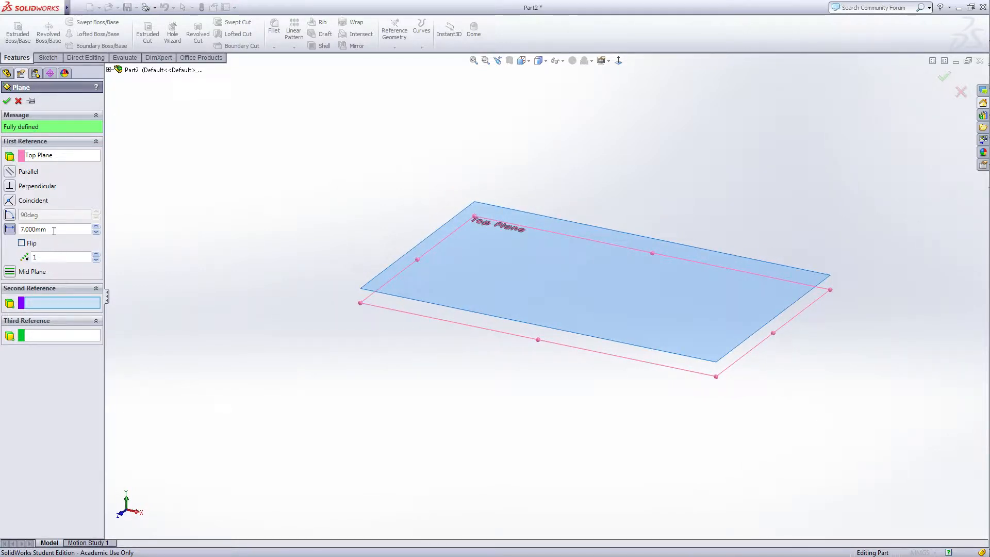
left_click(11, 230)
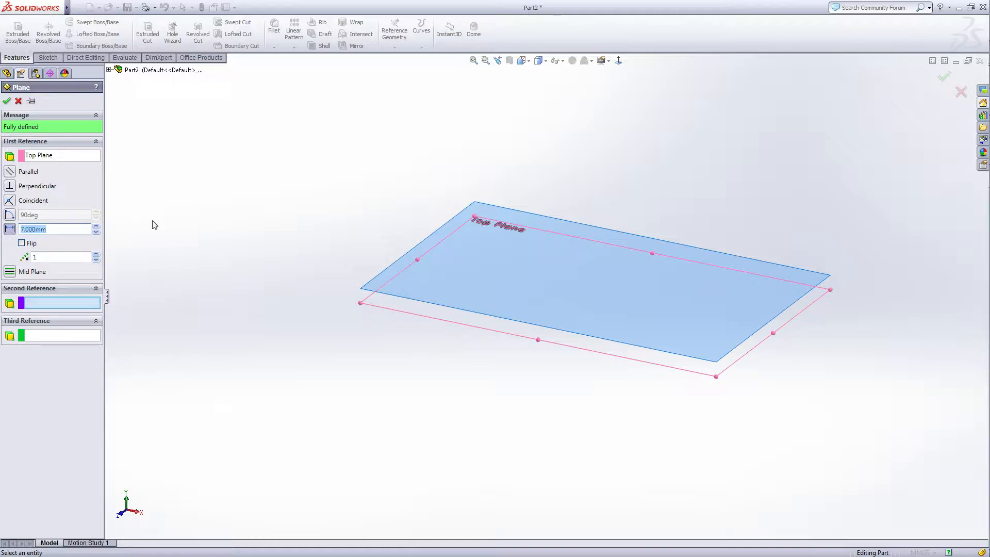
type("1")
key("Return")
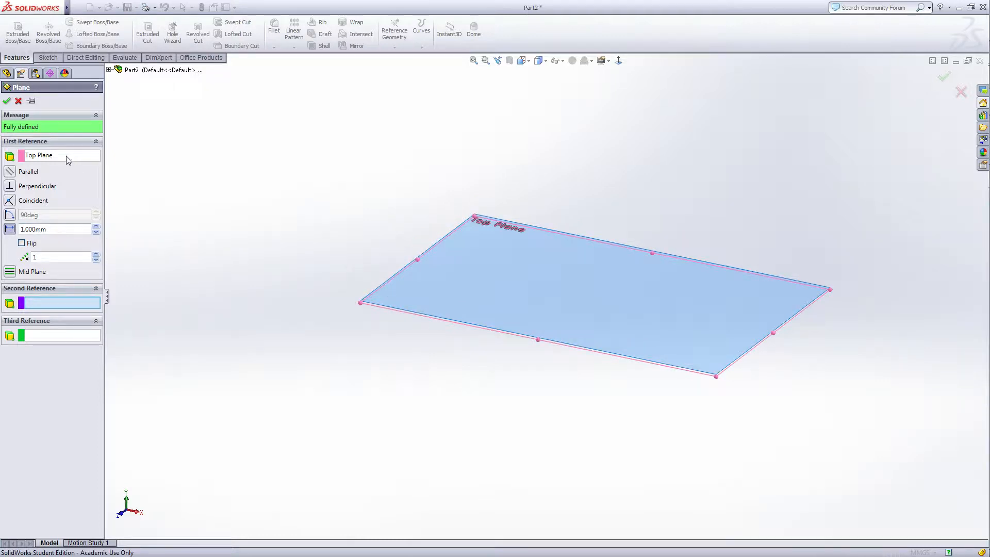
left_click(7, 101)
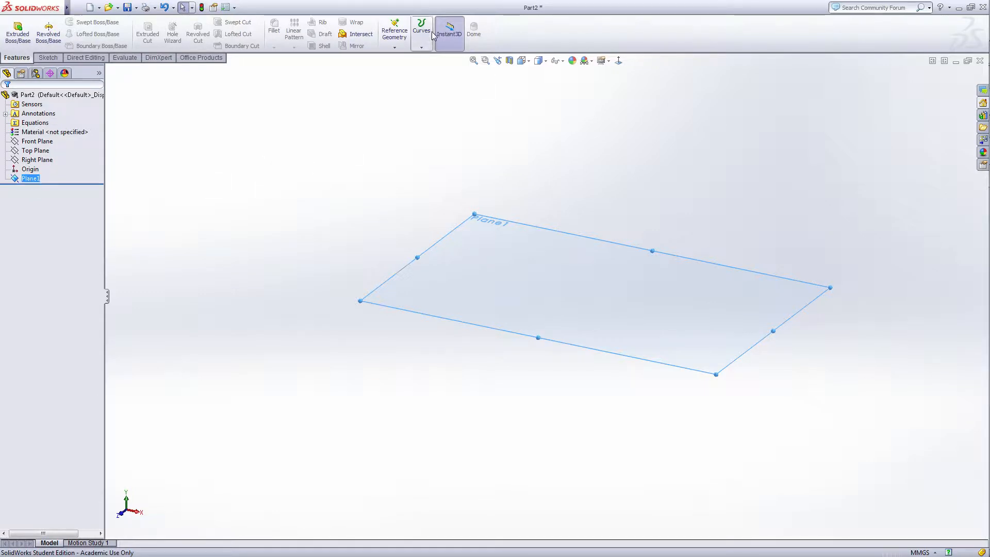
- Add a second reference plane offset 5 mm above Plane1
left_click(395, 47)
left_click(405, 57)
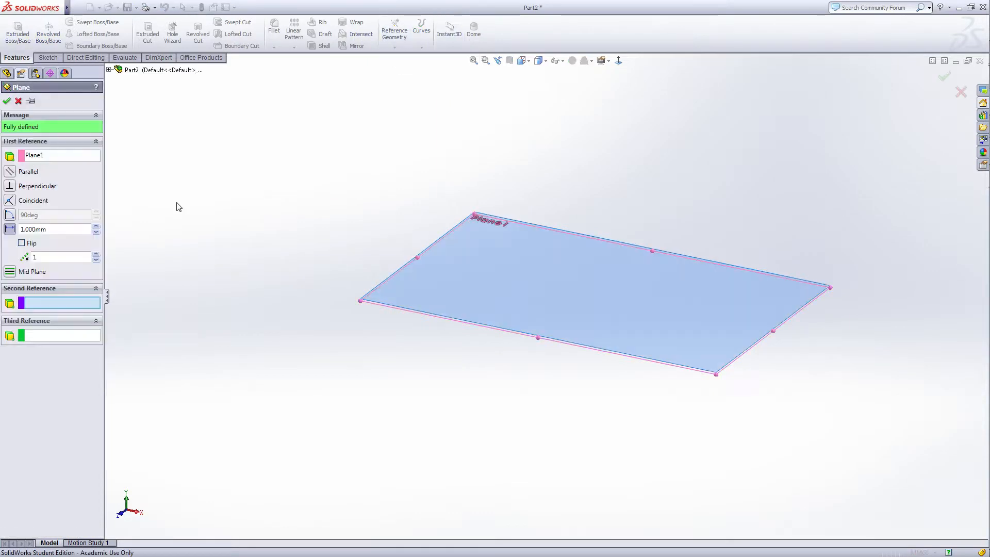
left_click(18, 230)
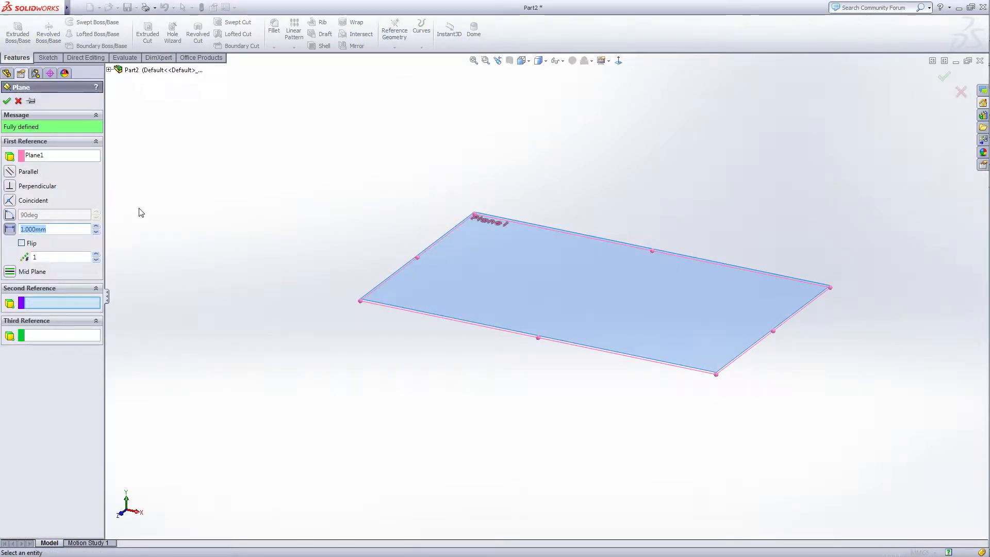
type("5")
key("Return")
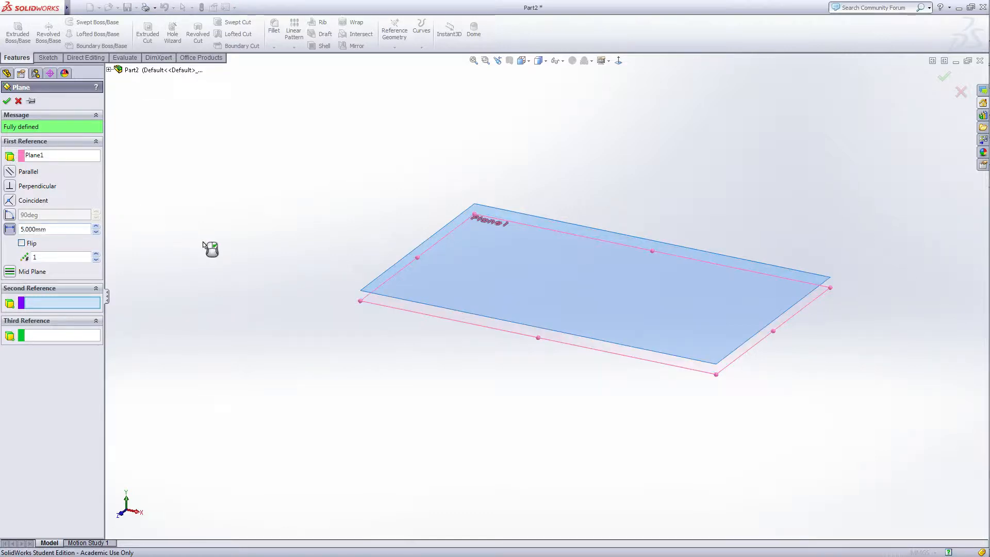
left_click(8, 101)
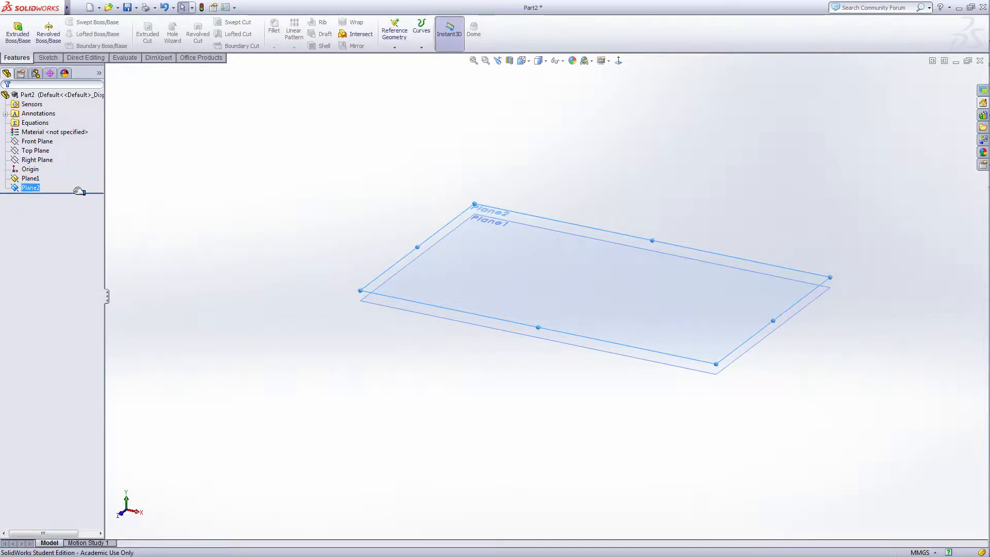
- Add a third reference plane offset 7 mm above Plane2
left_click(395, 34)
left_click(402, 57)
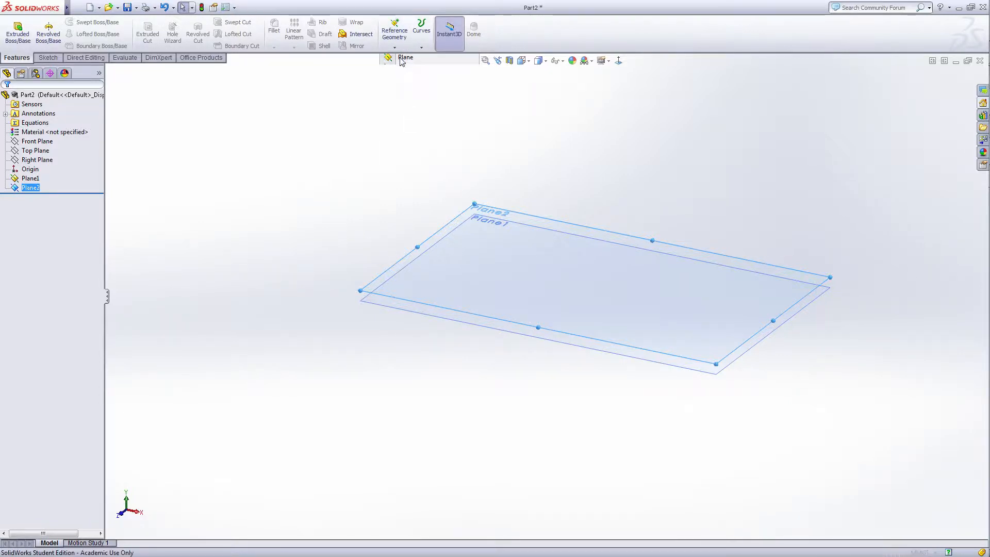
left_click(47, 232)
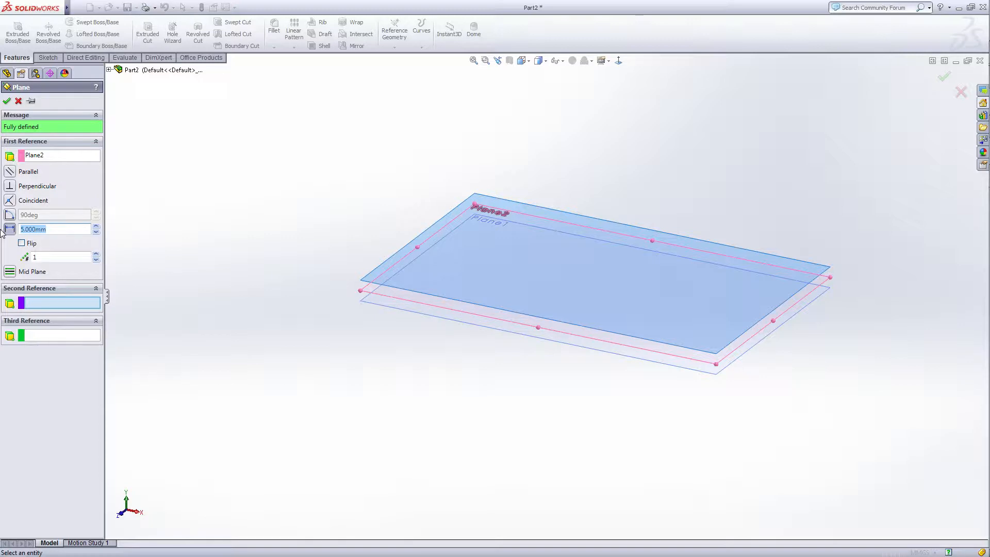
type("7")
key("Return")
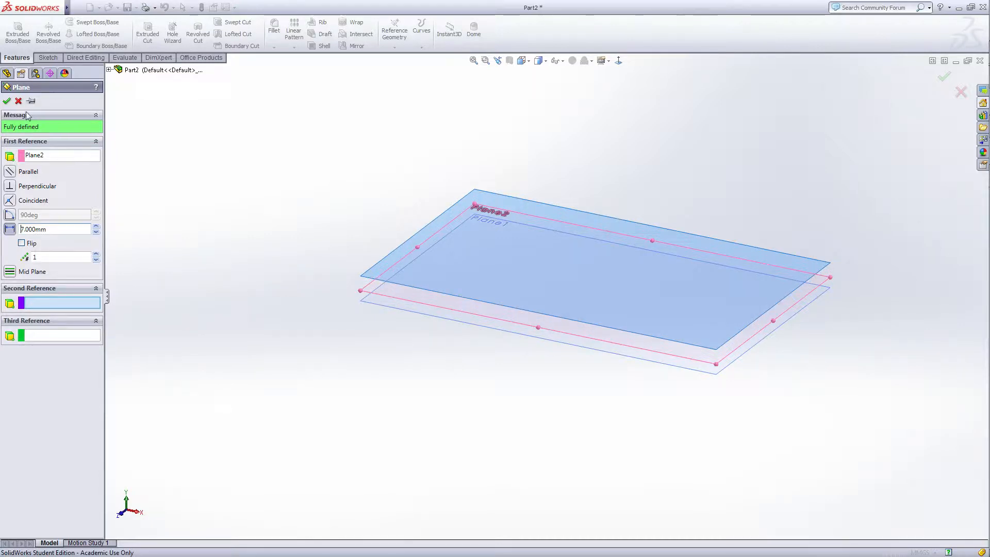
left_click(7, 100)
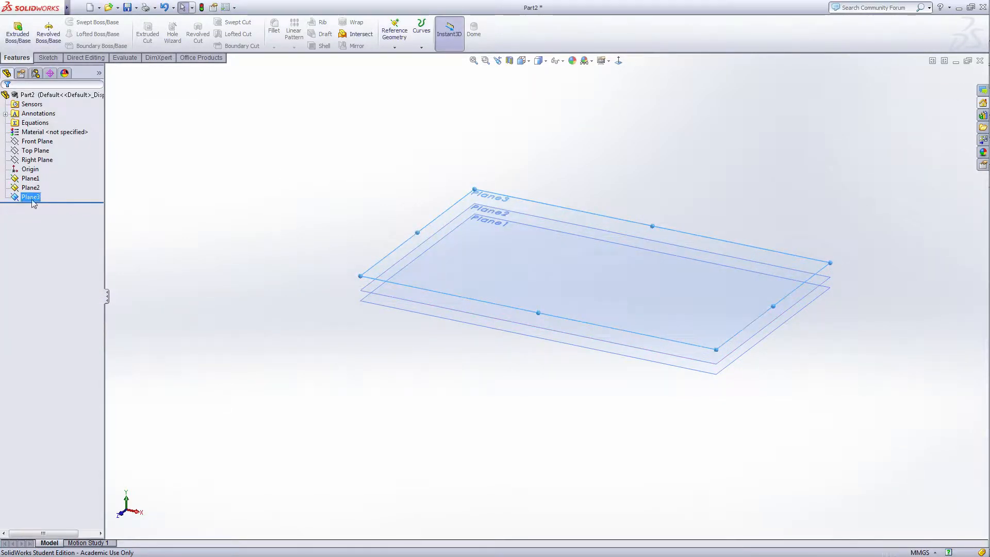
- Add a fourth reference plane offset 8 mm above Plane3
left_click(394, 45)
left_click(405, 60)
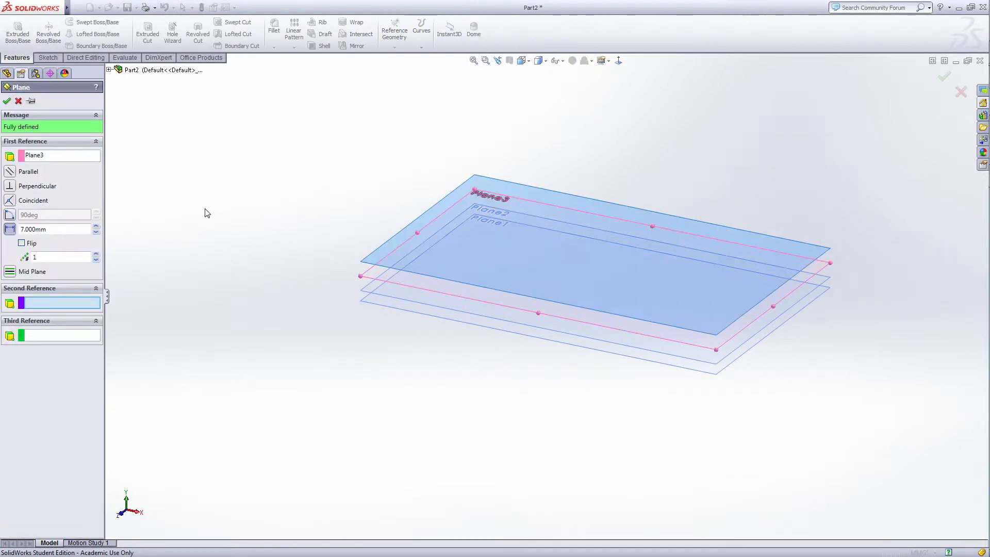
left_click(52, 230)
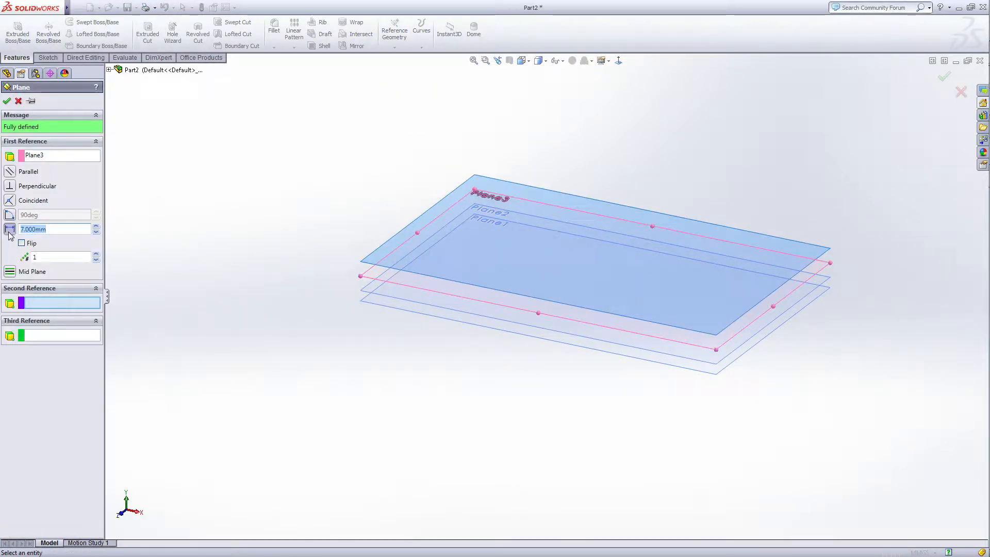
type("8")
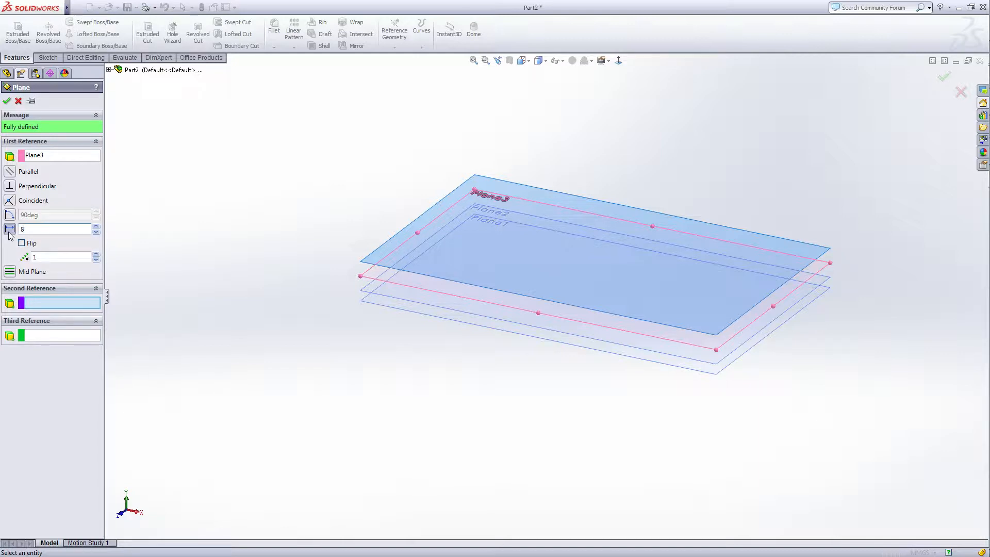
key("Return")
left_click(6, 101)
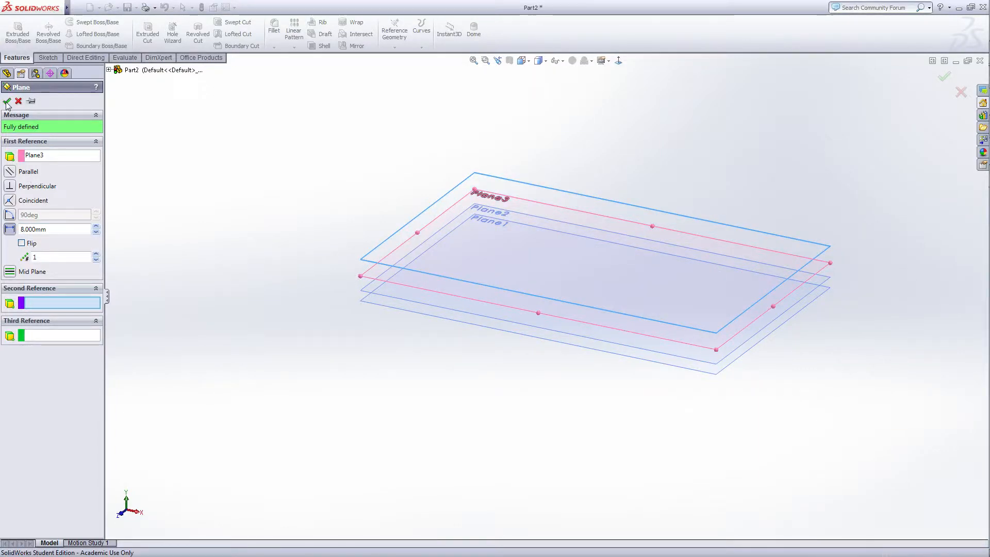
- Add a fifth reference plane above Plane4 with the same 8 mm offset
left_click(30, 206)
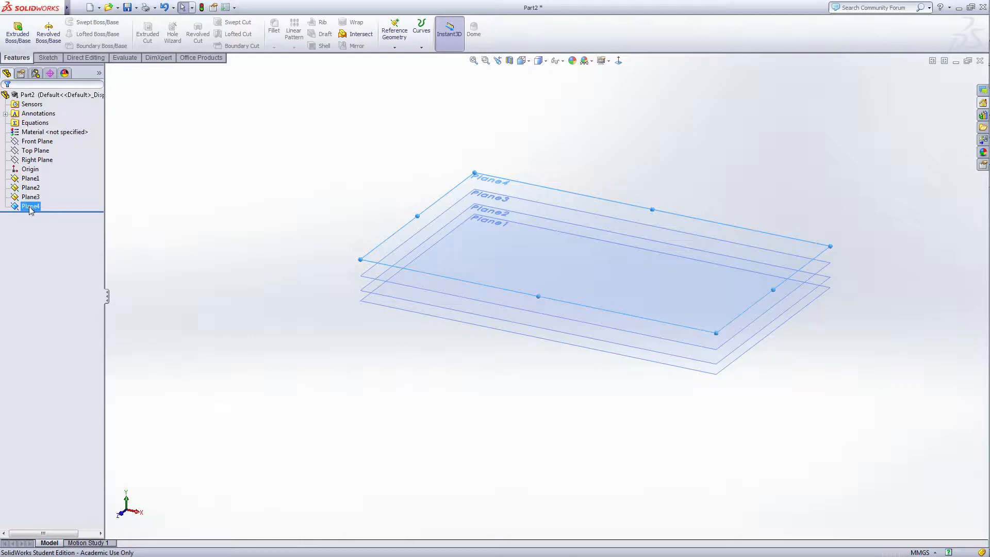
left_click(394, 34)
left_click(396, 58)
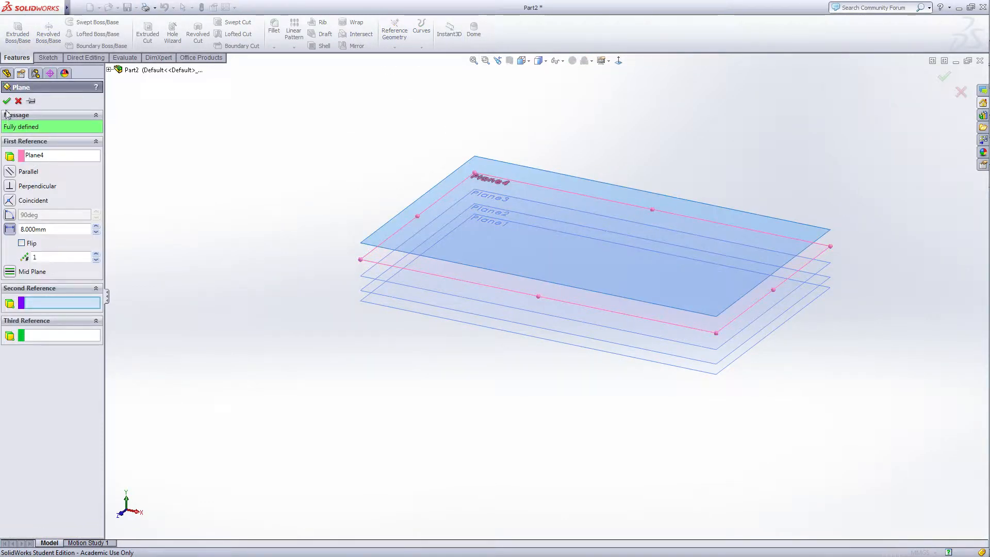
left_click(7, 101)
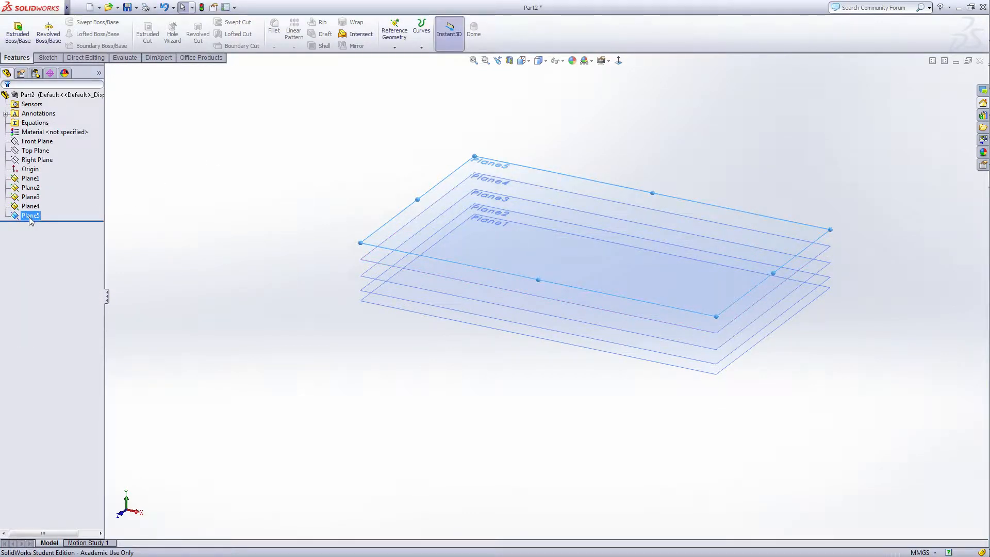
- Add a sixth reference plane offset 7 mm above Plane5
left_click(395, 47)
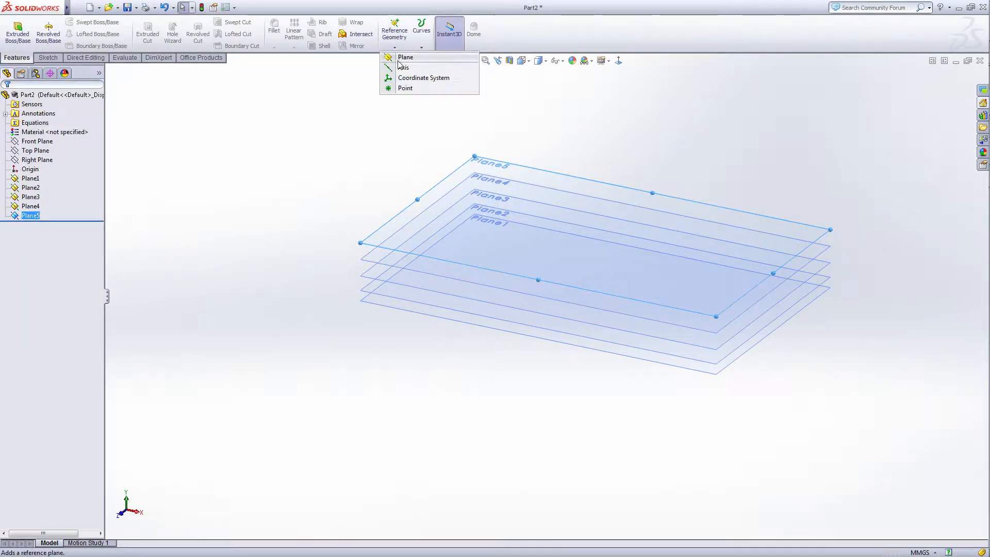
left_click(405, 57)
left_click(58, 229)
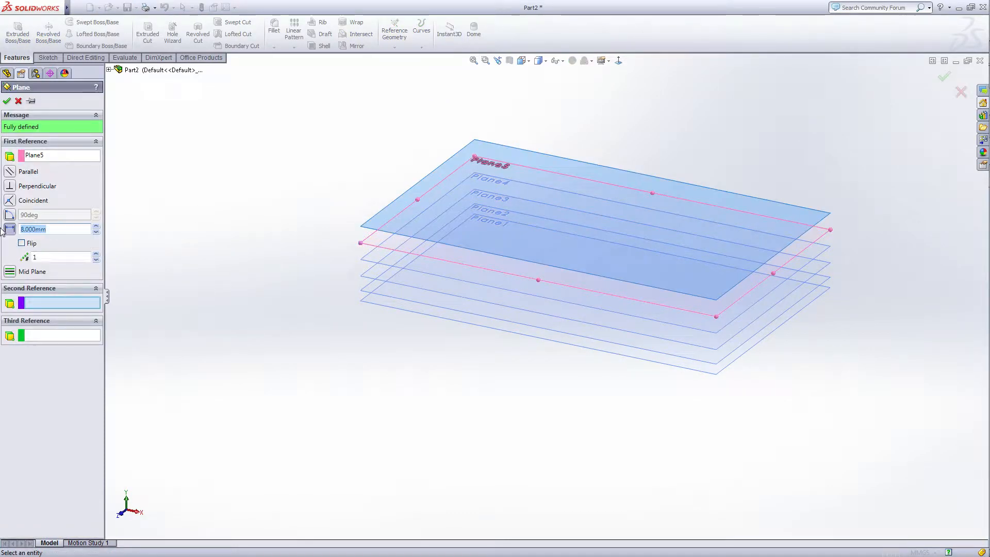
type("7")
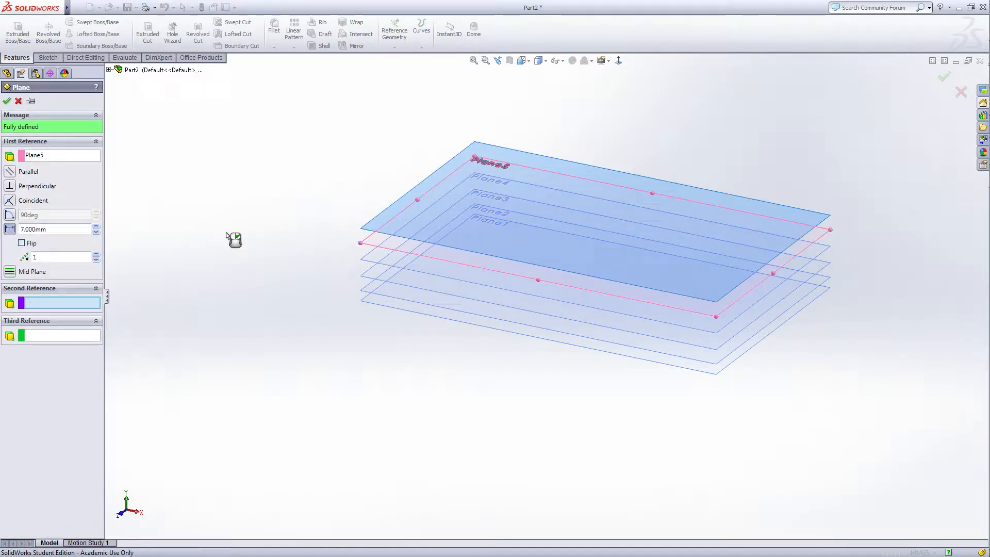
left_click(7, 100)
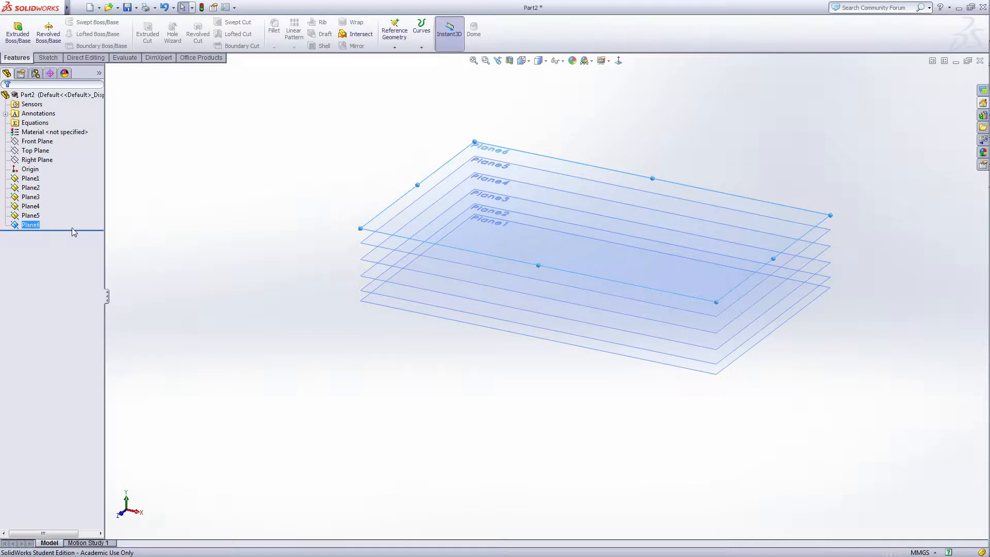
- Add a seventh reference plane offset 5 mm above Plane6
left_click(34, 225)
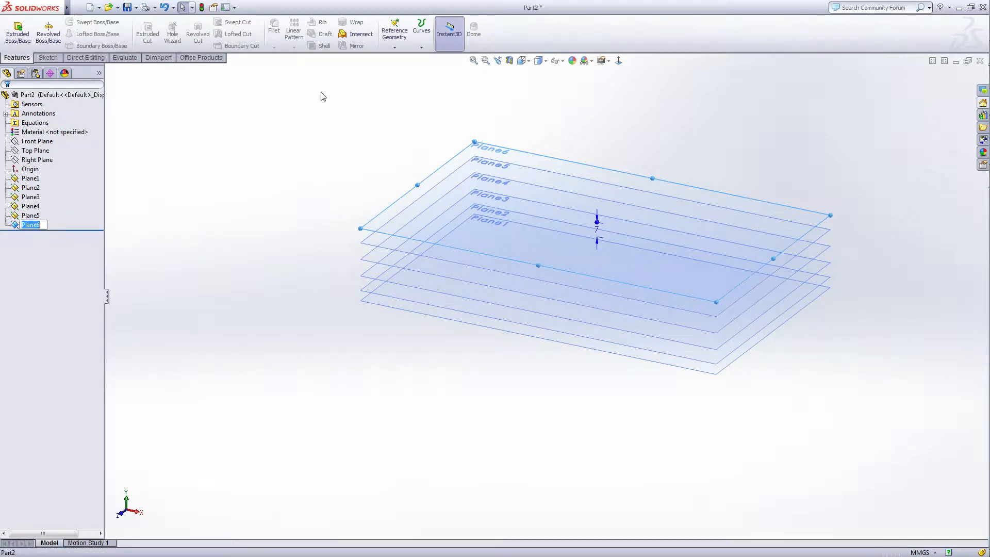
left_click(394, 31)
left_click(404, 59)
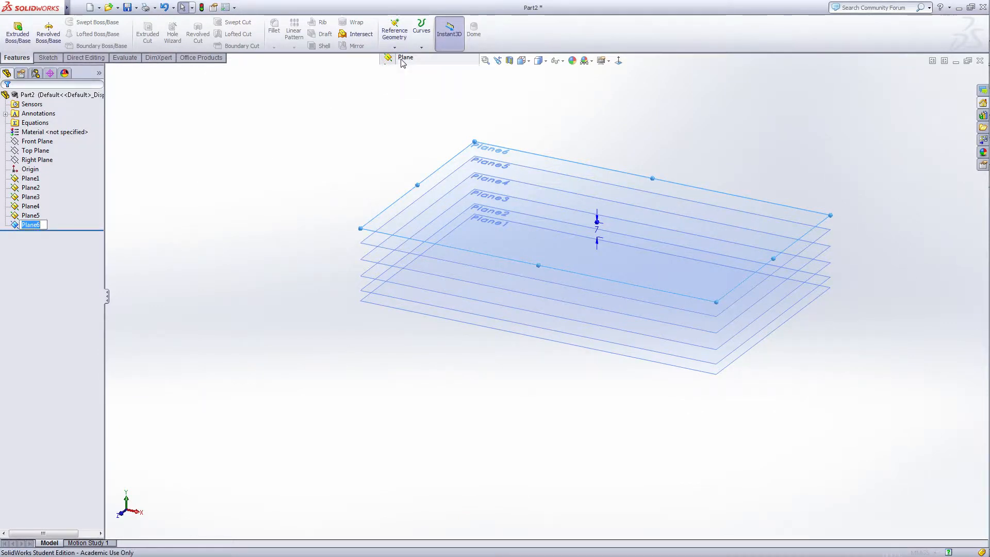
left_click(21, 228)
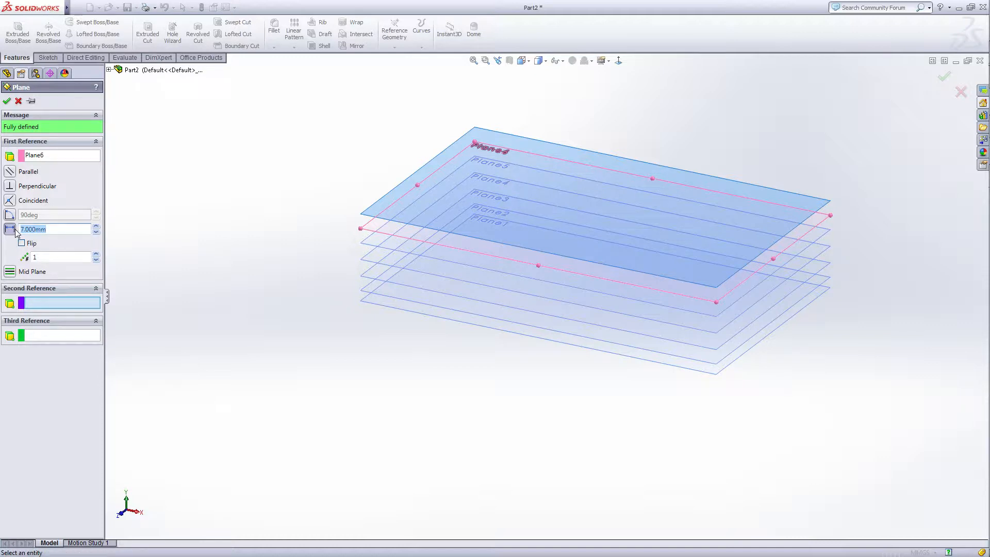
type("5")
left_click(6, 100)
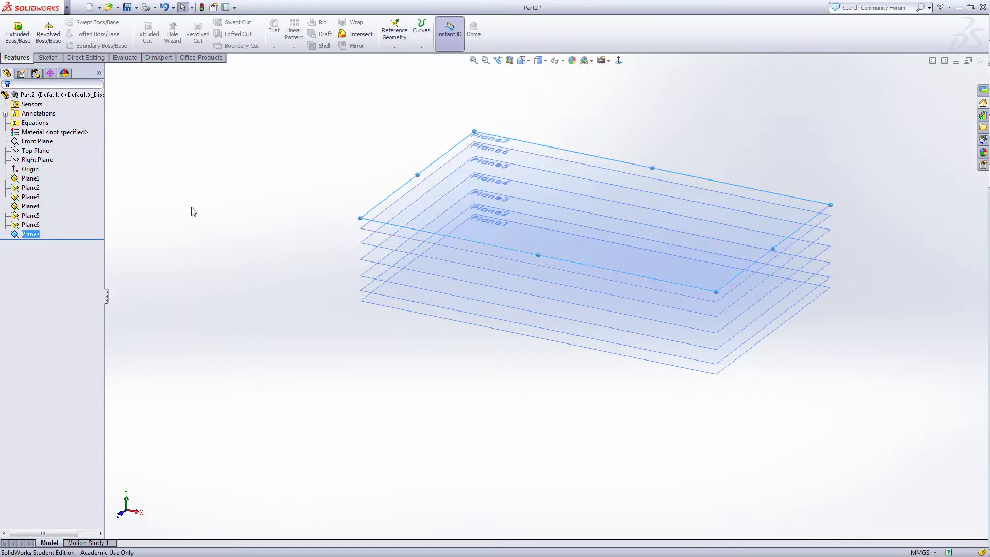
- Add an eighth reference plane offset 1 mm above Plane7
left_click(30, 234)
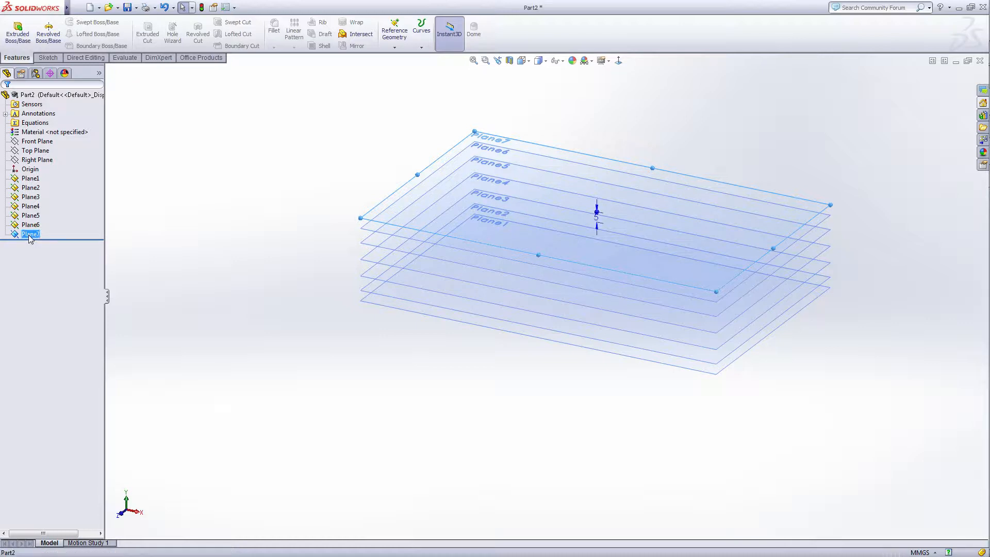
left_click(406, 35)
left_click(402, 58)
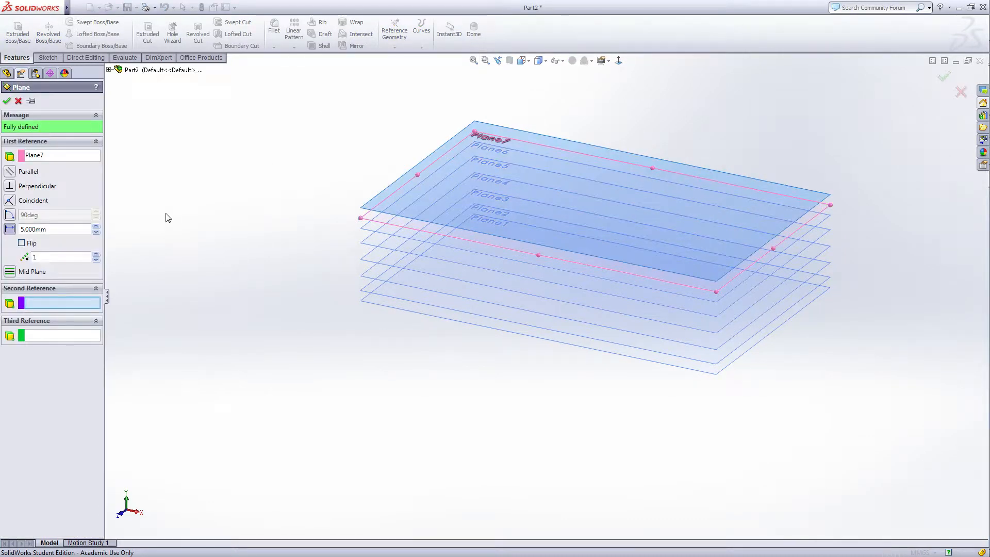
left_click(49, 231)
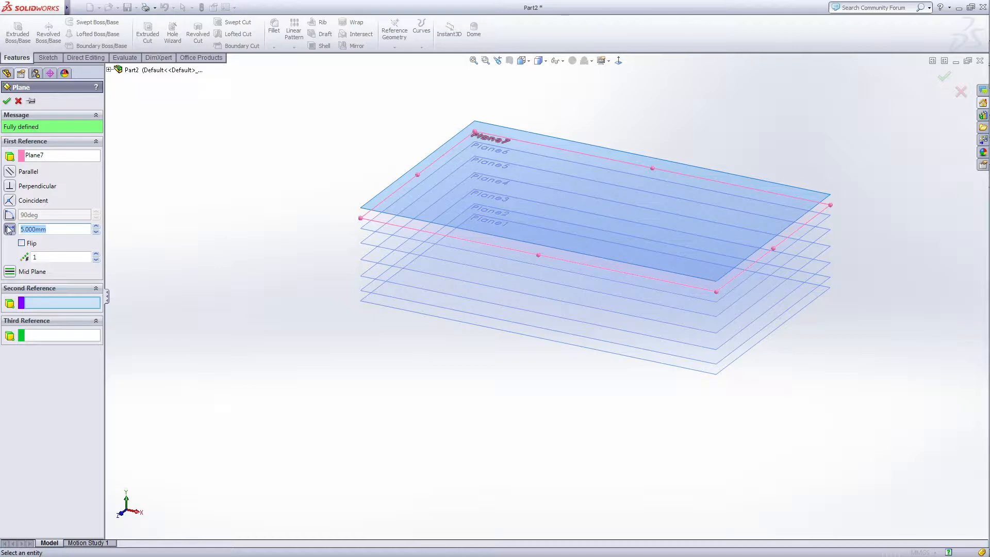
type("1")
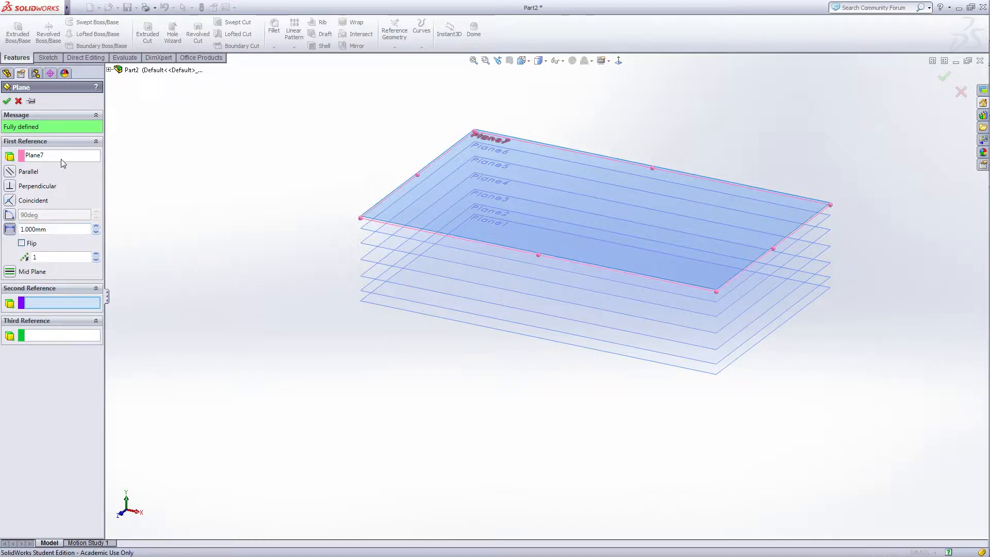
left_click(7, 100)
left_click(228, 233)
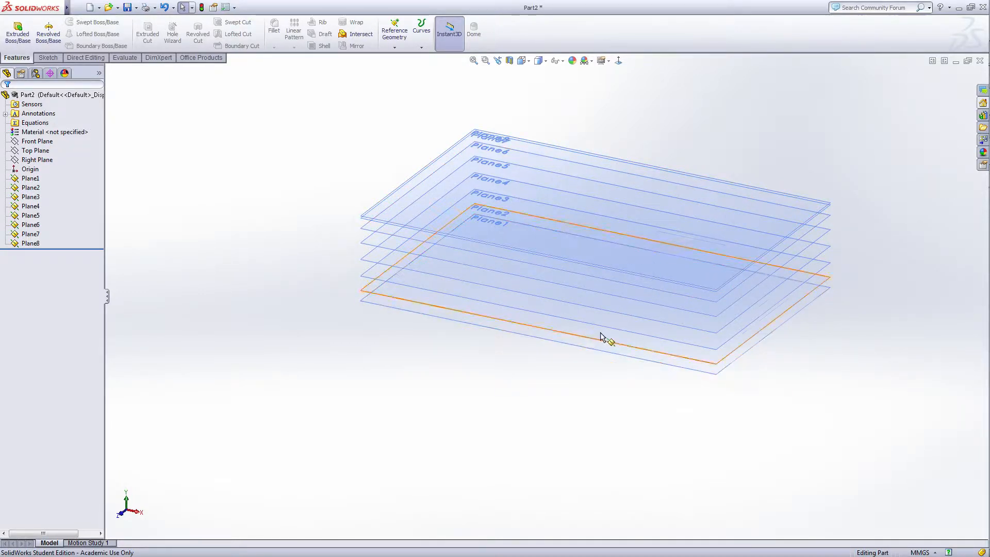
- Hide all the offset reference planes from Plane1 to Plane8
middle_click_drag(618, 416, 572, 405)
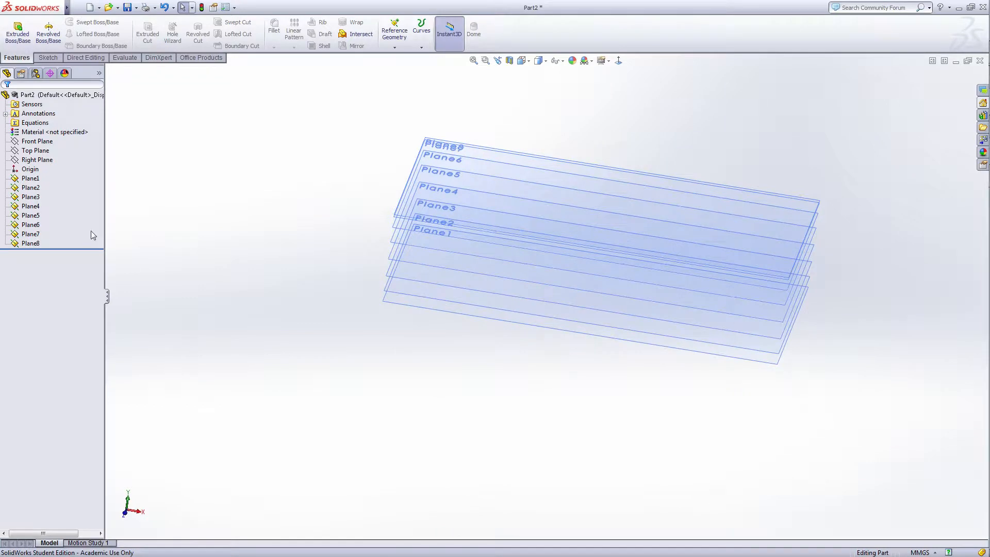
left_click(31, 179)
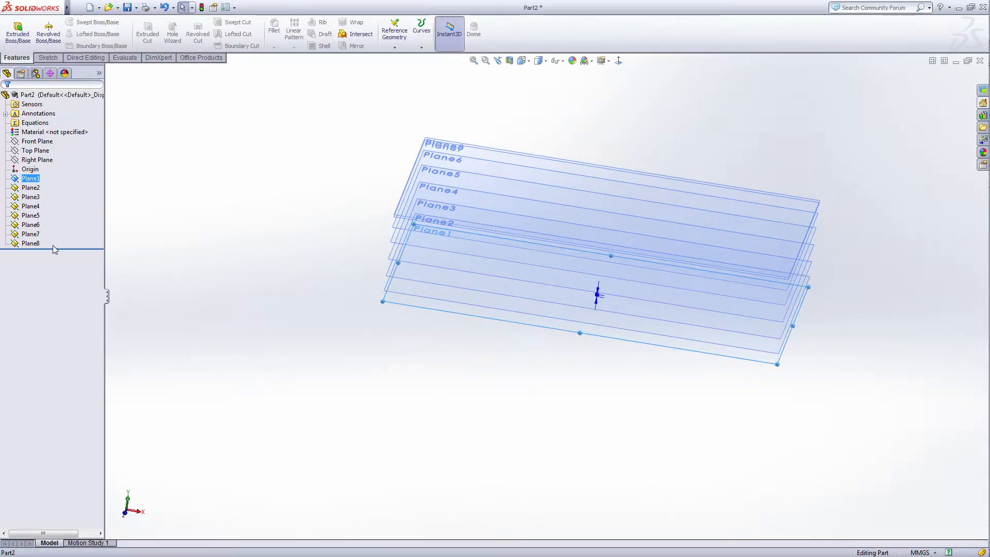
left_click(31, 243, "shift")
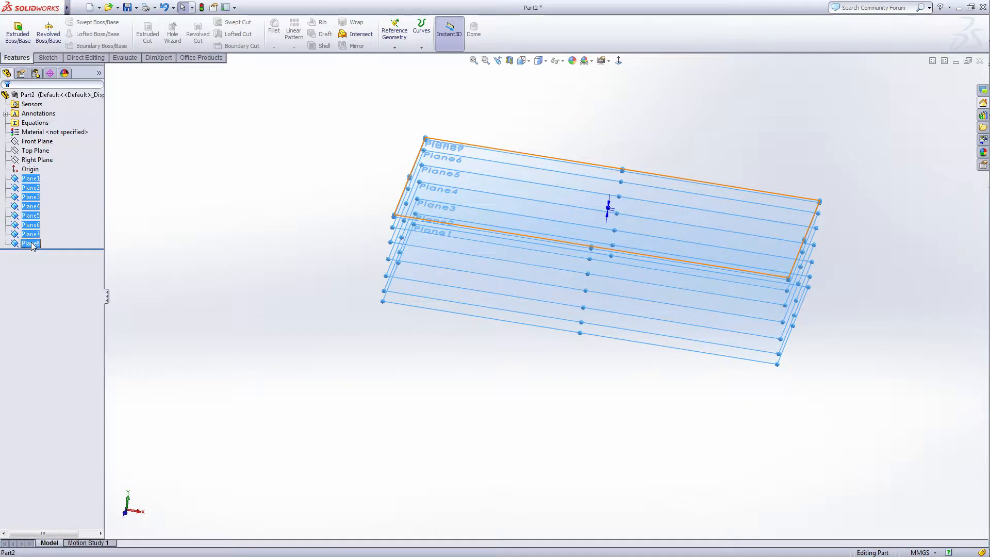
right_click(31, 178)
left_click(39, 157)
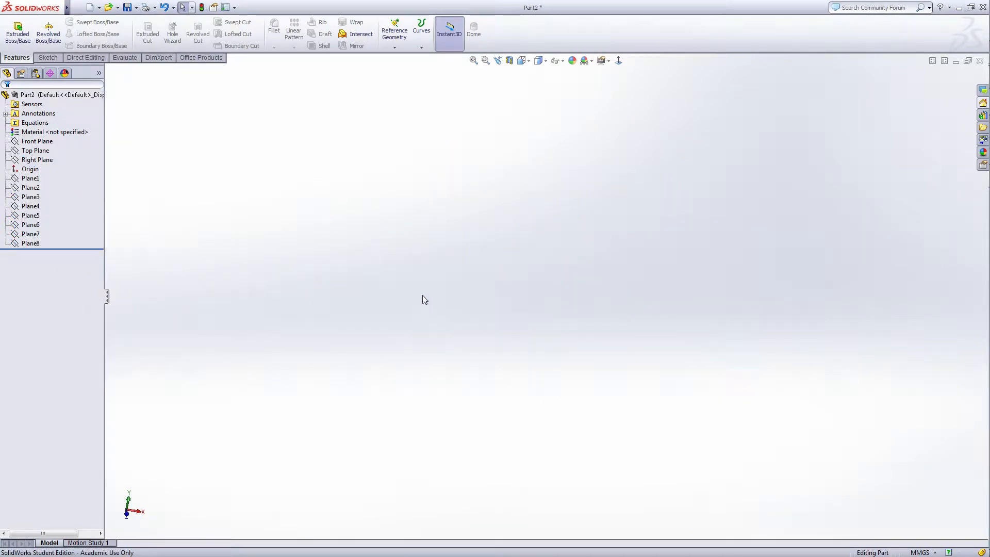
- Start a sketch on the Top Plane and draw a circle of about 38 mm radius centred on the origin
left_click(36, 151)
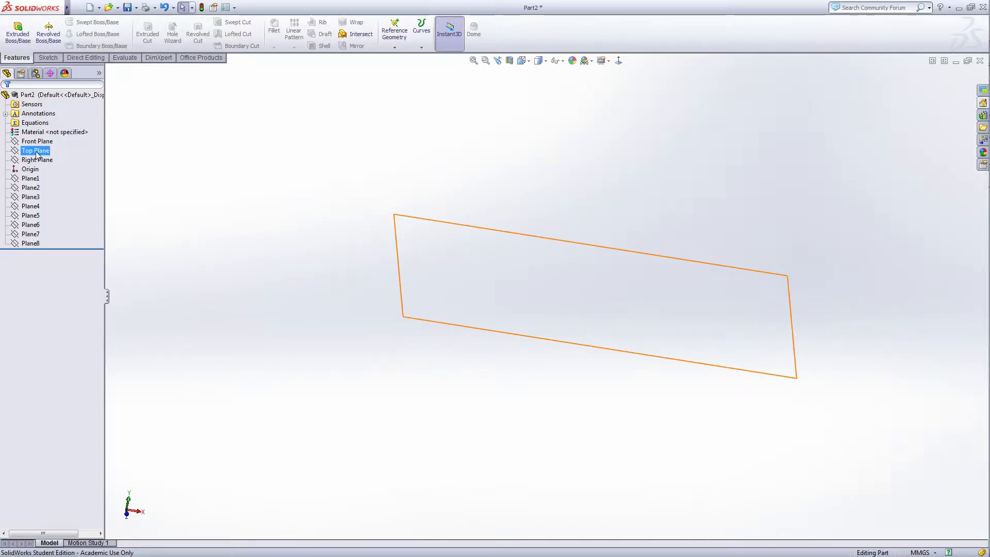
left_click(48, 147)
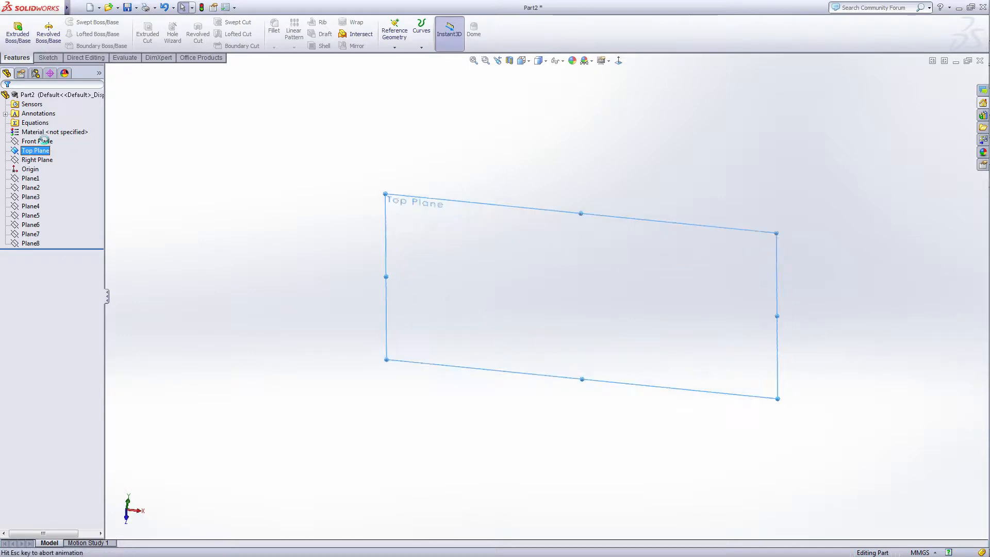
left_click(623, 290)
right_click(622, 289)
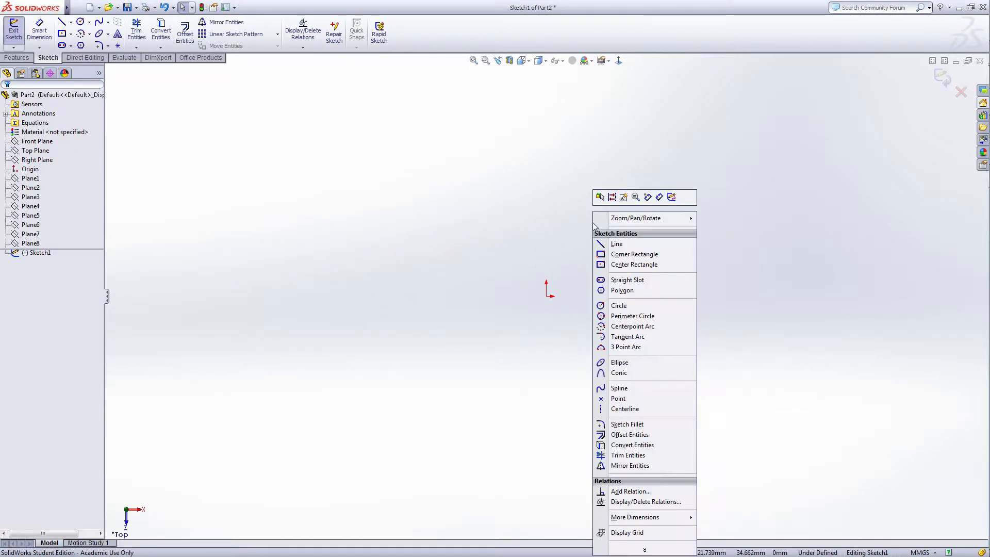
left_click(603, 306)
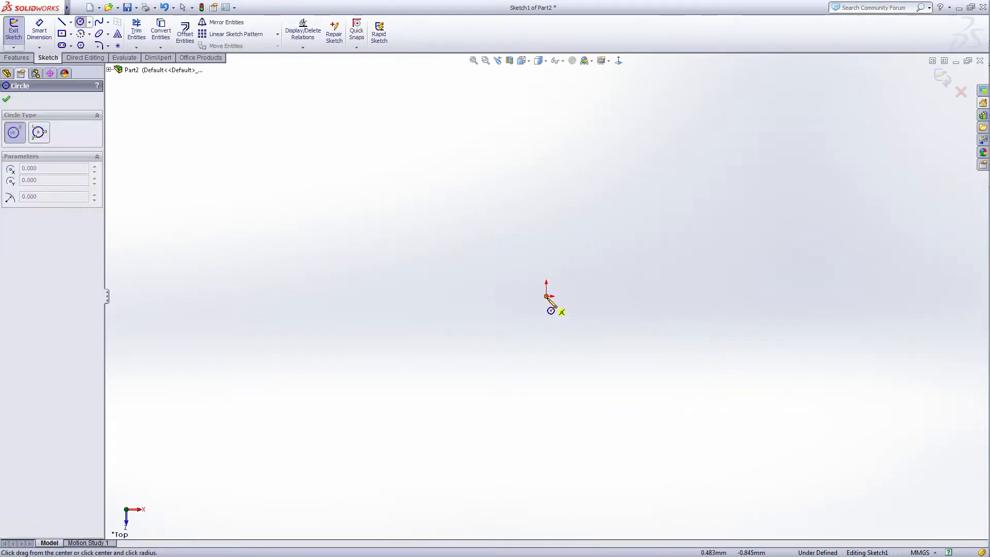
left_click(547, 296)
left_click(620, 267)
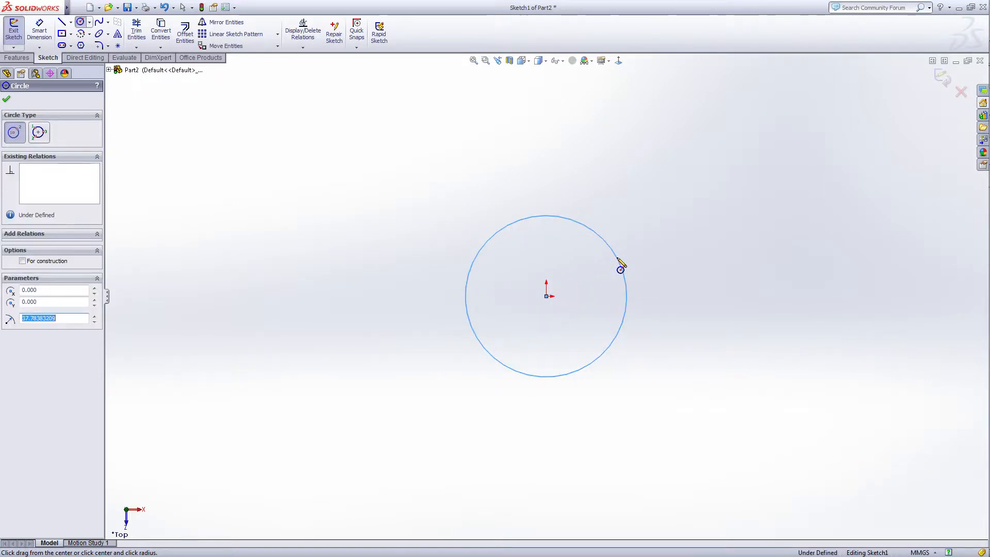
- Dimension the circle's diameter and set it to 5 mm
right_click(617, 258)
left_click(684, 243)
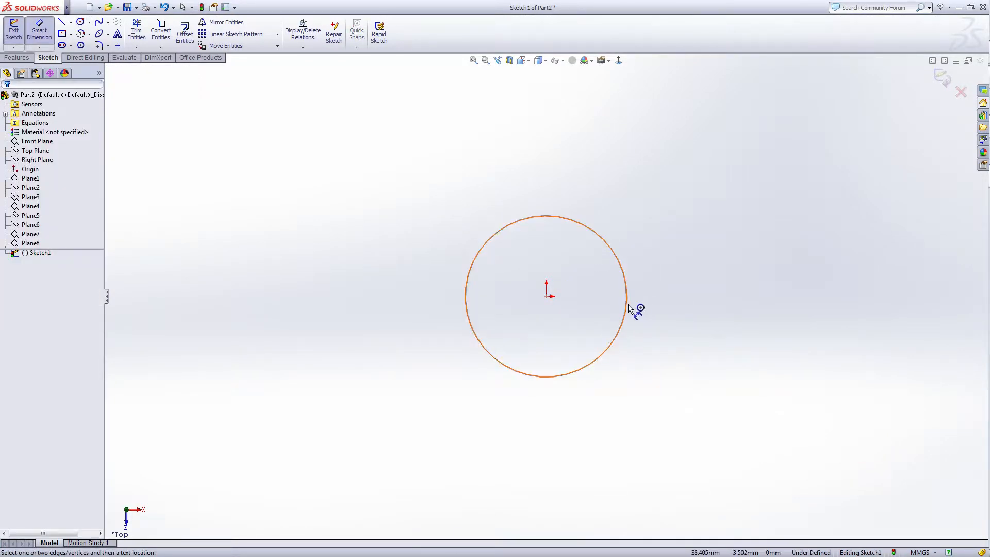
left_click(628, 308)
left_click(722, 302)
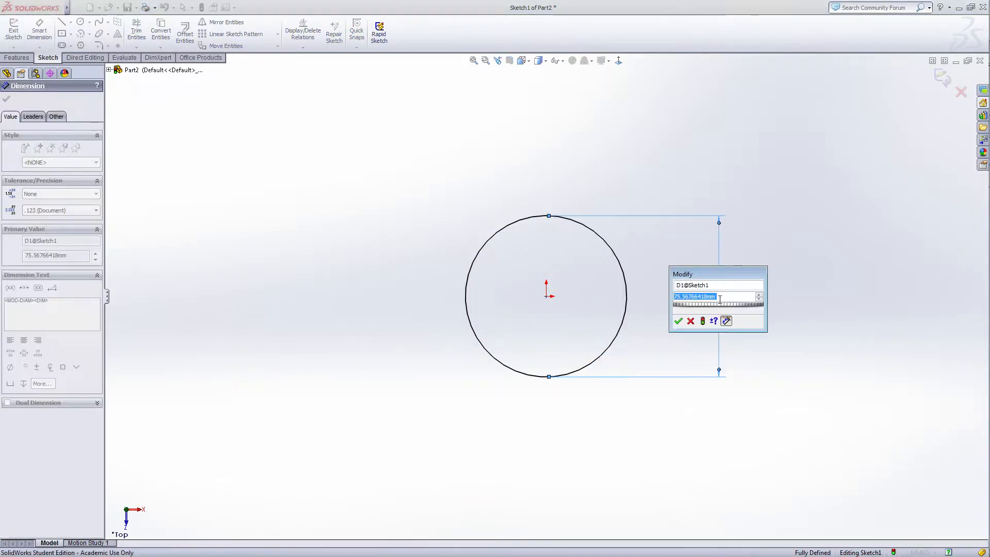
type("5")
key("Return")
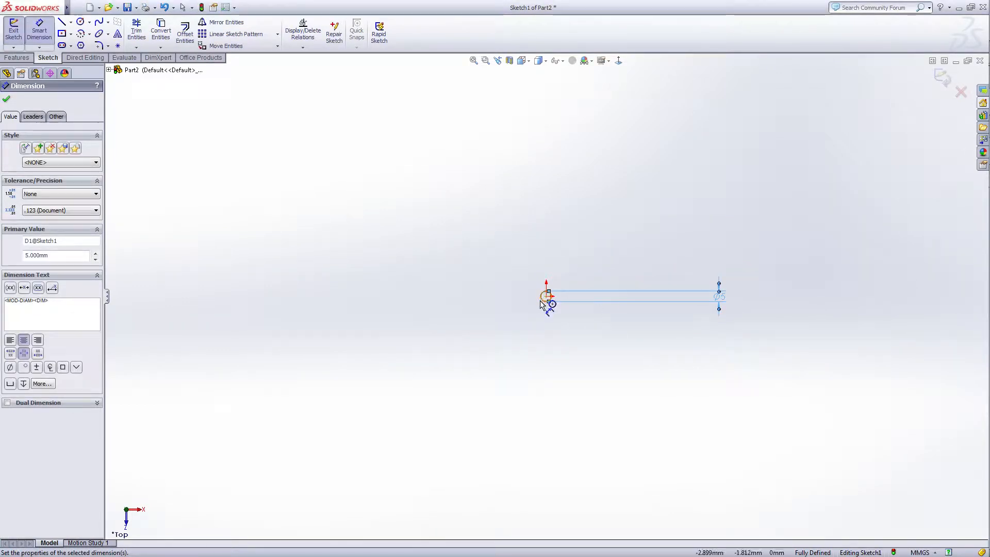
- Leave Smart Dimension and move the diameter dimension close beside the small circle
scroll(547, 302, "down", 10)
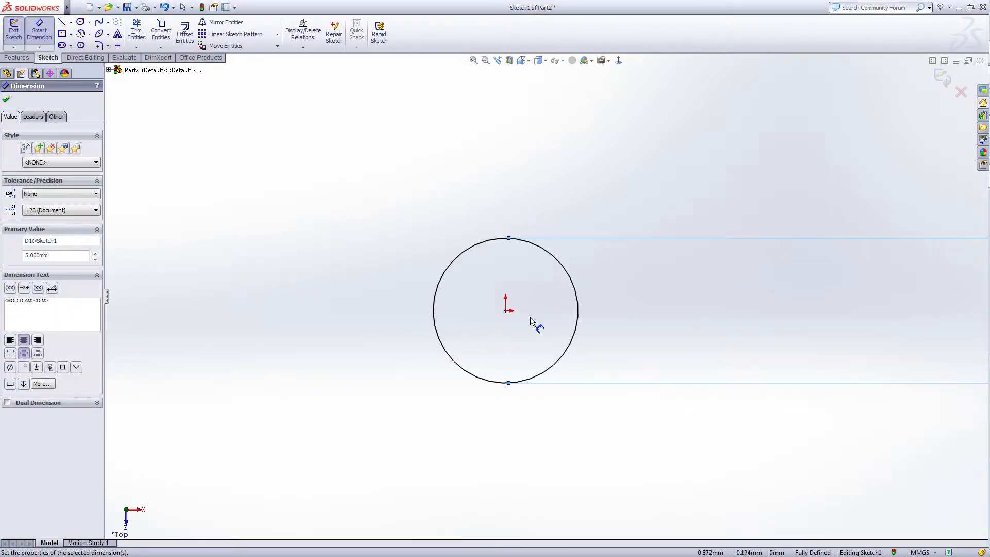
scroll(536, 324, "up", 6)
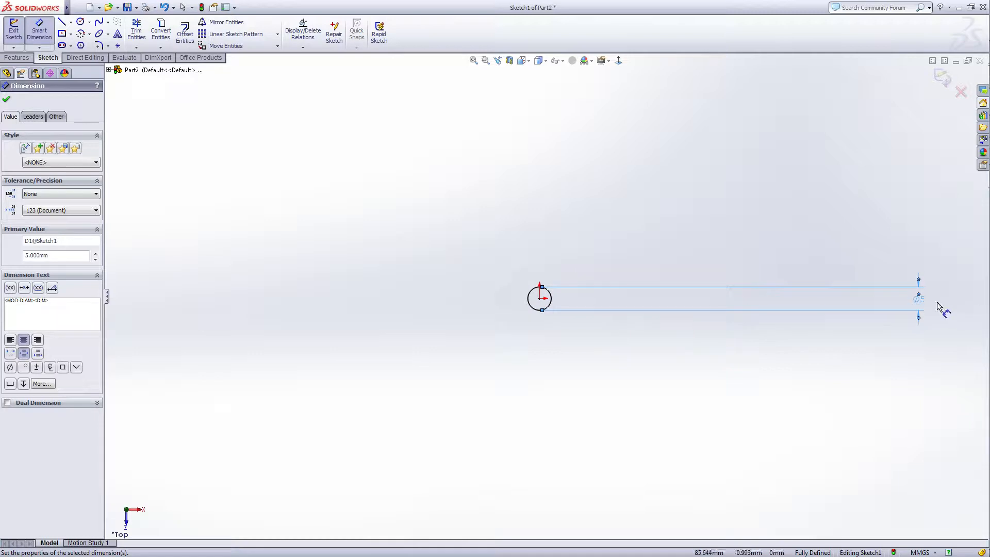
right_click(775, 212)
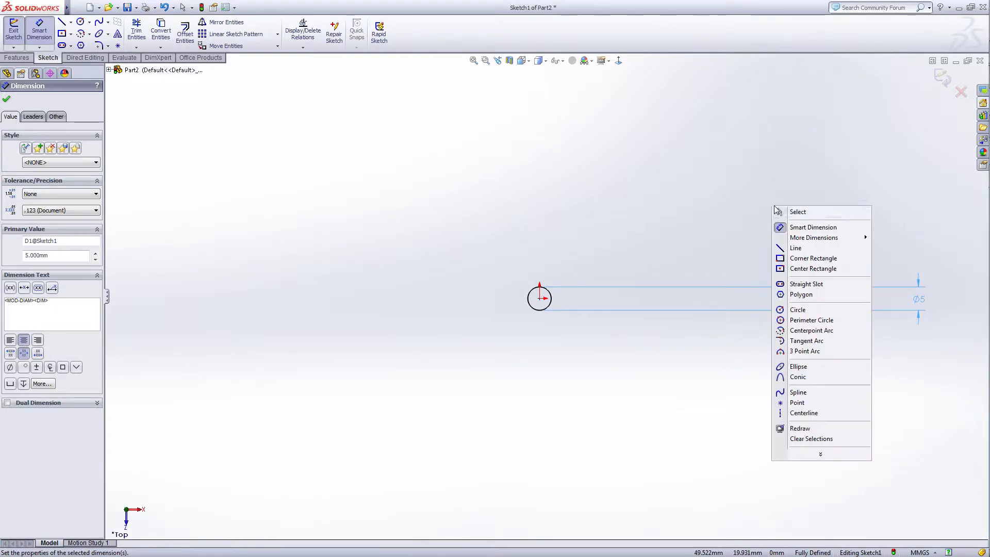
left_click(789, 210)
left_click_drag(928, 313, 580, 303)
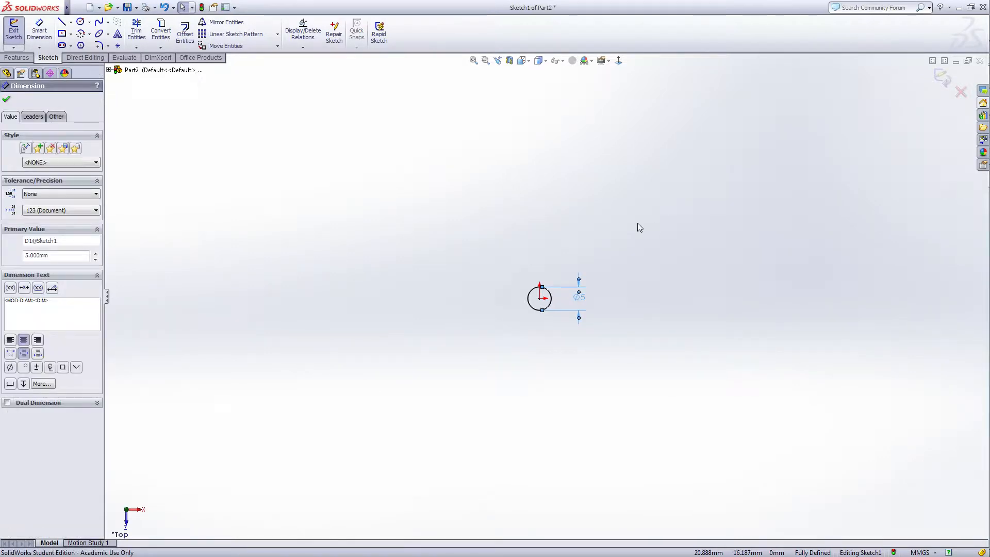
- Draw a horizontal centerline about 3.45 mm long from the origin out past the circle's edge on the positive X side
scroll(551, 255, "down", 3)
scroll(537, 347, "down", 5)
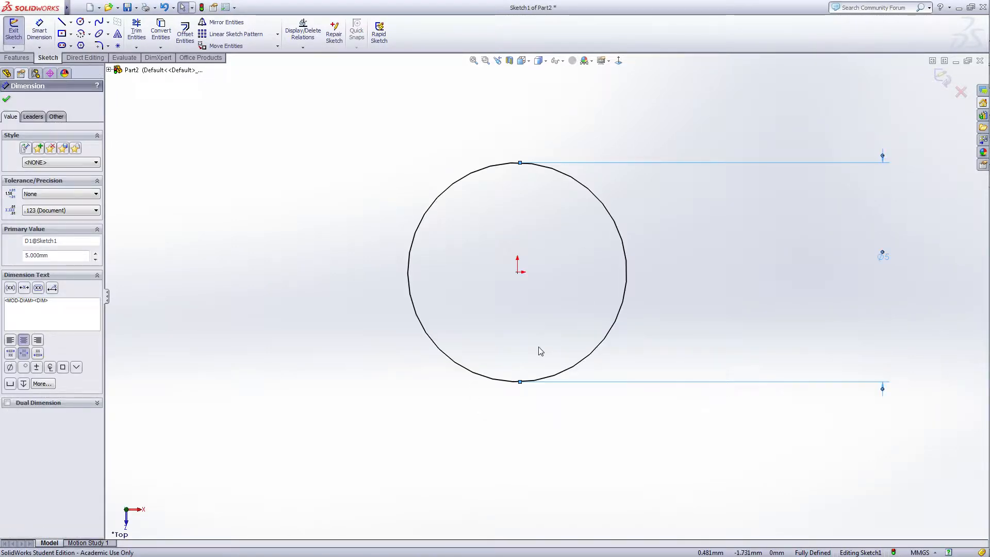
right_click(668, 219)
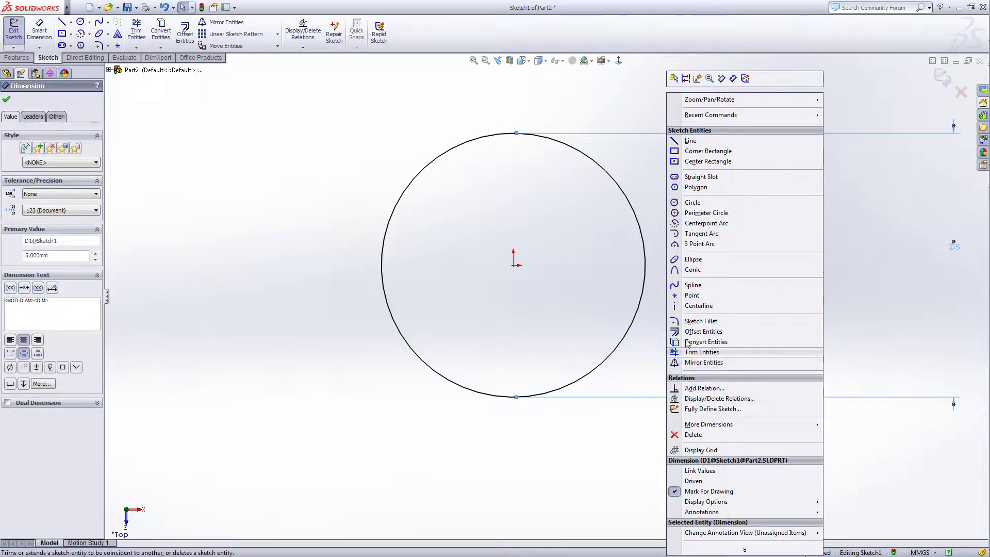
left_click(696, 305)
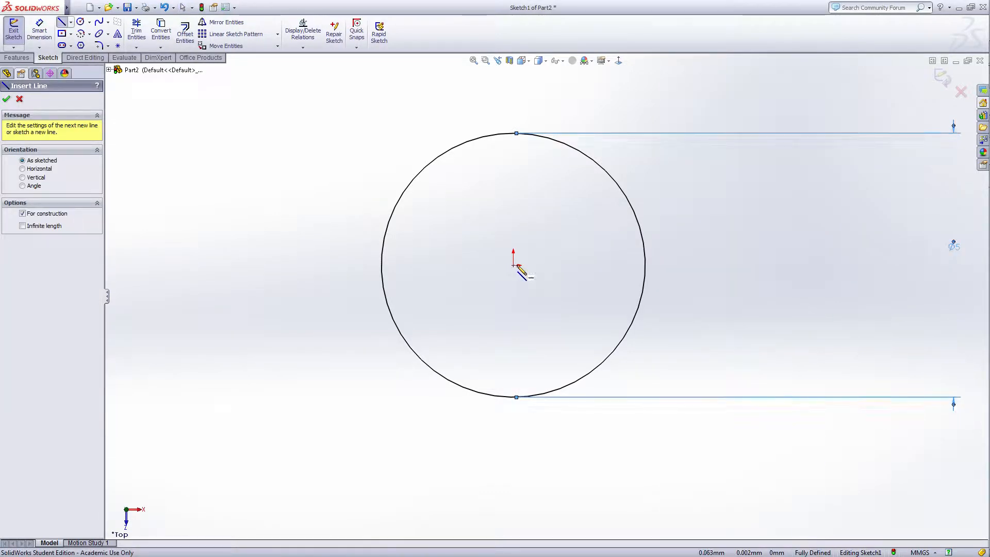
left_click(513, 265)
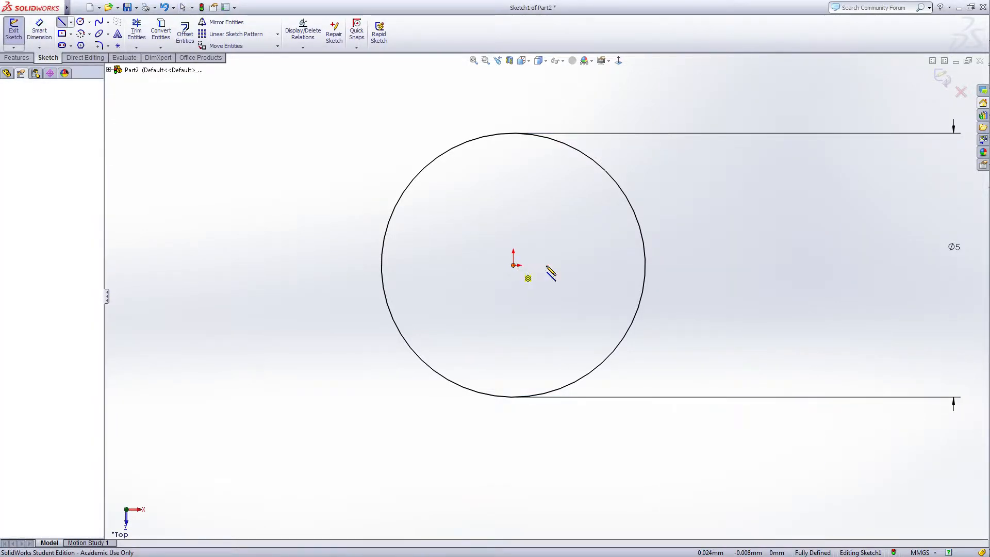
left_click(697, 265)
- Draw a line about 0.38 mm long, angled about 24.5°, from the centerline inside the circle up to the circle's edge
right_click(697, 266)
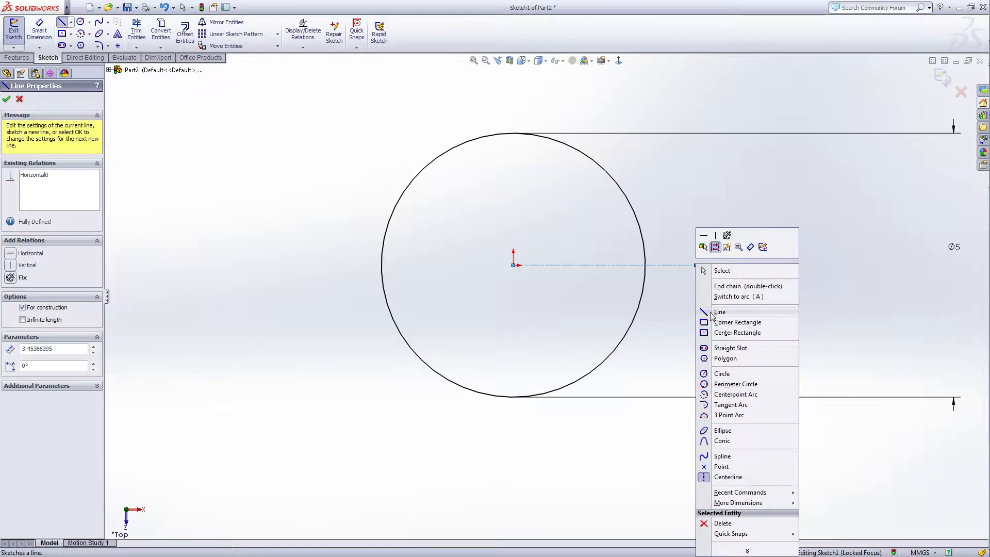
left_click(719, 312)
scroll(657, 264, "down", 3)
scroll(634, 262, "down", 1)
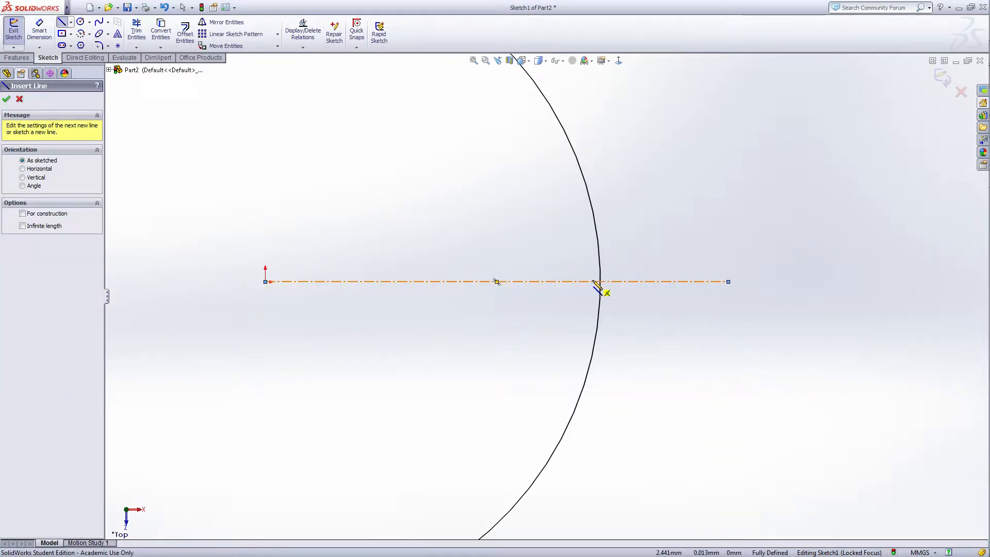
left_click(554, 282)
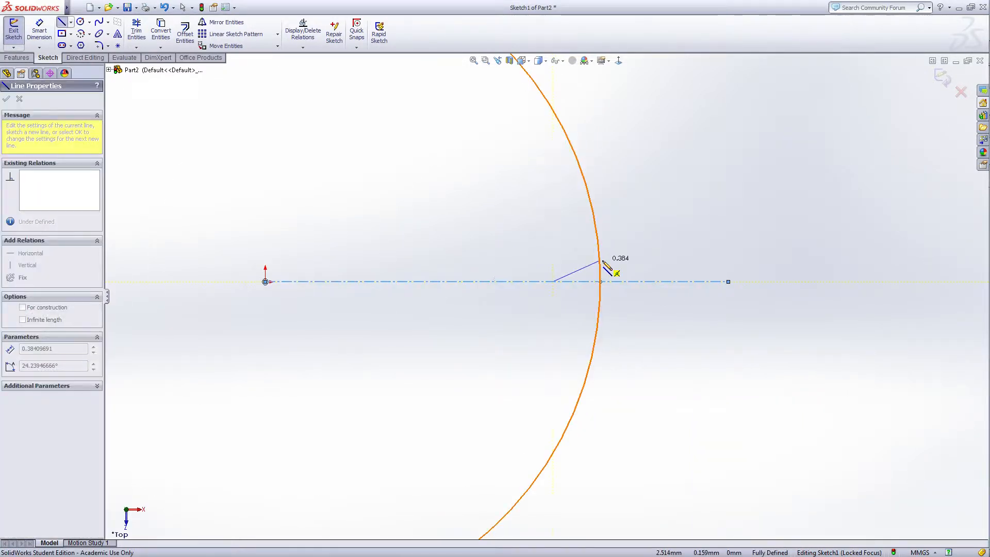
left_click(599, 260)
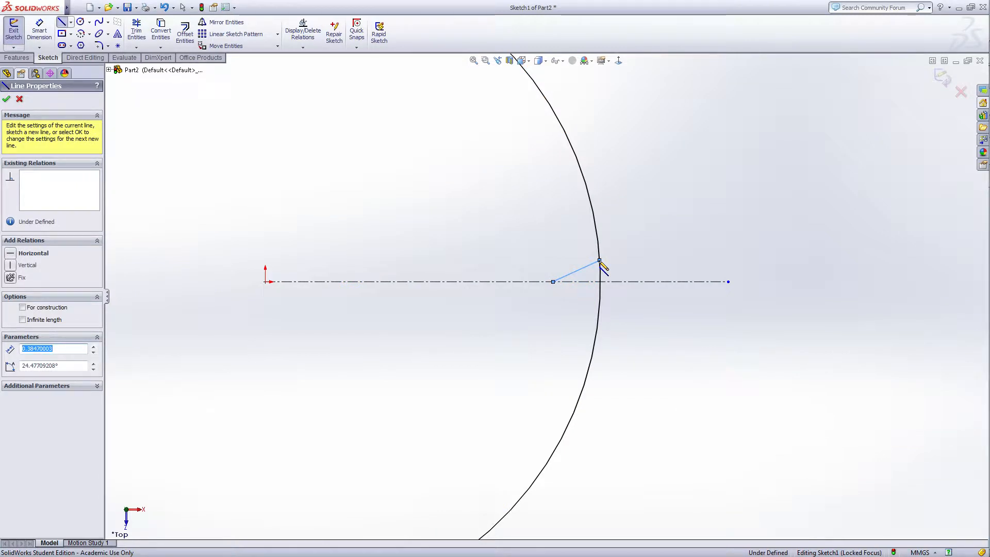
right_click(600, 262)
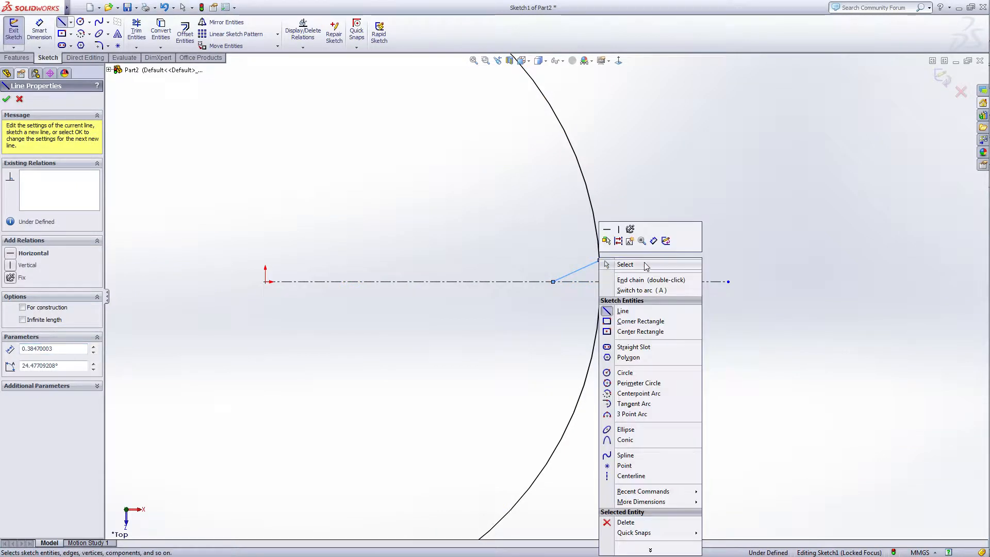
left_click(626, 263)
- Mirror the short angled line about the horizontal centerline to form a V-shaped notch, keeping the original
left_click(241, 27)
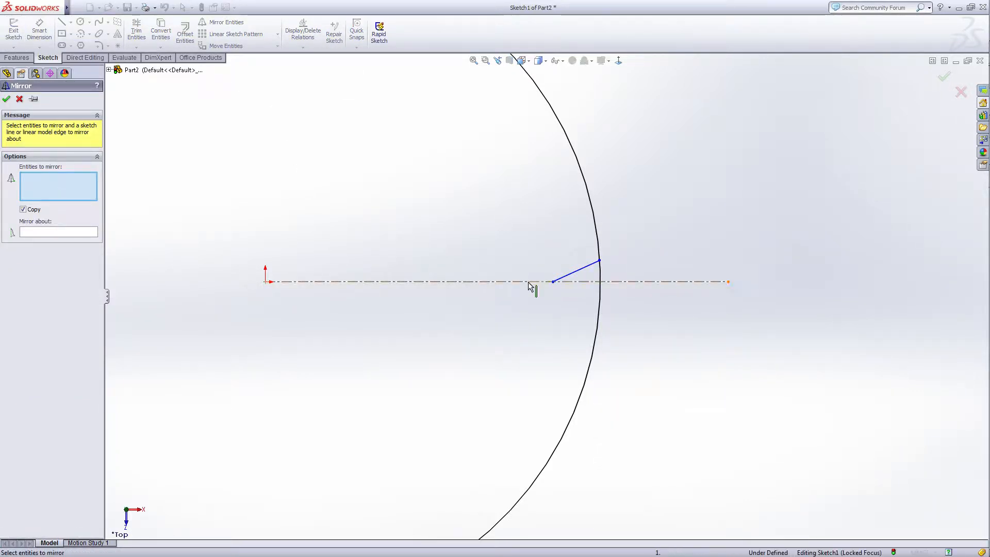
left_click(575, 270)
left_click(72, 233)
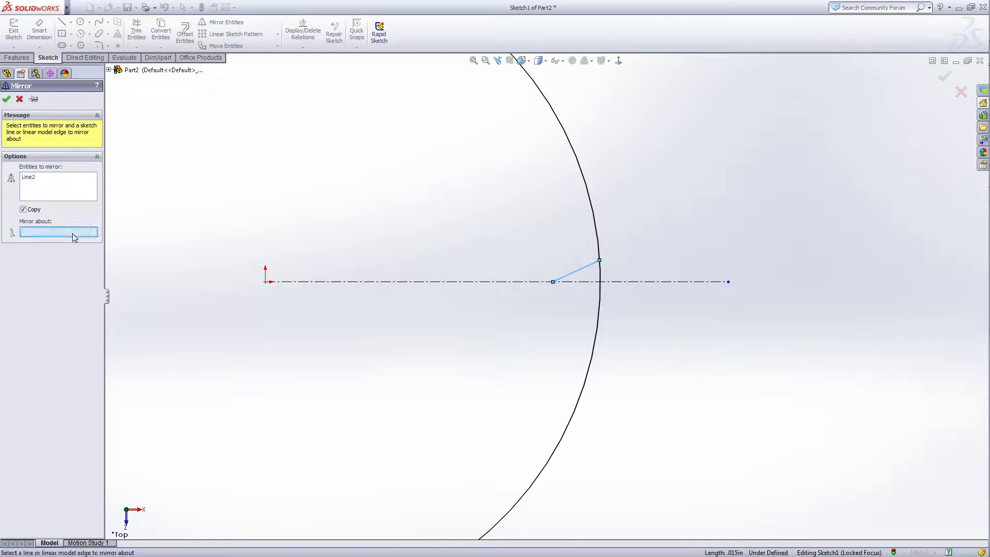
left_click(523, 282)
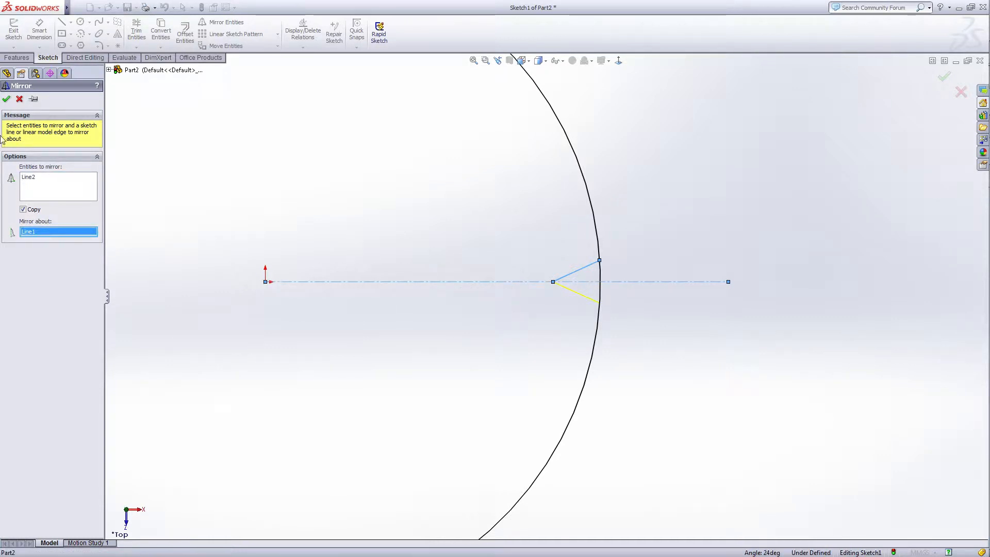
left_click(6, 99)
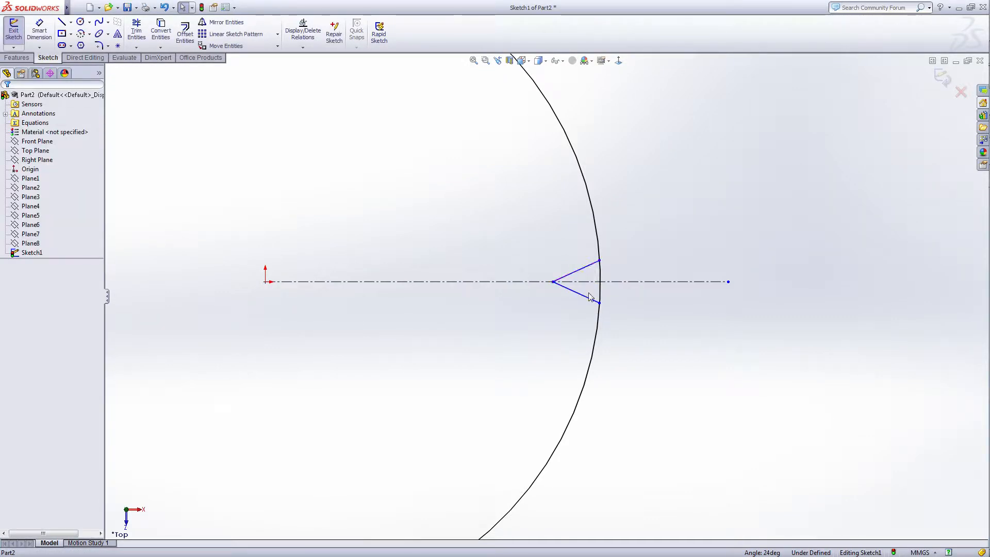
- Place a sketch point where the horizontal centerline crosses the circle's edge at the mouth of the V-shaped notch
right_click(659, 175)
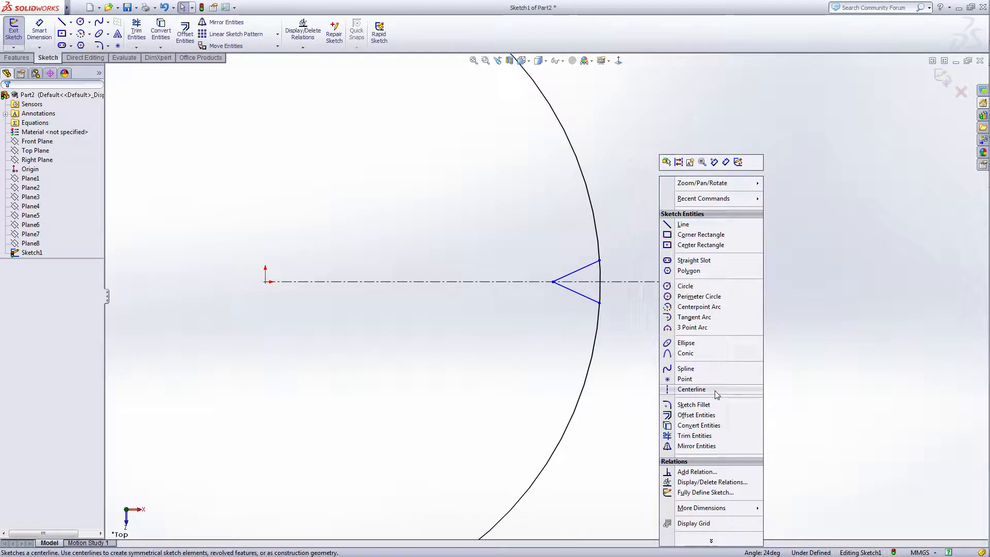
left_click(680, 380)
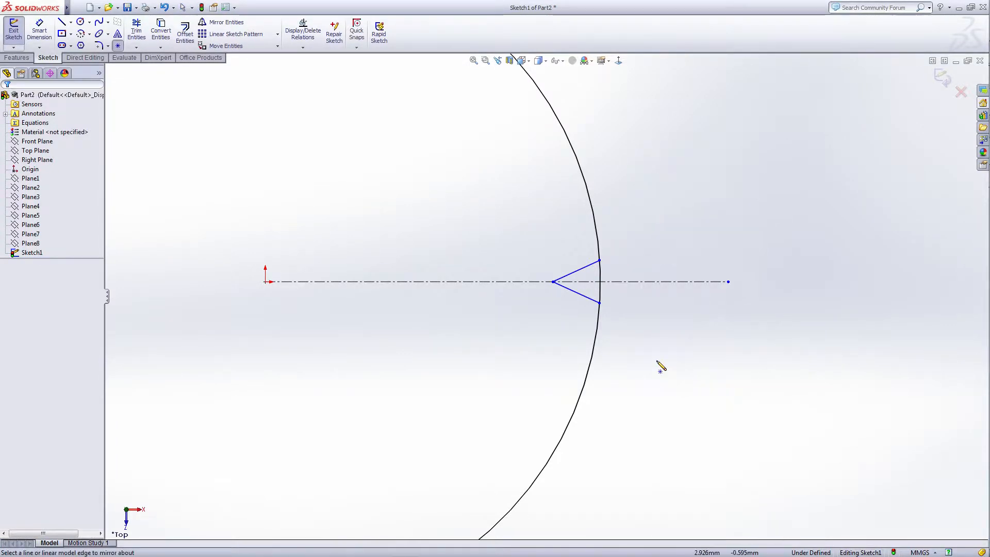
scroll(611, 291, "down", 5)
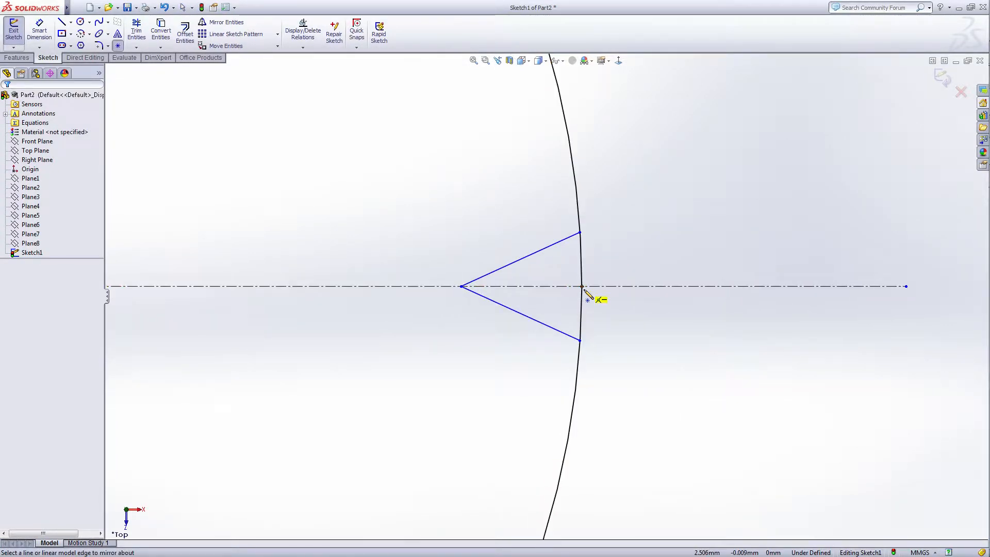
left_click(583, 286)
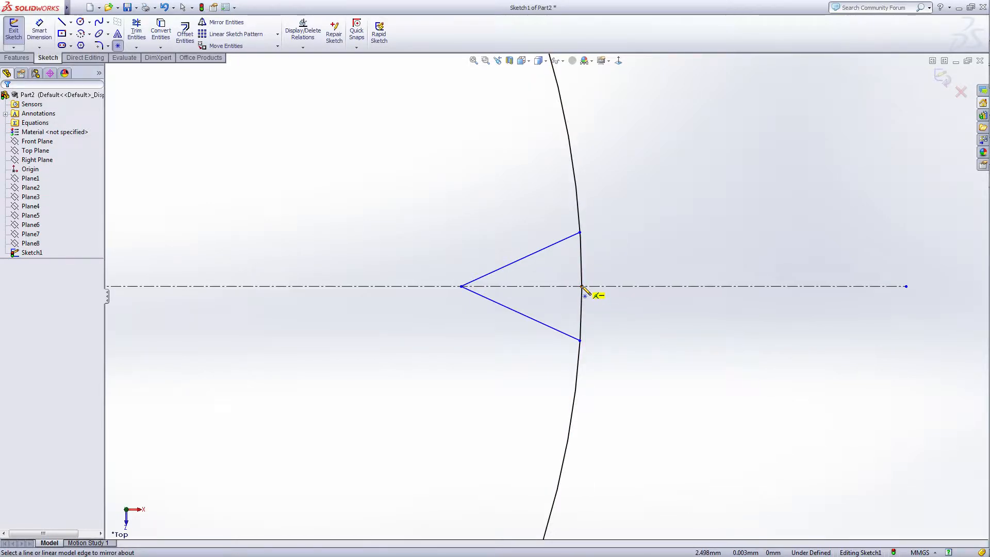
left_click(583, 286)
right_click(582, 286)
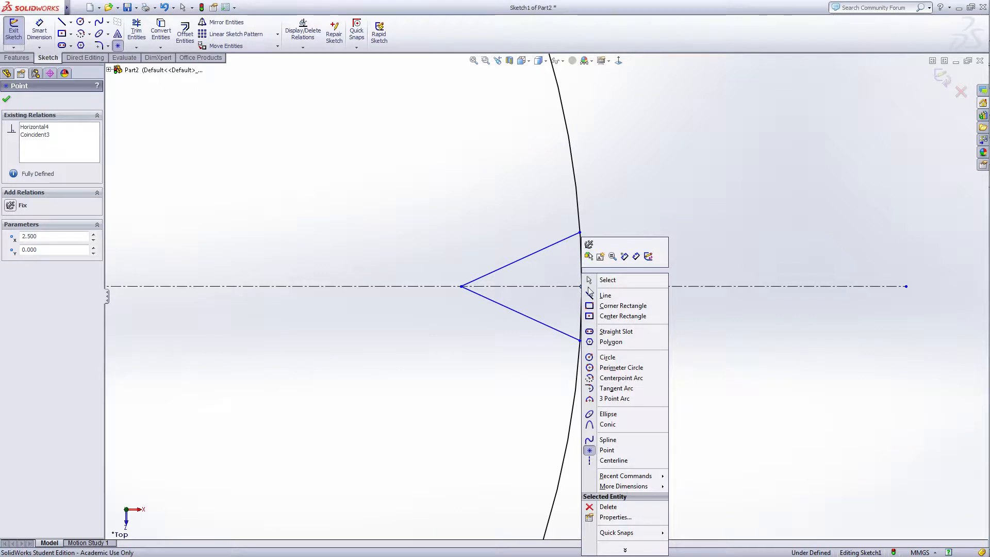
left_click(618, 281)
- Dimension the angle between the two notch lines and set it to 80°
right_click(644, 215)
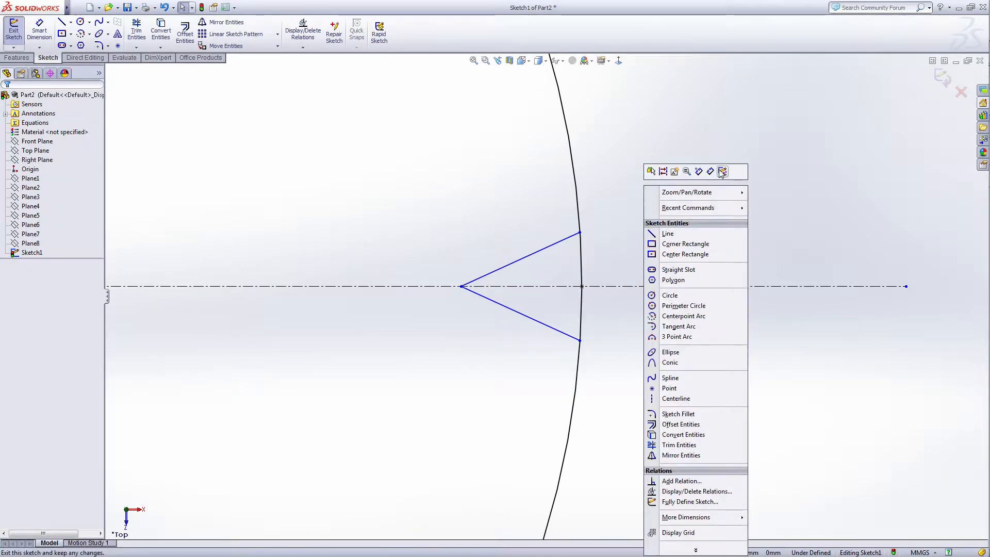
left_click(710, 172)
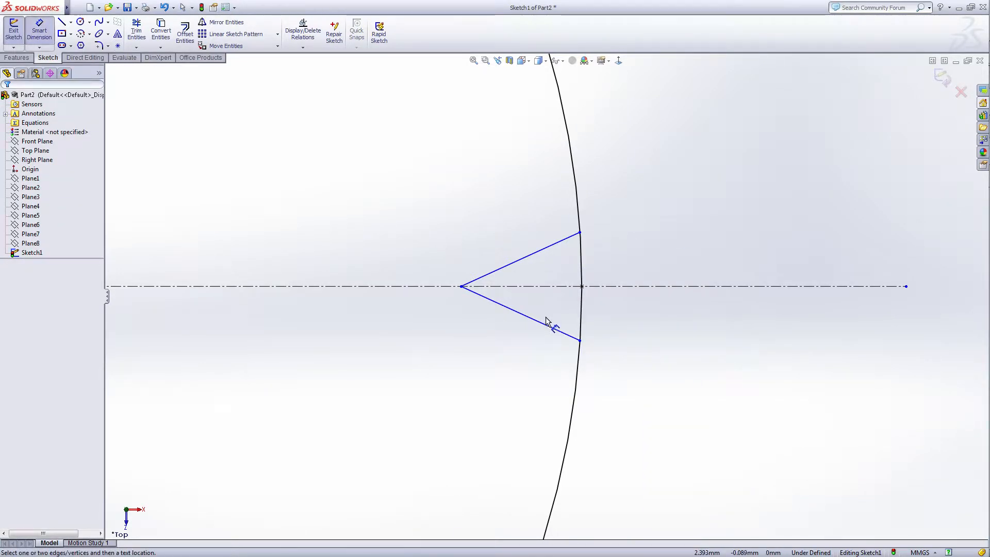
left_click(514, 265)
left_click(514, 310)
left_click(516, 285)
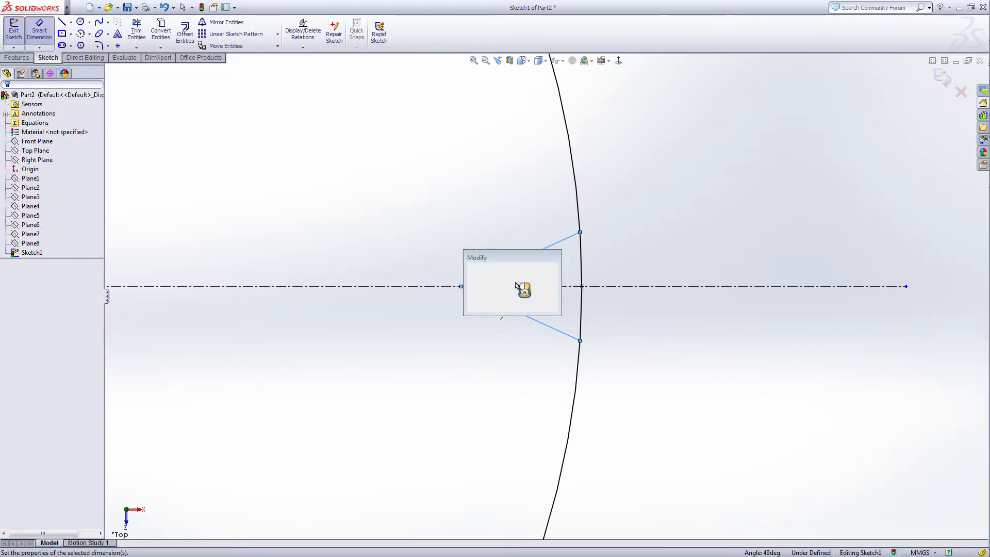
type("80.00deg")
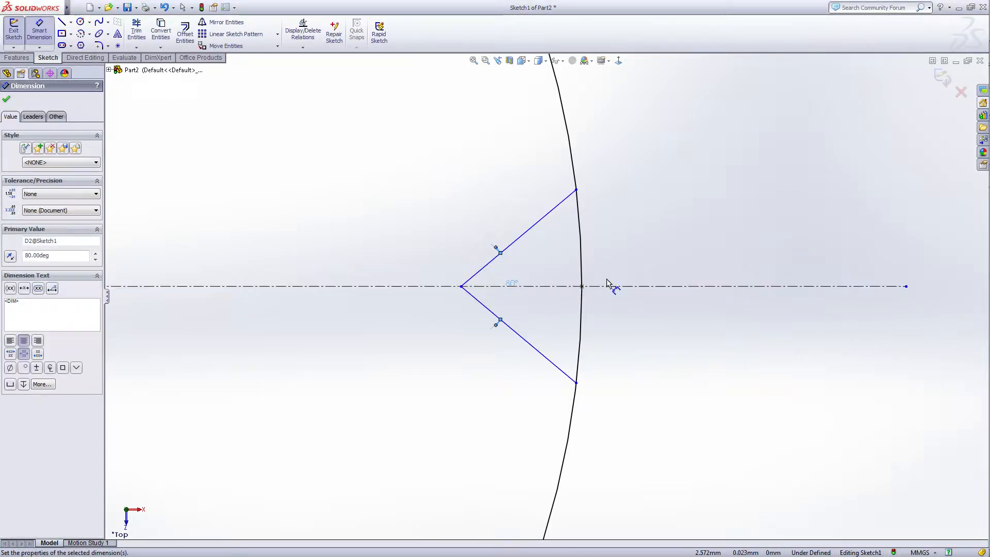
- Dimension the notch depth from its inner vertex to the point on the circle, set it to 0.1 mm, and leave Smart Dimension
left_click(461, 286)
left_click(582, 286)
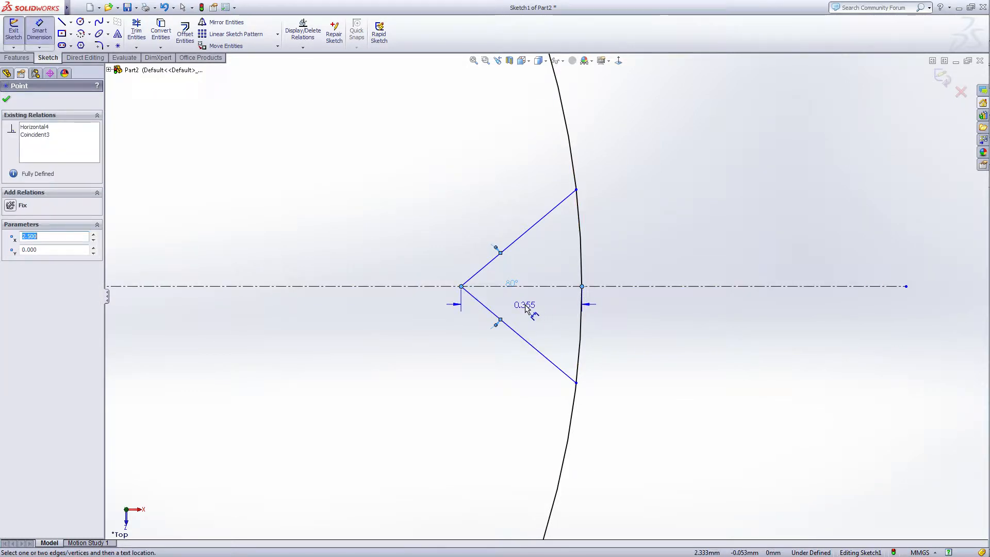
left_click(525, 308)
type(".")
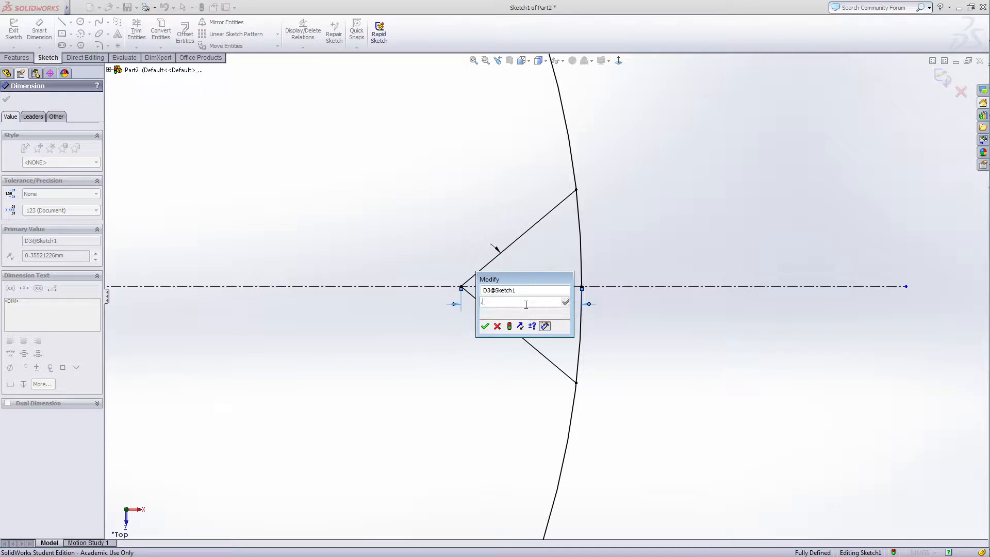
type("1")
key("Return")
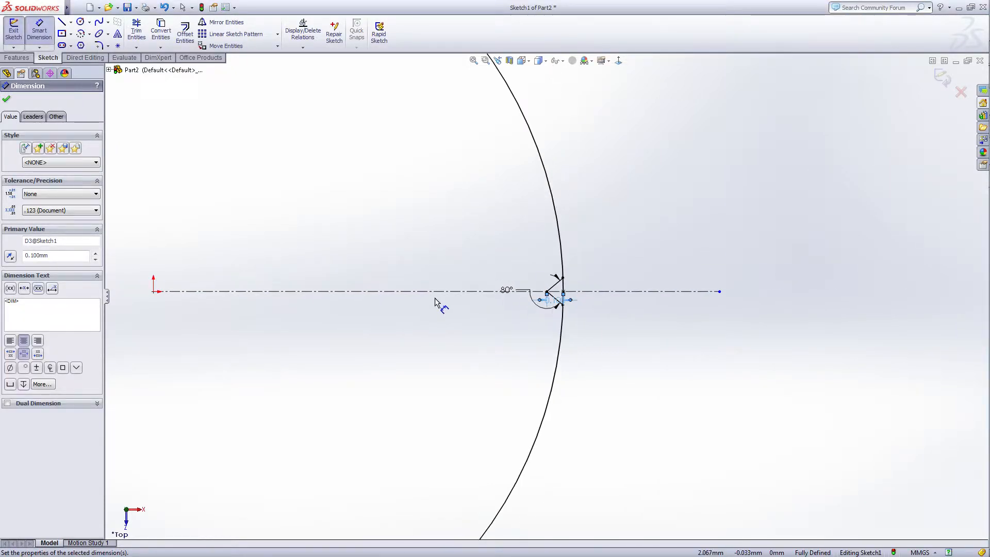
scroll(442, 303, "up", 2)
right_click(664, 198)
left_click(691, 204)
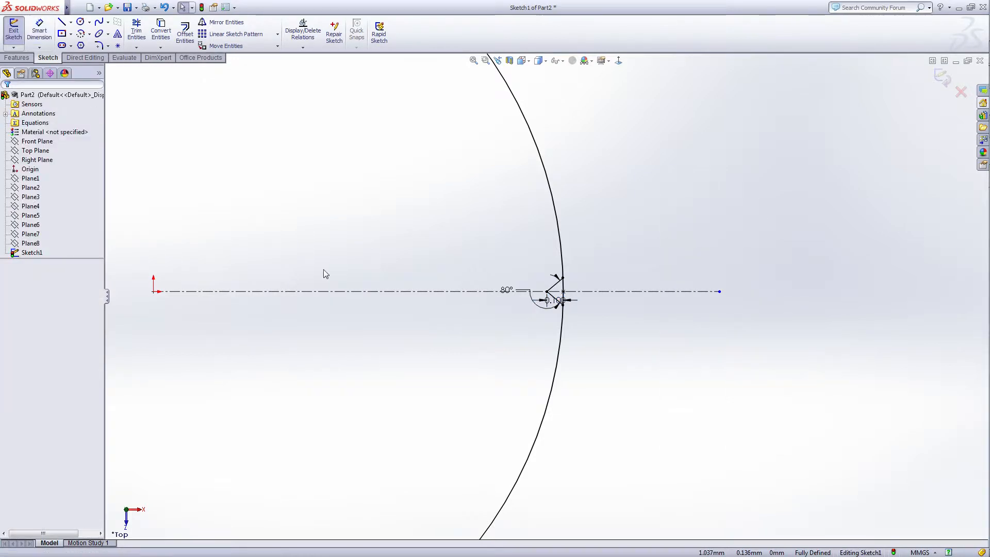
- Set up a circular sketch pattern centred on the circle's centre at the origin with 10 instances
scroll(323, 269, "up", 3)
scroll(387, 280, "down", 1)
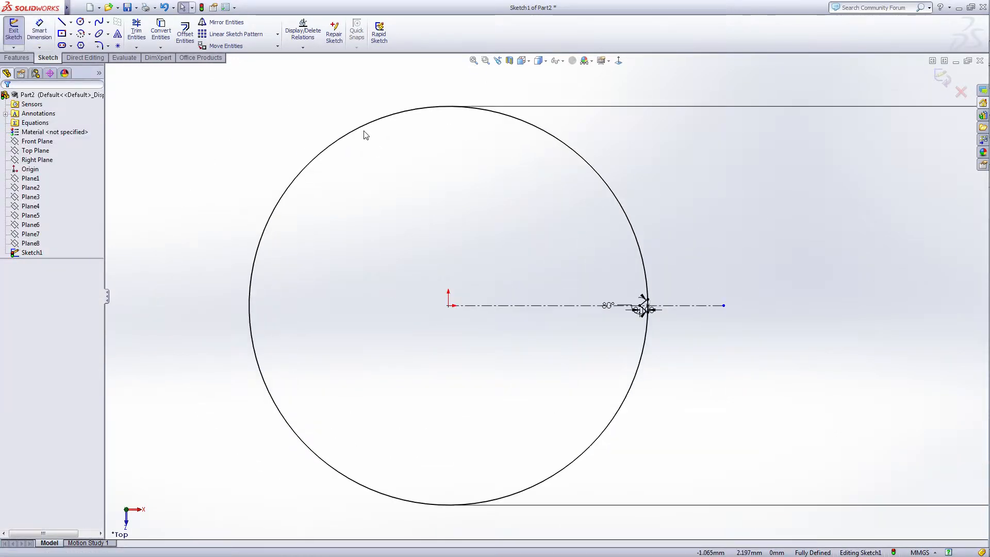
left_click(278, 34)
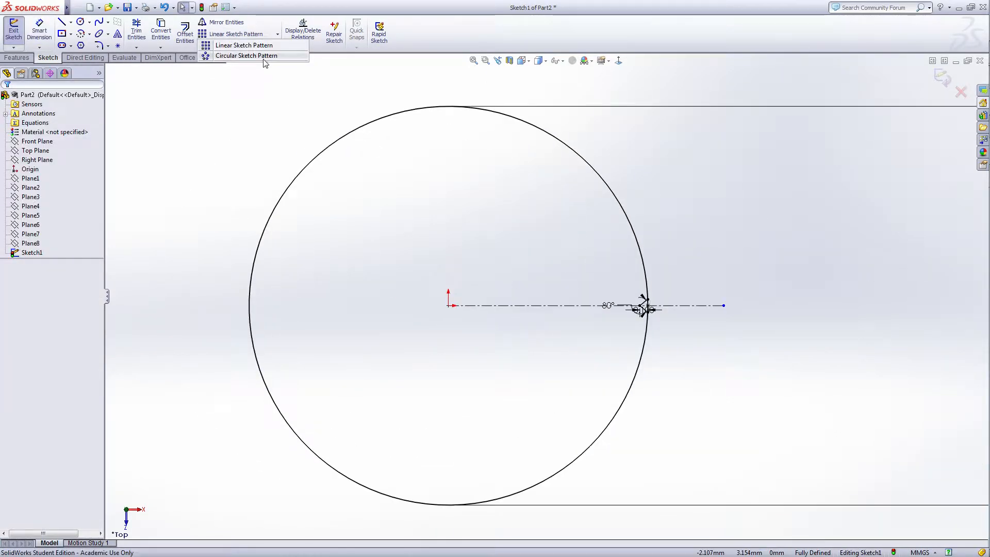
left_click(253, 56)
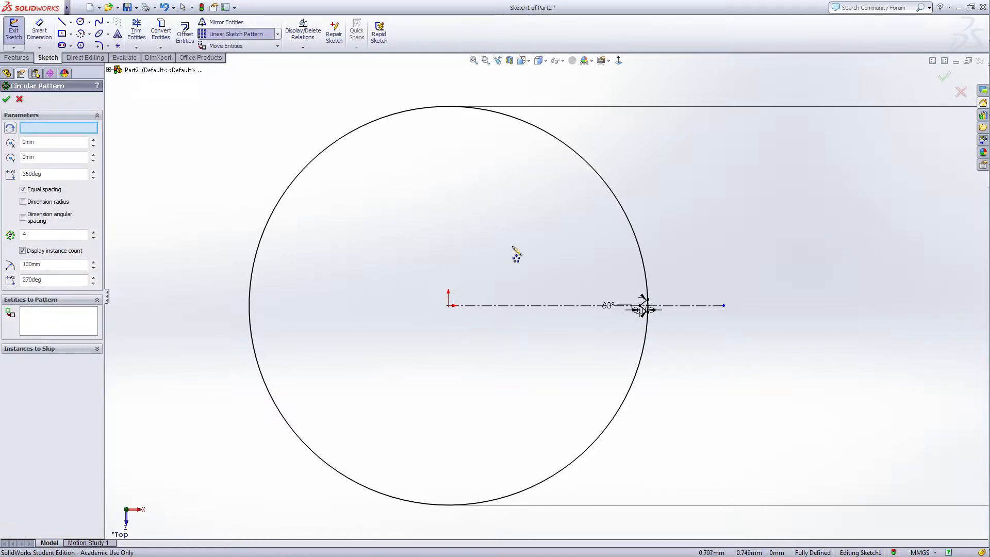
left_click(367, 125)
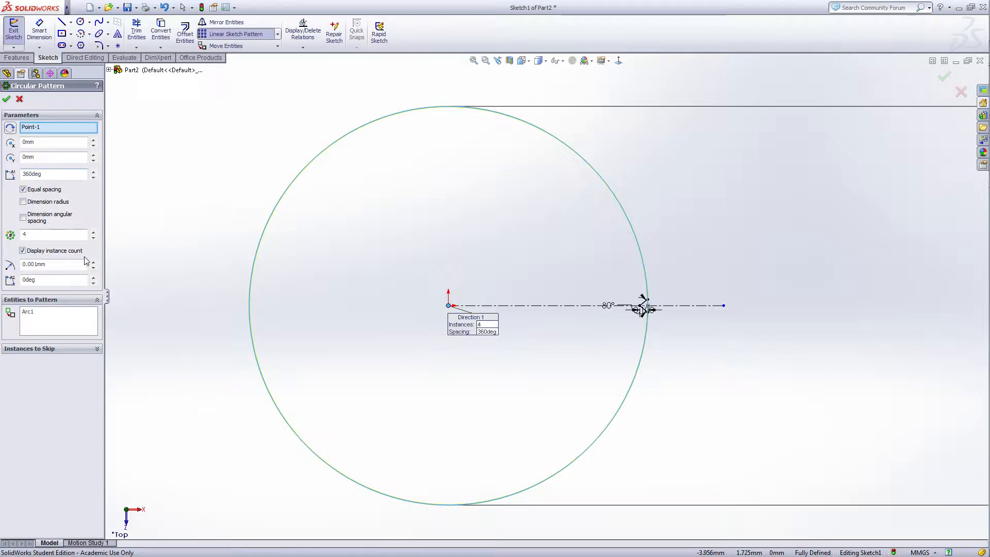
double_click(30, 235)
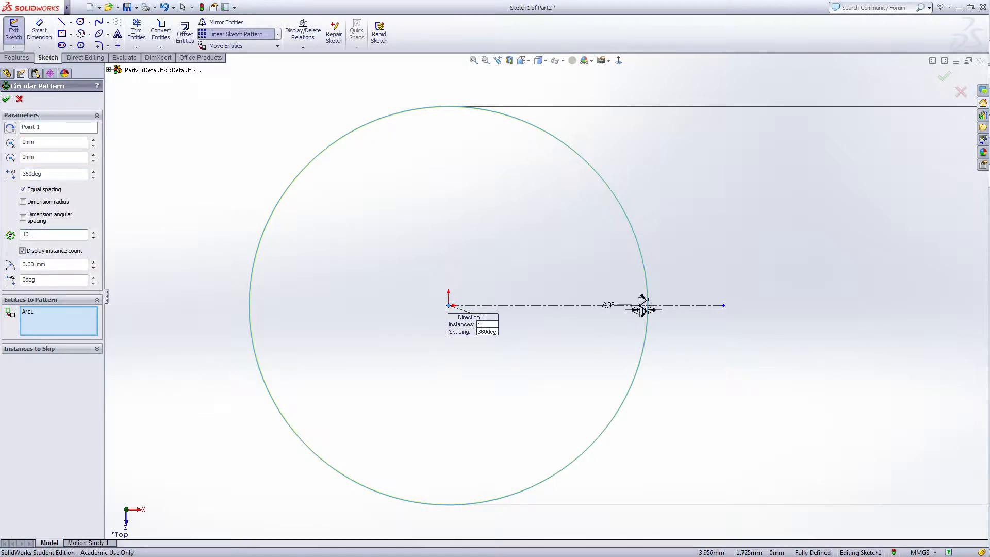
- Replace the circle with the two notch lines as the entities to pattern and create the circular pattern
right_click(41, 315)
left_click(70, 323)
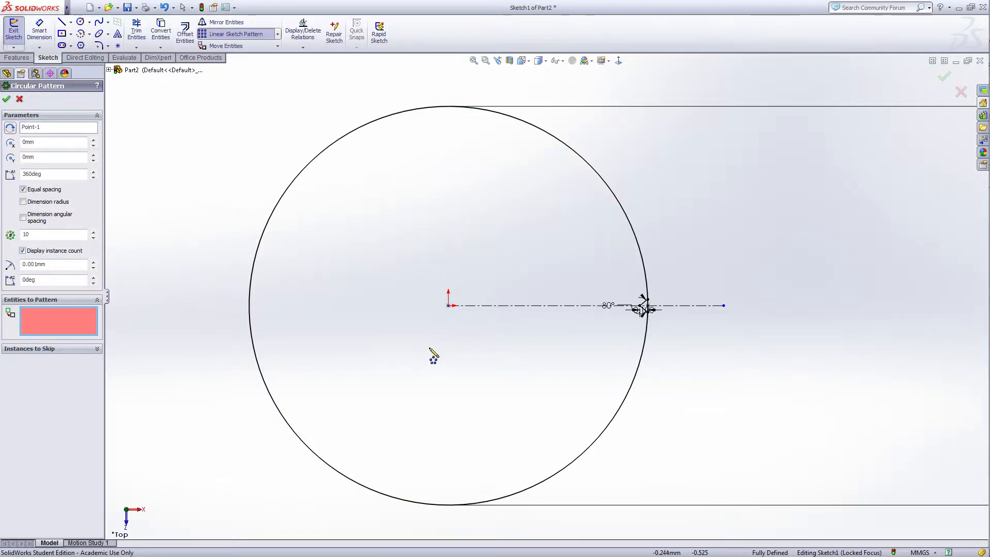
scroll(629, 315, "down", 8)
left_click(600, 277)
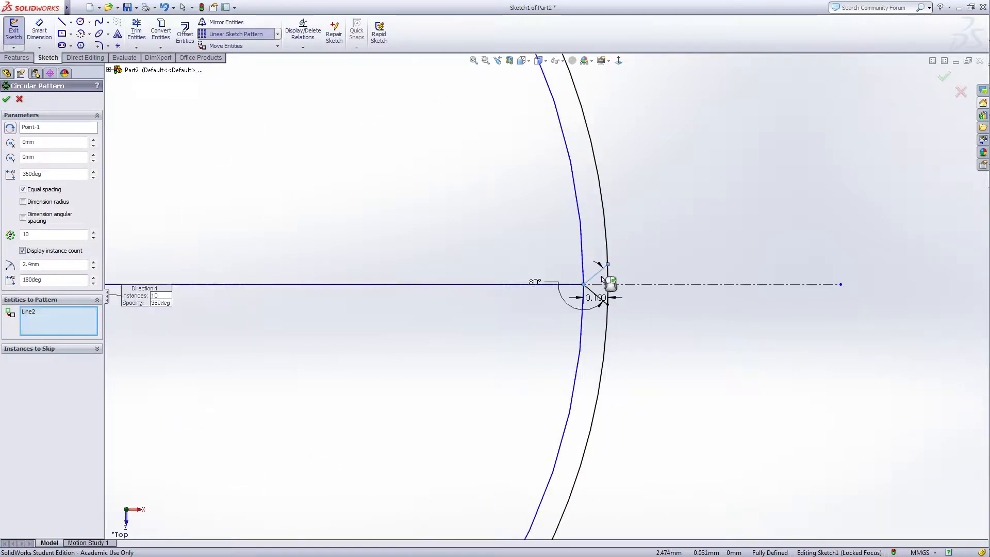
left_click(601, 300)
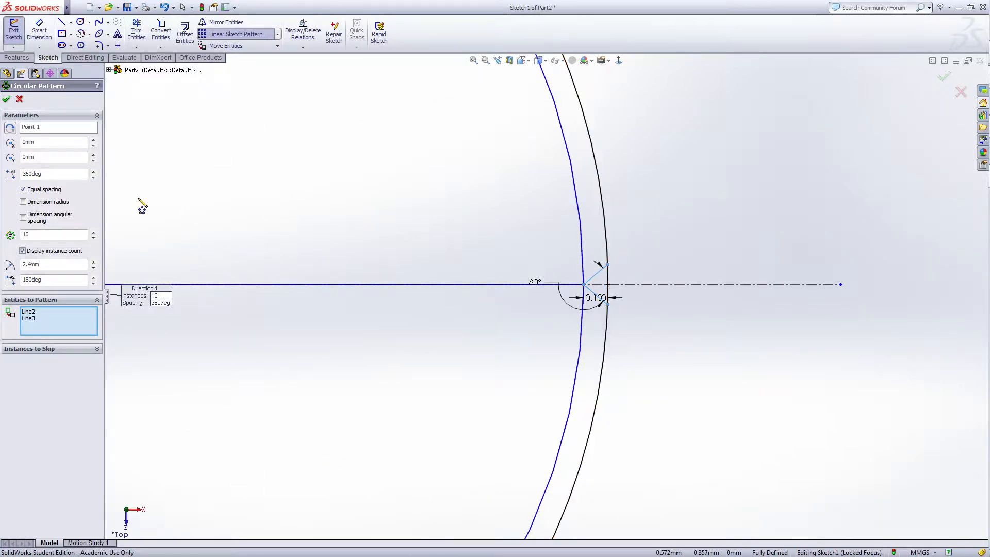
left_click(6, 99)
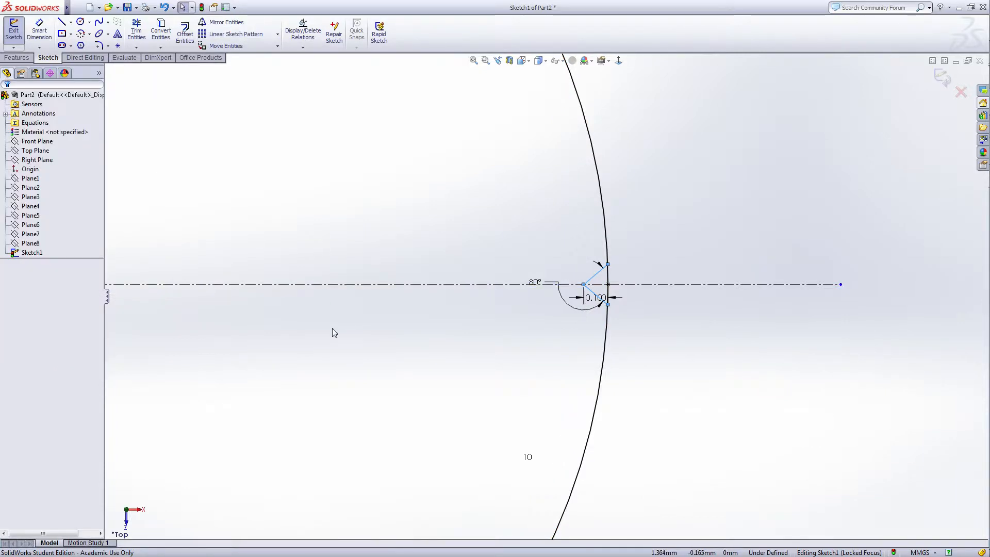
- Run Fully Define Sketch and accept it with its default settings so the patterned notches are constrained
scroll(332, 328, "up", 8)
scroll(398, 223, "down", 3)
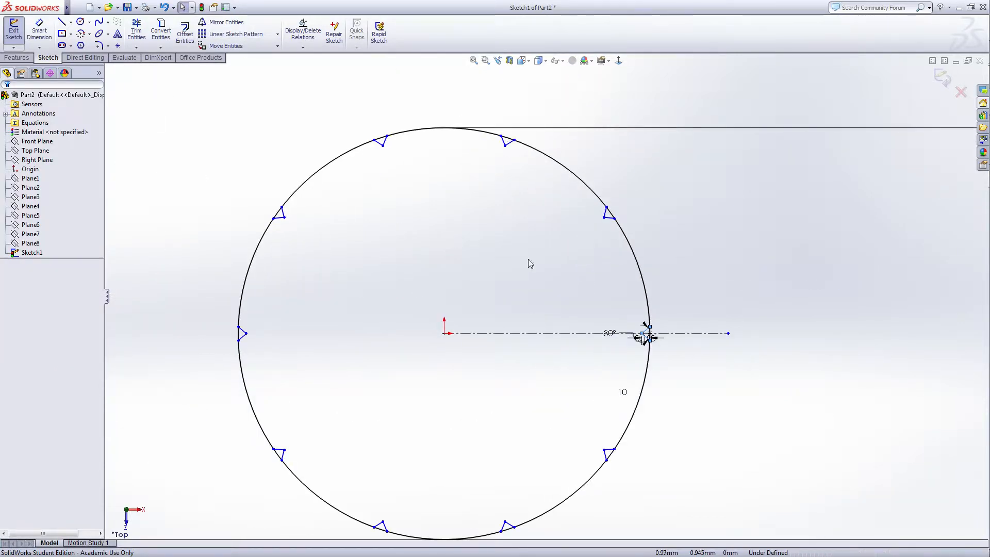
scroll(528, 281, "up", 3)
right_click(661, 247)
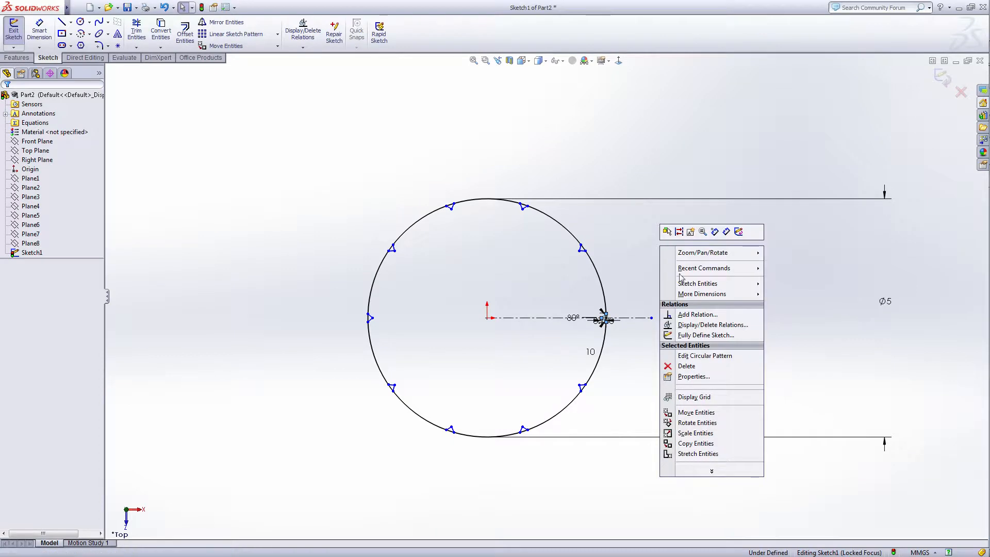
left_click(704, 336)
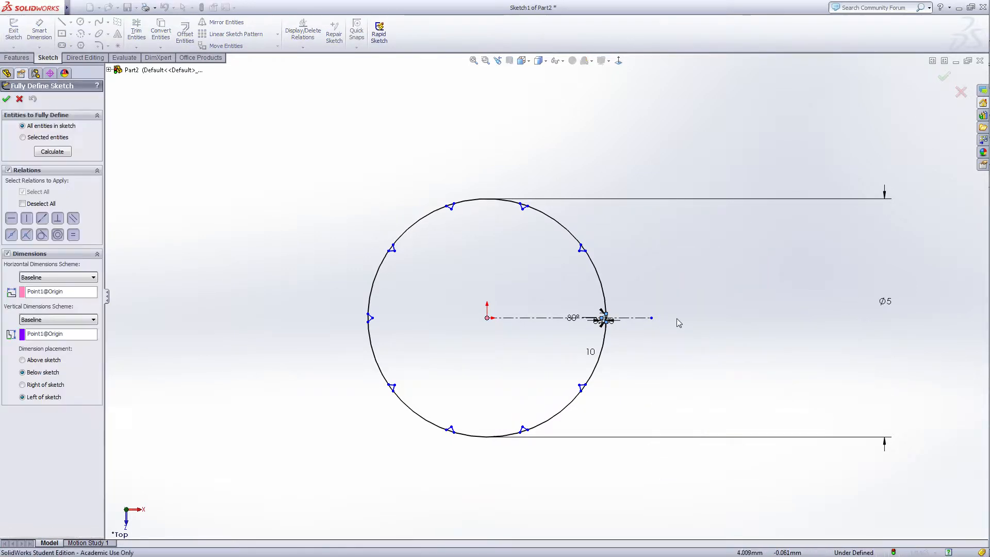
left_click(6, 99)
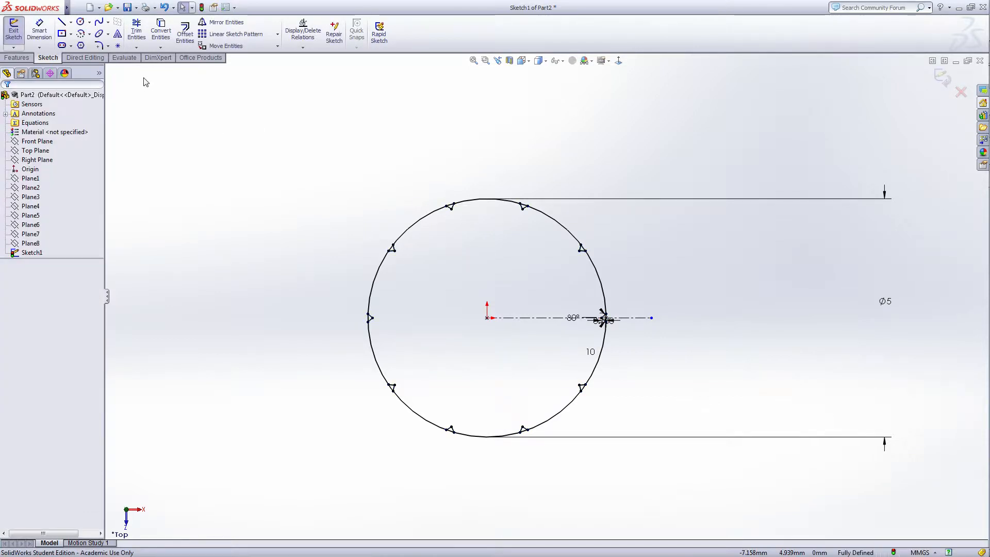
- Trim away the short circle arcs closing the rightmost notch, the four lower notches and the leftmost notch
left_click(136, 30)
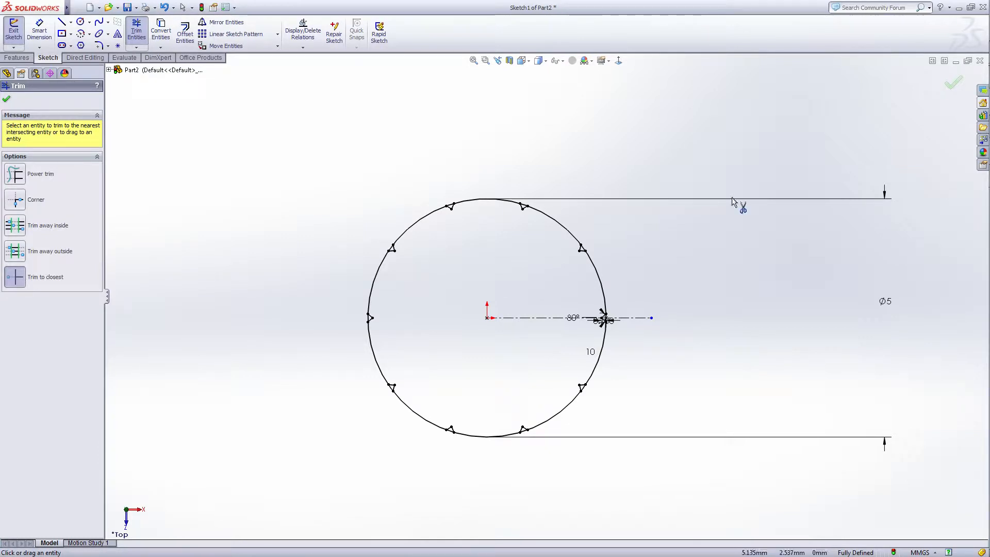
scroll(569, 314, "down", 8)
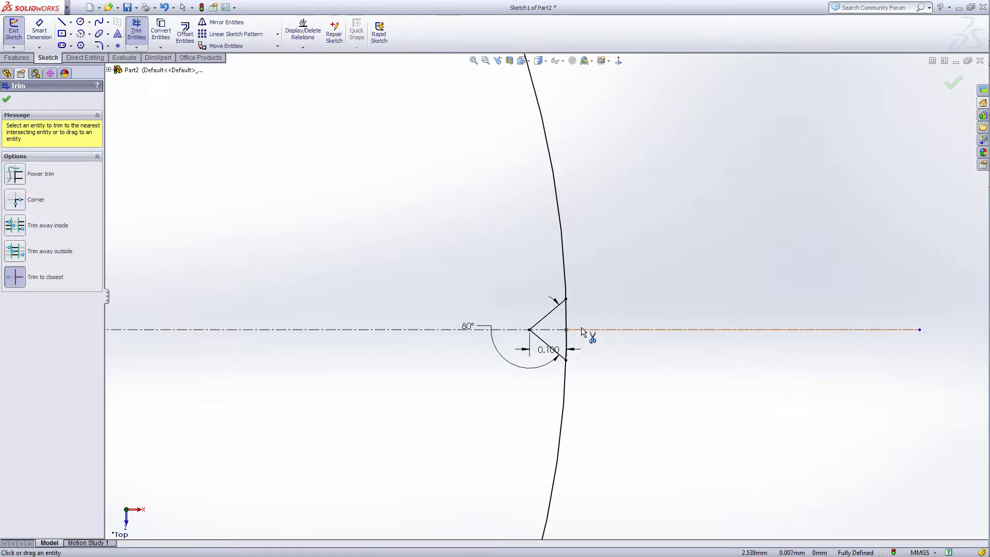
left_click(567, 319)
scroll(543, 433, "up", 3)
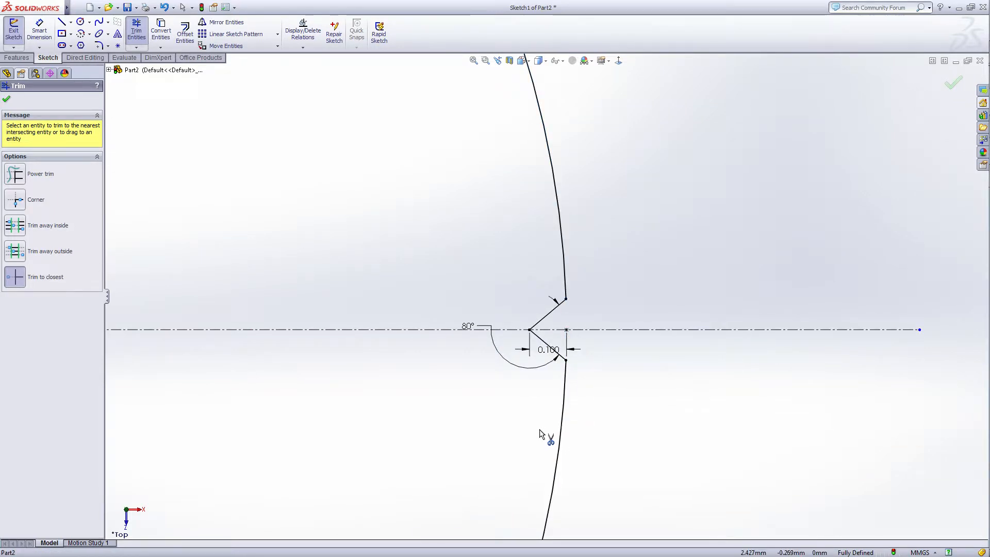
scroll(504, 411, "up", 3)
scroll(541, 467, "down", 3)
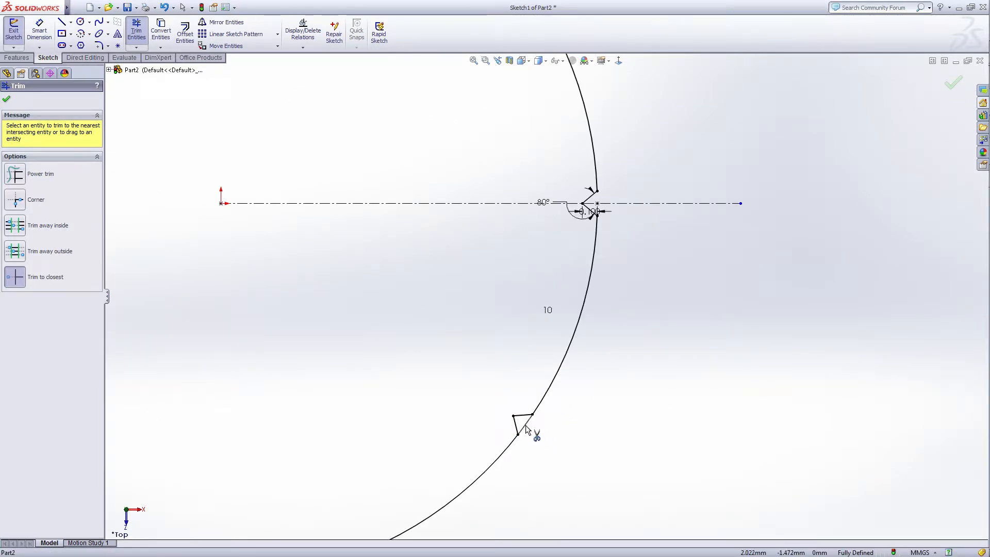
scroll(464, 455, "up", 3)
scroll(465, 423, "down", 4)
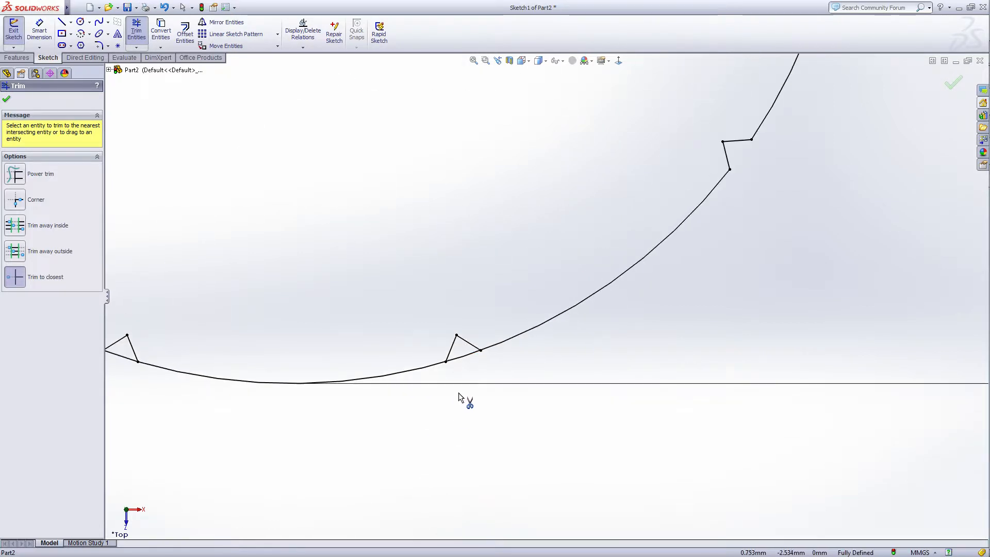
scroll(393, 330, "up", 3)
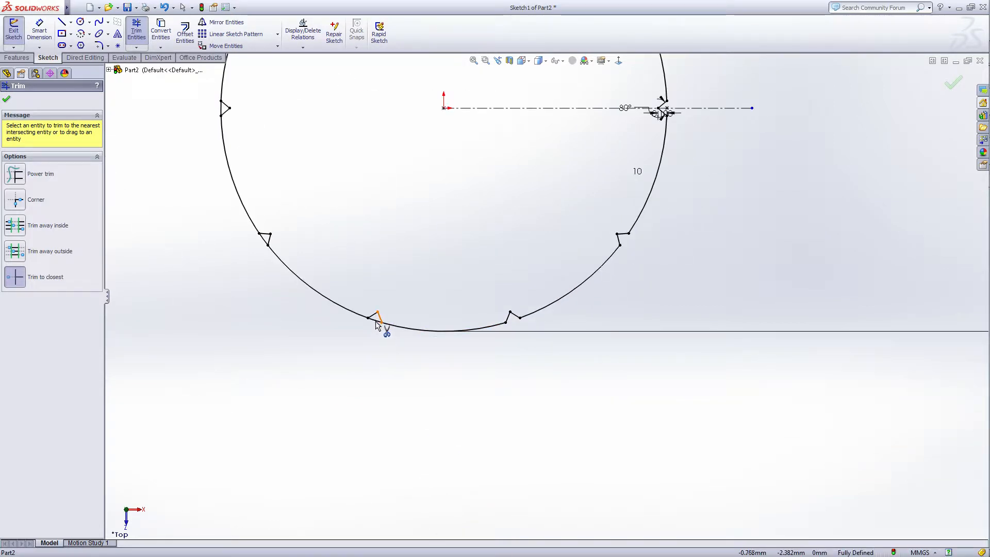
scroll(389, 330, "down", 4)
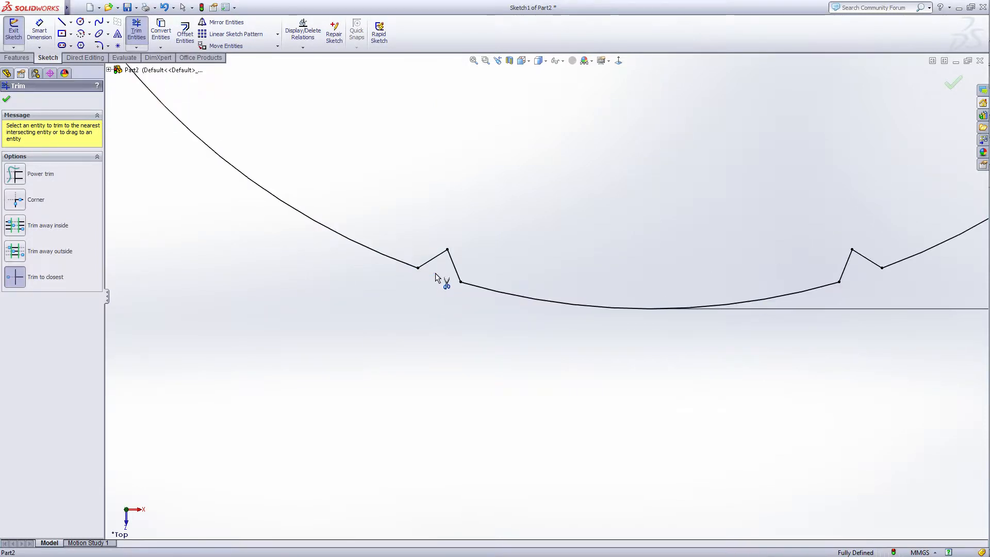
scroll(165, 144, "up", 3)
scroll(323, 166, "down", 2)
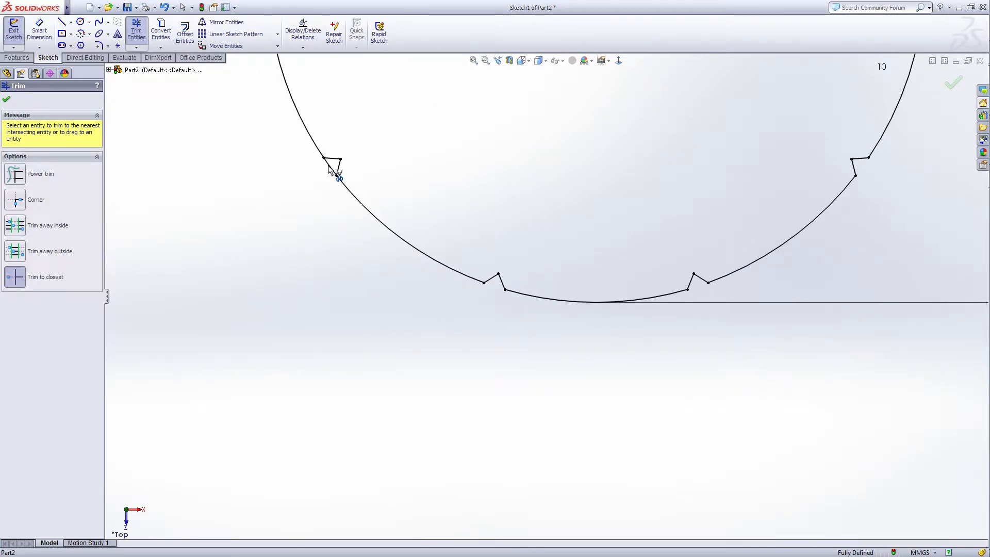
scroll(342, 141, "up", 3)
scroll(431, 155, "down", 6)
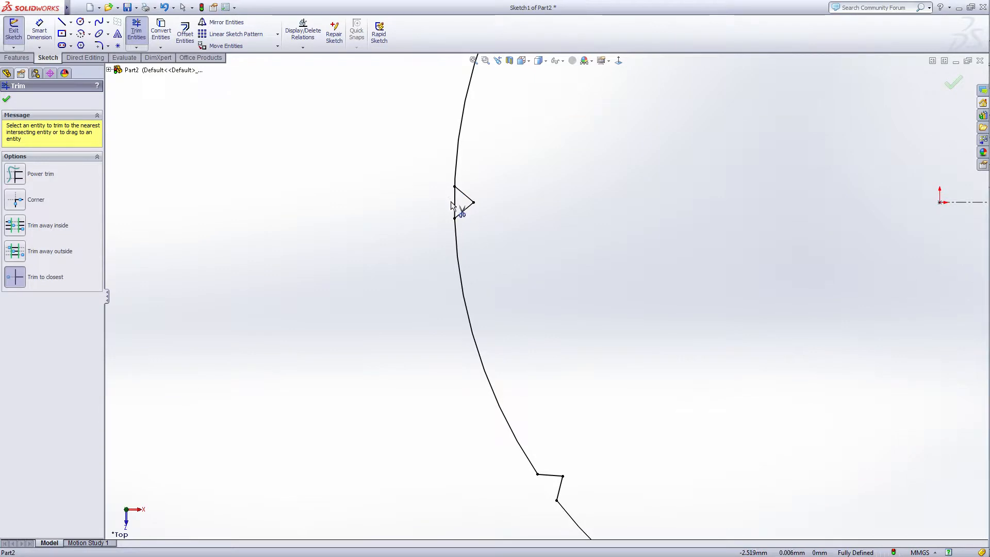
scroll(463, 209, "up", 6)
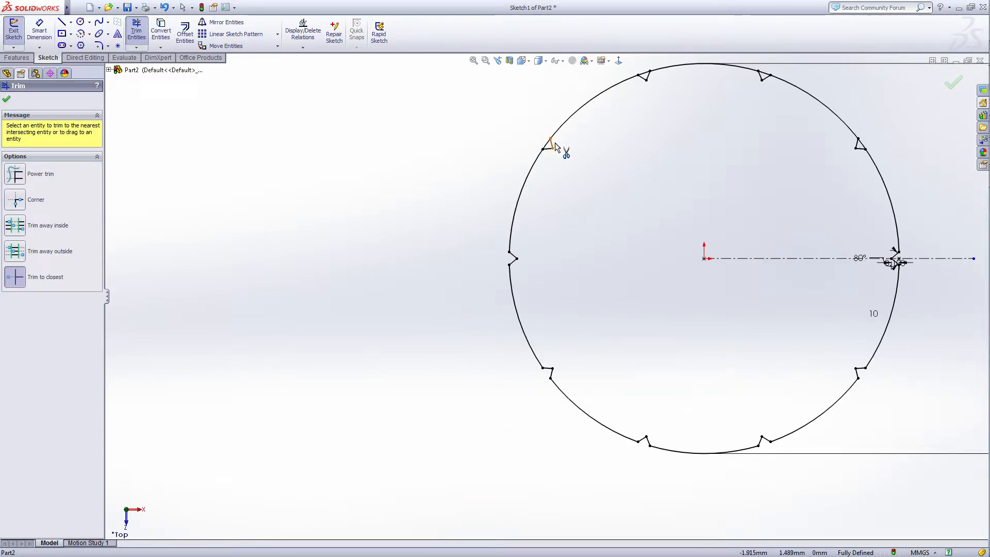
- Trim away the short circle arcs closing the four upper notches, completing the notched outline, and leave Trim Entities
scroll(555, 146, "down", 4)
left_click(531, 205)
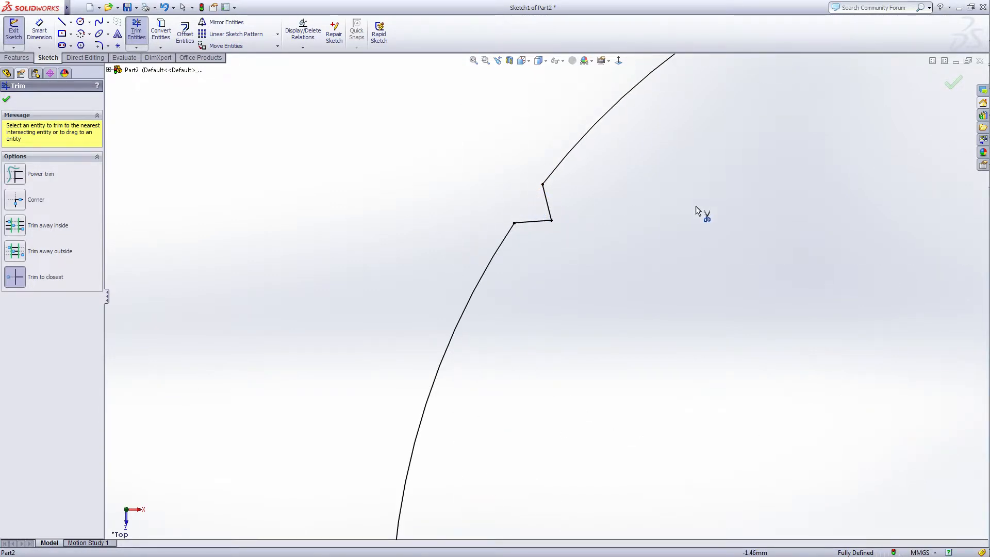
scroll(698, 212, "up", 2)
scroll(722, 173, "down", 3)
left_click(602, 181)
scroll(774, 221, "up", 3)
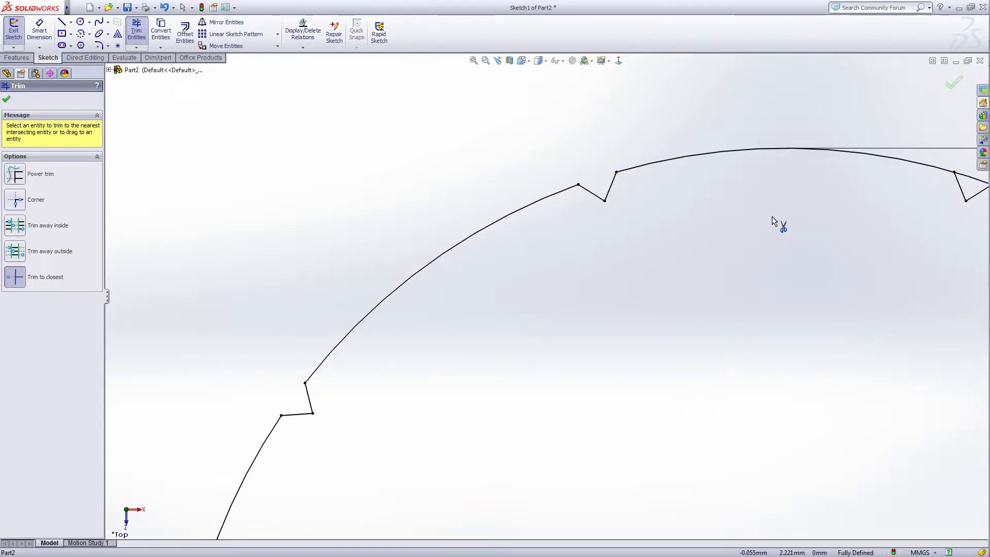
left_click(721, 261)
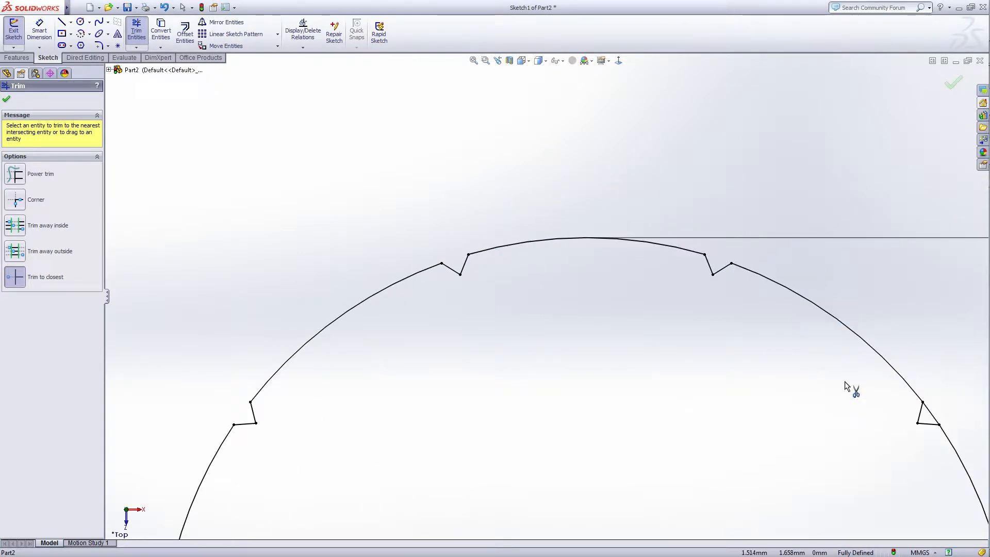
left_click(932, 413)
scroll(835, 441, "up", 6)
scroll(726, 456, "down", 1)
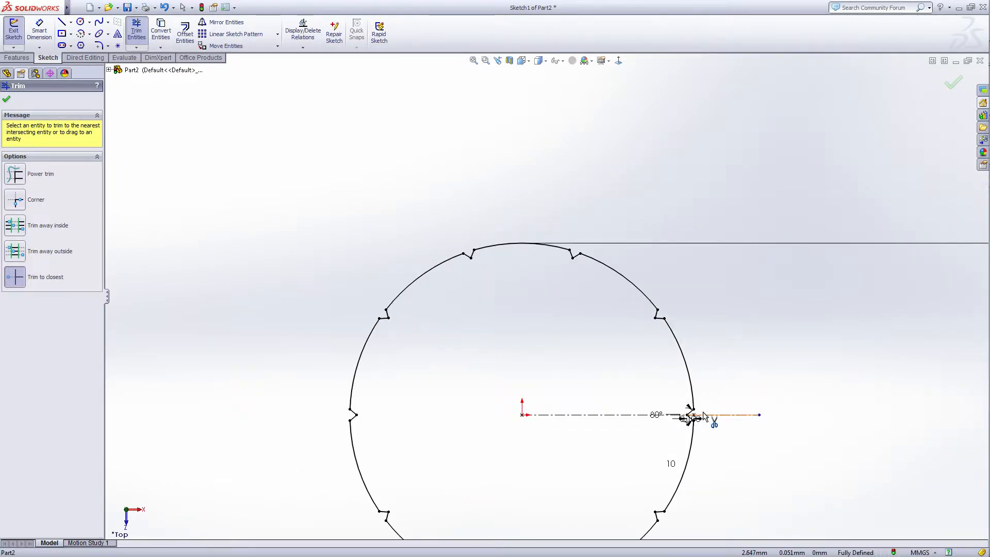
scroll(707, 412, "down", 5)
scroll(619, 384, "up", 5)
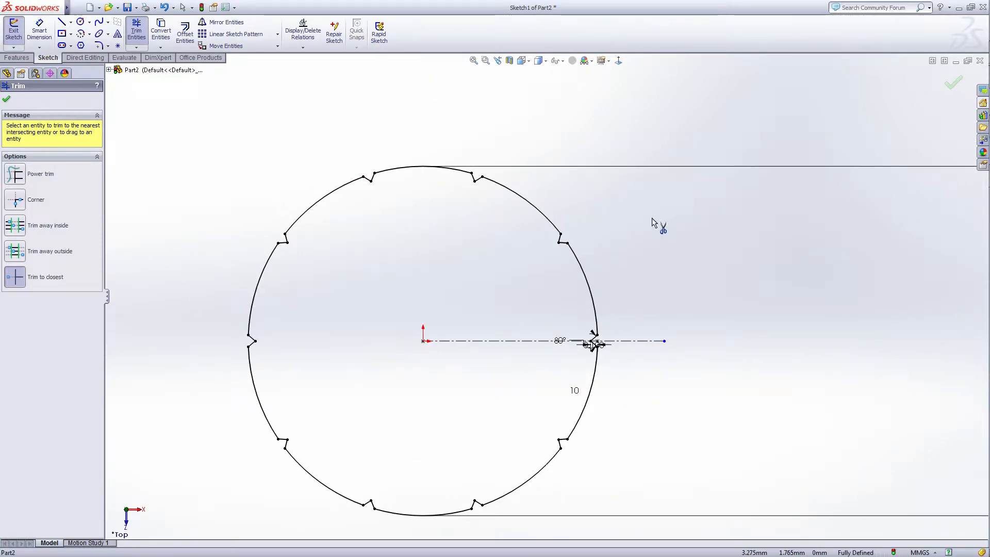
left_click(5, 99)
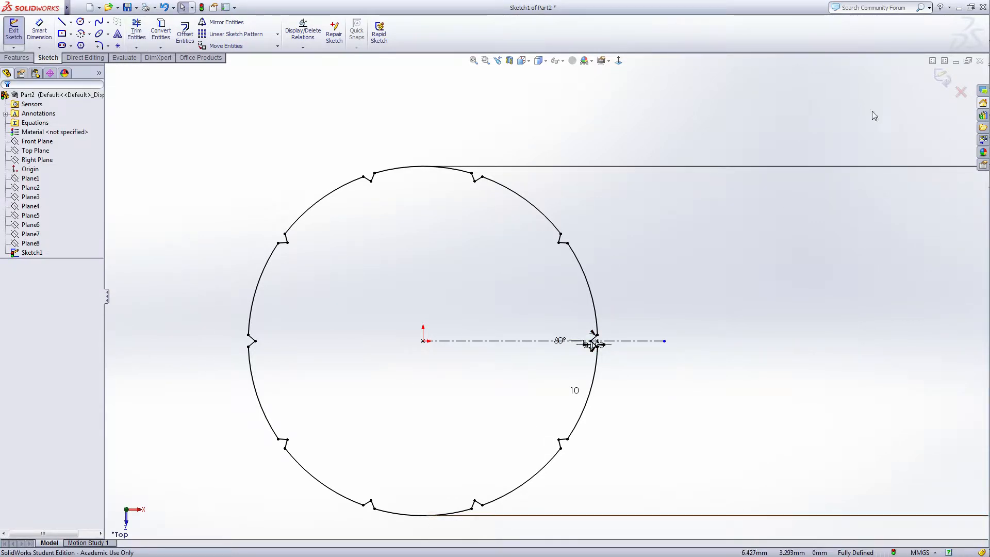
- Exit the finished notched sketch and hide Sketch1 from view
left_click(945, 78)
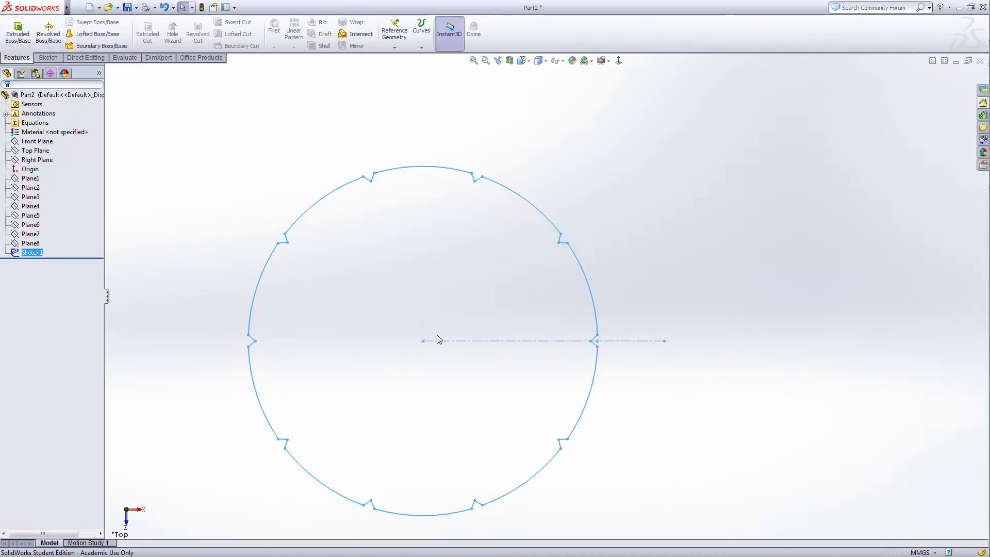
left_click(36, 256)
right_click(26, 256)
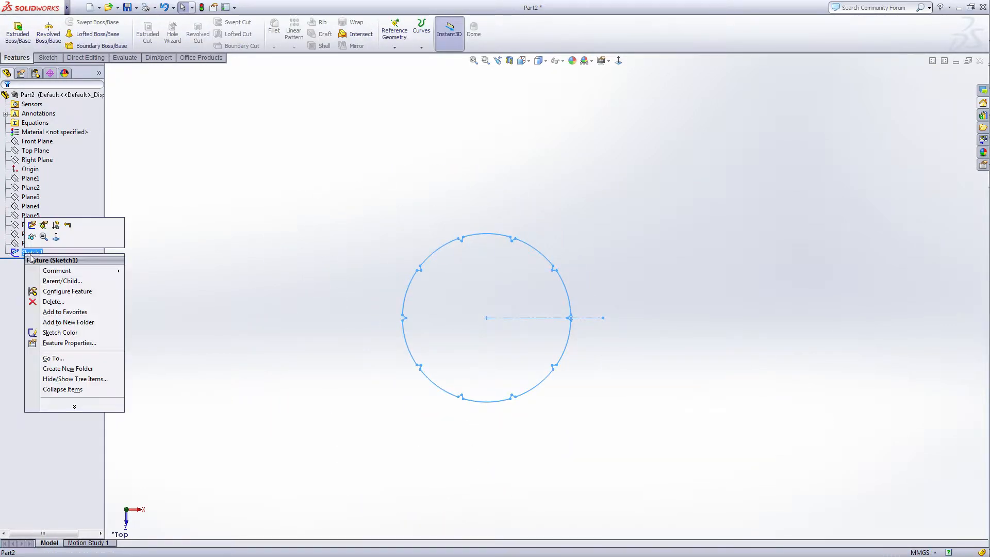
left_click(35, 236)
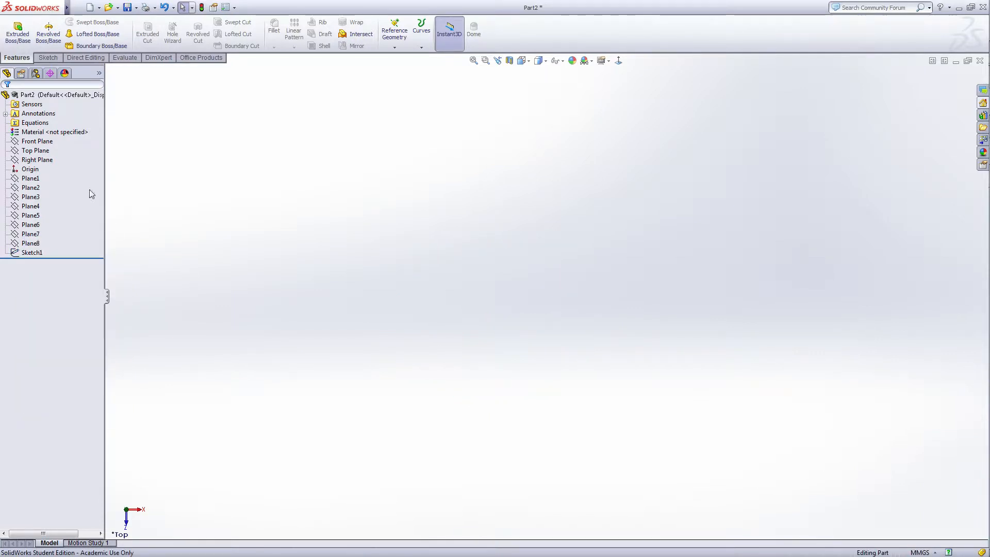
- Start a sketch on Plane1 and draw a circle about 85 mm in diameter centred on the origin
left_click(31, 179)
left_click(39, 164)
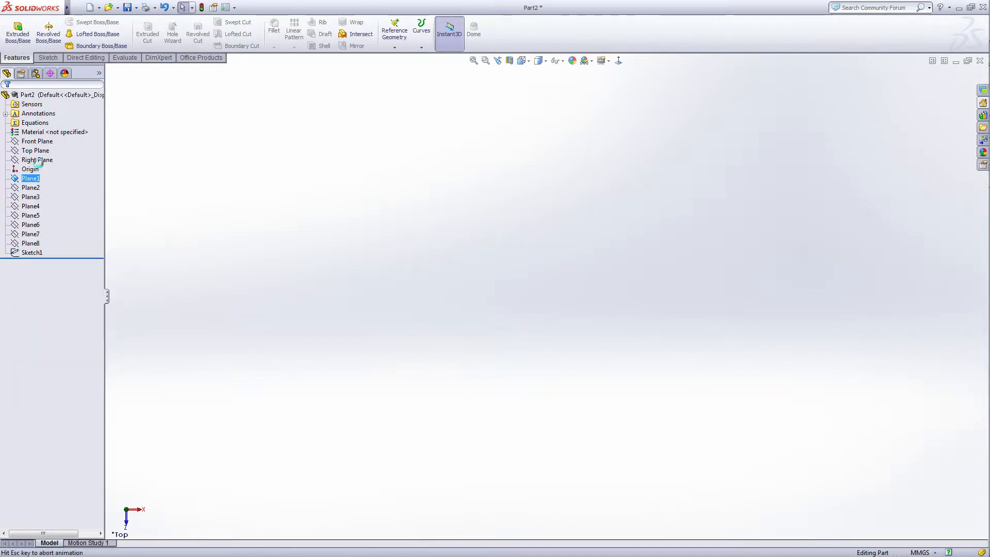
right_click(550, 338)
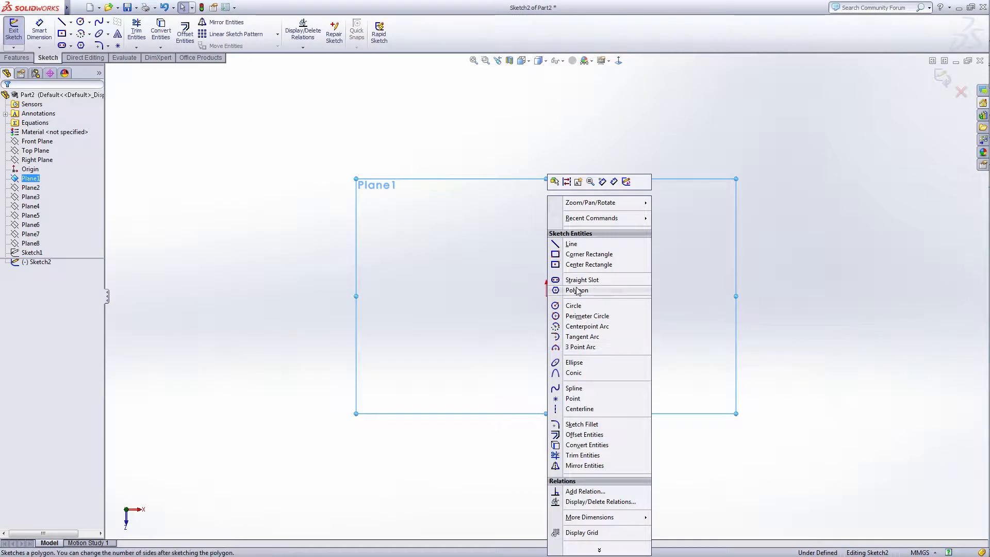
left_click(562, 305)
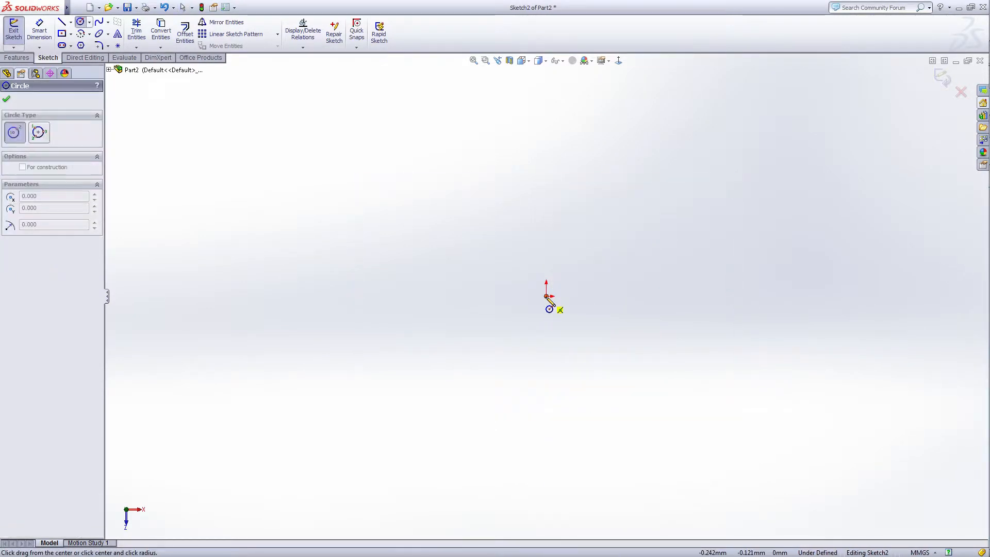
left_click(546, 296)
left_click(633, 267)
- Dimension the circle's diameter, set it to 40 mm, and move the dimension closer to the circle
right_click(635, 272)
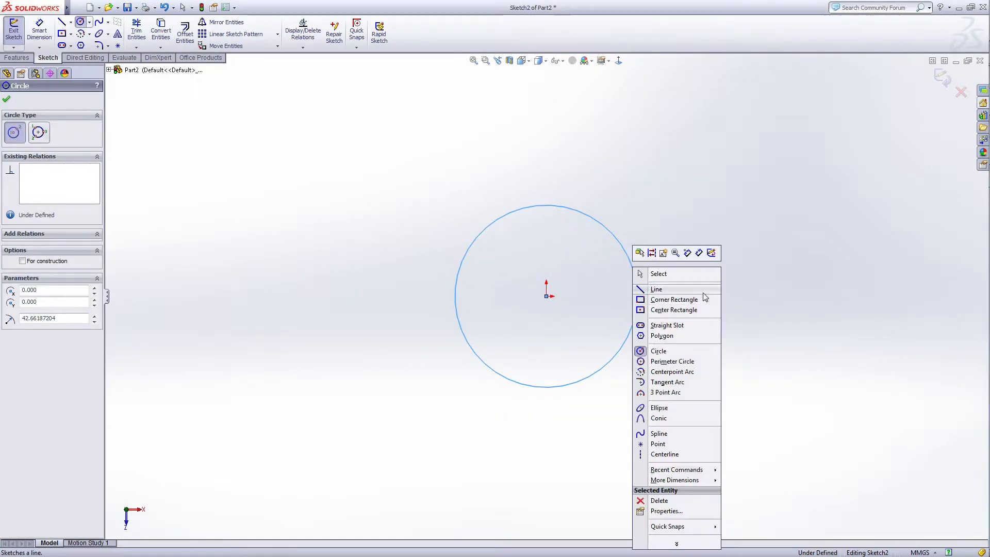
left_click(700, 253)
left_click(638, 305)
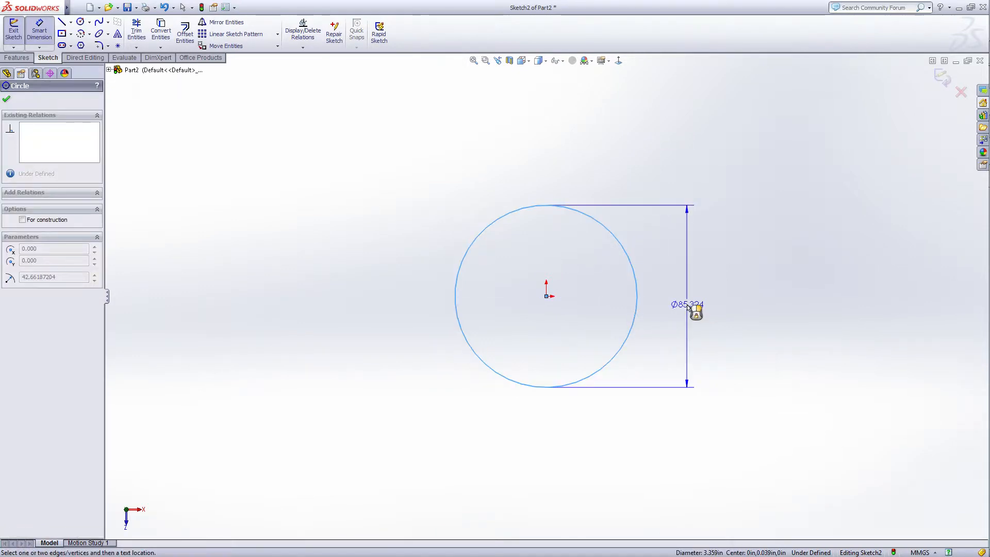
left_click(688, 308)
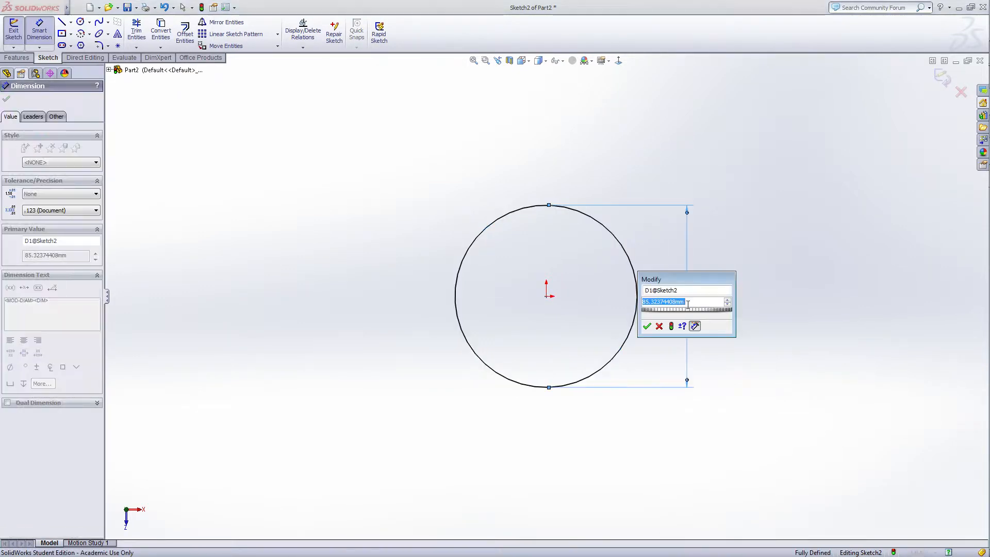
type("40")
key("Return")
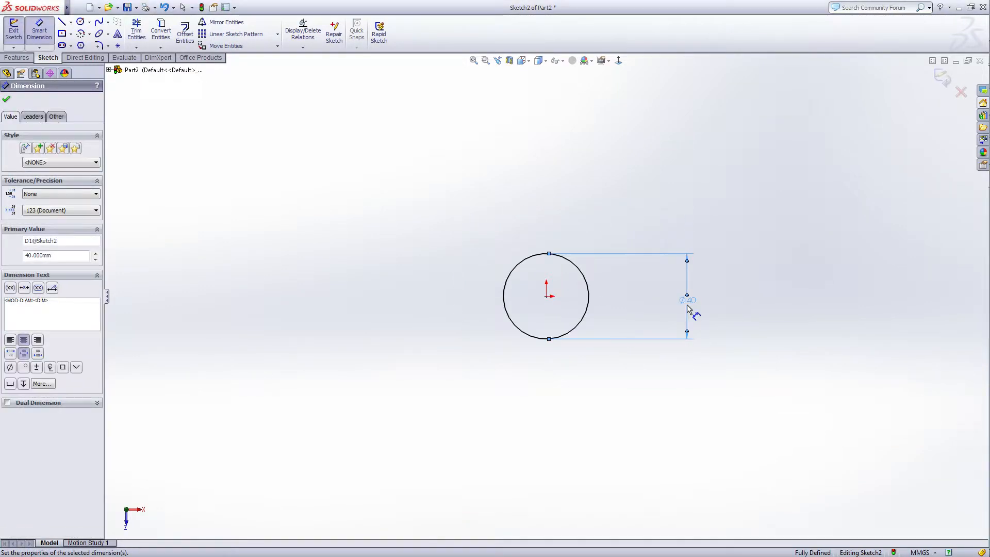
right_click(711, 294)
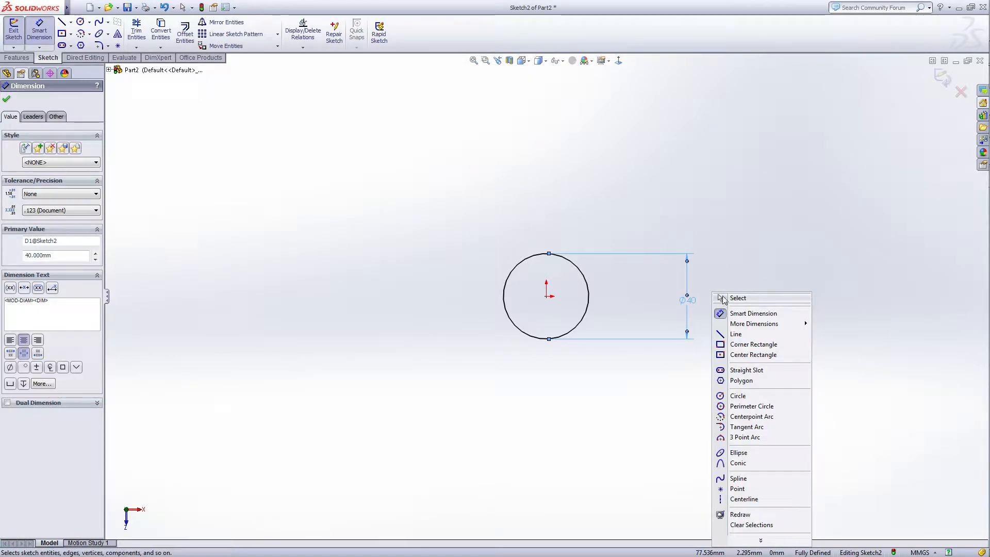
left_click(732, 296)
left_click_drag(686, 303, 646, 302)
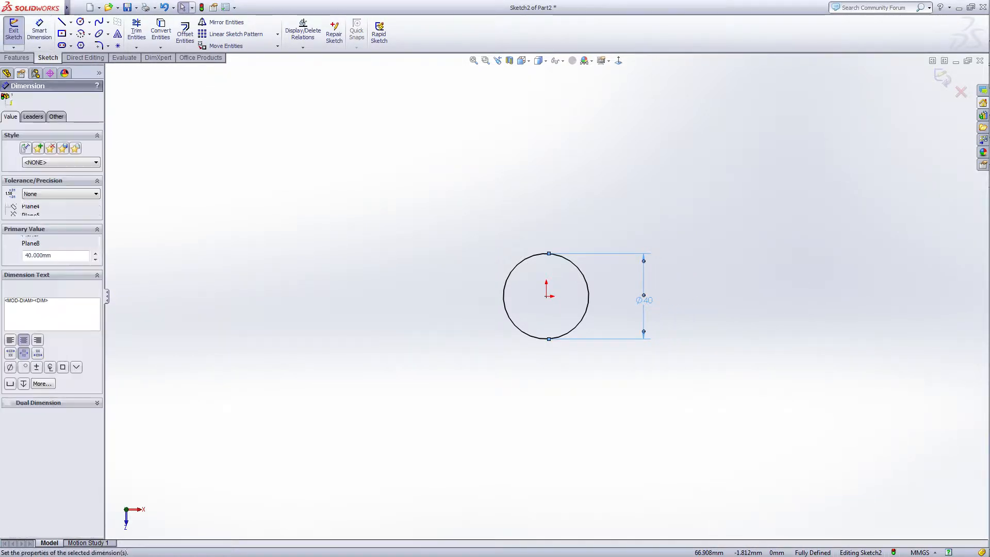
- Draw a horizontal centerline from the origin to just outside the circle's right side, about 26 mm long
scroll(568, 293, "down", 4)
scroll(548, 293, "down", 3)
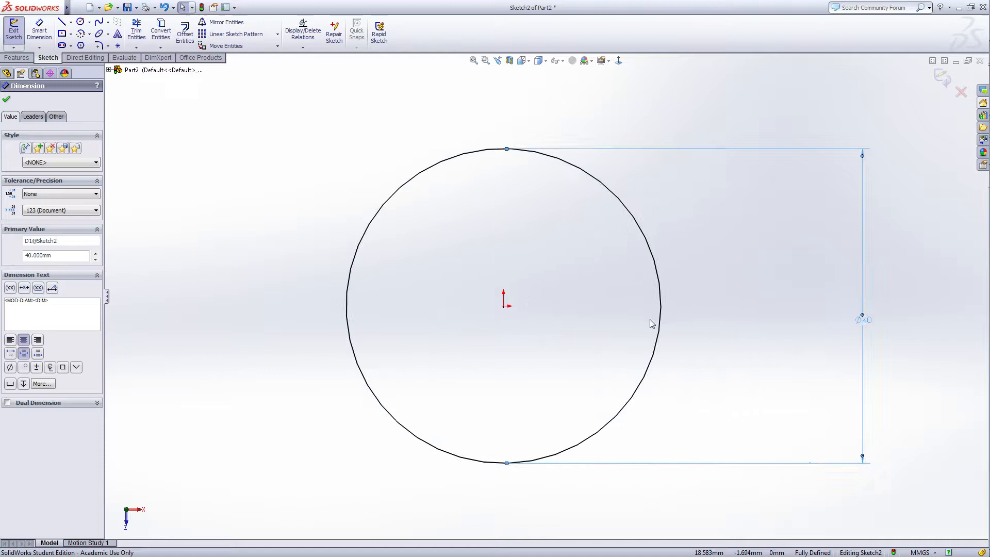
right_click(689, 252)
left_click(720, 306)
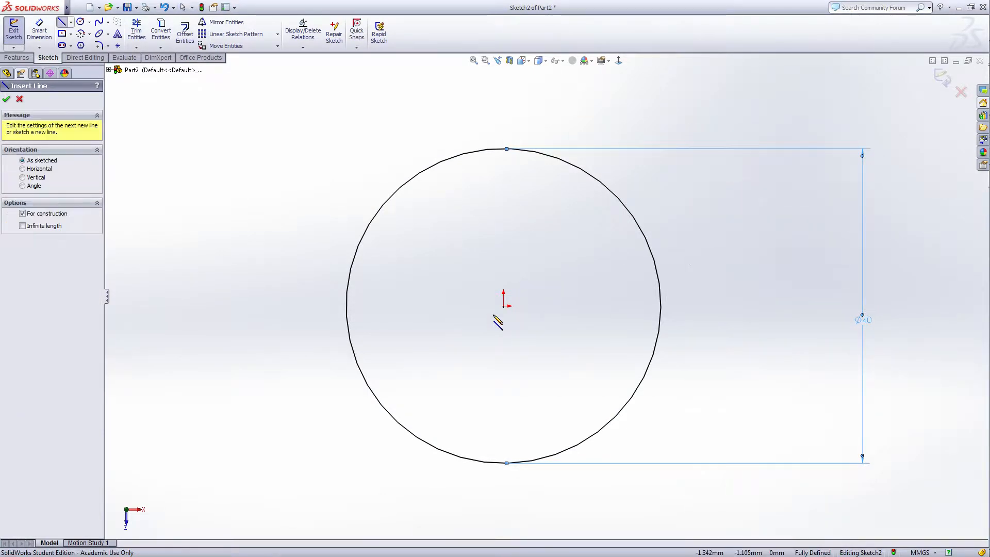
left_click(504, 306)
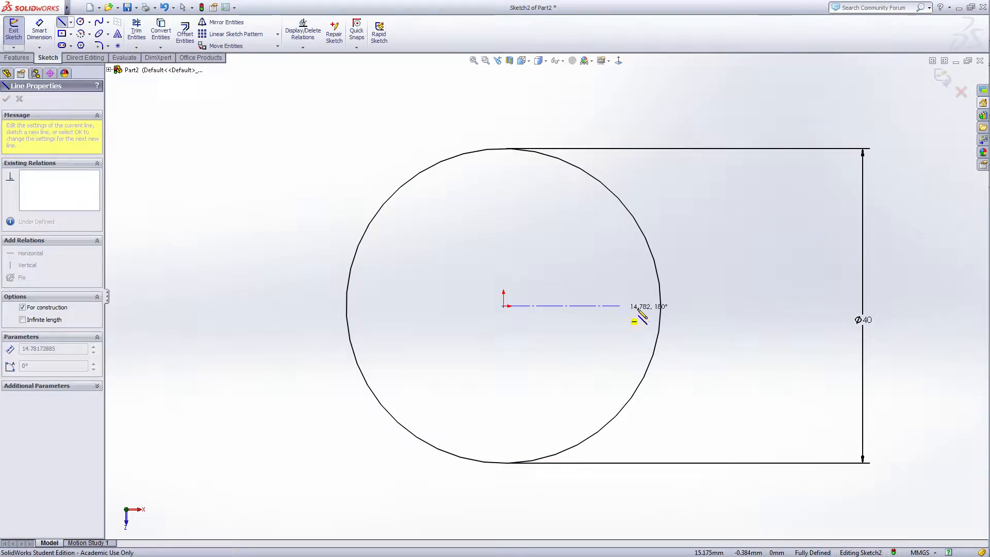
left_click(712, 307)
- Draw a slanted line about 5.2 mm long from the circle's right side, above the centerline, inward to the centerline
right_click(713, 307)
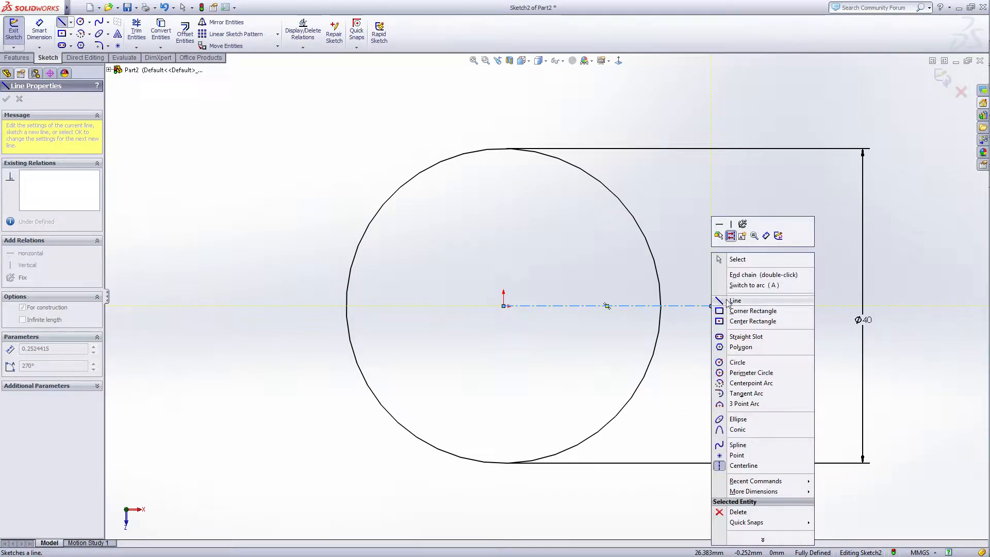
left_click(734, 301)
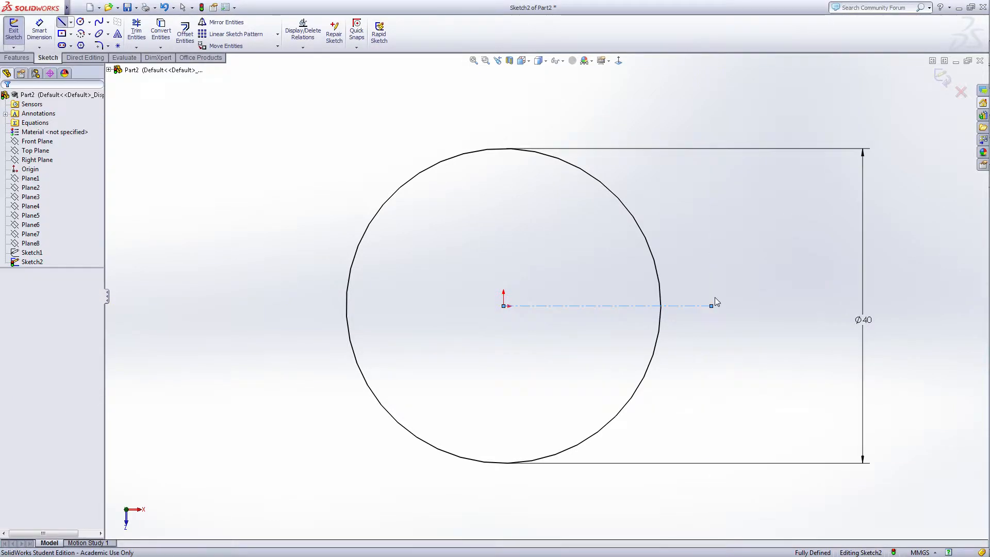
left_click(659, 281)
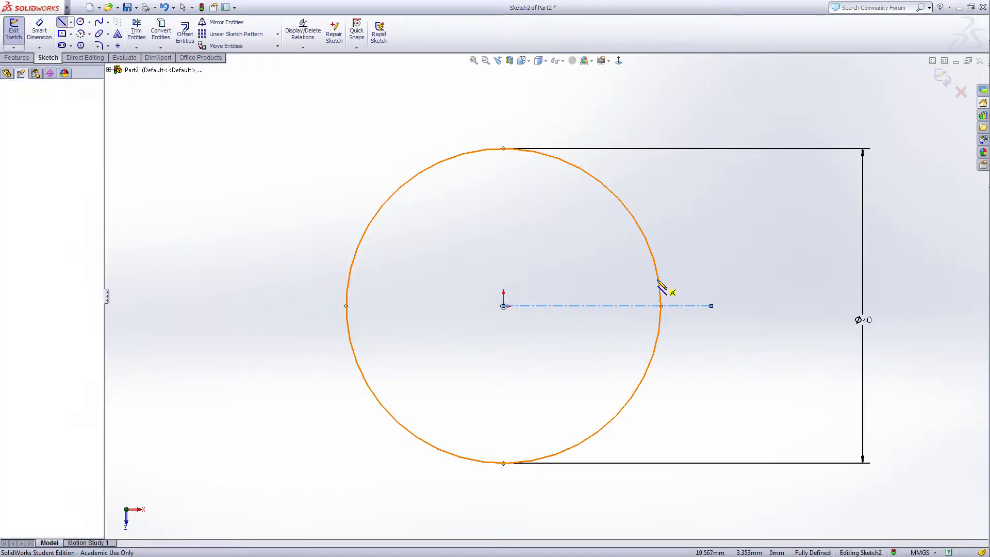
left_click(627, 306)
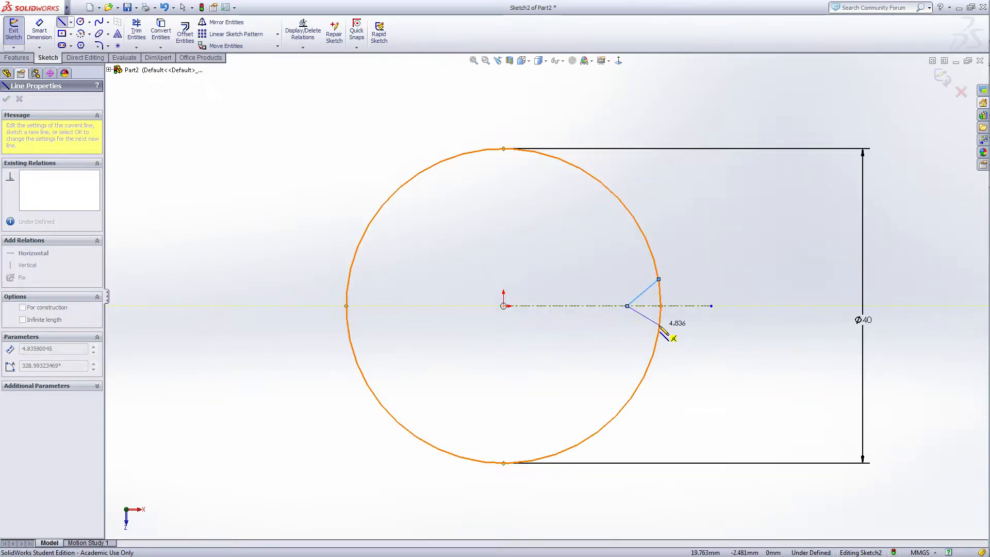
key("Escape")
key("Escape")
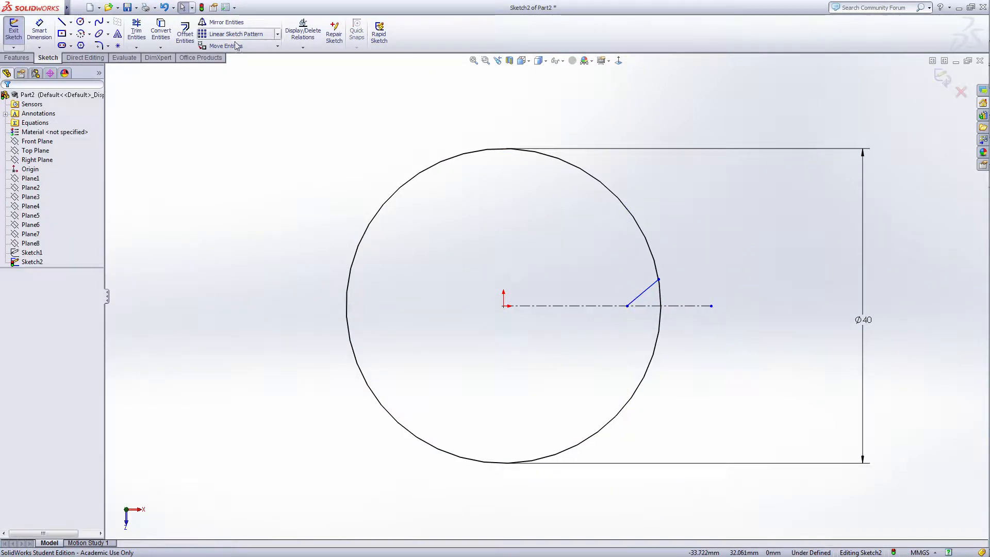
- Mirror the slanted line about the horizontal centerline to form a V-notch
left_click(225, 22)
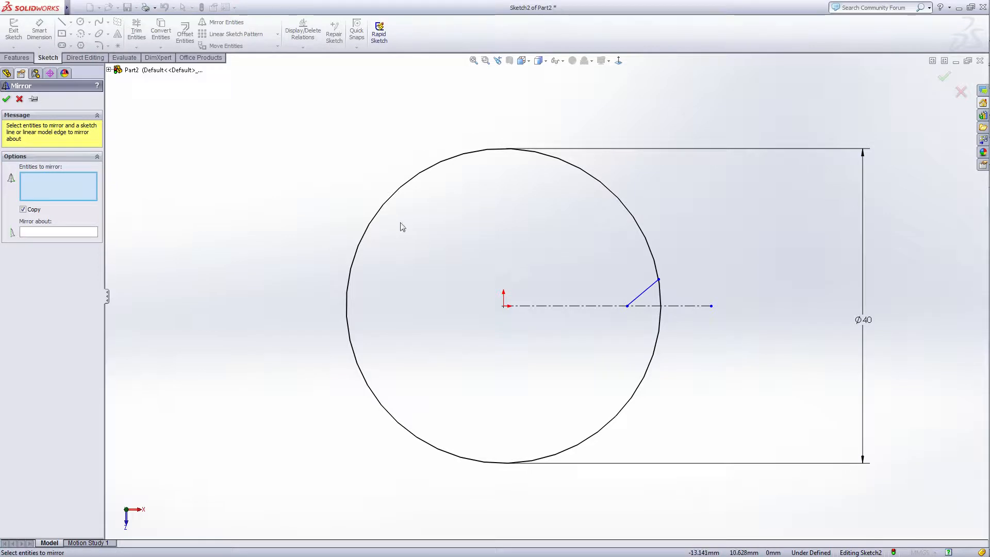
left_click(648, 296)
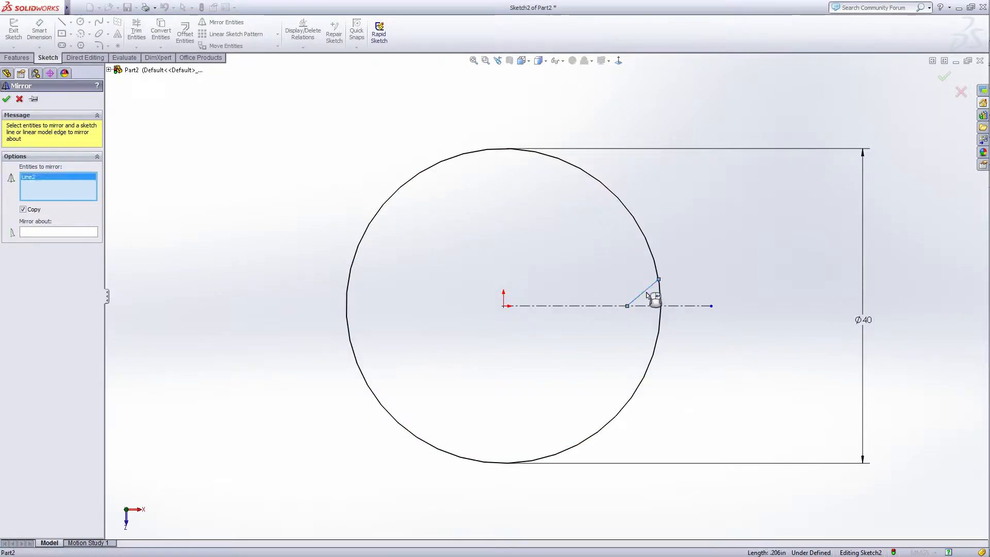
left_click(67, 230)
left_click(577, 307)
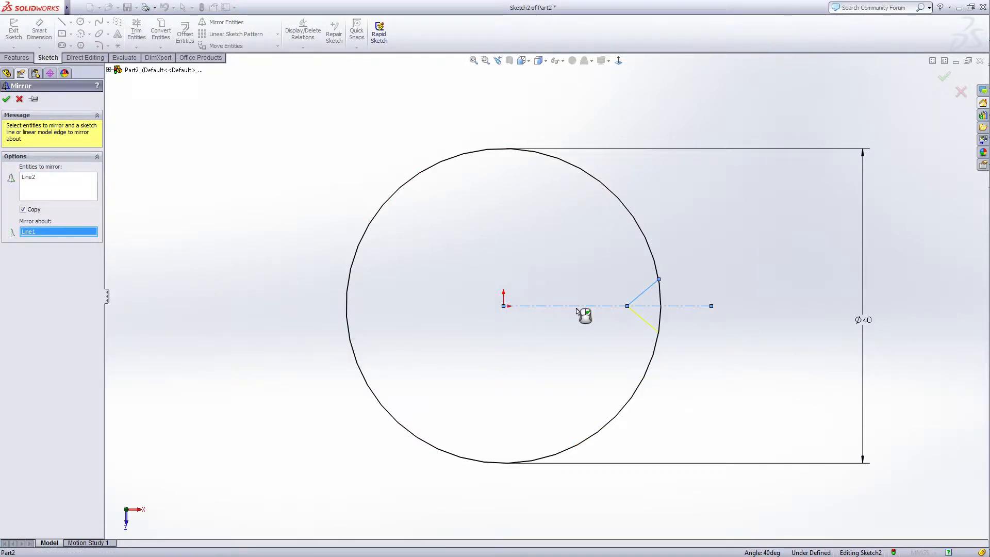
left_click(7, 98)
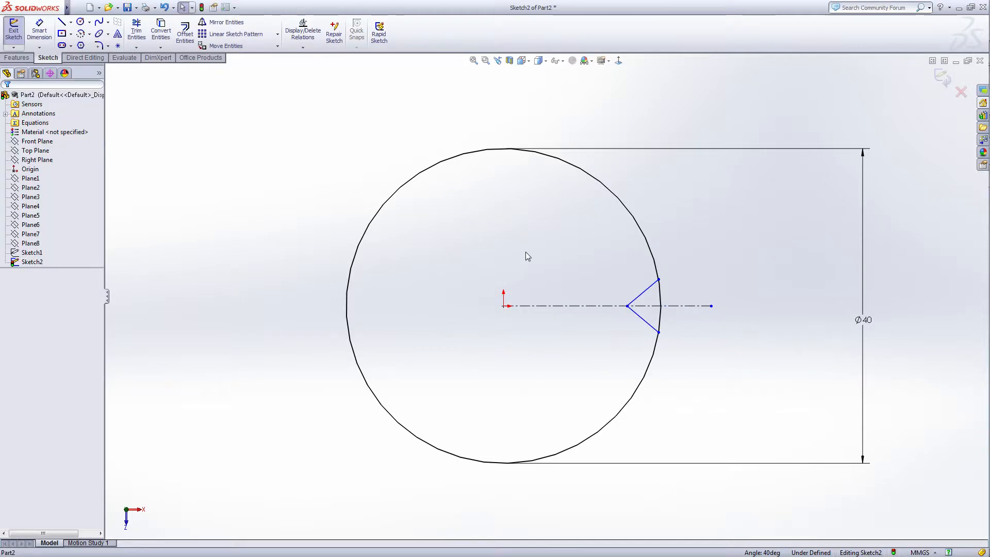
- Place a sketch point where the circle crosses the horizontal centerline, at the mouth of the V-notch
right_click(741, 305)
left_click(752, 395)
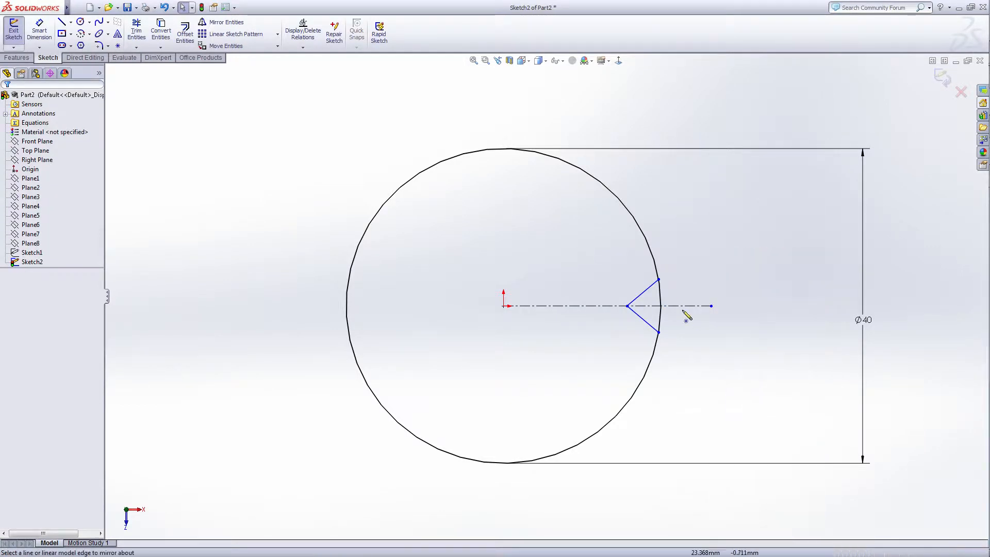
left_click(662, 307)
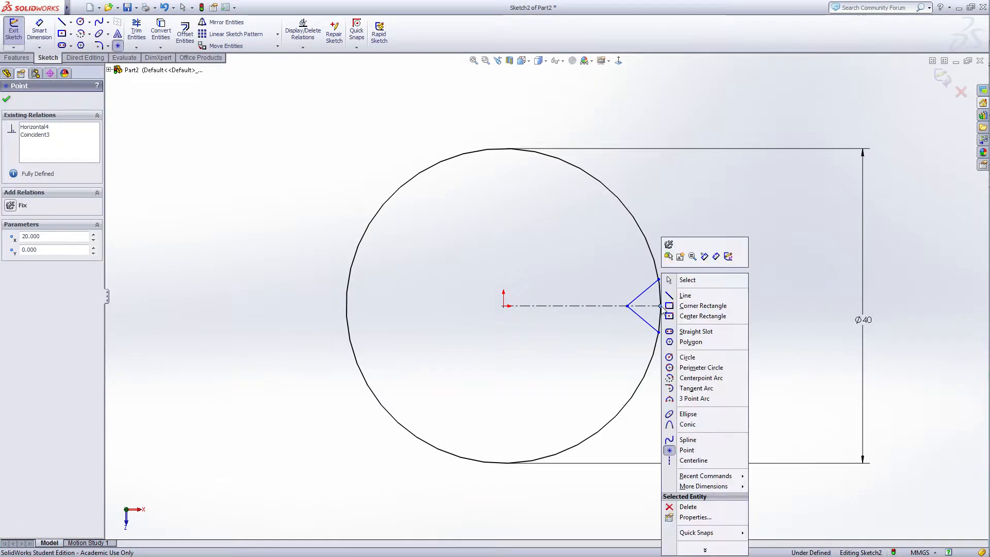
right_click(663, 308)
left_click(695, 282)
- Dimension the angle between the two V-notch lines and set it to 80°
scroll(661, 299, "down", 4)
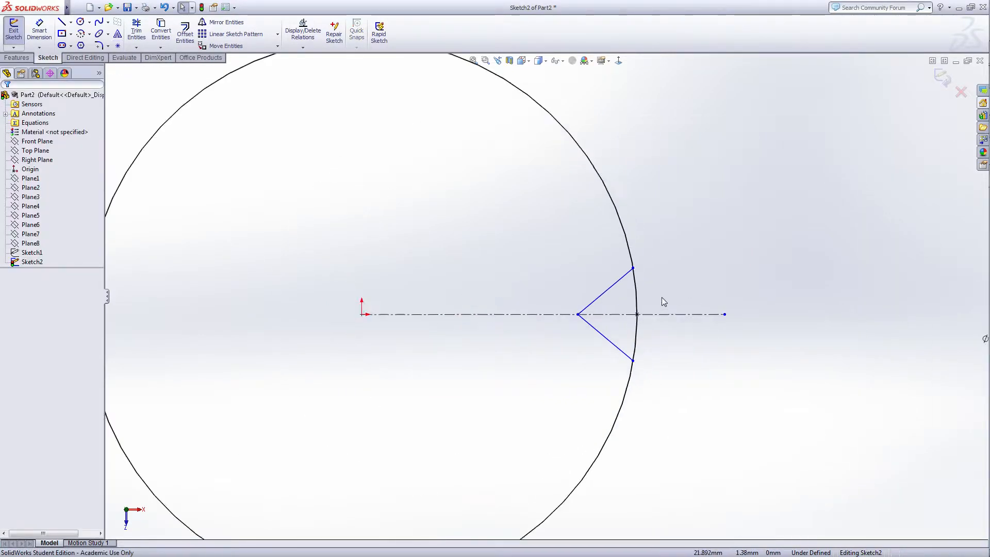
right_click(696, 249)
left_click(763, 172)
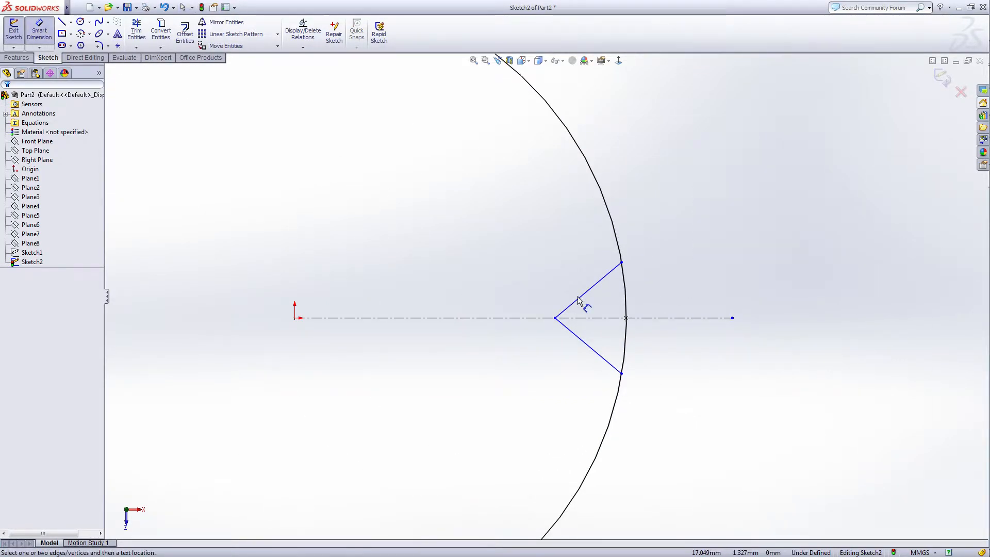
left_click(582, 296)
left_click(589, 346)
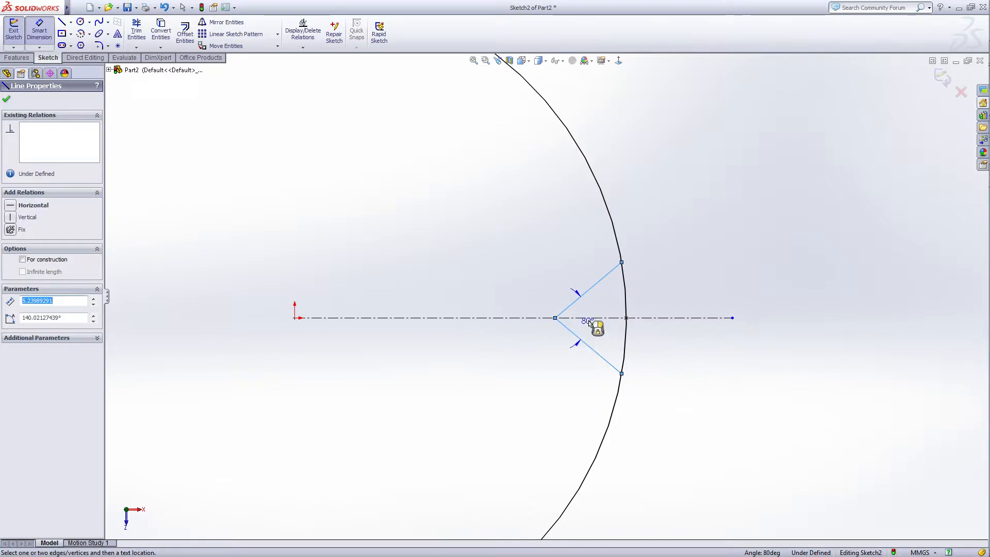
left_click(592, 323)
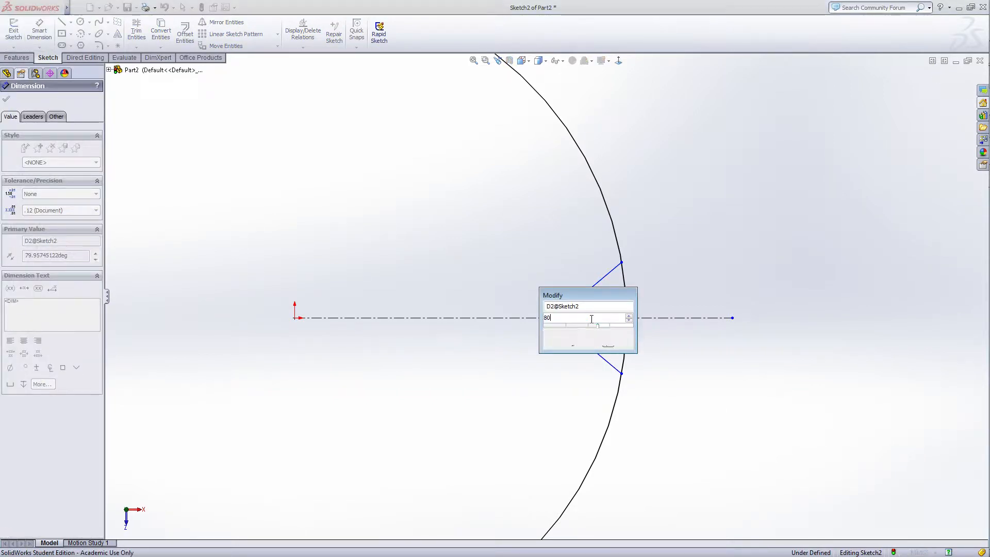
key("Return")
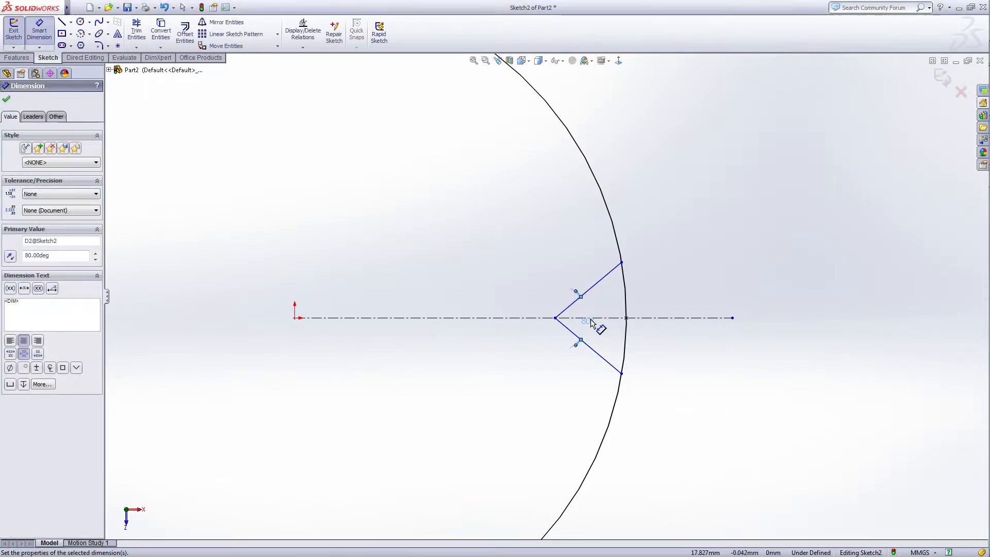
- Dimension the notch depth from the V's tip to the point on the circle and set it to 0.8 mm
left_click(555, 318)
left_click(626, 318)
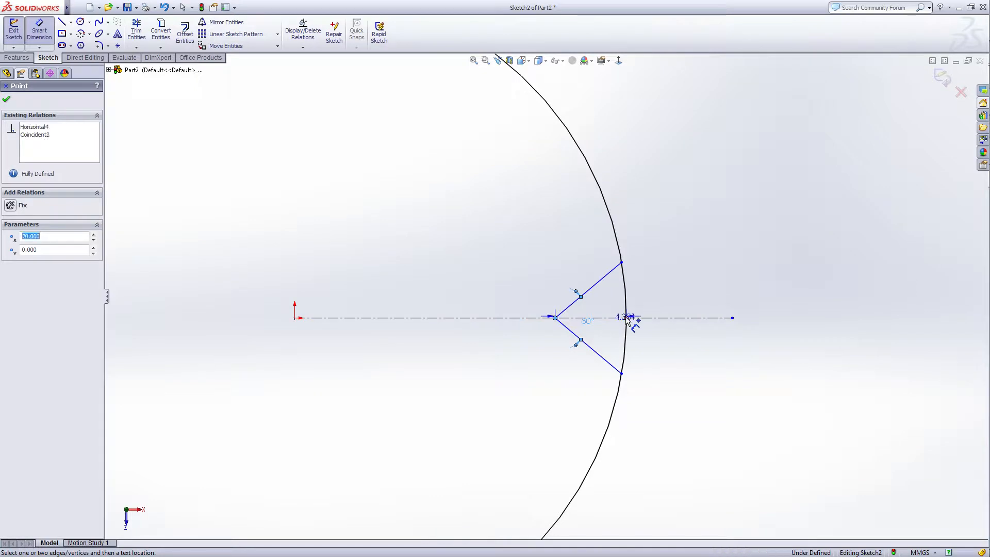
left_click(596, 338)
type(".8")
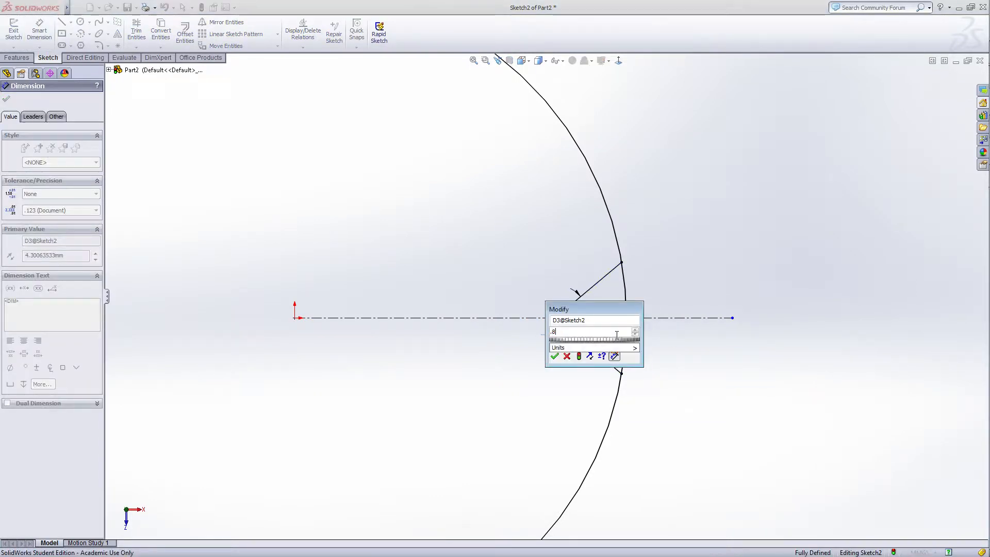
key("Return")
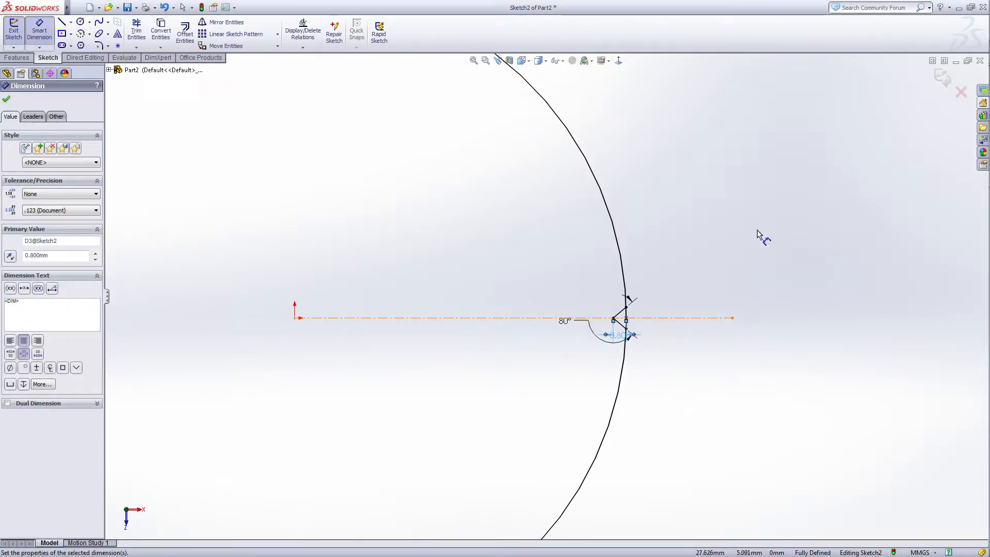
right_click(752, 206)
left_click(767, 200)
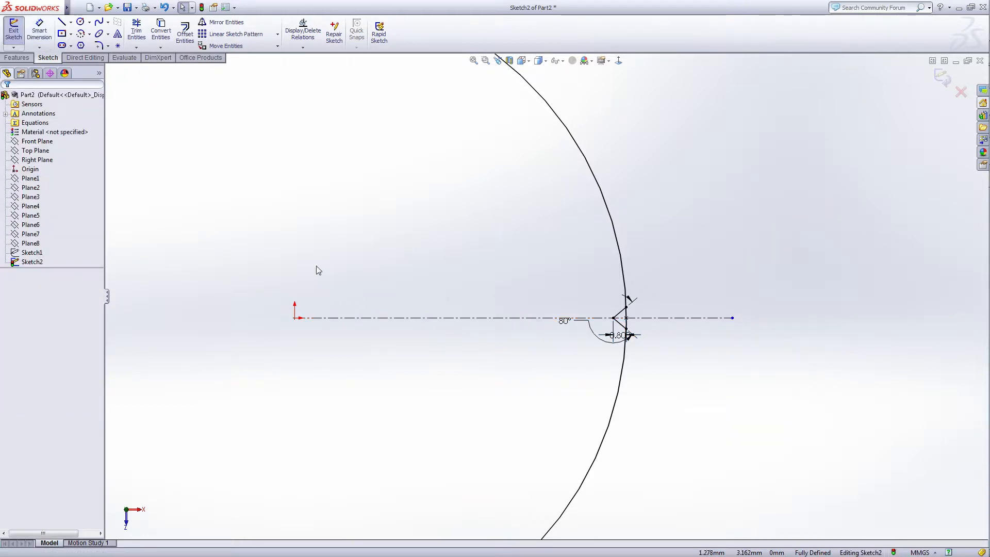
- Create a circular sketch pattern of the two V-notch lines around the origin, with 10 equally spaced instances over 360°
key("f")
scroll(315, 267, "down", 1)
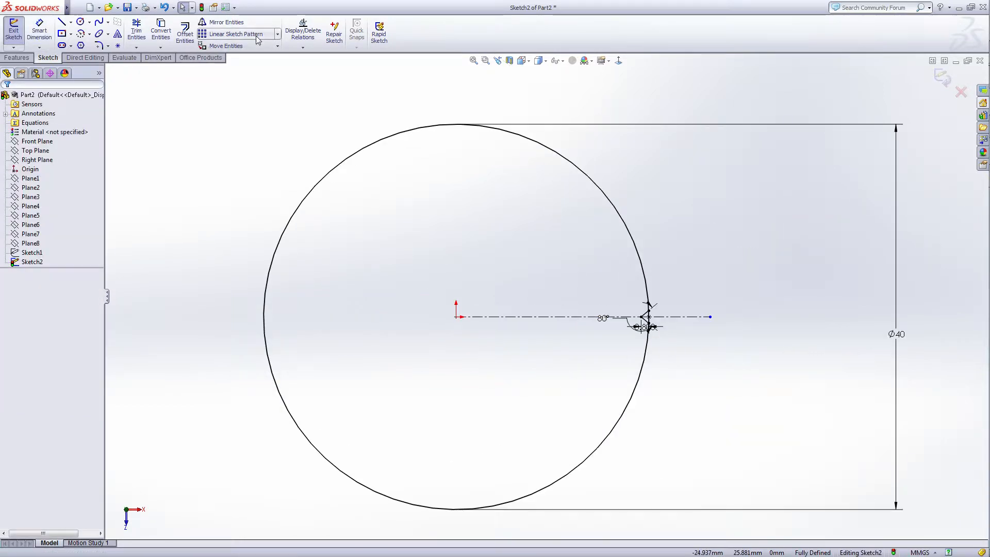
left_click(278, 35)
left_click(258, 57)
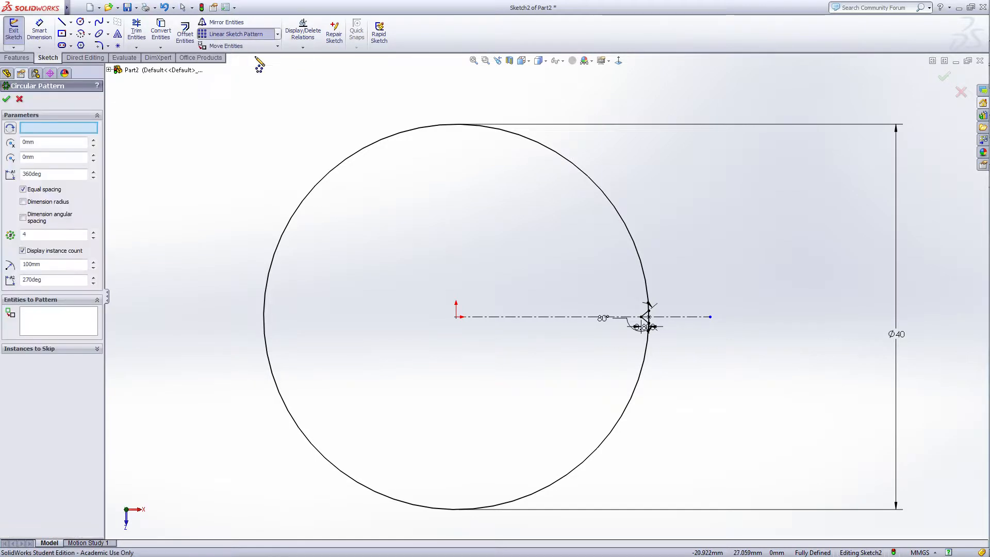
left_click(379, 153)
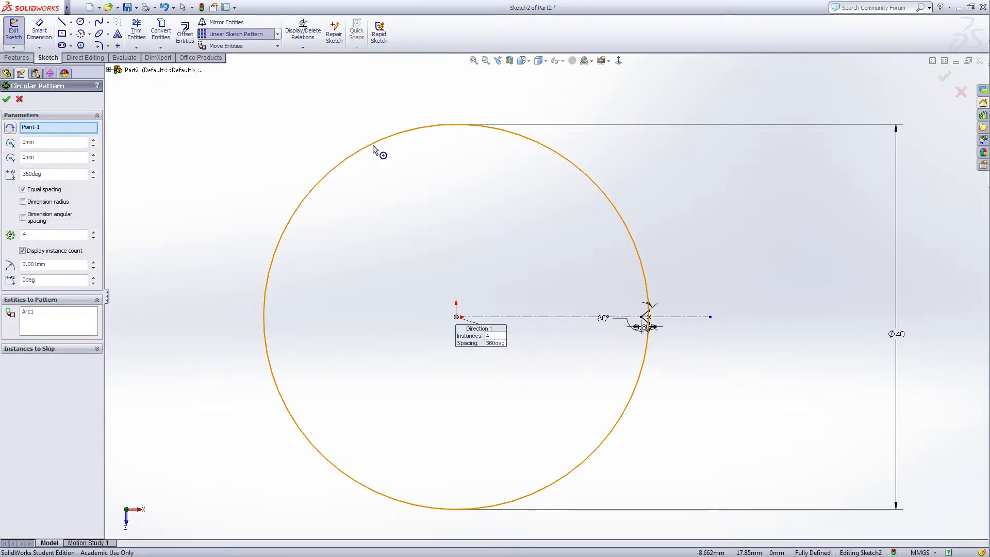
right_click(60, 322)
left_click(92, 327)
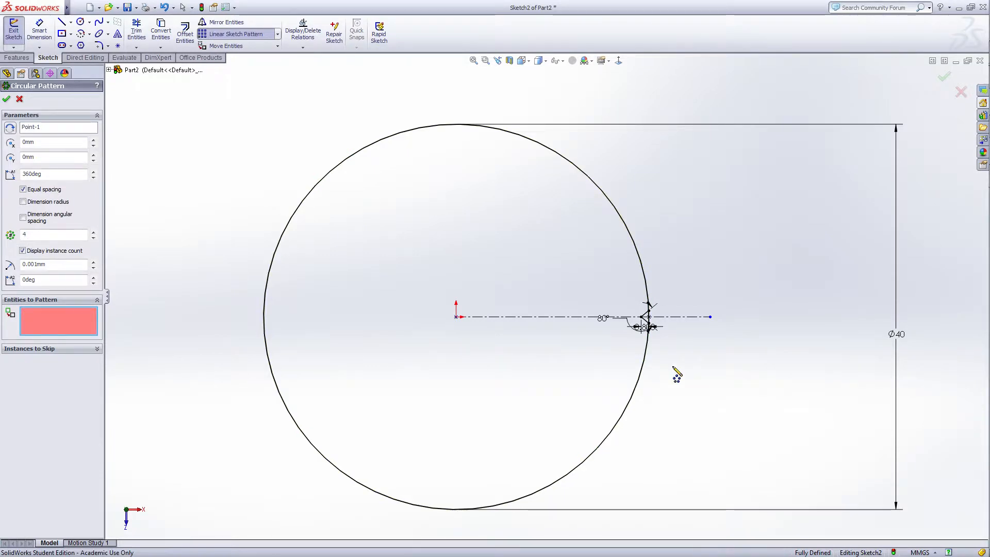
scroll(674, 370, "up", 5)
left_click(610, 319)
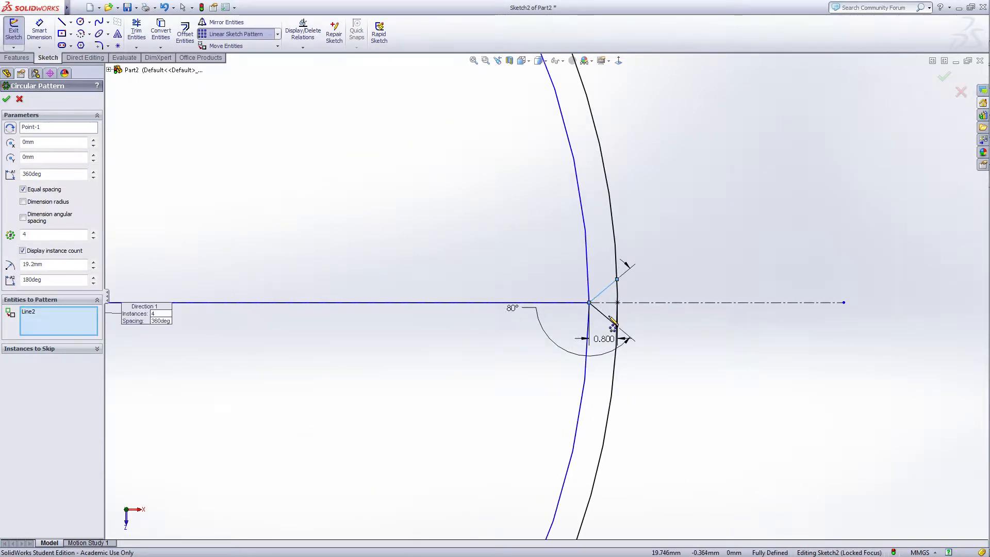
key("f")
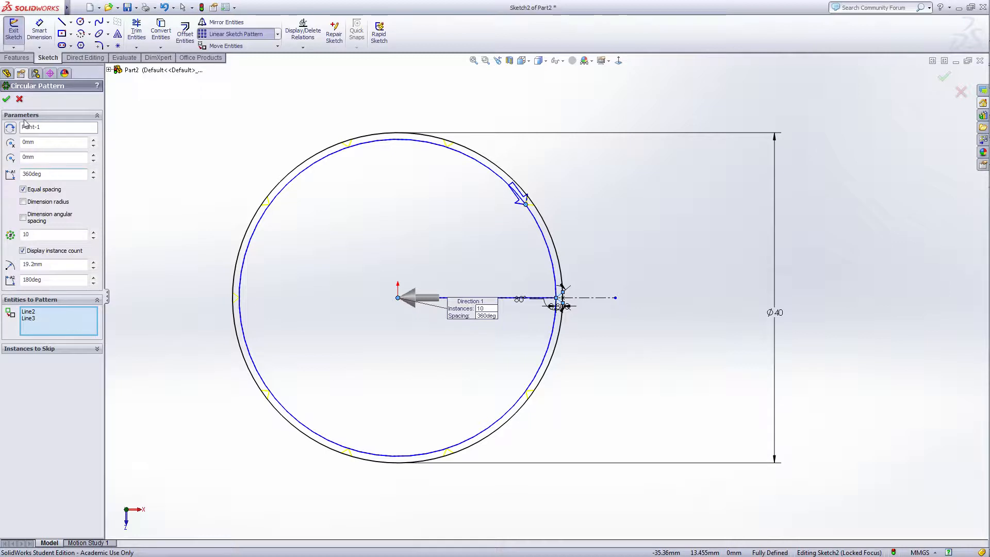
key("Return")
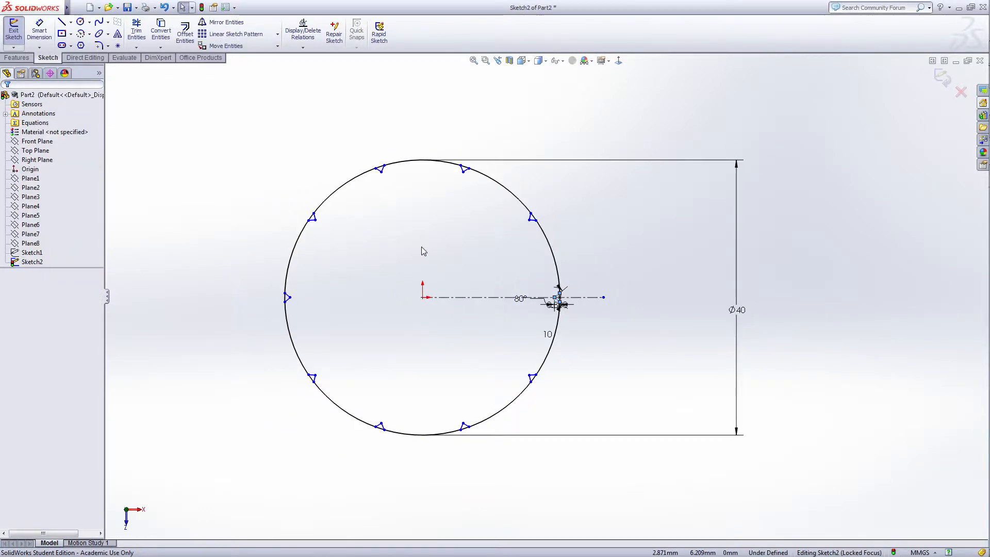
- Fully define the sketch, covering all entities with the default relations and baseline dimensions
right_click(582, 122)
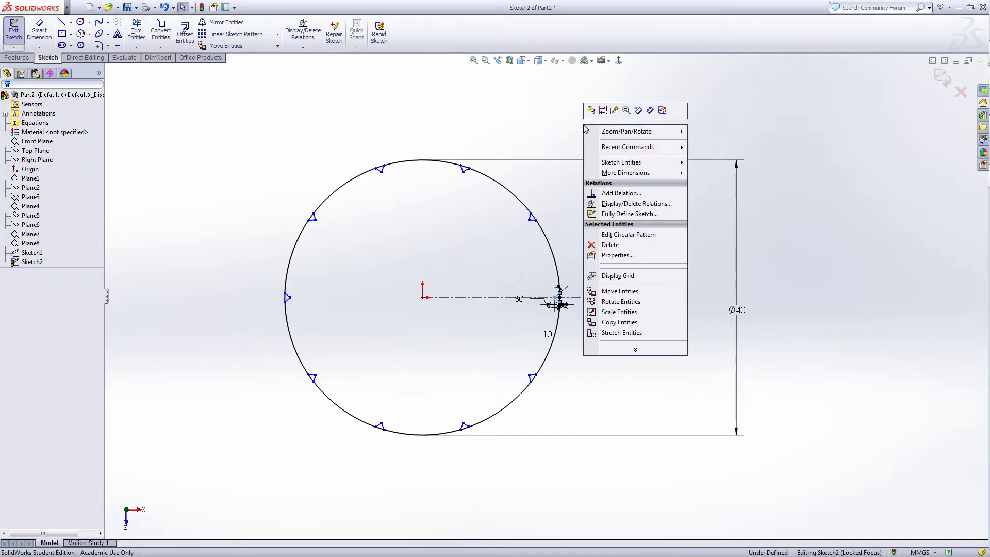
left_click(629, 214)
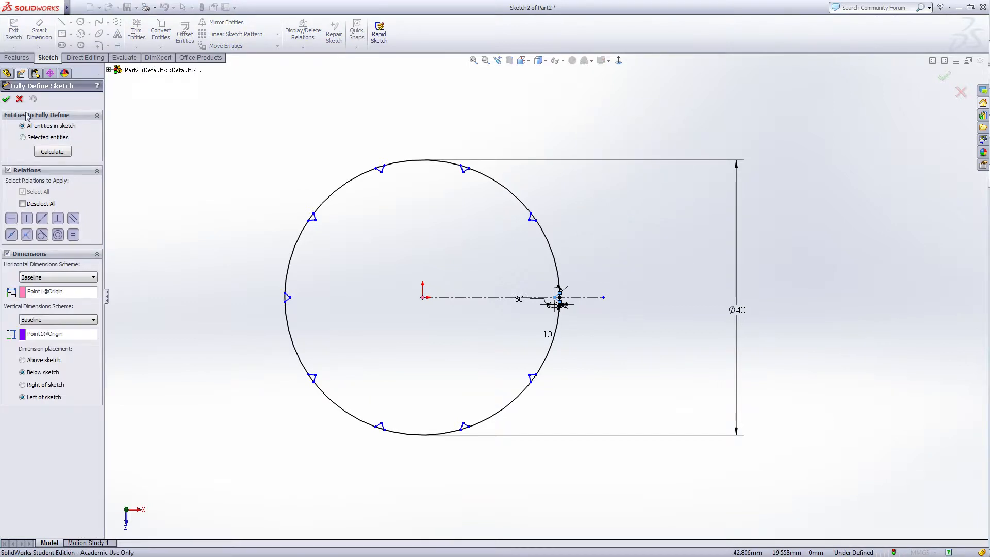
left_click(6, 100)
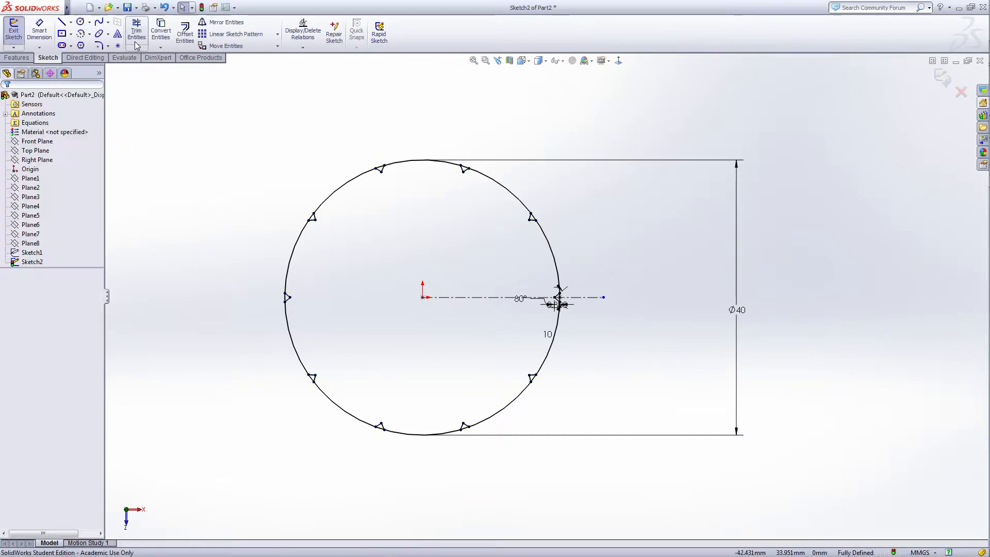
- Trim away the circle segments spanning the openings of the four upper V-notches
left_click(136, 31)
scroll(519, 219, "down", 3)
scroll(549, 240, "down", 2)
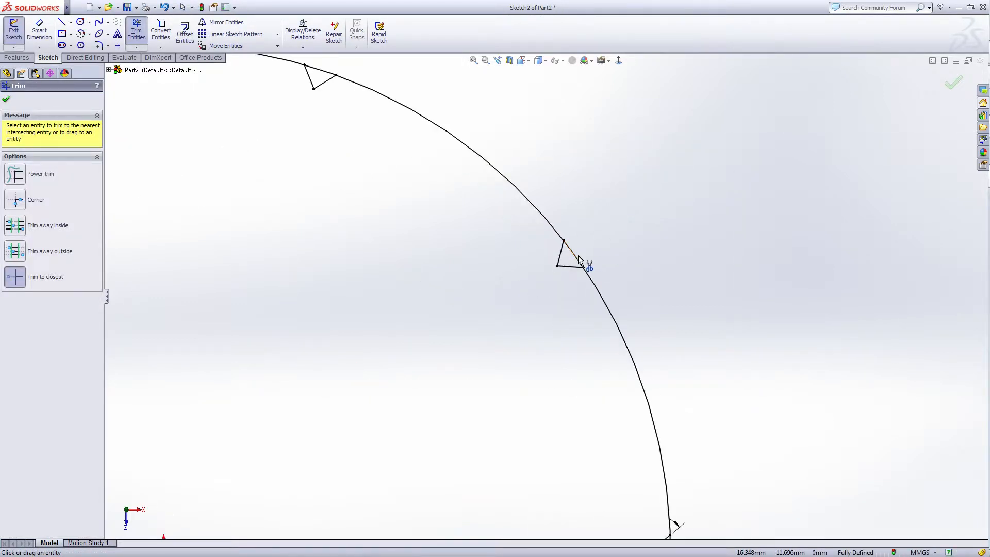
left_click(577, 255)
scroll(261, 117, "up", 3)
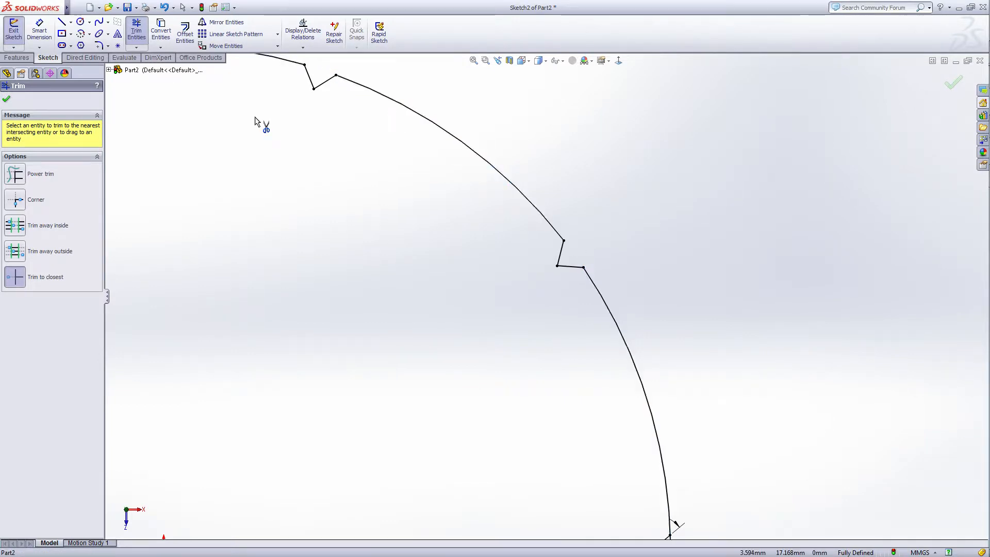
scroll(319, 186, "down", 3)
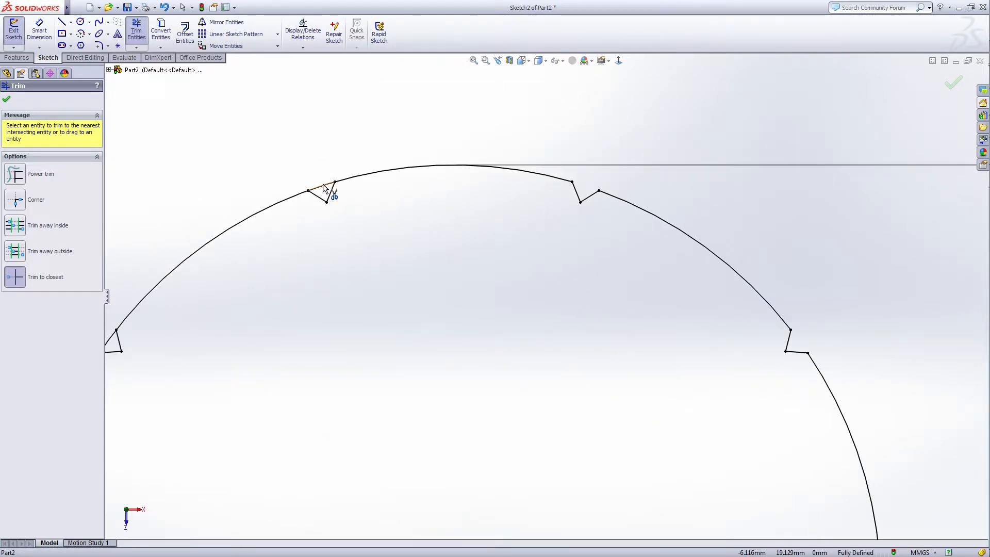
left_click(323, 187)
scroll(252, 352, "up", 2)
left_click(375, 297)
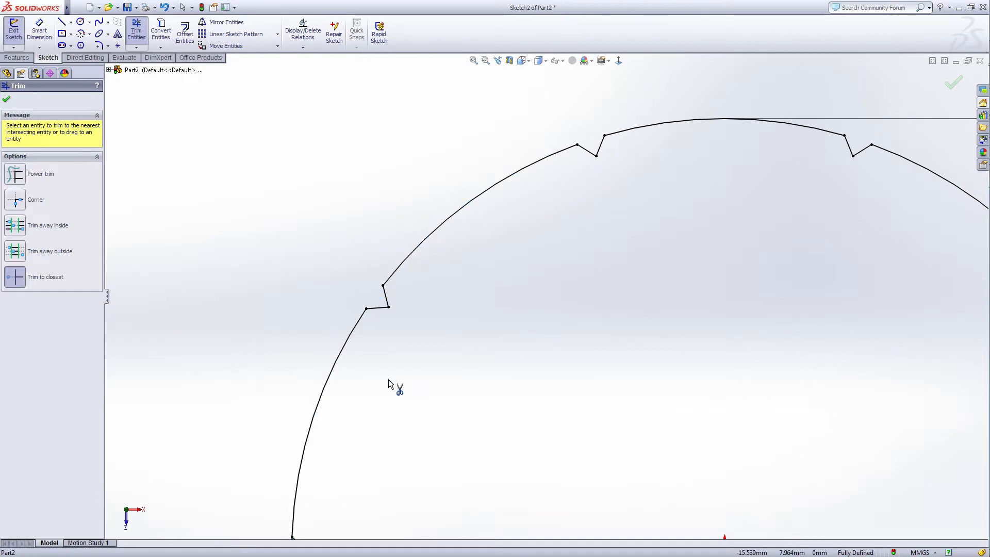
- Trim away the circle segments spanning the leftmost V-notch and the four lower V-notches
key("f")
left_click(455, 417)
scroll(614, 475, "up", 4)
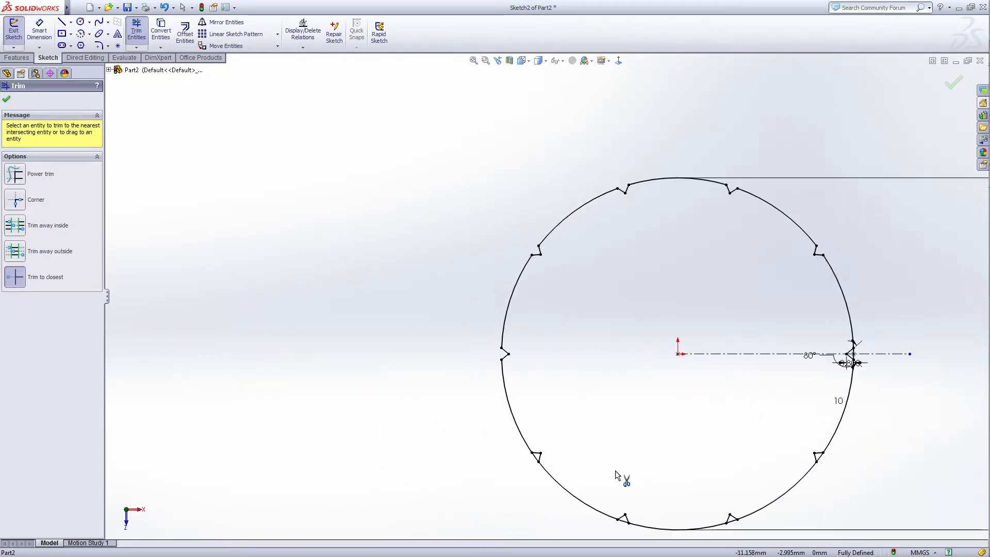
scroll(614, 473, "down", 4)
scroll(667, 481, "up", 3)
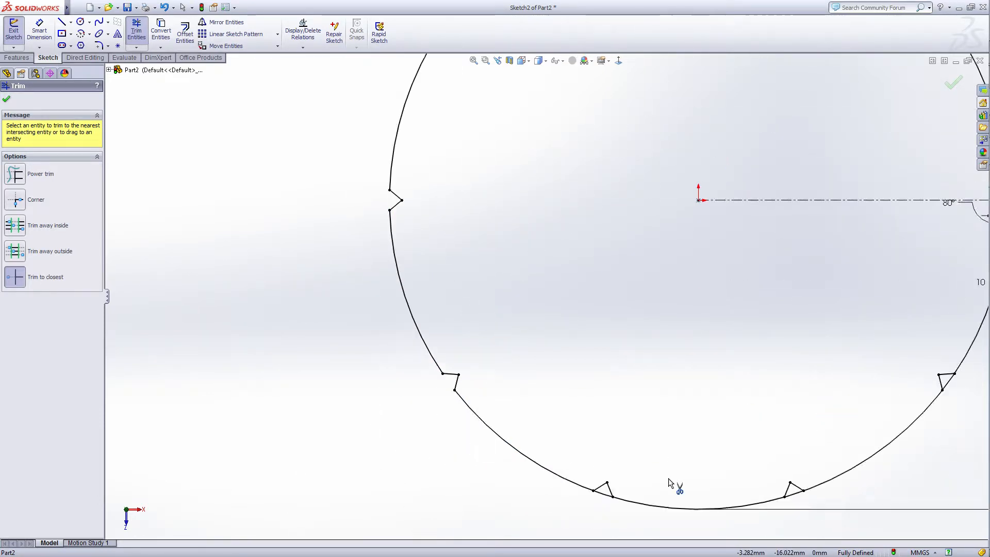
scroll(512, 317, "down", 3)
left_click(512, 316)
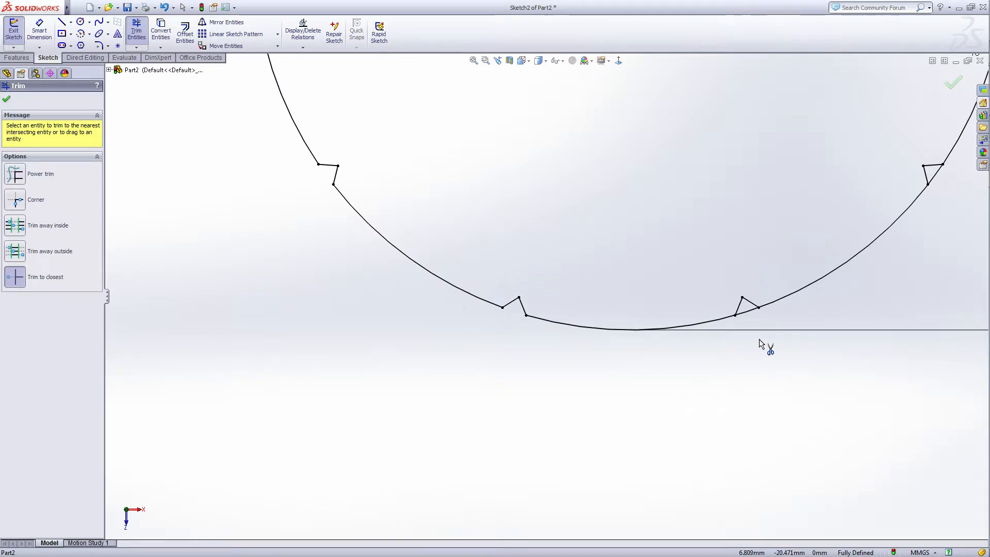
left_click(750, 311)
left_click(936, 172)
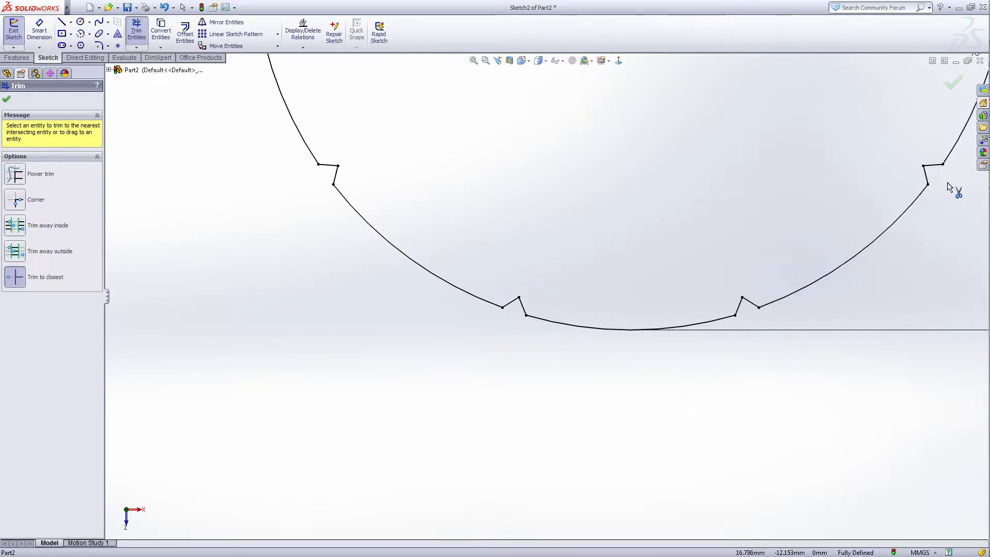
- Trim away the circle segment across the dimensioned V-notch on the centerline and finish trimming
scroll(947, 181, "up", 5)
scroll(752, 124, "down", 4)
scroll(685, 212, "down", 3)
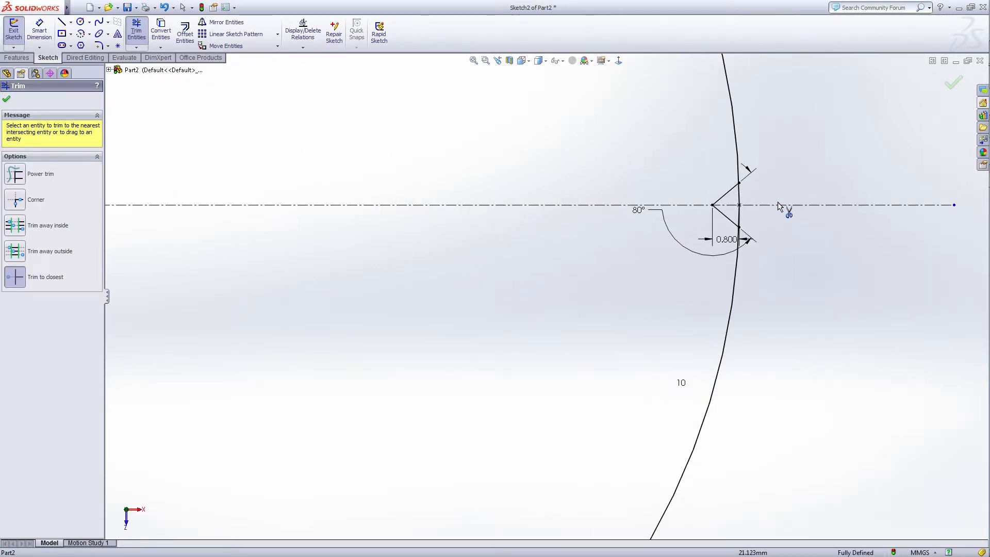
left_click(740, 202)
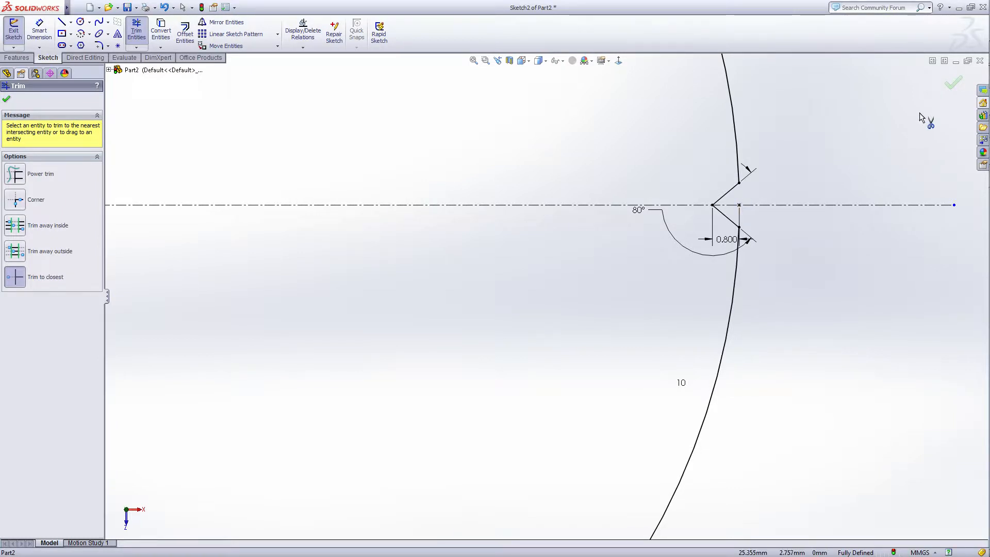
left_click(953, 84)
- Exit the 40 mm notched profile sketch and hide it
left_click(941, 79)
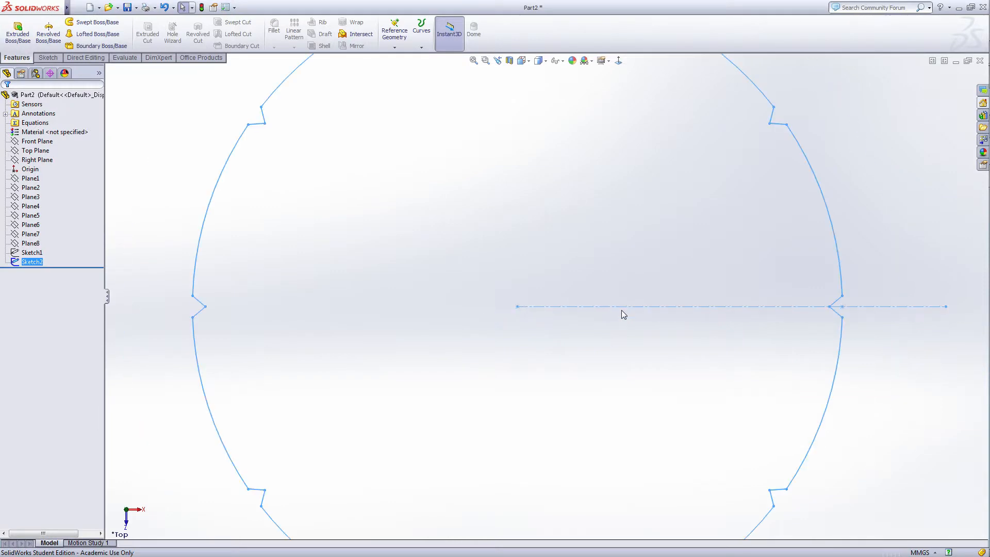
right_click(34, 264)
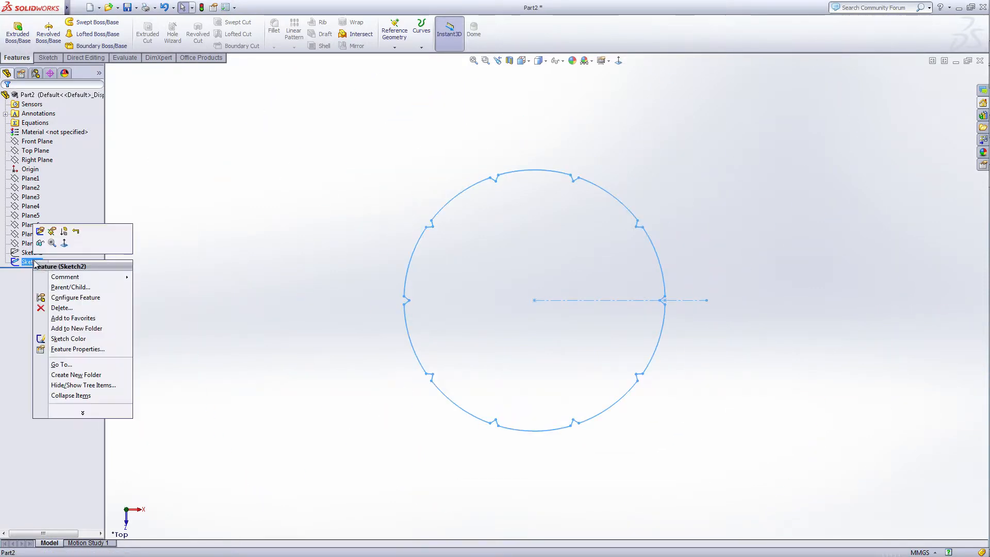
left_click(40, 244)
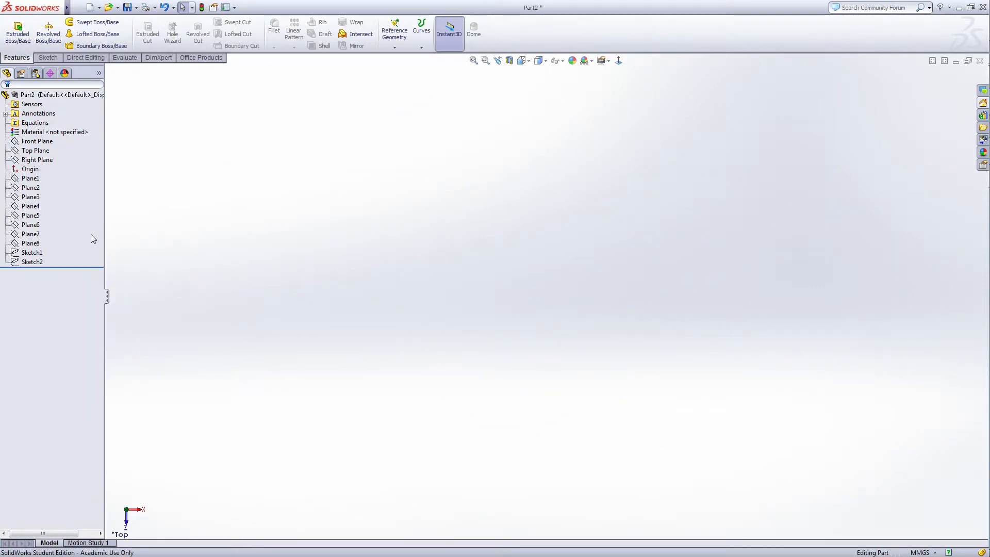
- Start a sketch on Plane1 and draw a circle centred on the origin with a radius of about 59.5 mm
left_click(37, 190)
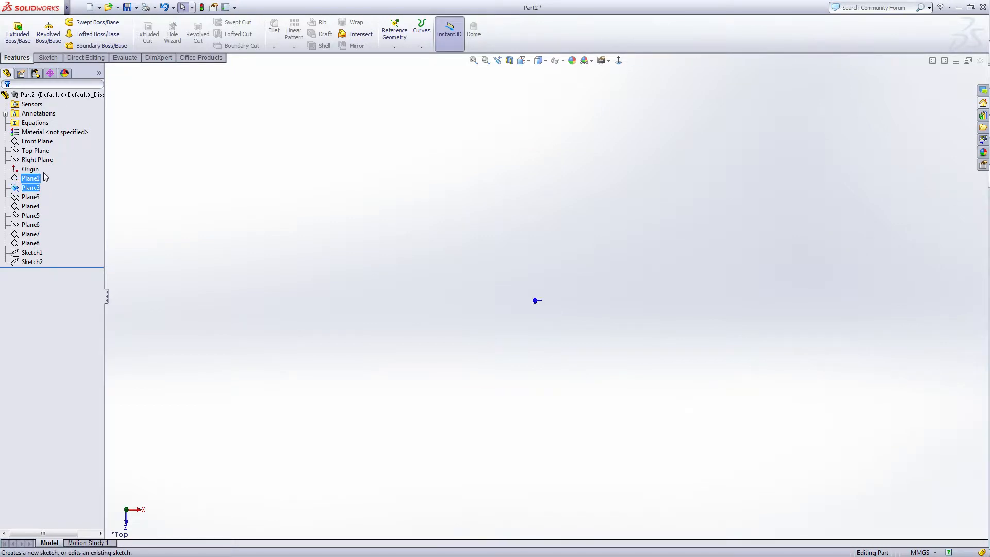
left_click(48, 176)
right_click(492, 355)
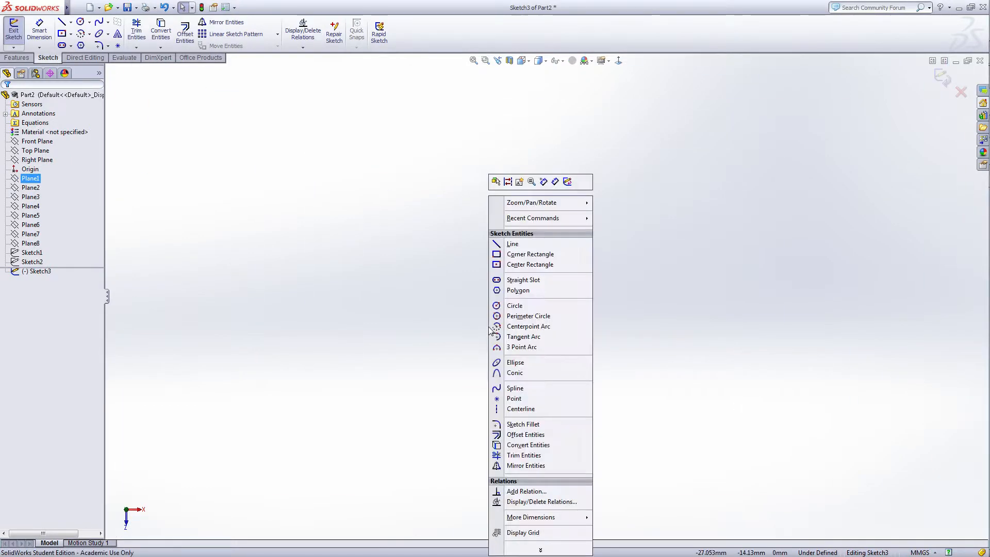
left_click(514, 306)
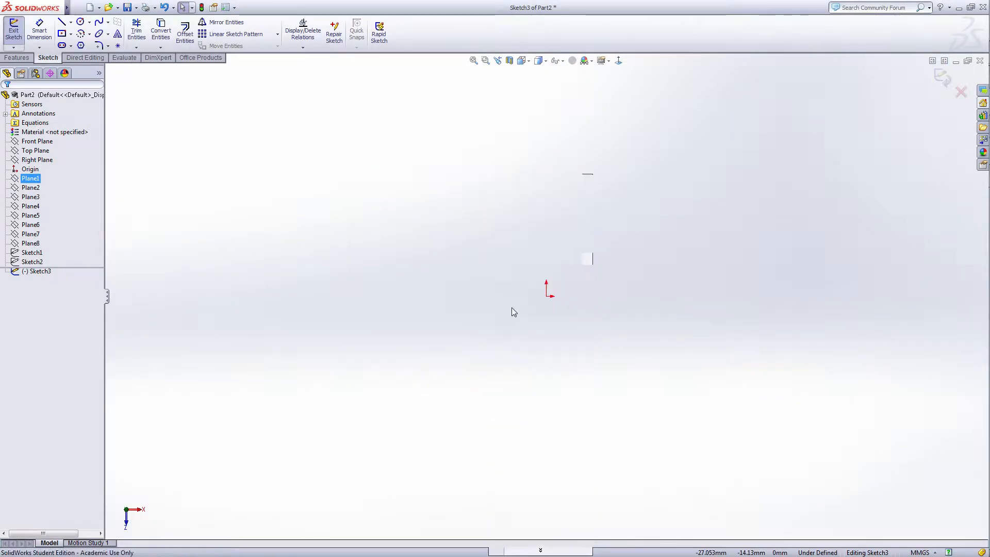
left_click(547, 295)
left_click(666, 253)
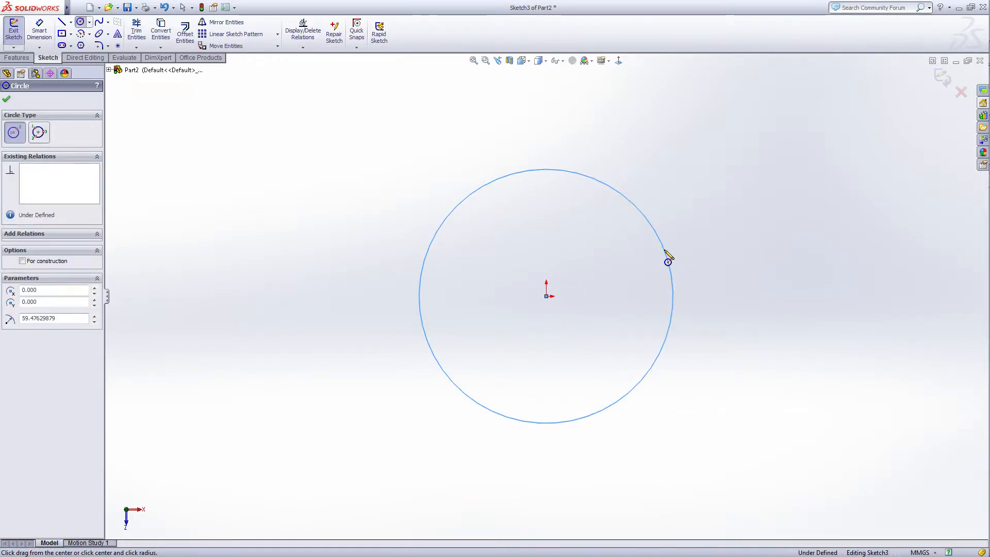
- Dimension the circle's diameter as 50 mm and move the dimension closer to the circle
right_click(665, 235)
left_click(729, 232)
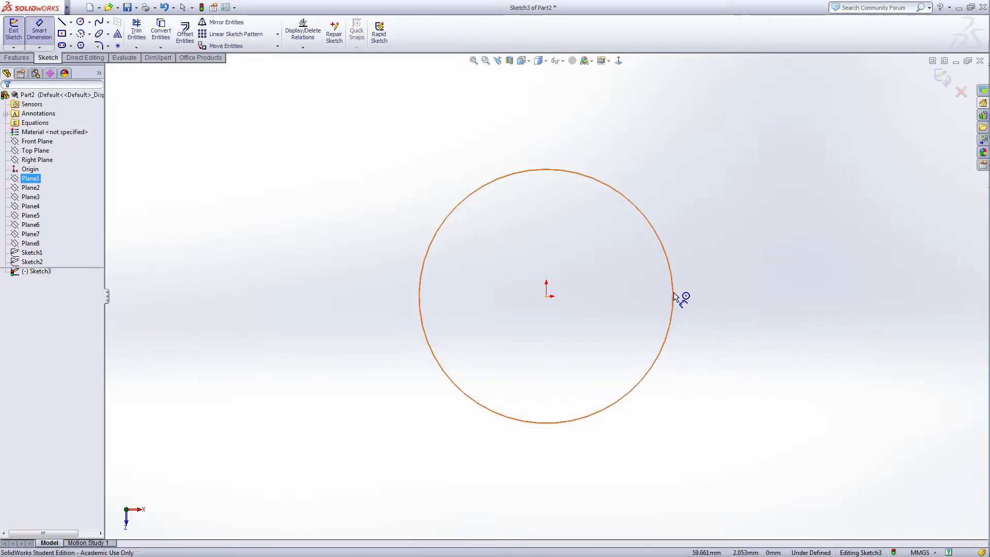
left_click(676, 294)
left_click(756, 296)
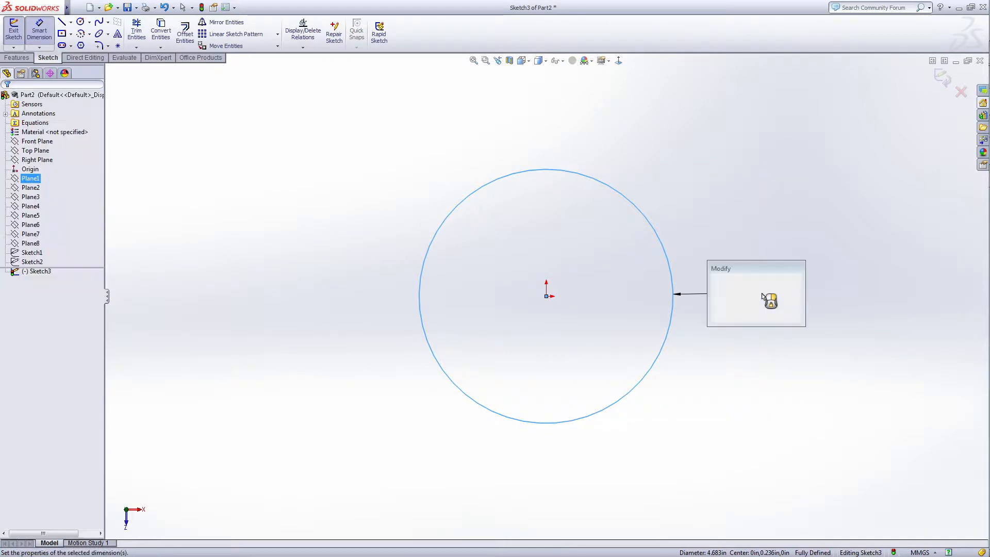
type("50")
key("Return")
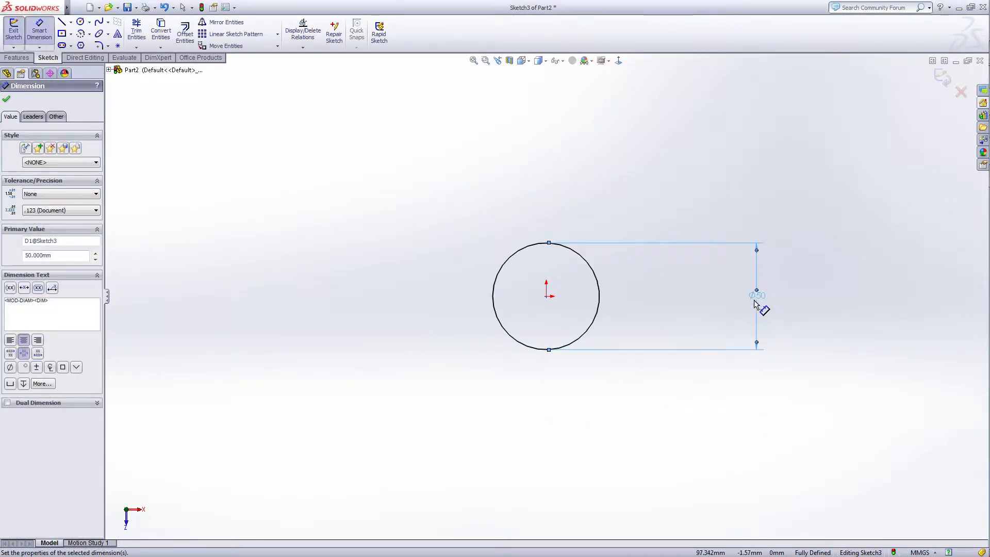
right_click(813, 302)
left_click(825, 305)
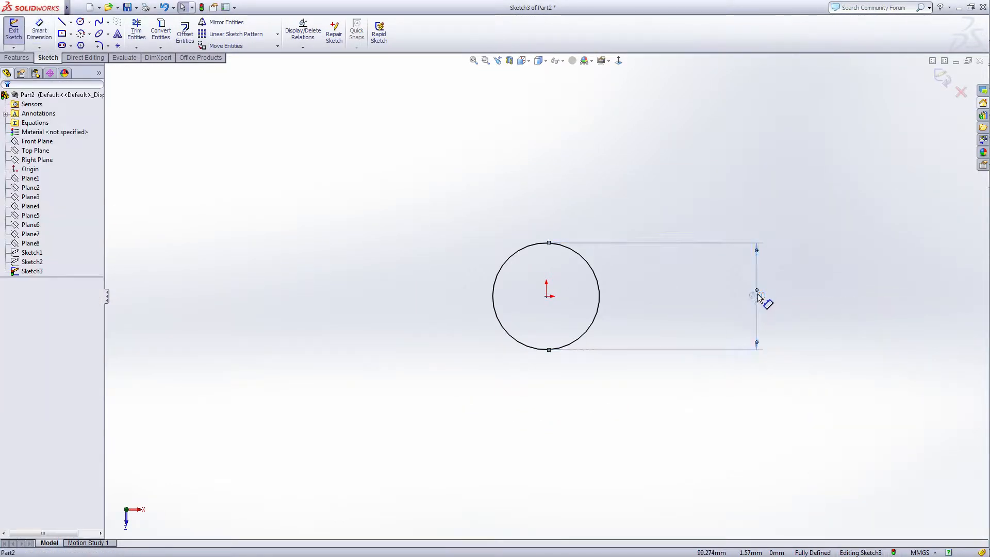
left_click_drag(758, 296, 671, 295)
scroll(570, 312, "down", 5)
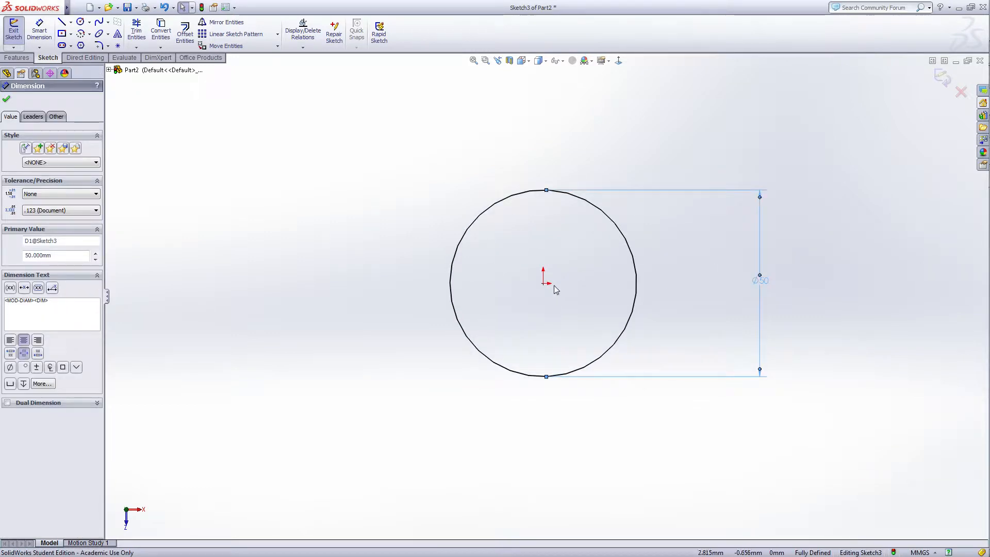
- Sketch a horizontal centerline about 33.6 mm long from the origin through the circle's right side
right_click(724, 250)
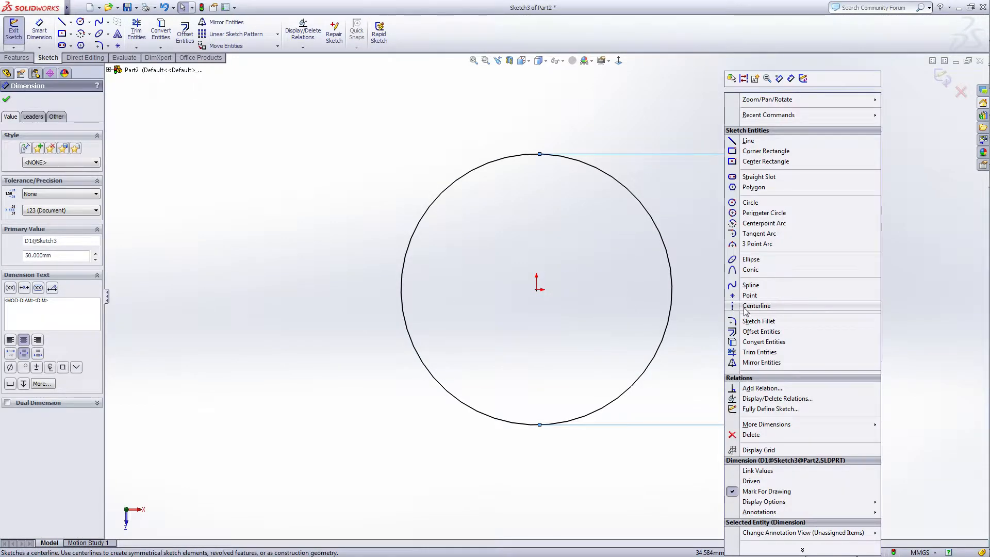
left_click(747, 306)
left_click(537, 290)
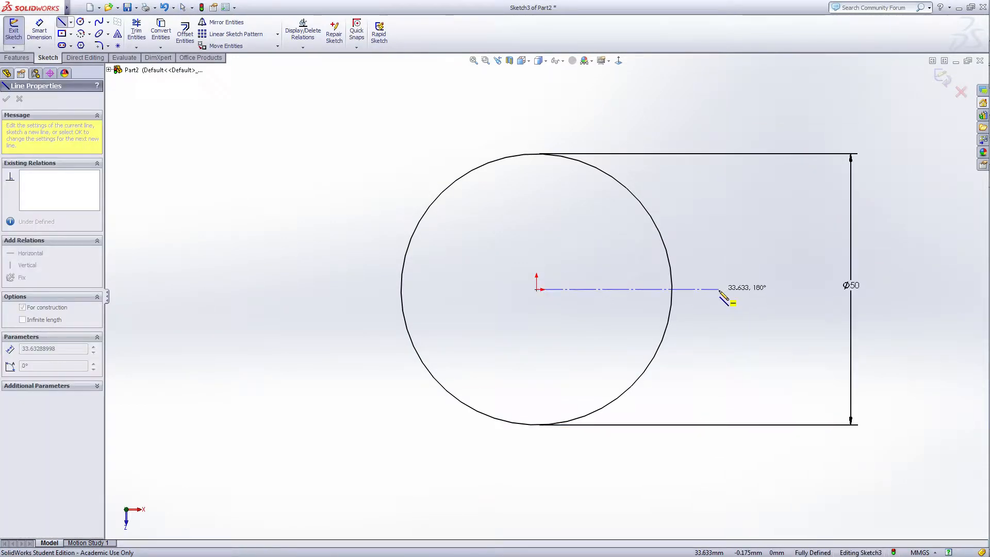
left_click(718, 289)
- Sketch a slanted line about 5.8 mm long from the centerline inside the circle up to the circle's edge
right_click(719, 289)
left_click(762, 312)
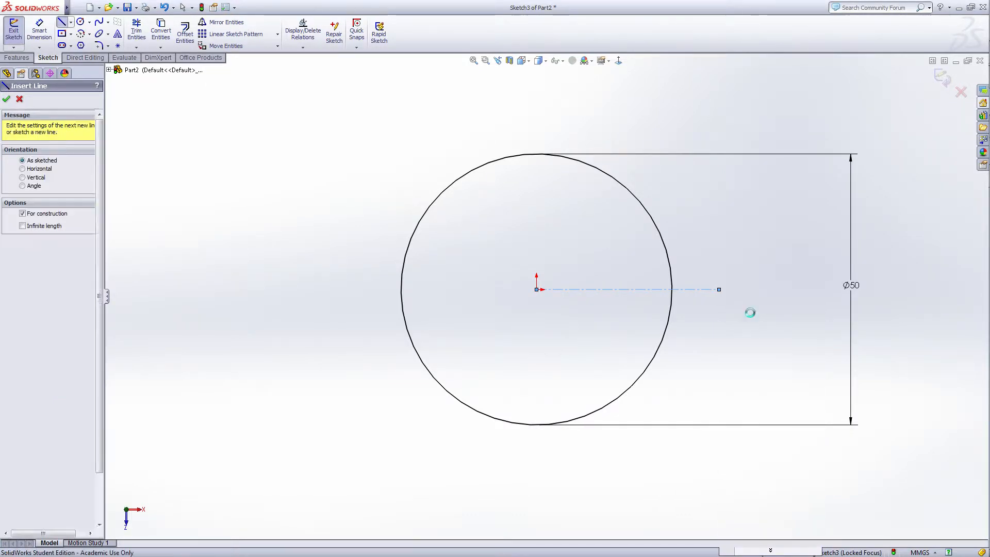
left_click(642, 290)
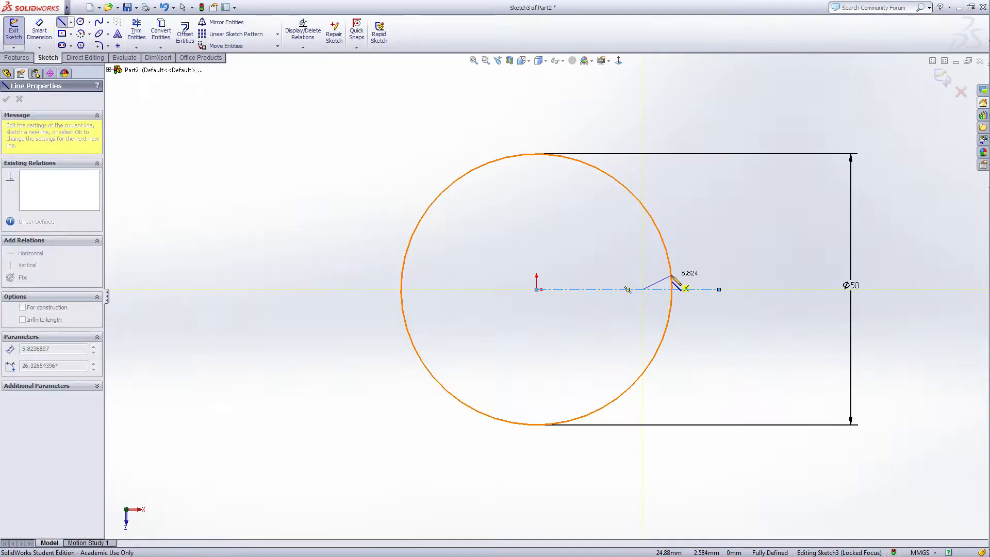
right_click(671, 276)
left_click(711, 280)
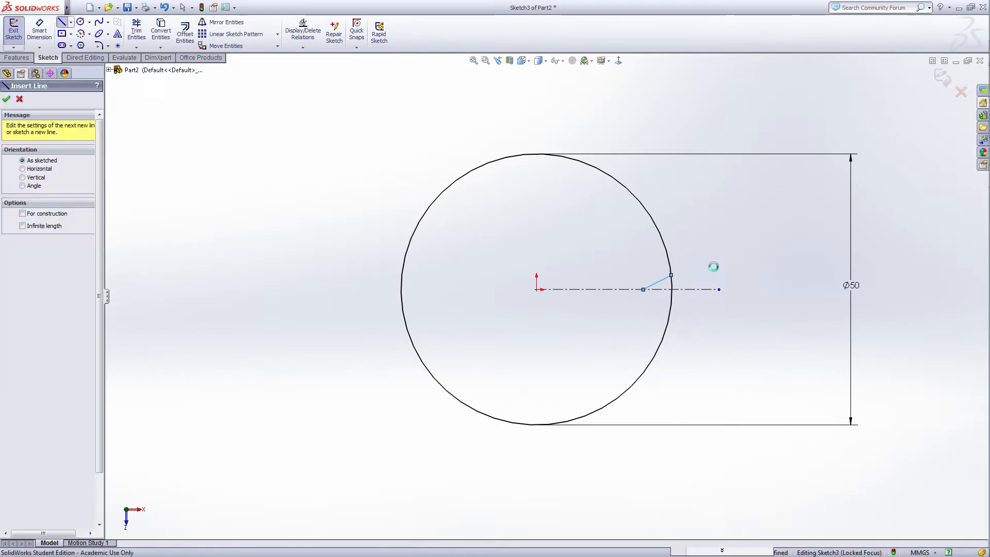
key("Escape")
- Mirror the slanted line about the centerline to form the V-notch, keeping the original
left_click(222, 23)
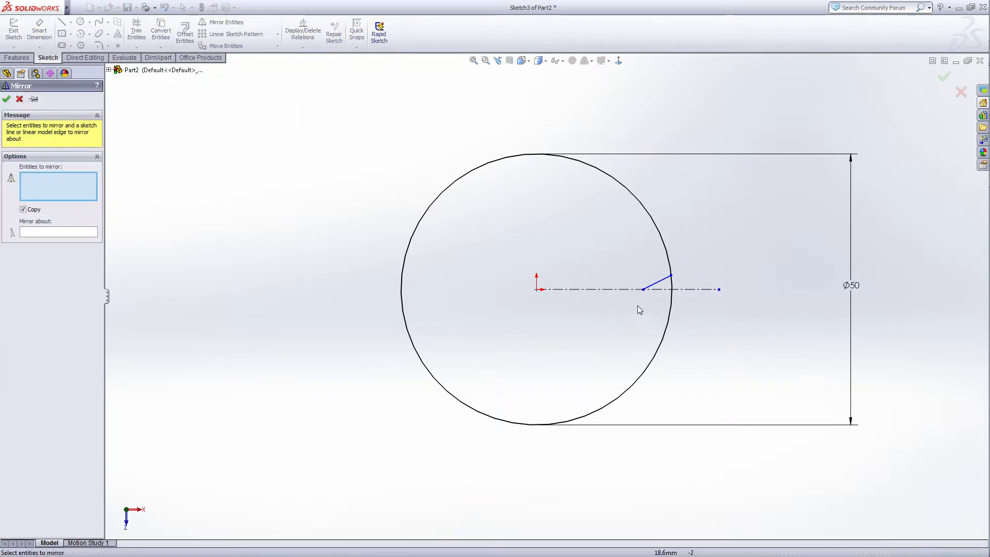
left_click(661, 284)
left_click(75, 233)
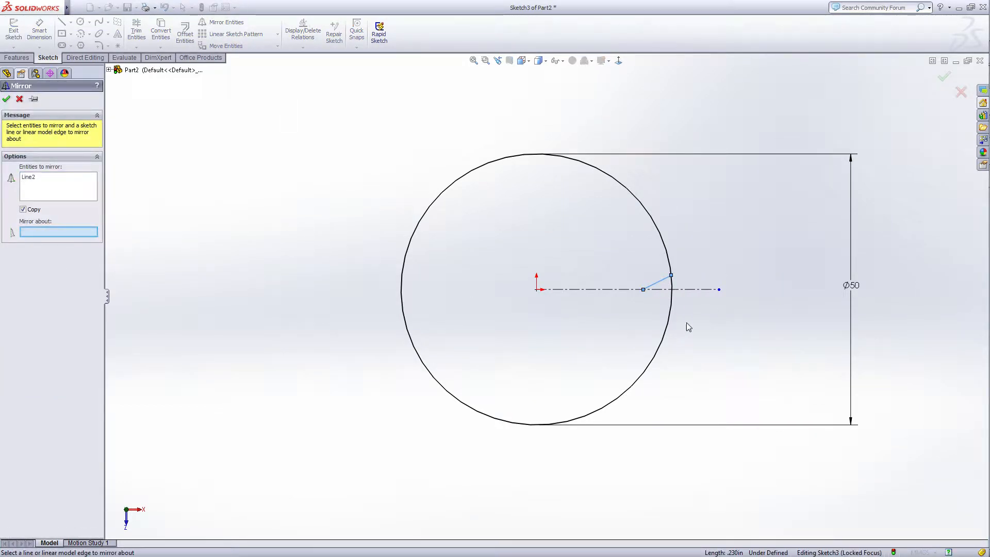
left_click(628, 291)
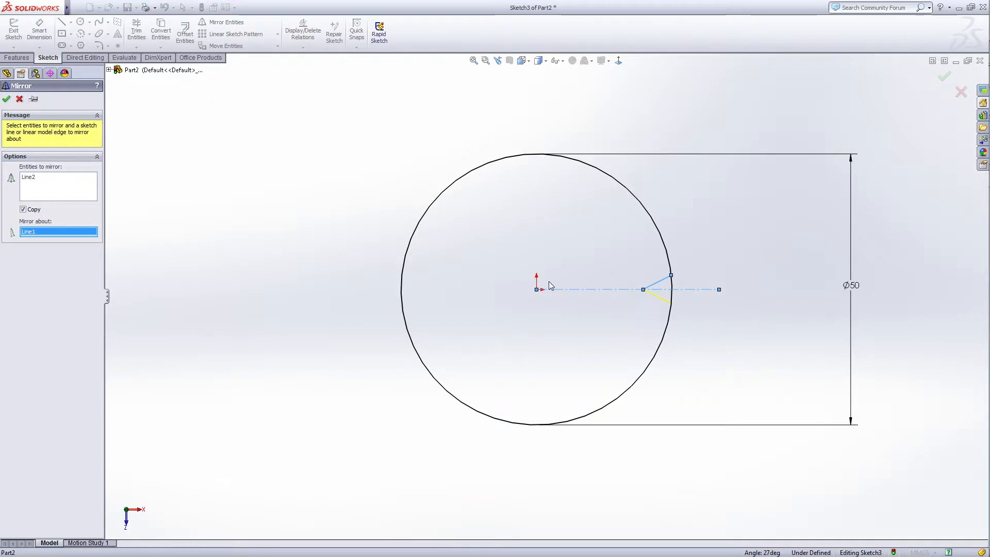
left_click(6, 100)
- Place a sketch point where the centerline crosses the circle at the V-notch opening
scroll(588, 257, "down", 5)
right_click(709, 250)
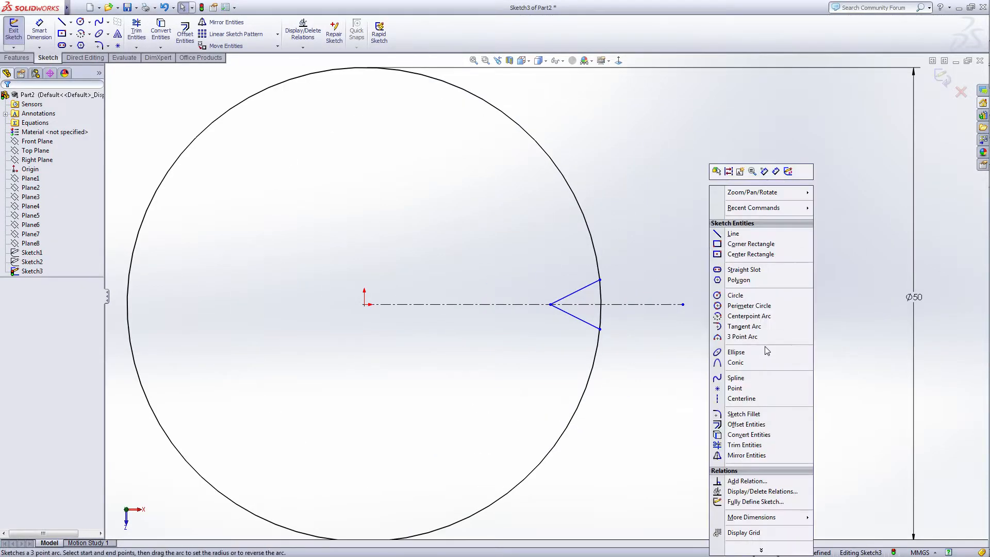
left_click(729, 389)
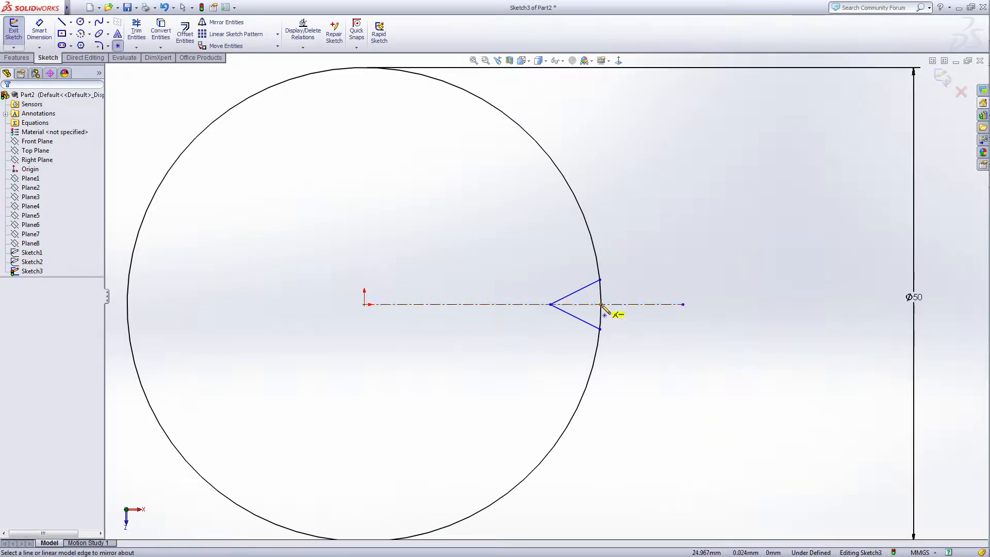
left_click(602, 304)
- Dimension the angle between the two V-notch lines on the 50 mm circle and set it to 80°
right_click(601, 305)
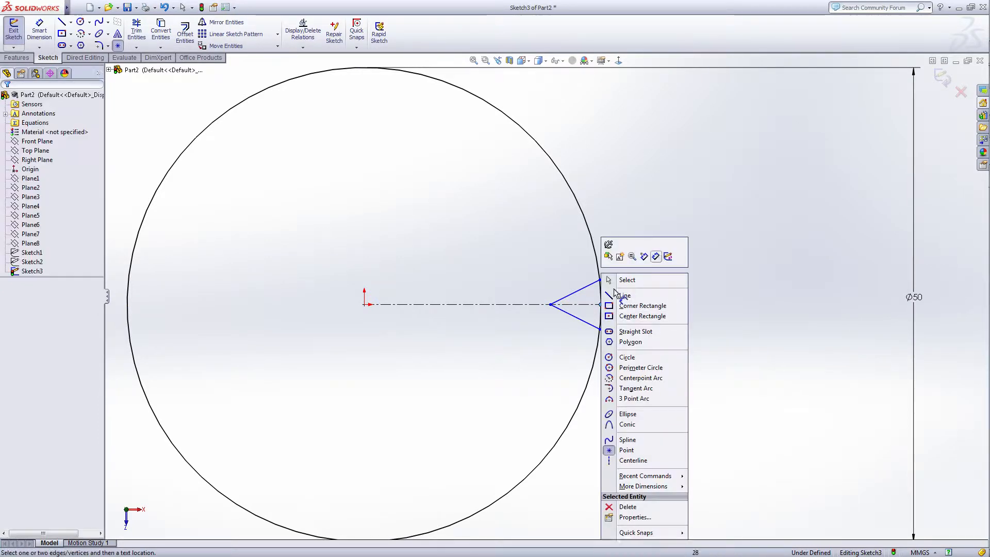
left_click(576, 293)
left_click(573, 318)
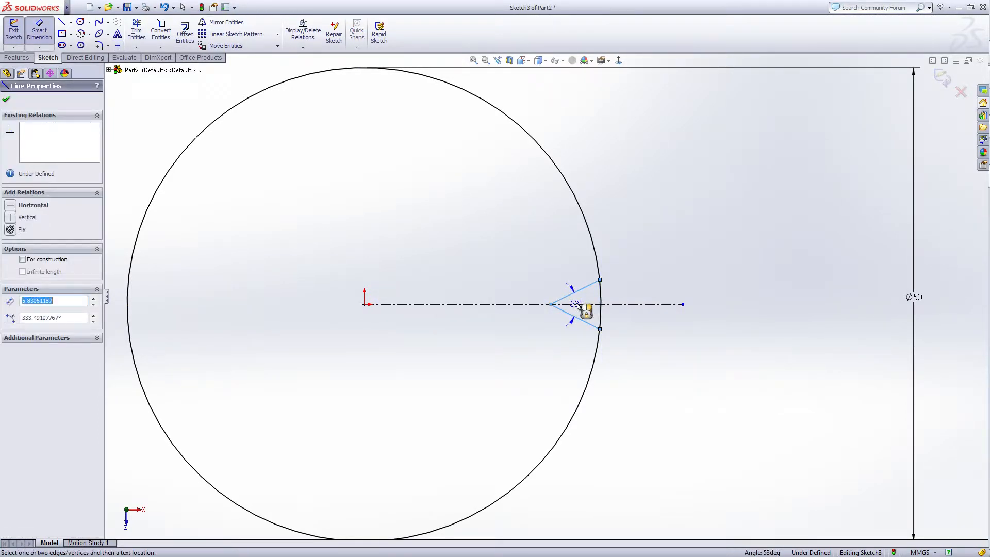
left_click(579, 312)
type("80")
key("Return")
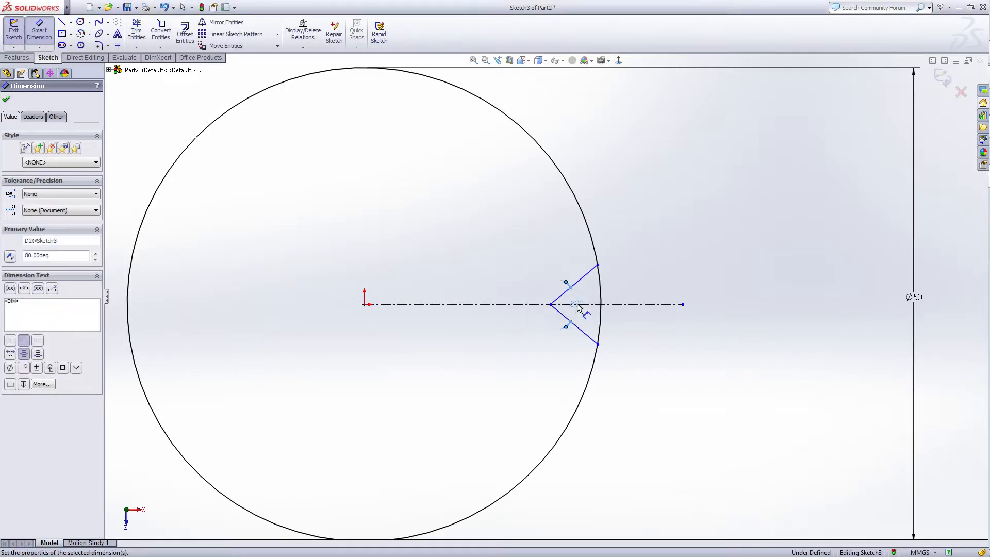
- Dimension the V-notch depth from its inner vertex to the point on the circle and set it to 1 mm
left_click(551, 305)
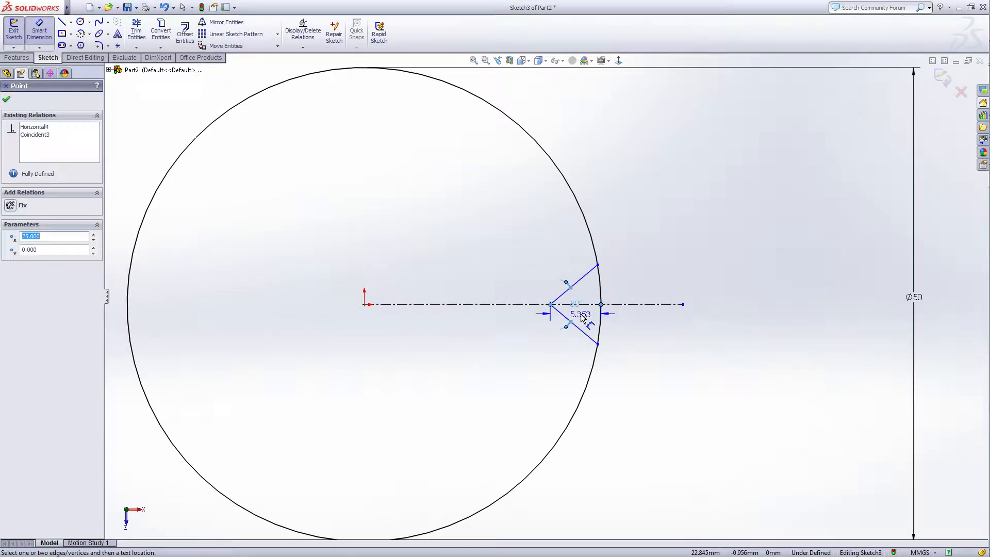
left_click(581, 317)
type("1")
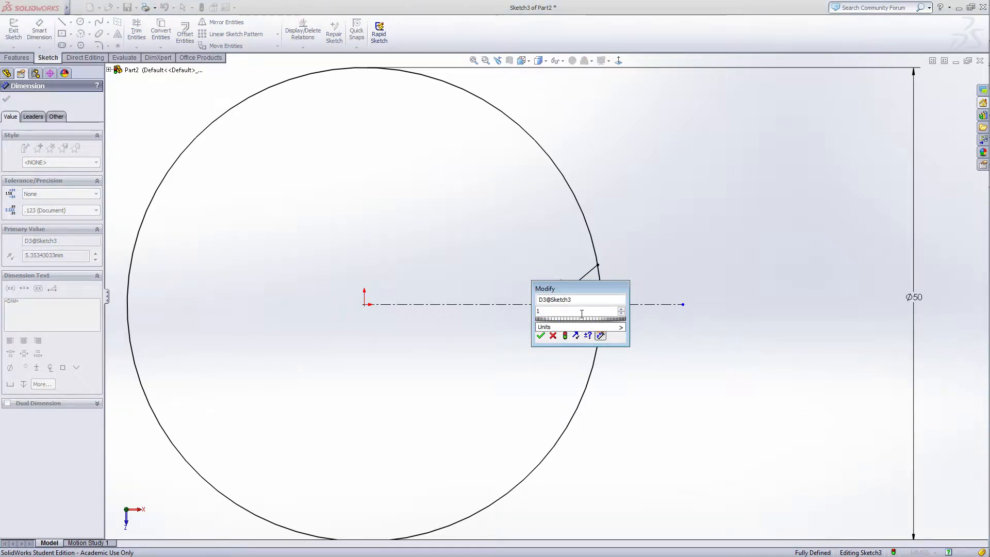
left_click(542, 335)
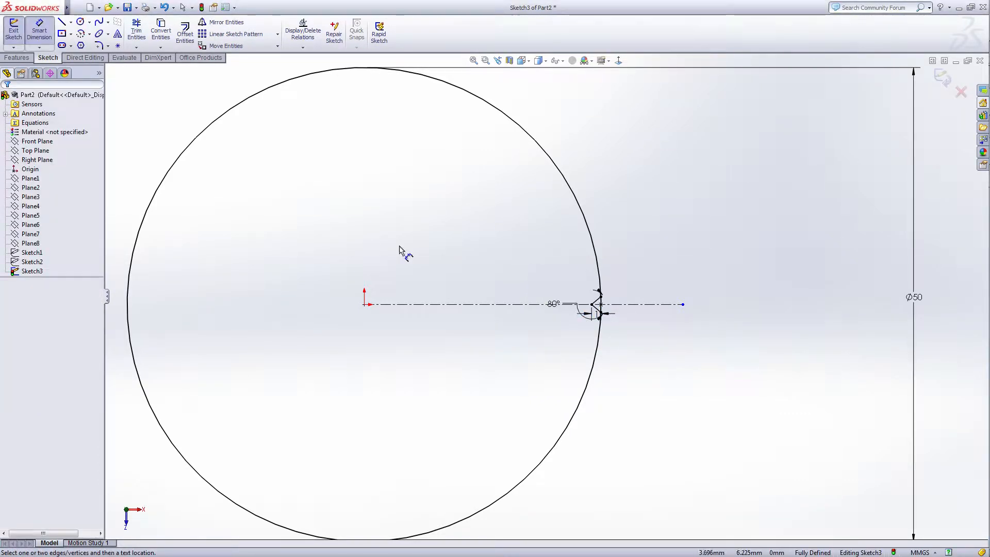
key("f")
right_click(690, 227)
left_click(712, 230)
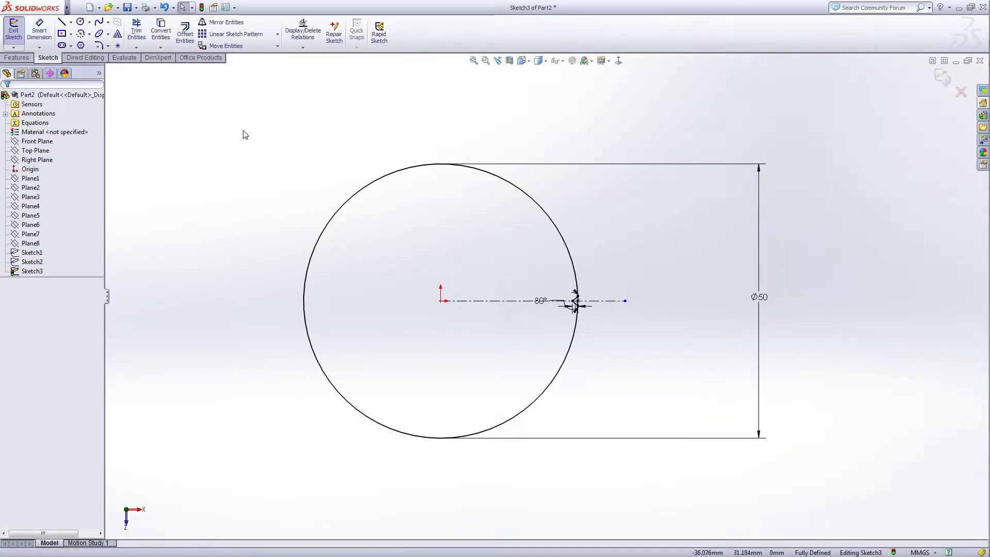
- Circular-pattern the two V-notch lines around the origin with 10 equally spaced instances over 360°, leaving the circle out of the pattern
left_click(277, 34)
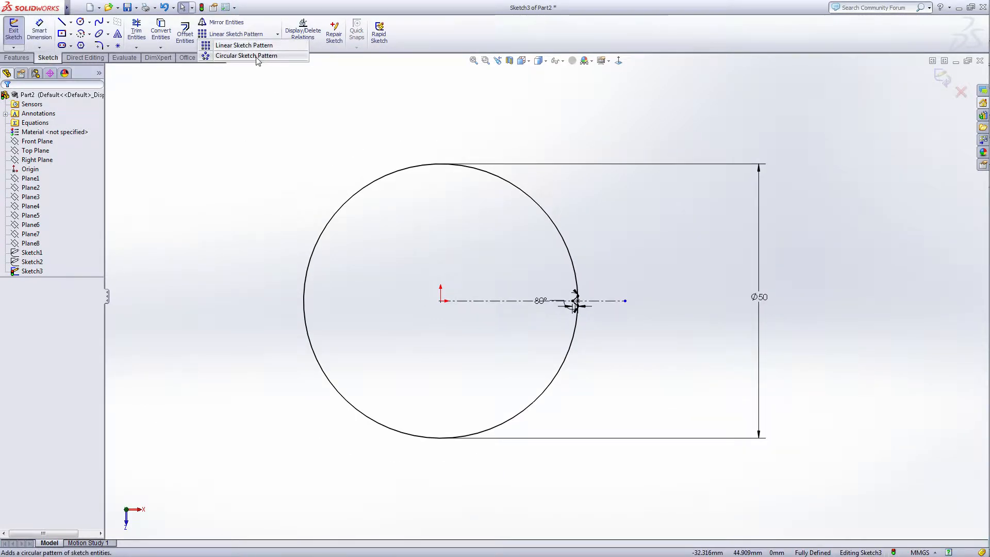
left_click(253, 59)
left_click(383, 179)
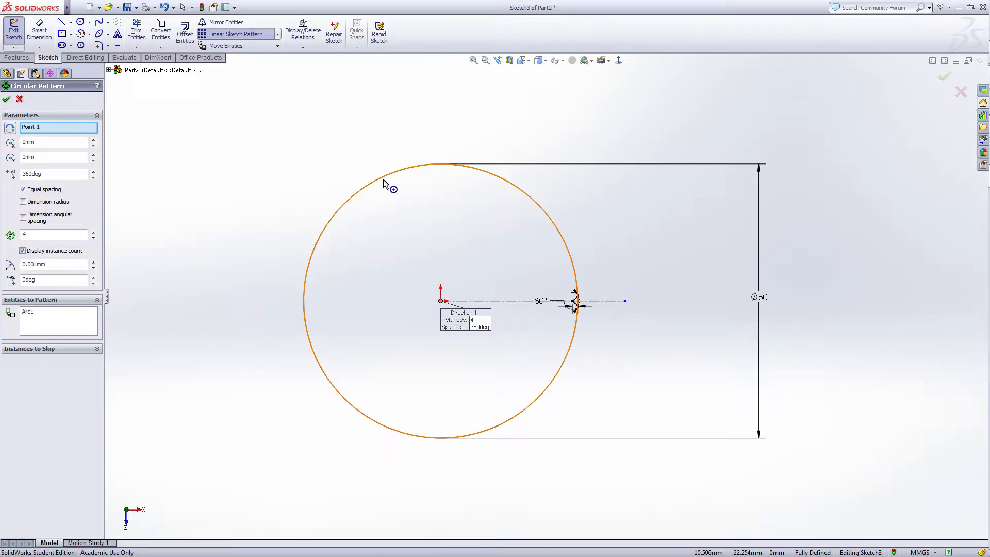
double_click(39, 236)
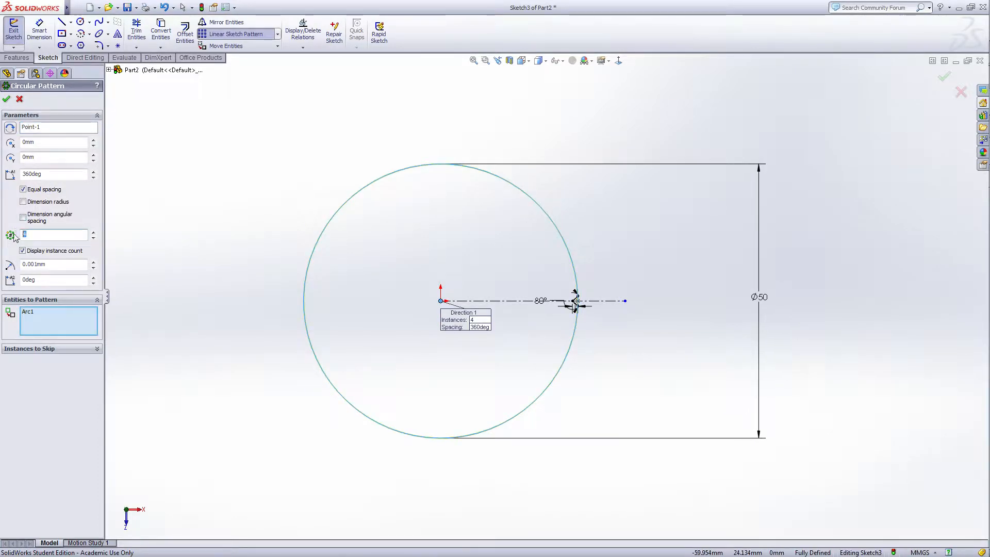
left_click(76, 318)
right_click(75, 319)
left_click(99, 324)
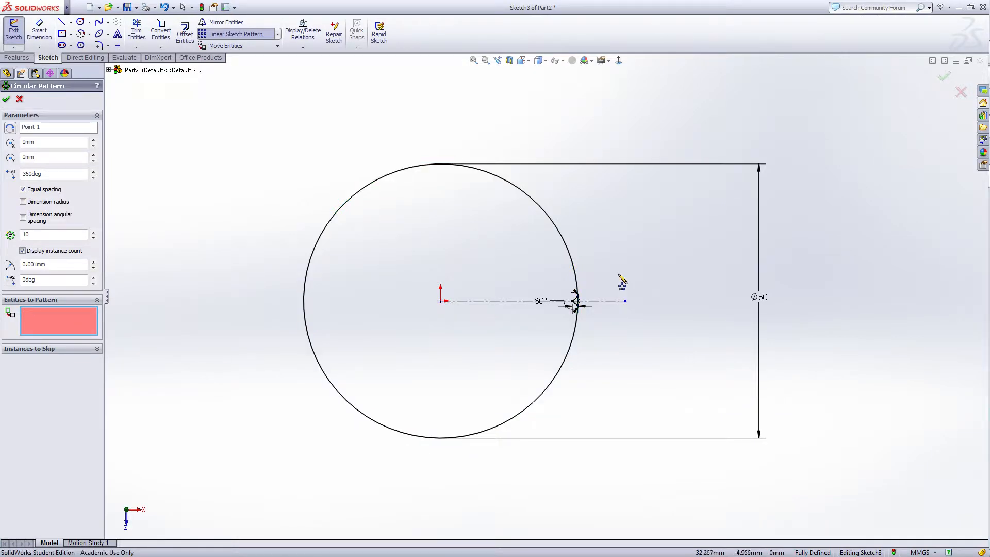
scroll(573, 310, "up", 5)
left_click(523, 343)
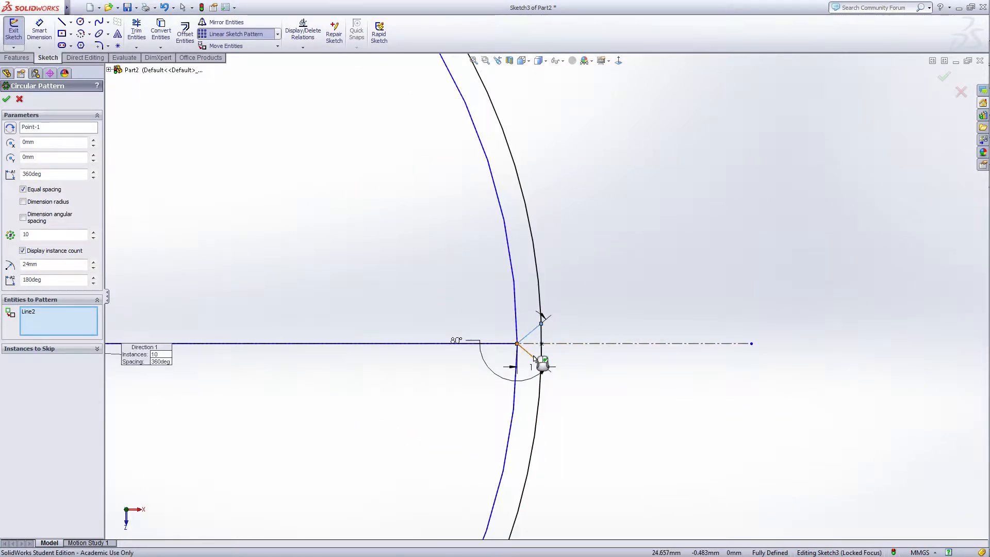
left_click(8, 101)
key("f")
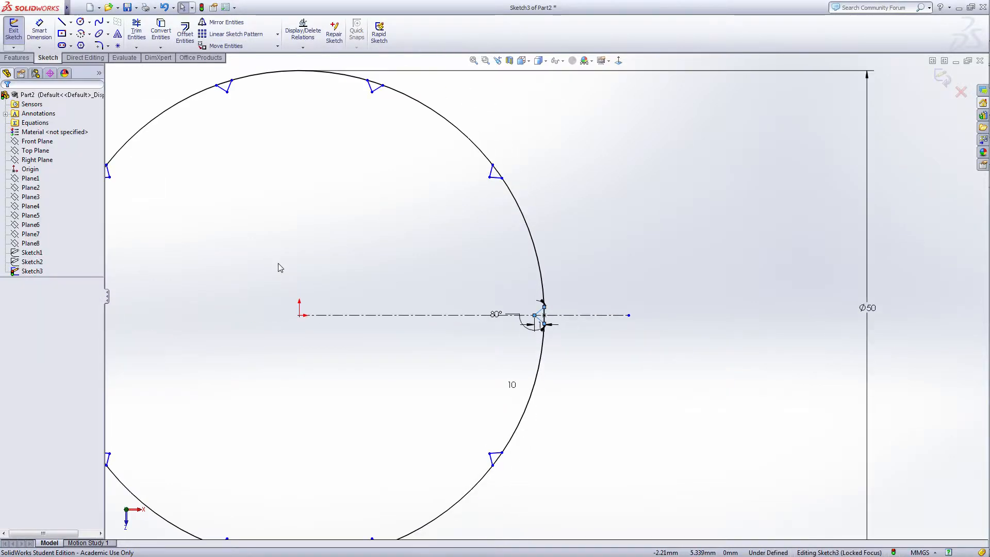
- Apply Fully Define Sketch to the patterned notch lines on the 50 mm circle
right_click(602, 209)
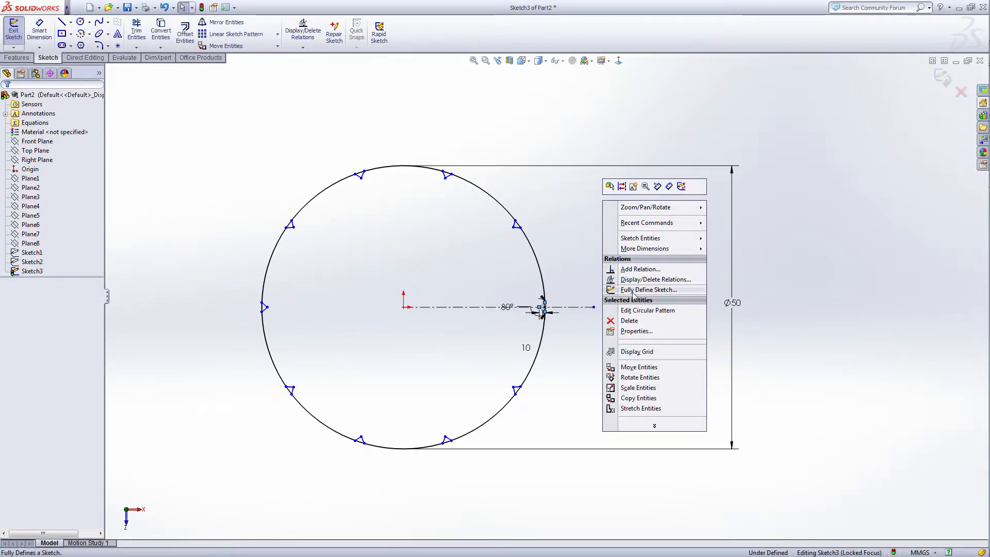
left_click(609, 282)
left_click(6, 100)
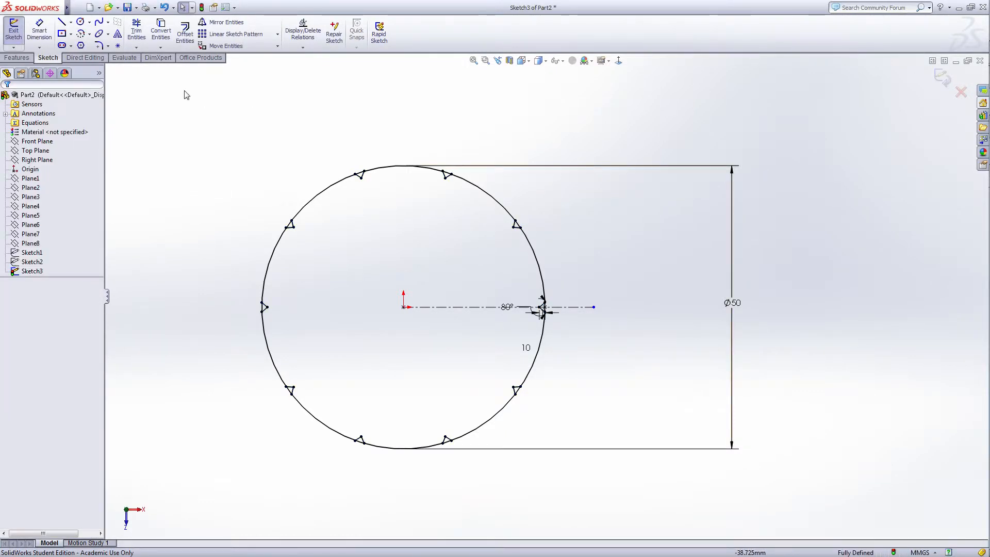
- Trim the circle segments across the openings of the upper notches, the leftmost notch and the lower-left notch
left_click(136, 31)
scroll(526, 204, "down", 4)
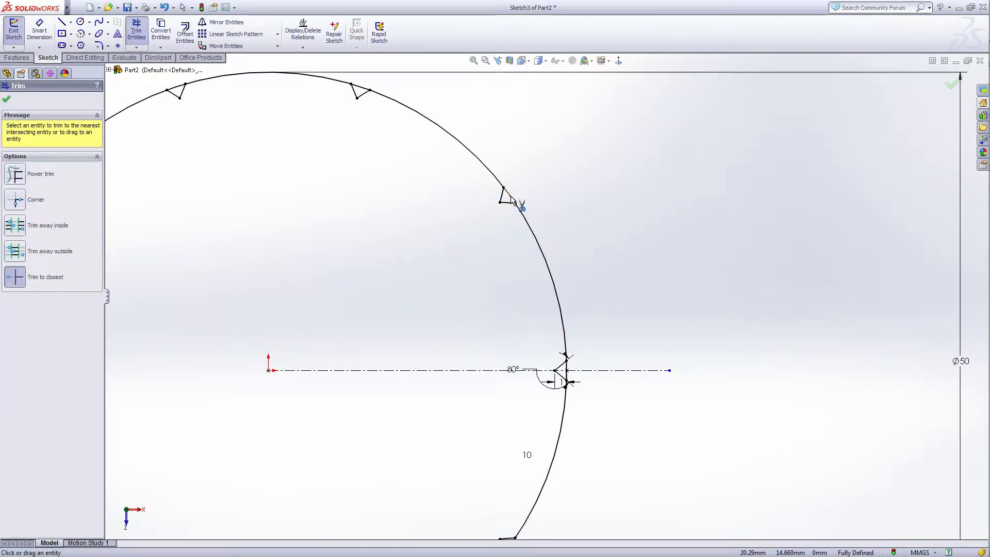
left_click(510, 196)
left_click(363, 91)
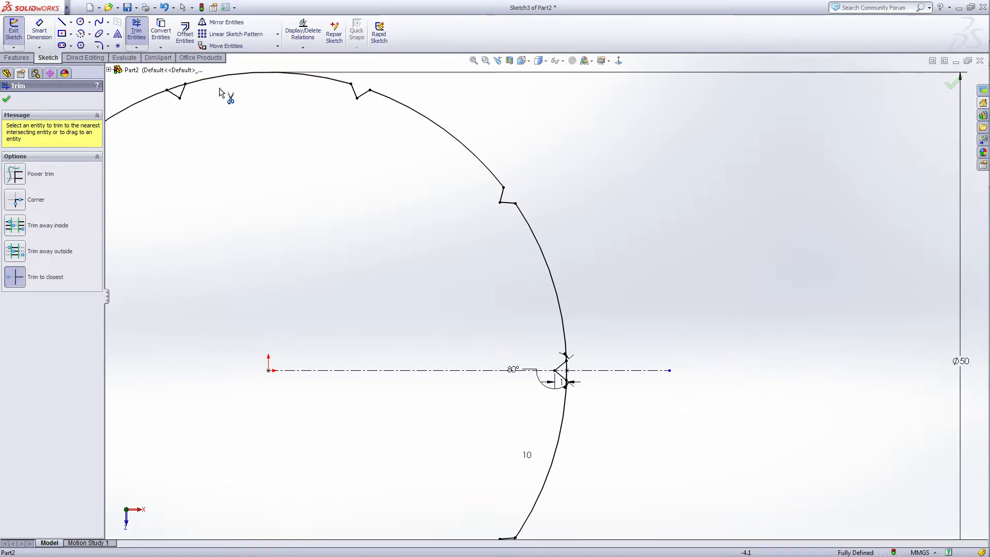
scroll(194, 221, "up", 2)
middle_click_drag(195, 220, 434, 305, "ctrl")
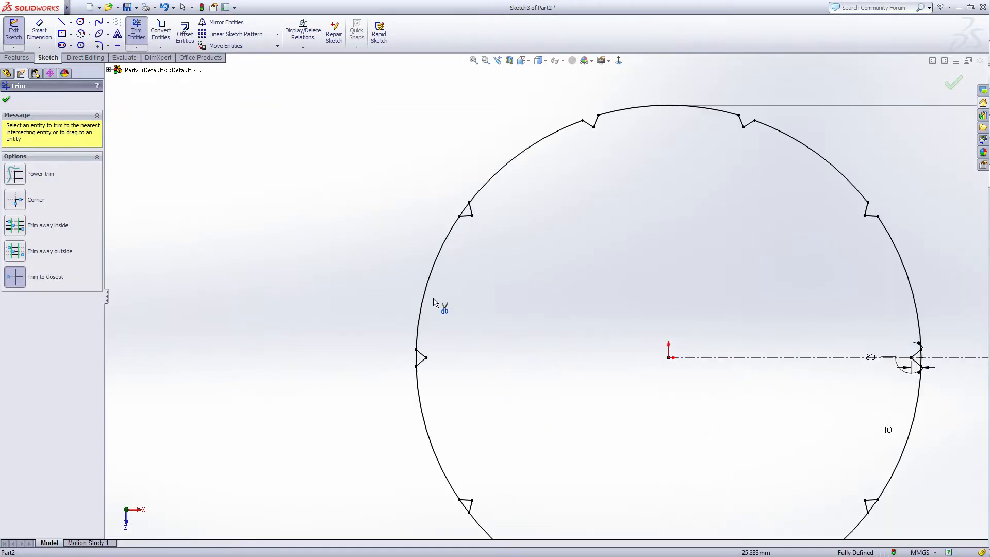
left_click(464, 214)
left_click(417, 359)
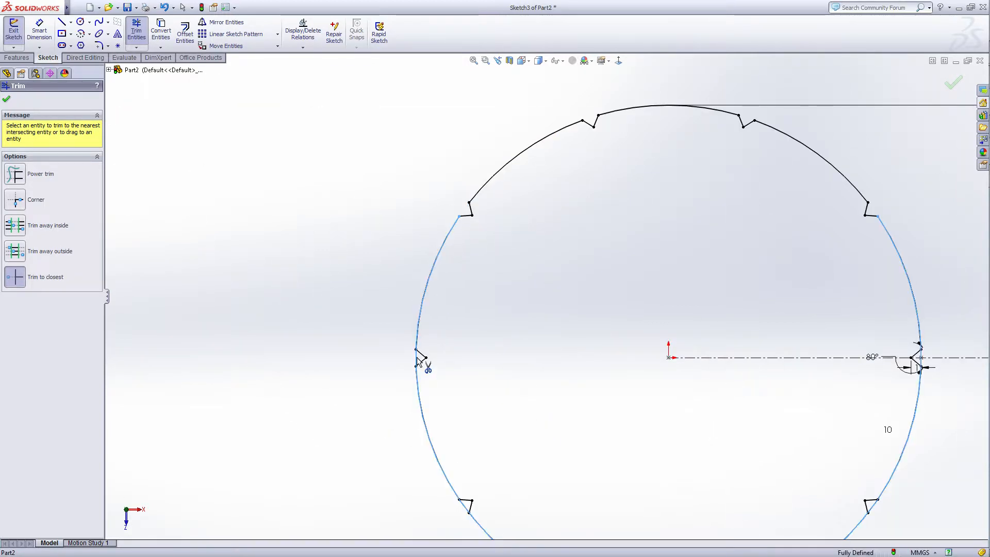
left_click(468, 512)
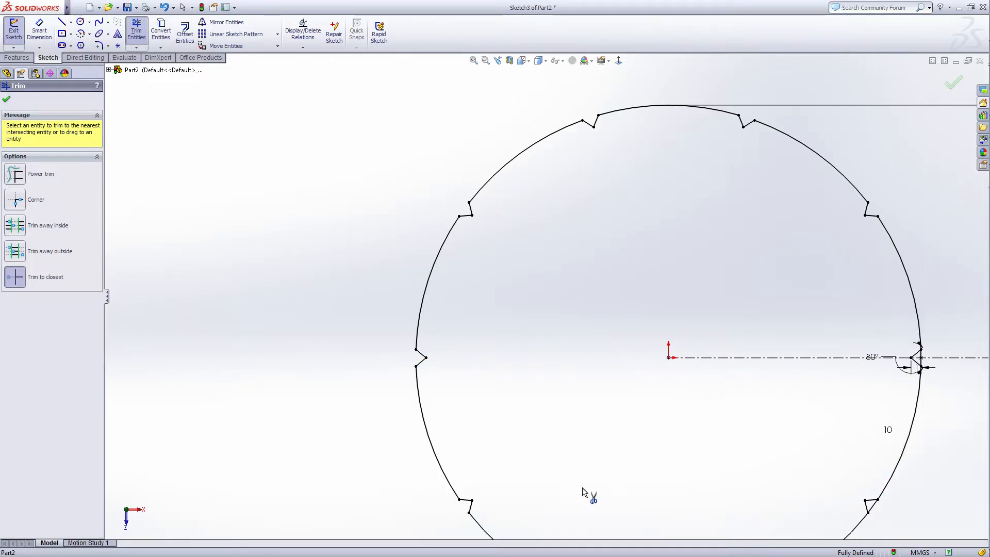
- Trim the circle segments across the two bottom notches, the lower-right notch and both halves of the rightmost notch opening
scroll(593, 480, "up", 3)
scroll(601, 464, "down", 4)
scroll(569, 393, "down", 3)
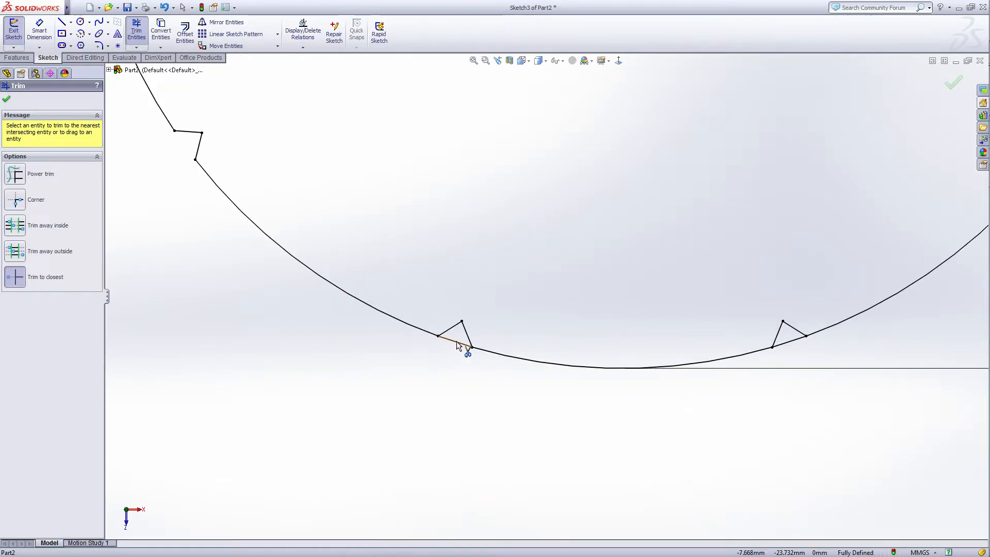
left_click(789, 349)
scroll(836, 277, "up", 3)
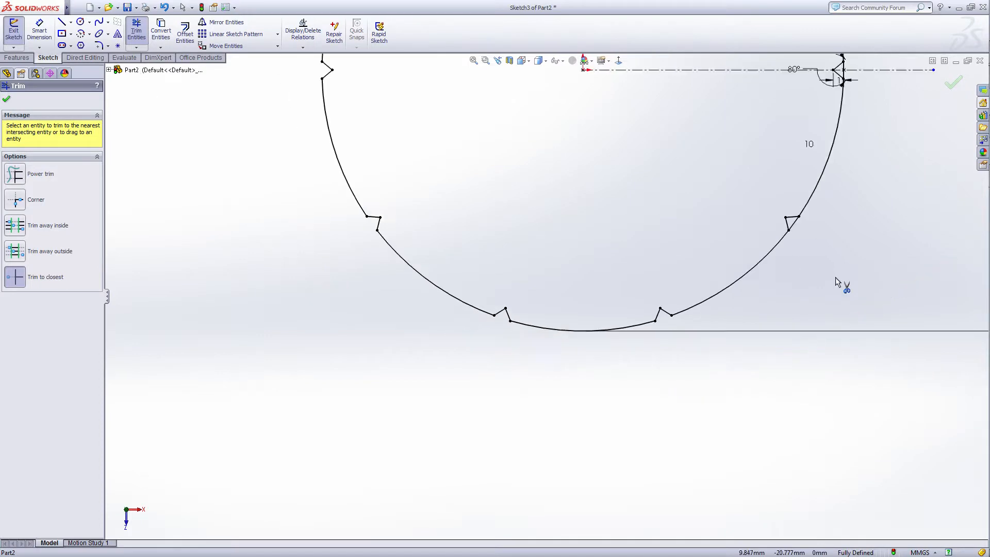
scroll(807, 216, "down", 4)
left_click(713, 252)
scroll(768, 133, "up", 3)
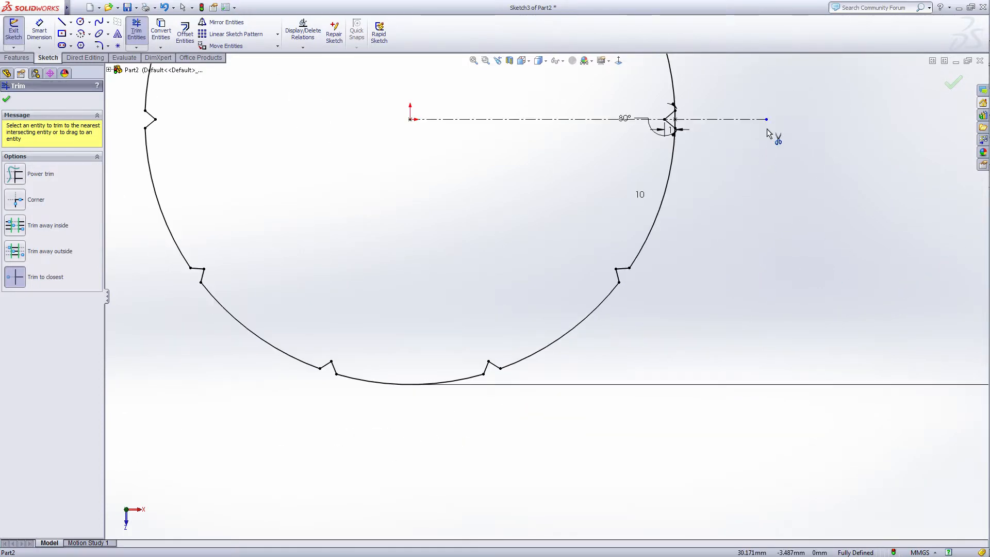
scroll(658, 175, "down", 4)
left_click(641, 175)
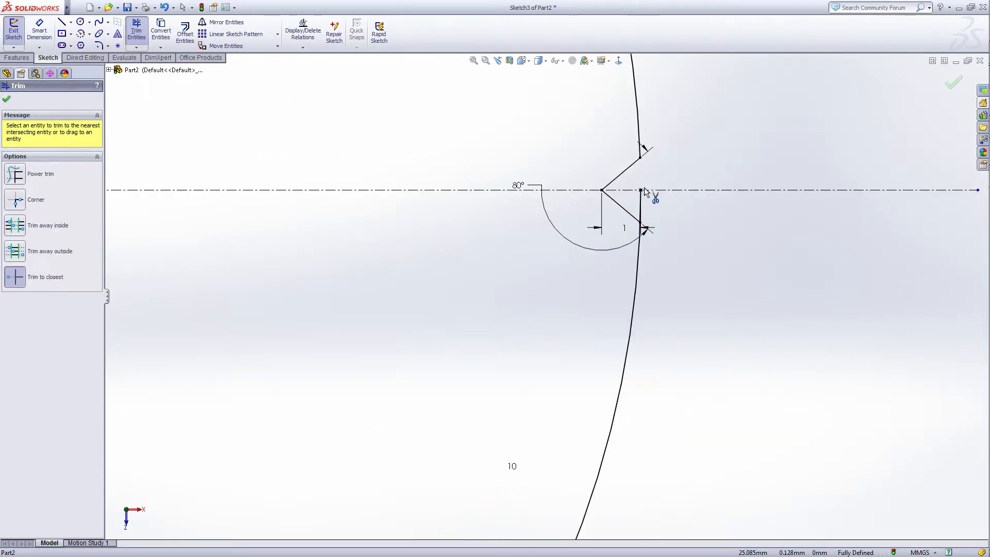
scroll(384, 282, "up", 5)
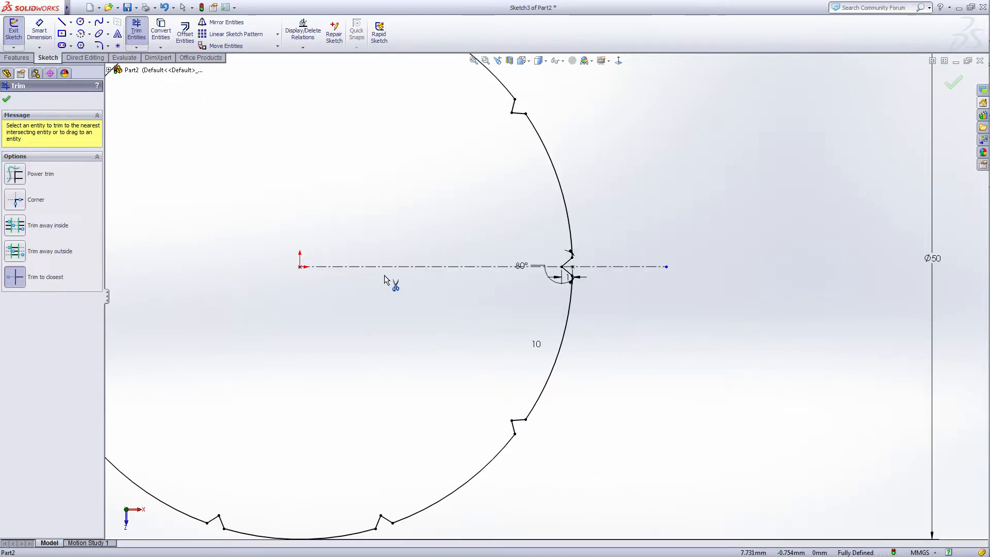
left_click(953, 86)
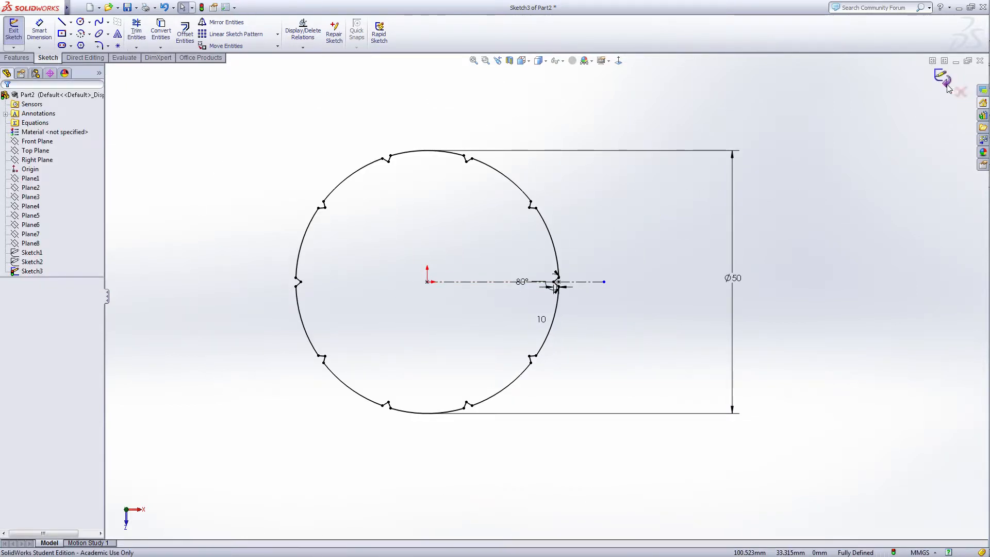
- Exit the finished 50 mm notched profile sketch and hide it
left_click(946, 82)
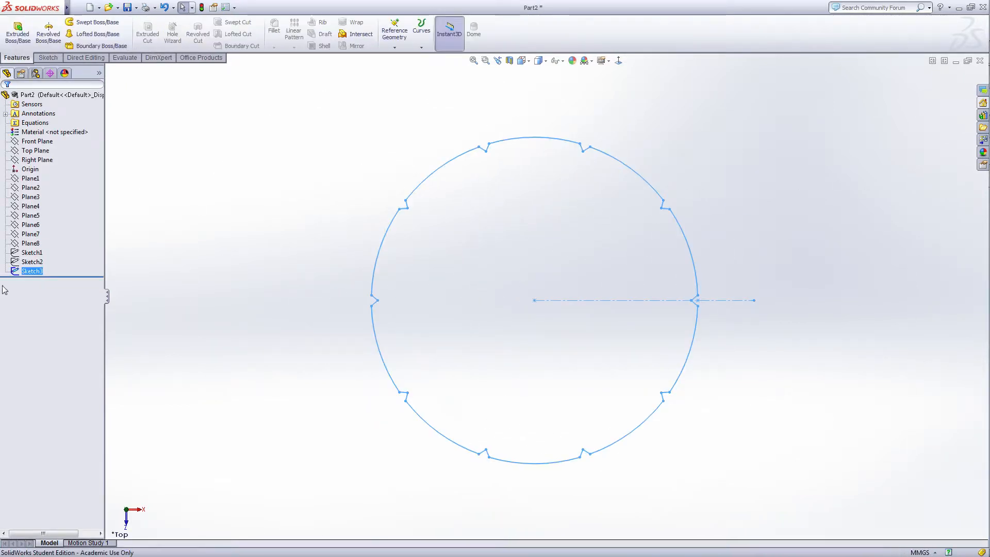
right_click(34, 277)
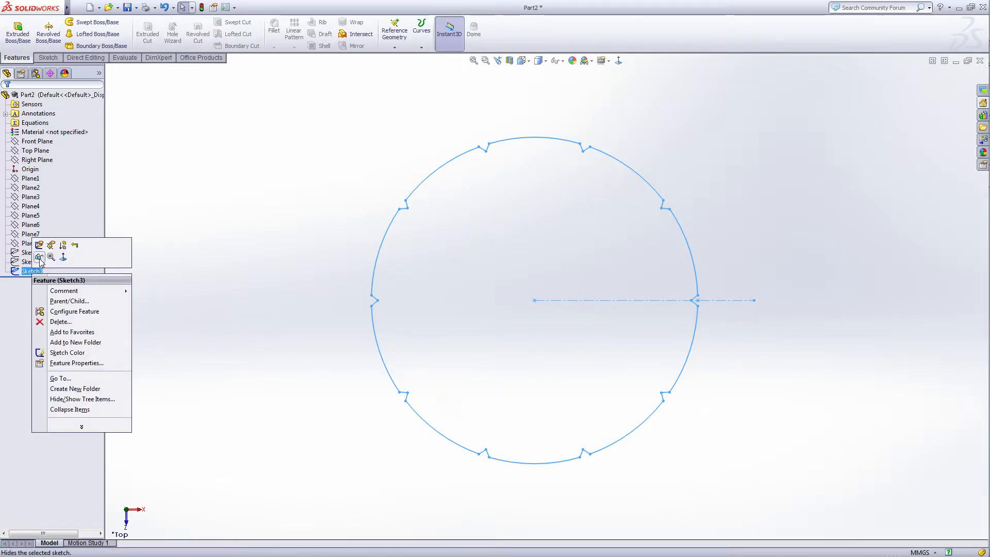
left_click(39, 257)
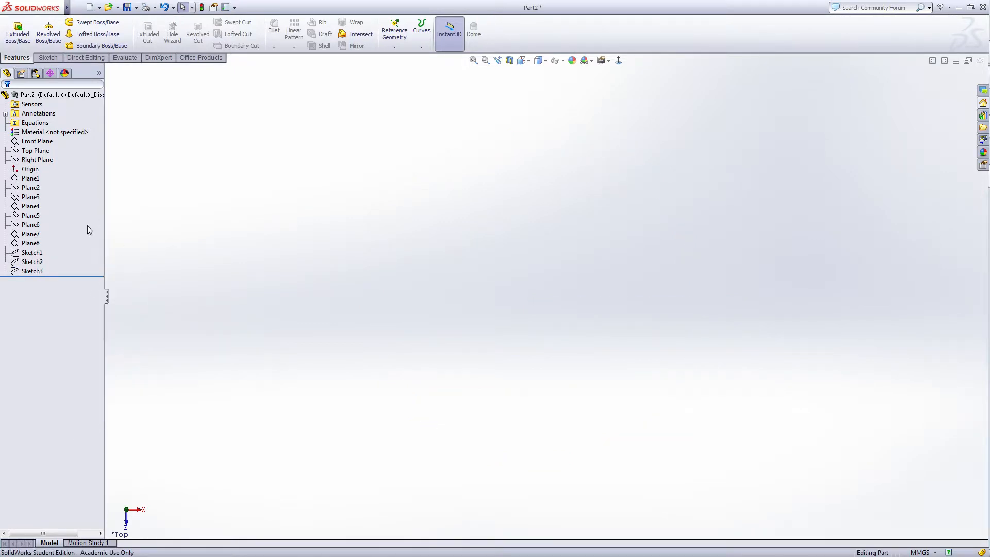
- Start a sketch on Plane3 and draw a circle about 108 mm in diameter centered on the origin
left_click(33, 197)
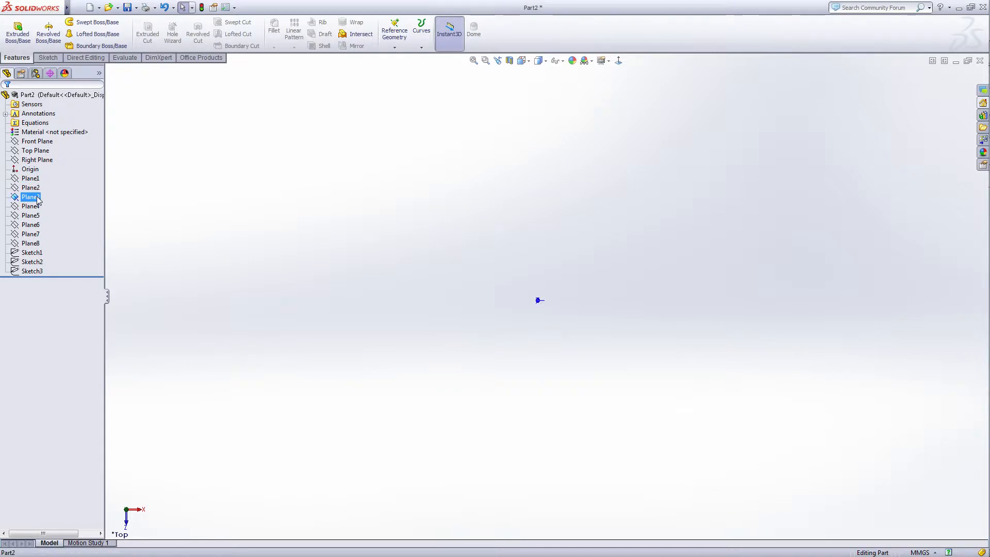
left_click(41, 187, "ctrl")
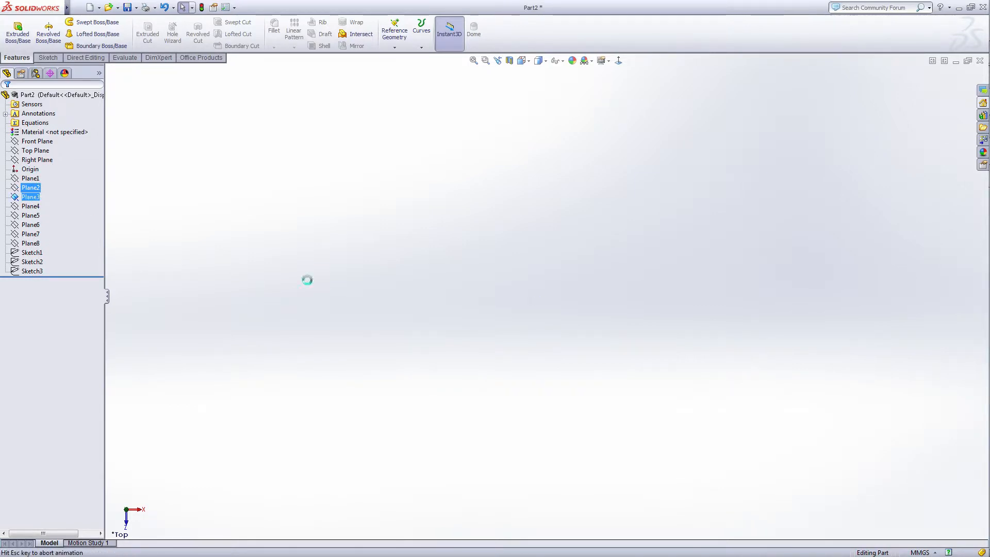
right_click(530, 312)
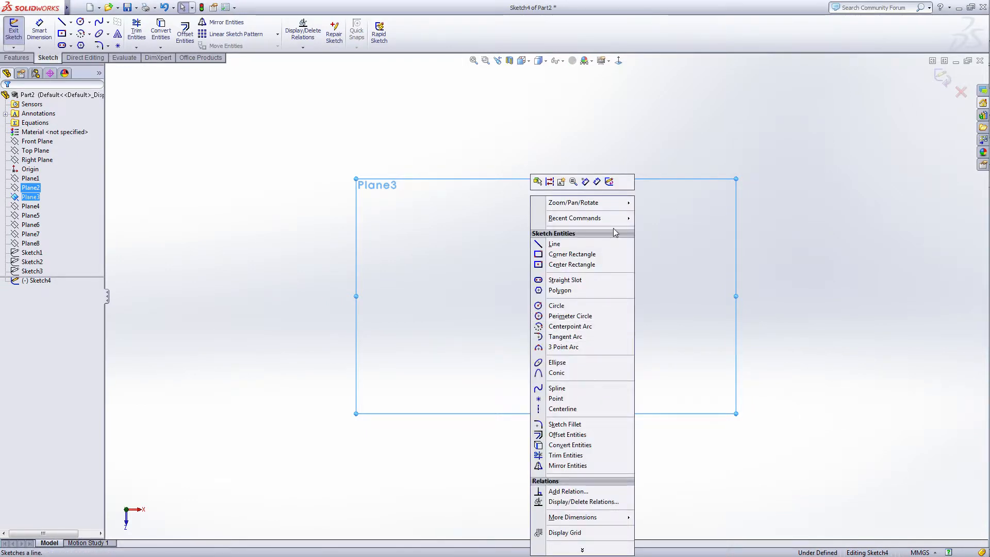
left_click(556, 305)
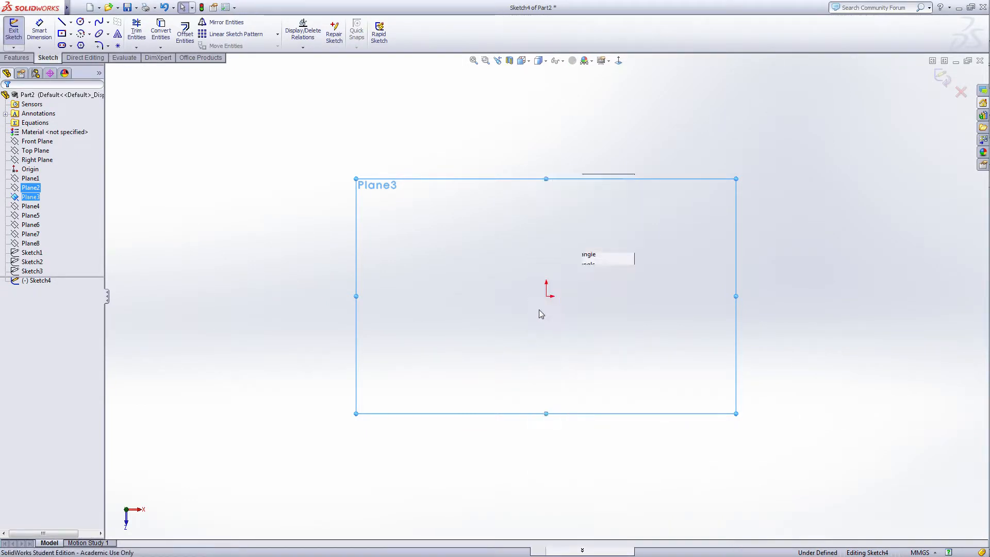
left_click(548, 295)
left_click(658, 272)
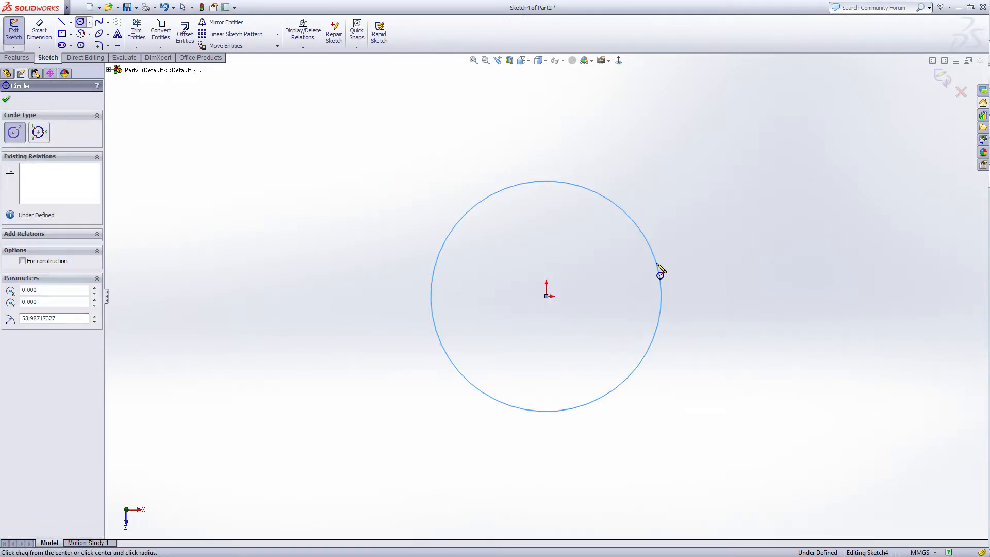
- Dimension the diameter of the circle on Plane3 and set it to 57 mm
right_click(658, 270)
left_click(724, 250)
left_click(661, 298)
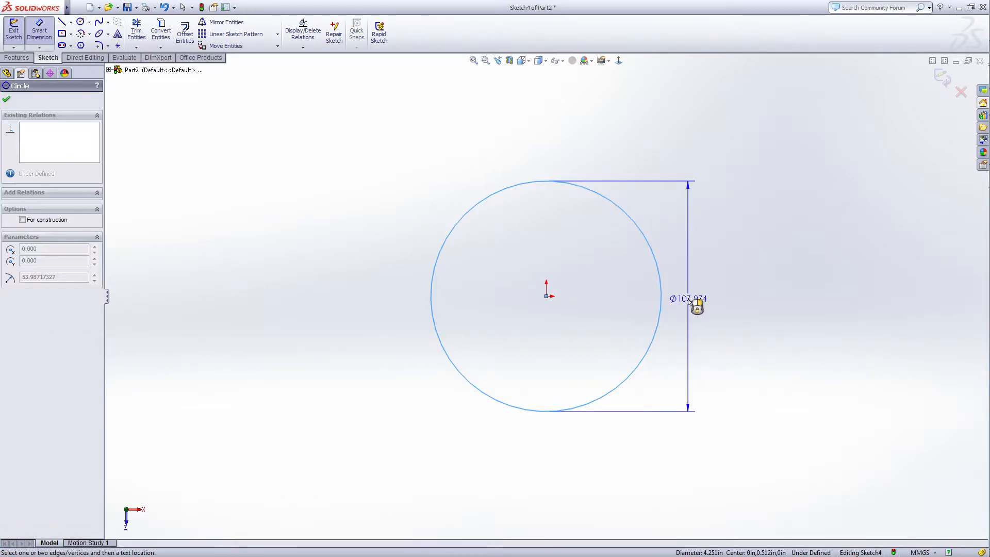
left_click(670, 297)
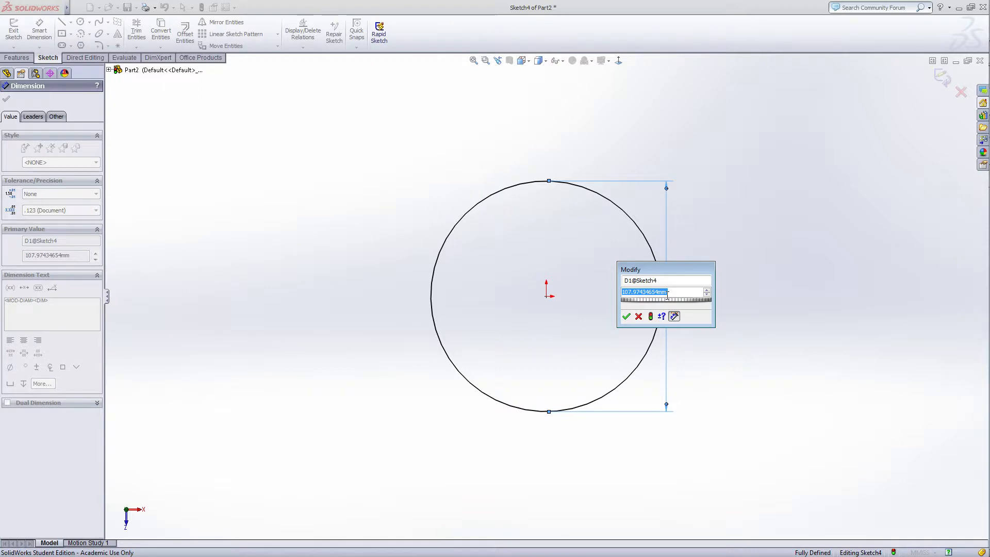
type("57")
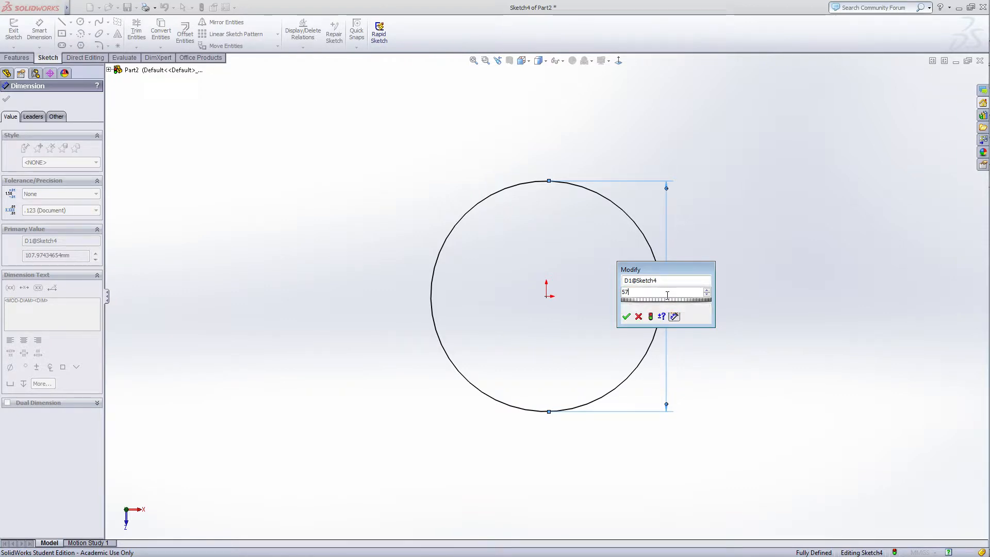
key("Return")
right_click(708, 269)
left_click(729, 276)
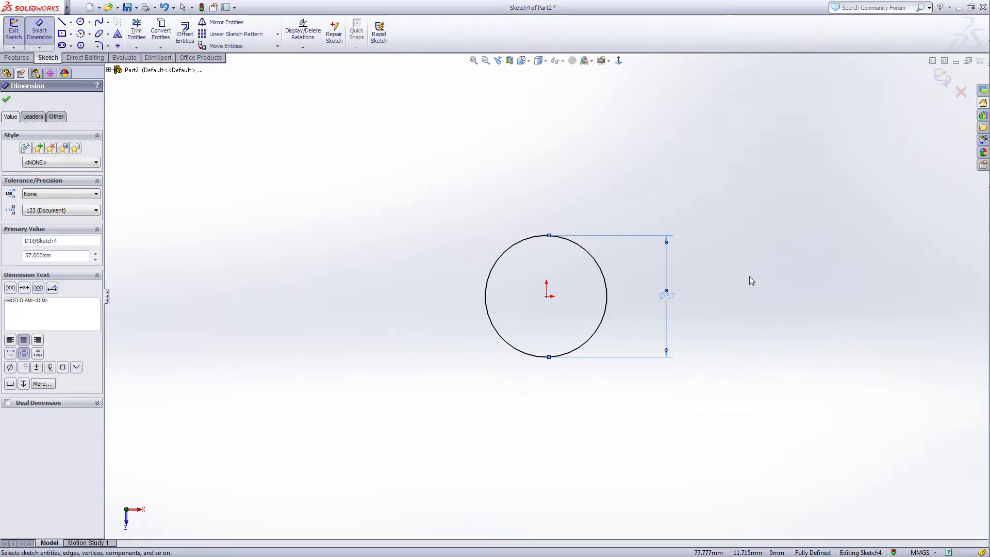
- Draw a horizontal centerline about 34.6 mm long from the origin, extending past the right side of the 57 mm circle
scroll(570, 292, "down", 4)
scroll(569, 297, "down", 1)
right_click(718, 302)
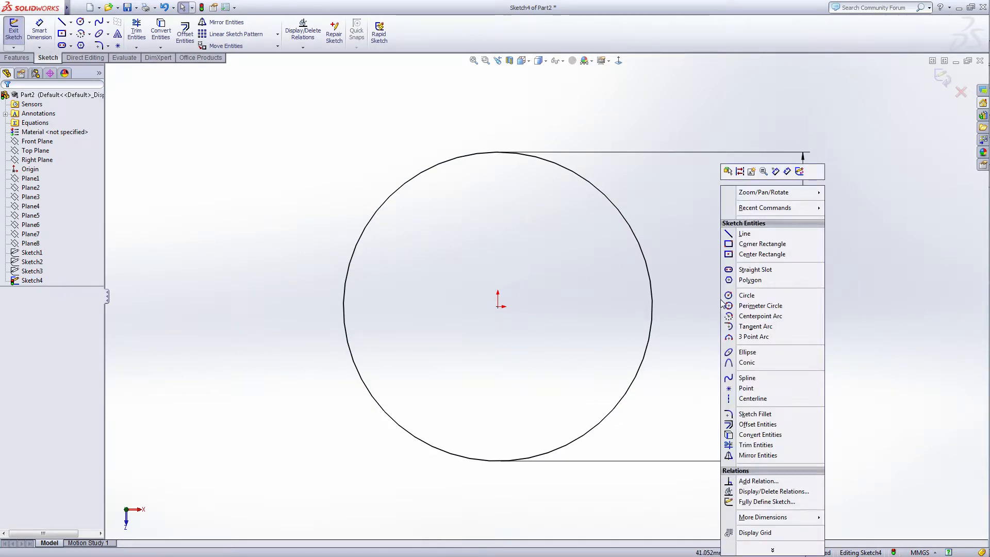
left_click(736, 399)
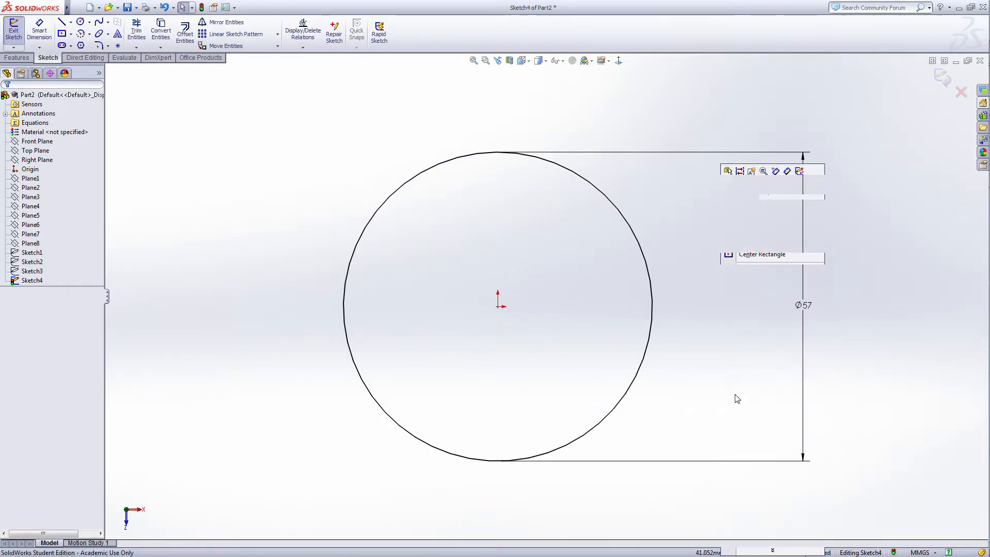
left_click(499, 306)
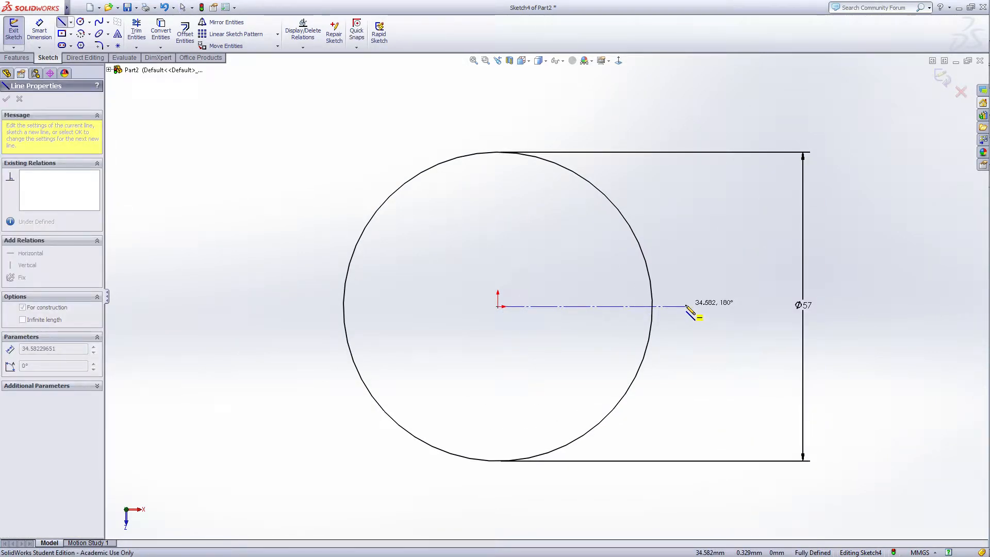
left_click(686, 307)
right_click(688, 307)
left_click(720, 303)
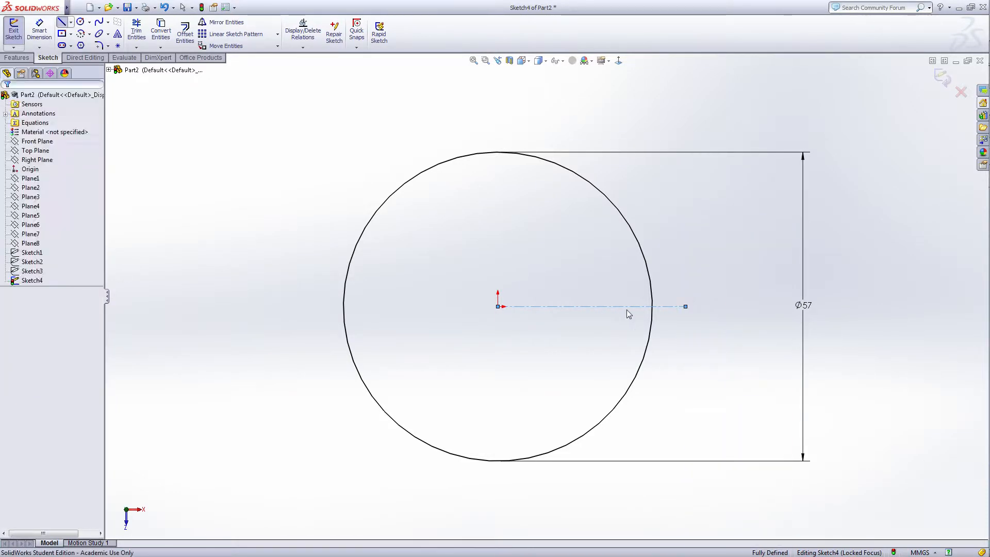
- Draw a slanted line about 6.5 mm long from the centerline up to the right side of the circle
left_click(621, 306)
left_click(652, 289)
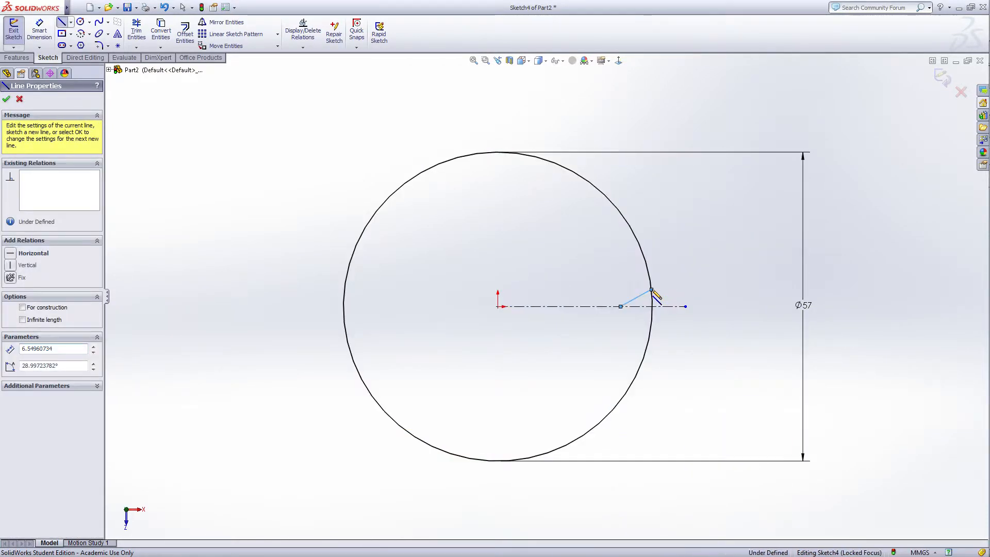
right_click(652, 290)
left_click(673, 263)
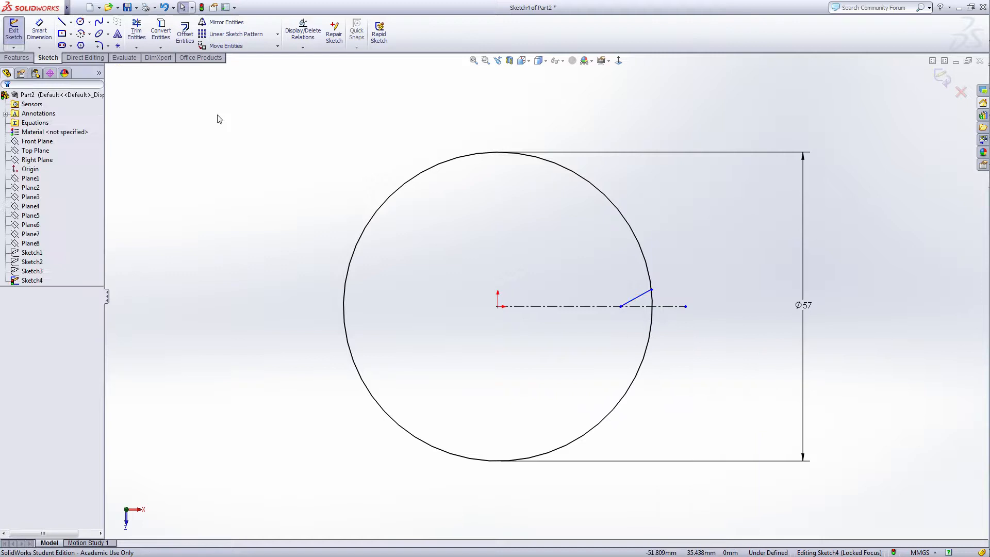
- Mirror the slanted line about the horizontal centerline to form a V-notch
left_click(243, 24)
left_click(644, 304)
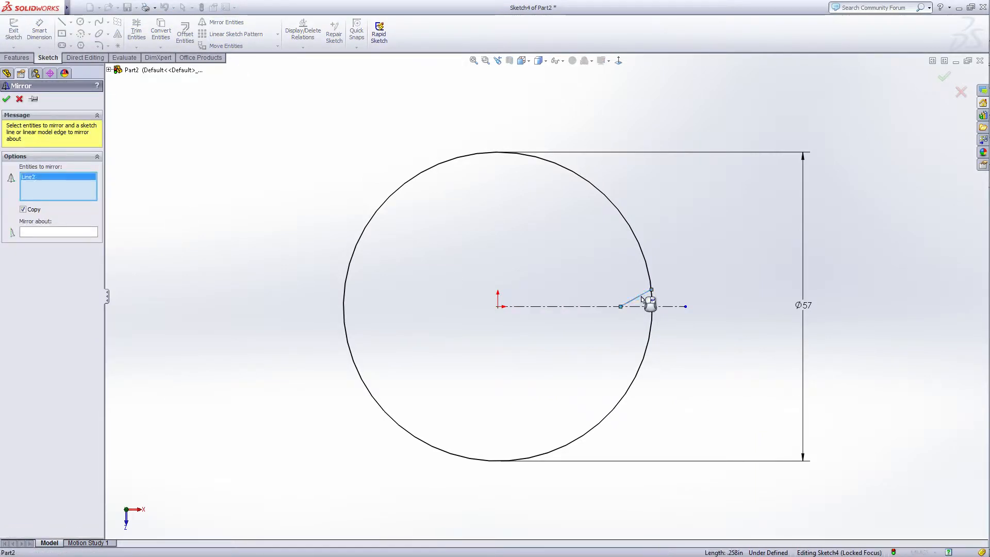
left_click(74, 233)
left_click(595, 307)
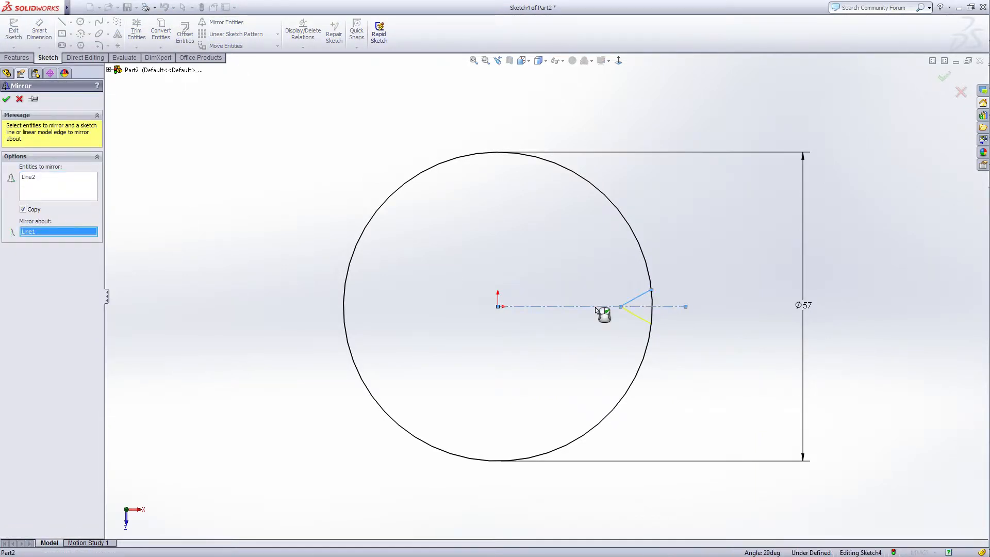
left_click(7, 99)
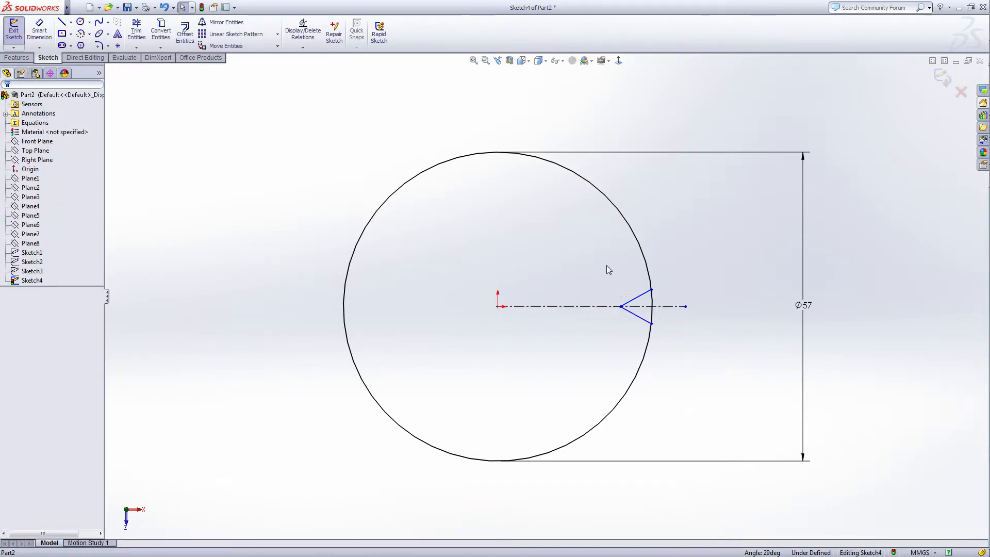
- Place a sketch point where the circle crosses the horizontal centerline
right_click(677, 286)
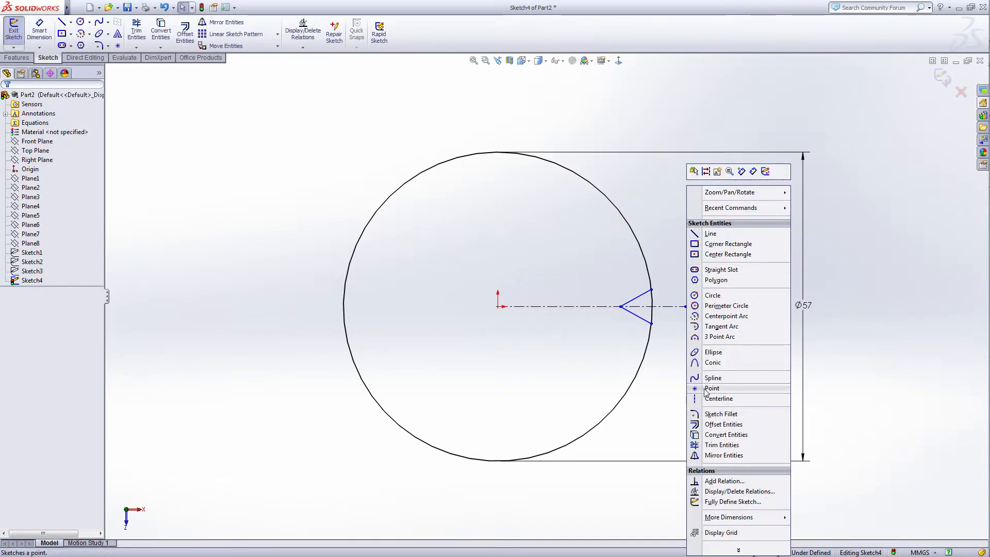
left_click(715, 402)
left_click(652, 306)
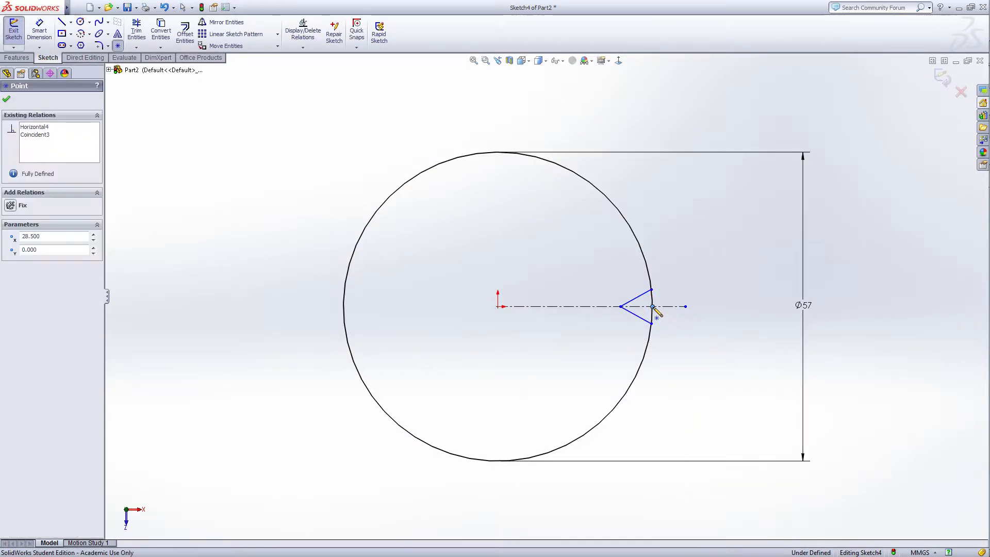
right_click(652, 307)
left_click(680, 281)
- Dimension the angle between the two notch lines and set it to 80 degrees
right_click(705, 244)
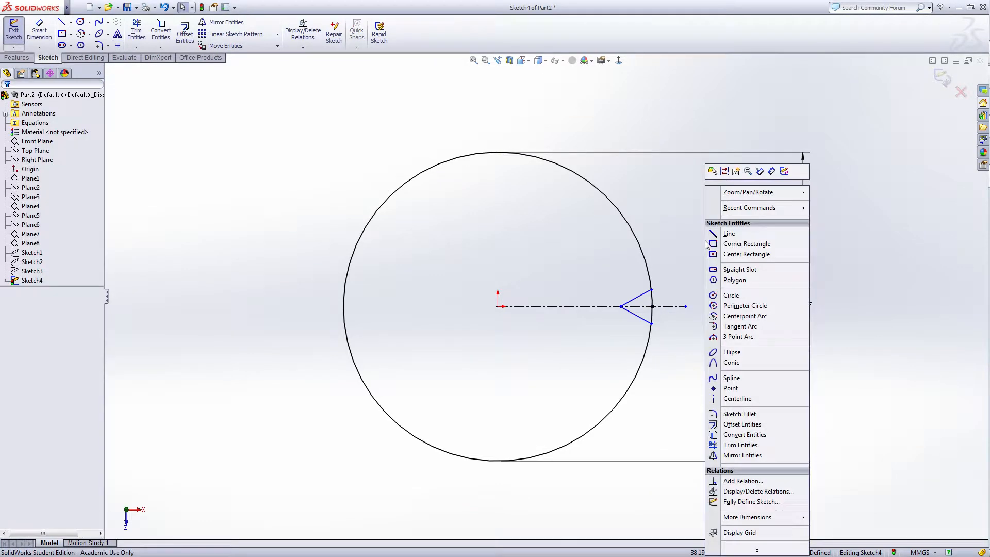
left_click(767, 170)
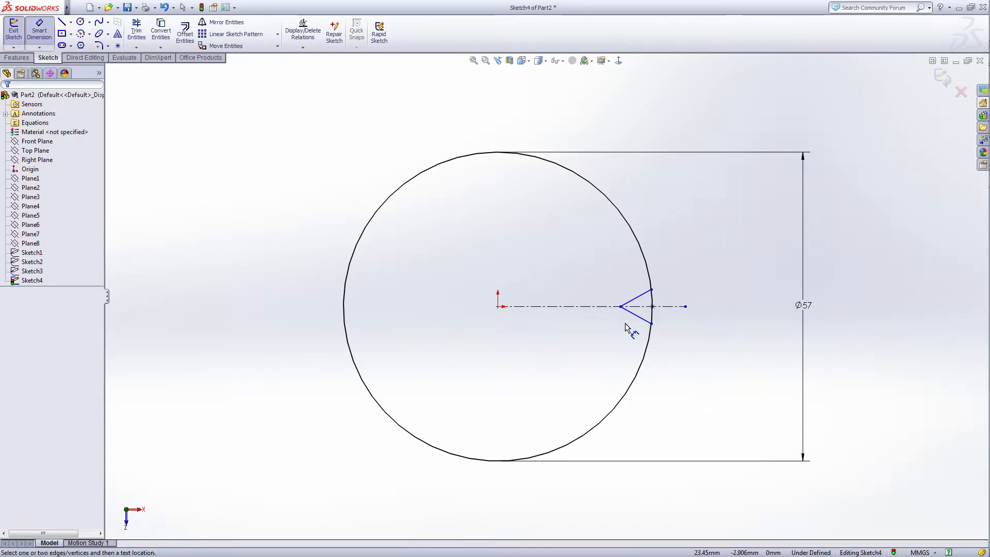
left_click(637, 302)
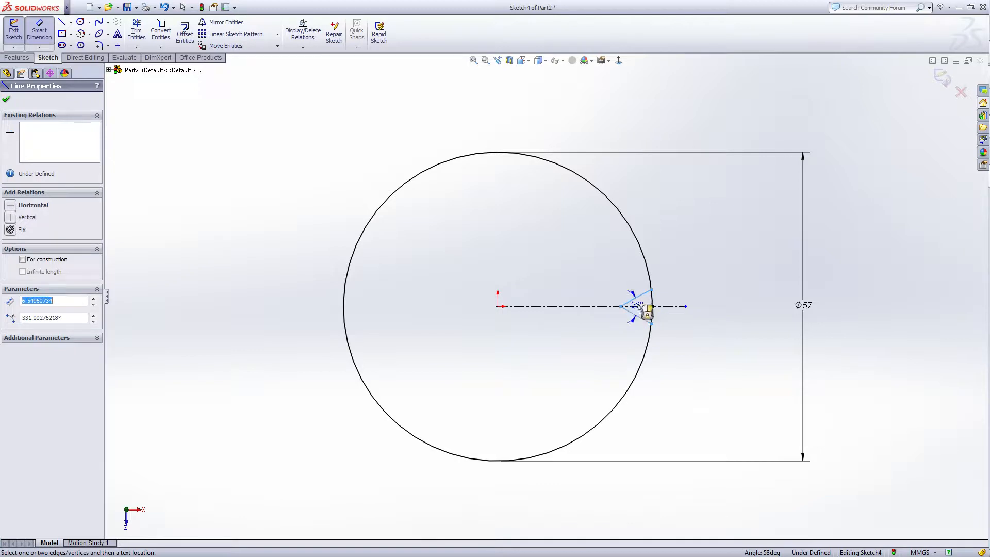
left_click(638, 308)
type("80")
key("Return")
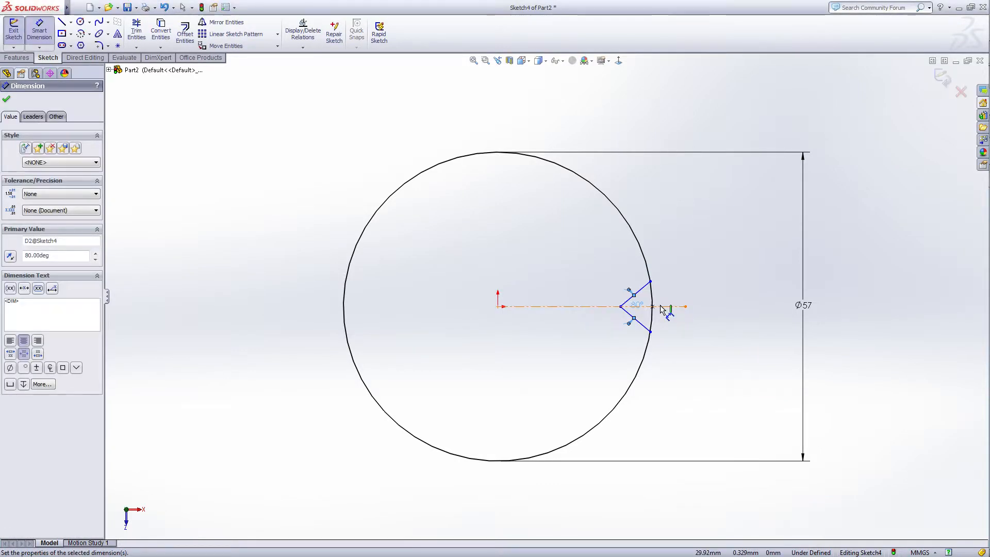
- Dimension the notch depth from its vertex to the point on the circle and set it to 1.14 mm
scroll(662, 308, "down", 3)
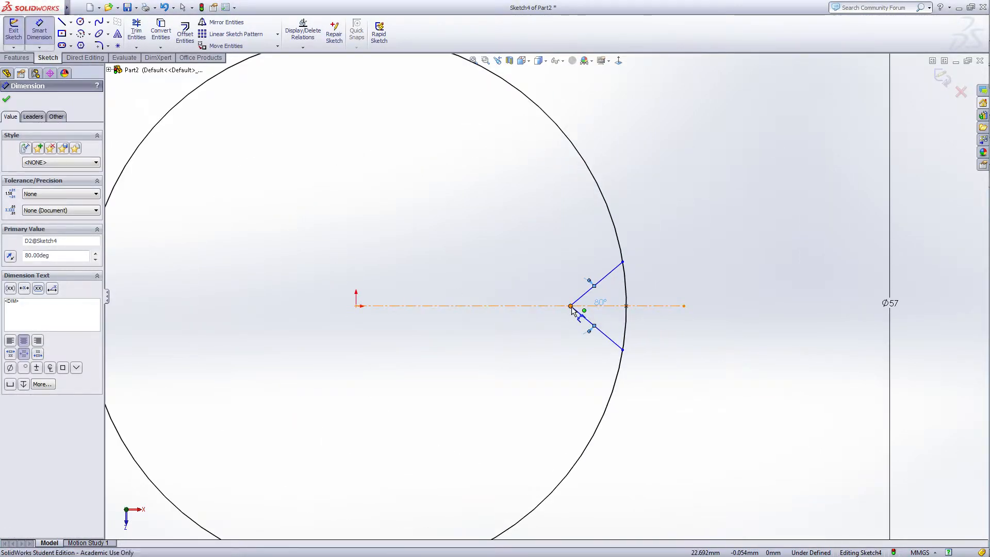
left_click(570, 307)
left_click(626, 306)
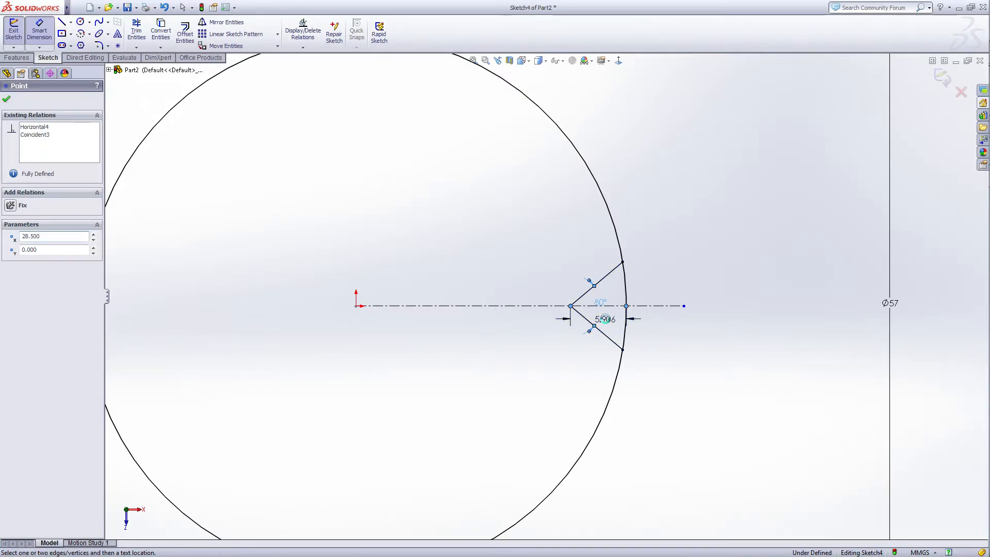
left_click(605, 319)
type("1.1")
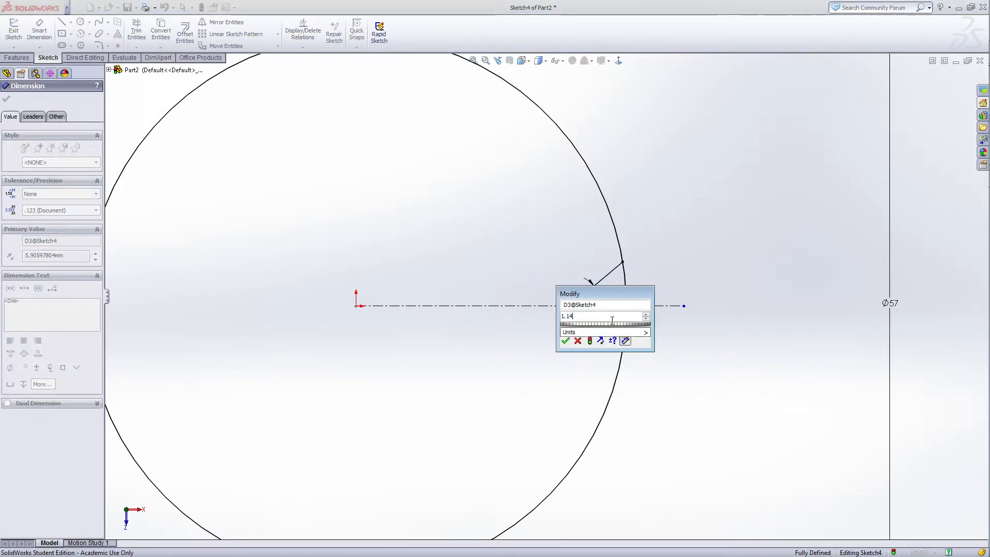
type("4")
key("Return")
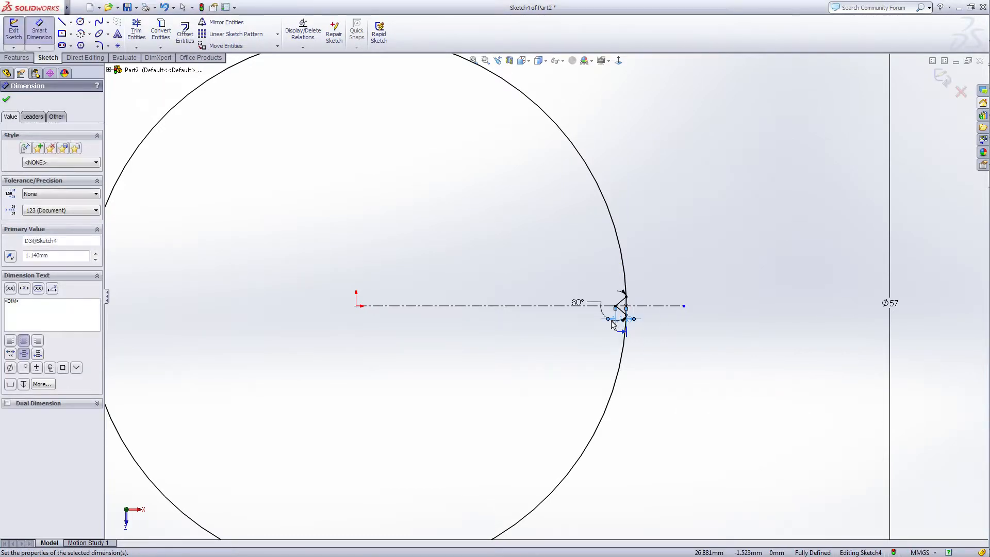
- Set up a circular sketch pattern around the origin with 10 instances
scroll(538, 297, "up", 3)
right_click(651, 246)
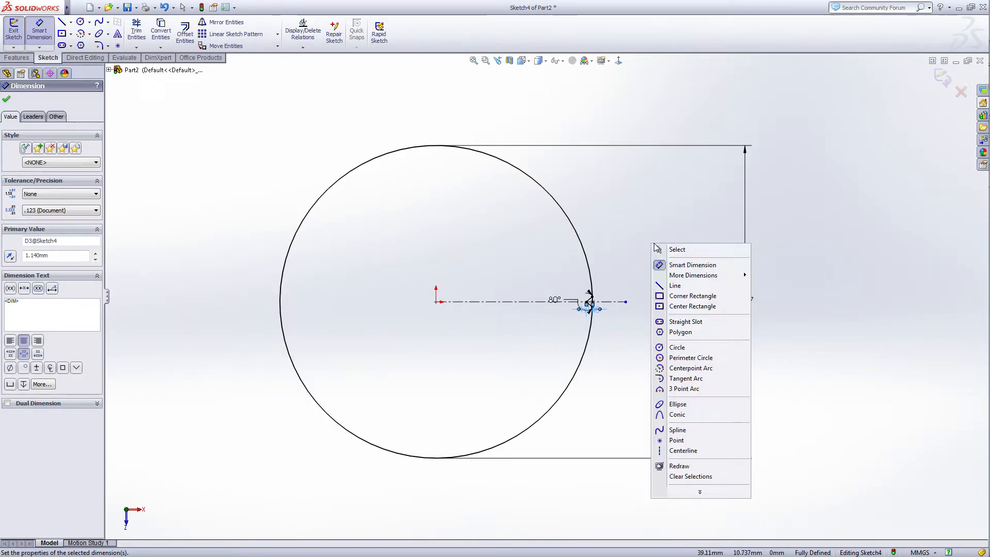
left_click(671, 250)
left_click(277, 34)
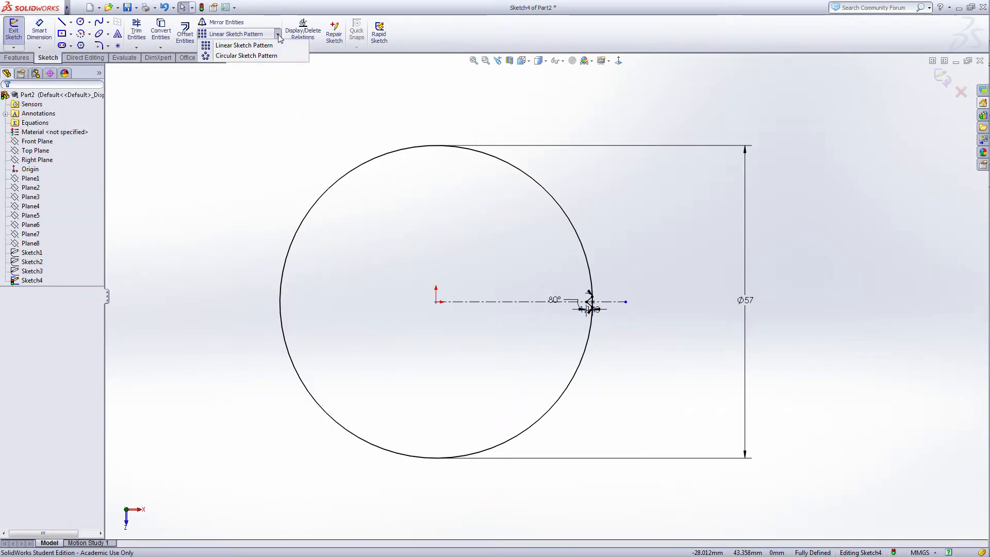
left_click(260, 55)
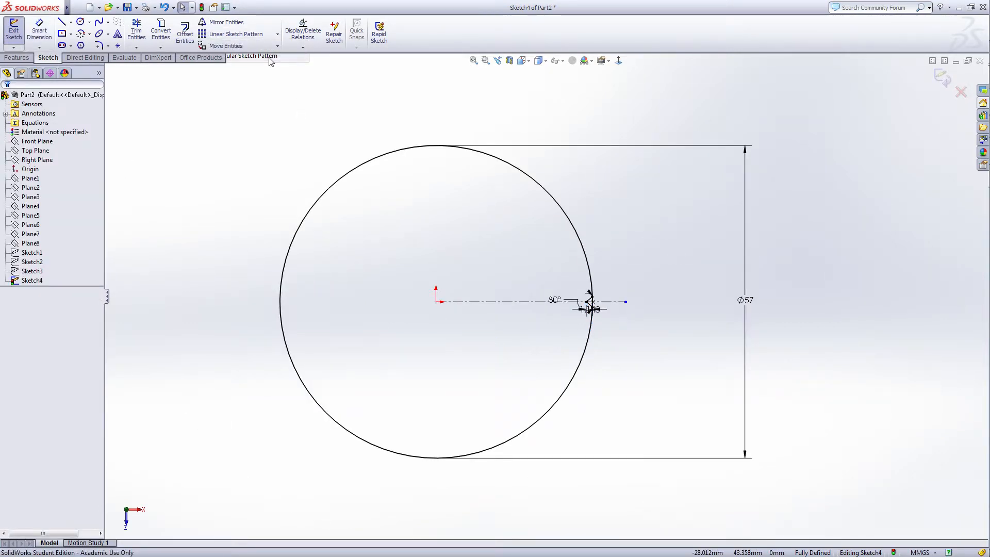
left_click(358, 168)
left_click_drag(51, 238, 19, 237)
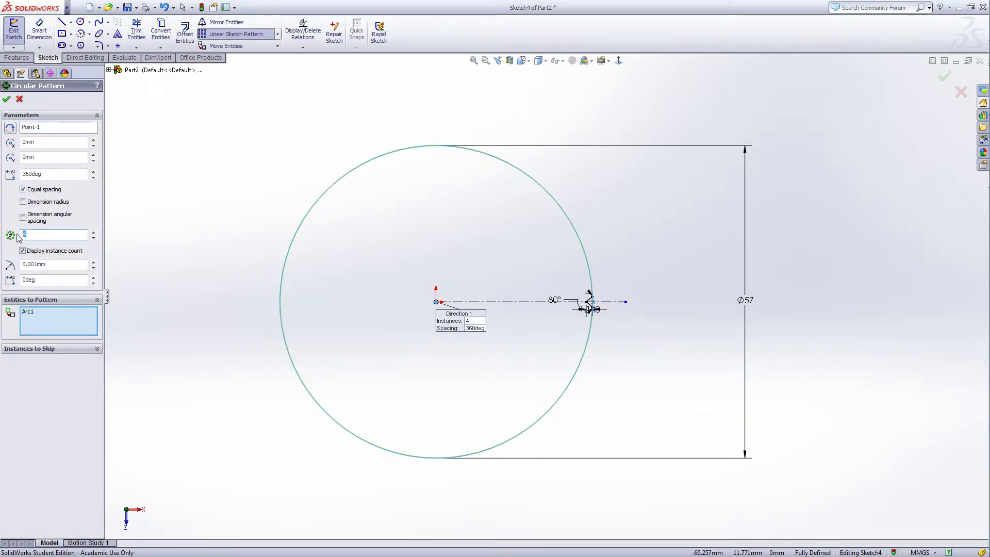
type("10")
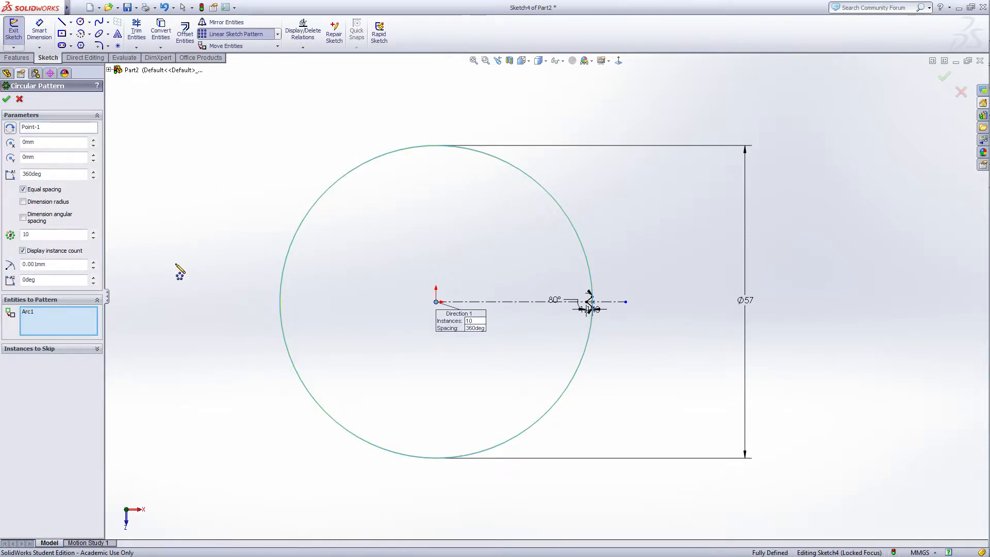
- Replace the circle in the pattern selection with the two notch lines and create the circular pattern
left_click(58, 316)
right_click(58, 315)
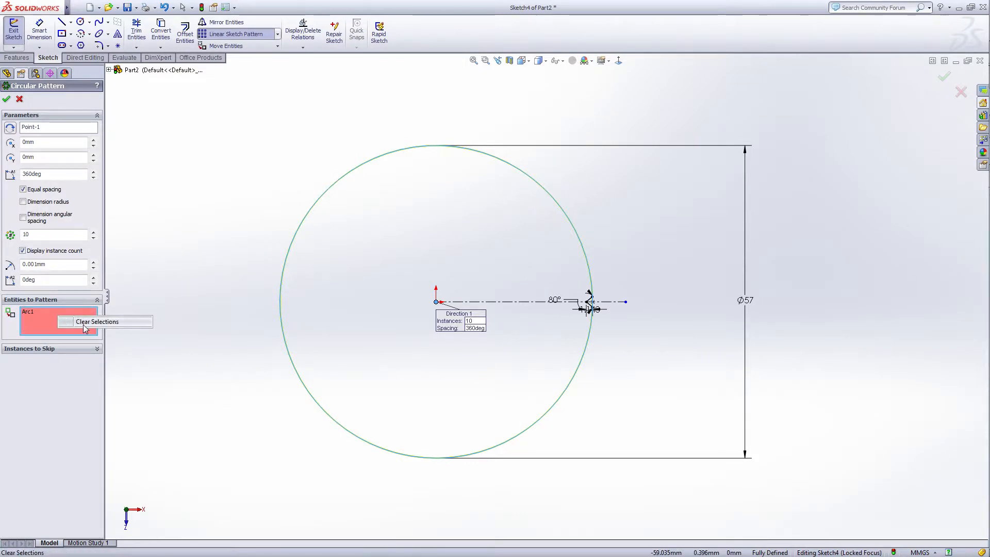
left_click(87, 326)
scroll(607, 329, "down", 5)
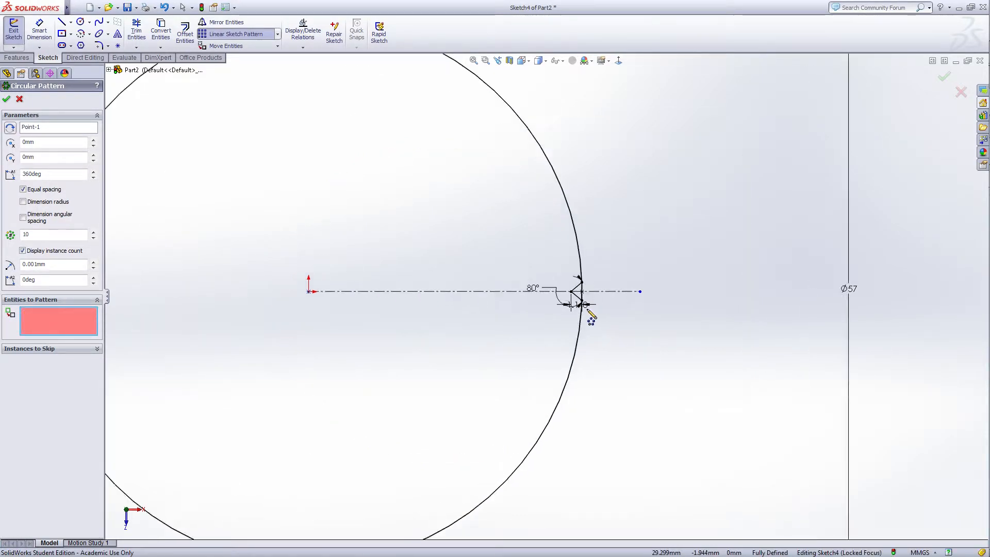
left_click(568, 290)
left_click(567, 290)
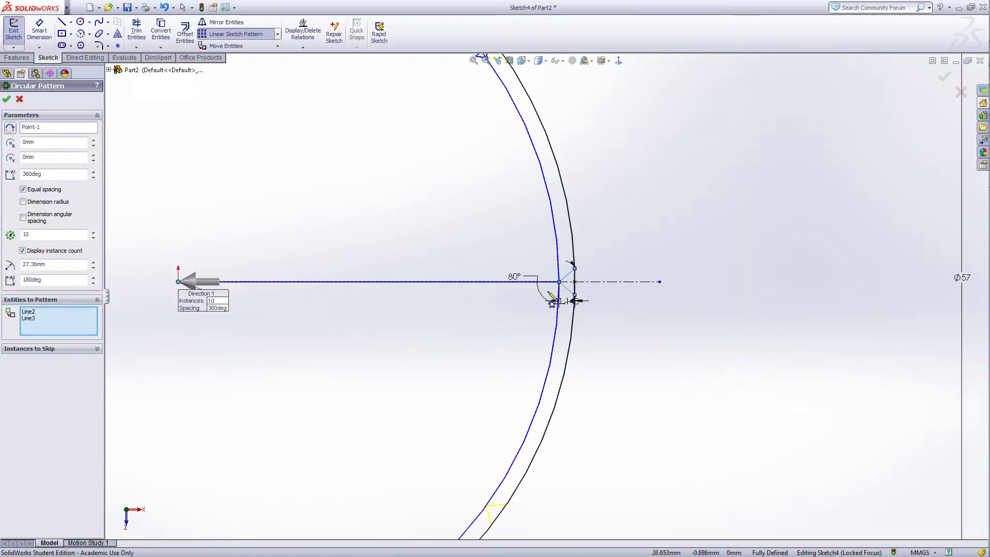
left_click(7, 99)
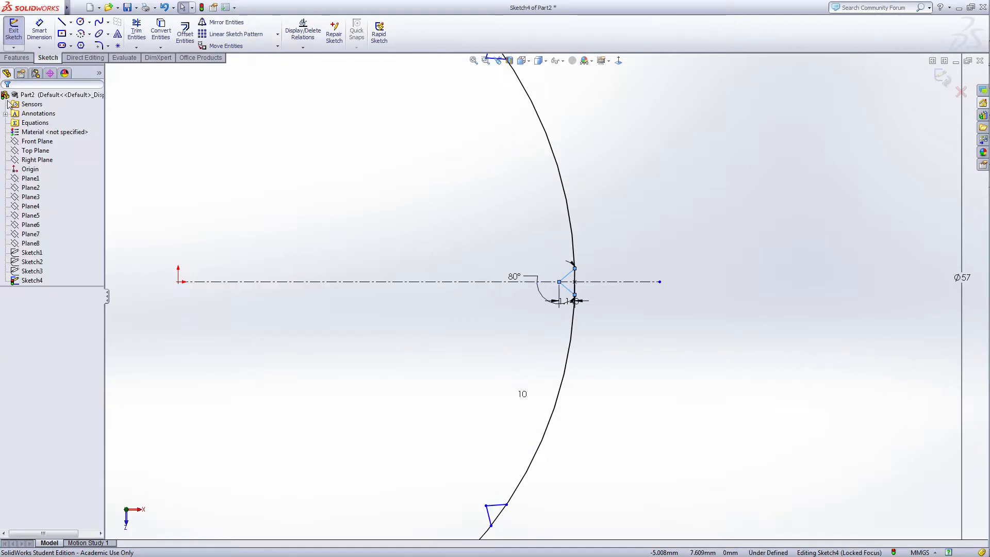
- Fully define the patterned notch sketch using the origin as the reference point
scroll(395, 267, "up", 5)
right_click(578, 206)
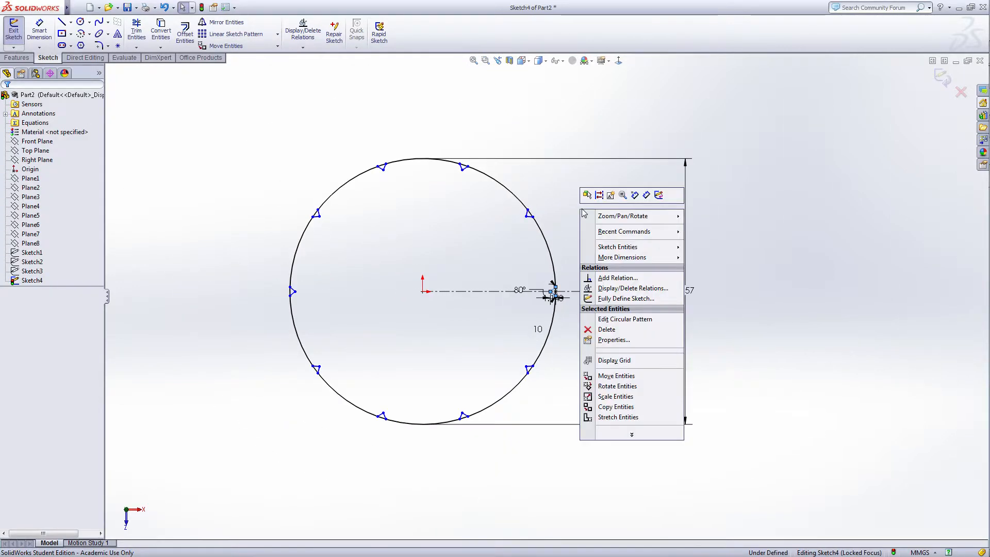
left_click(612, 301)
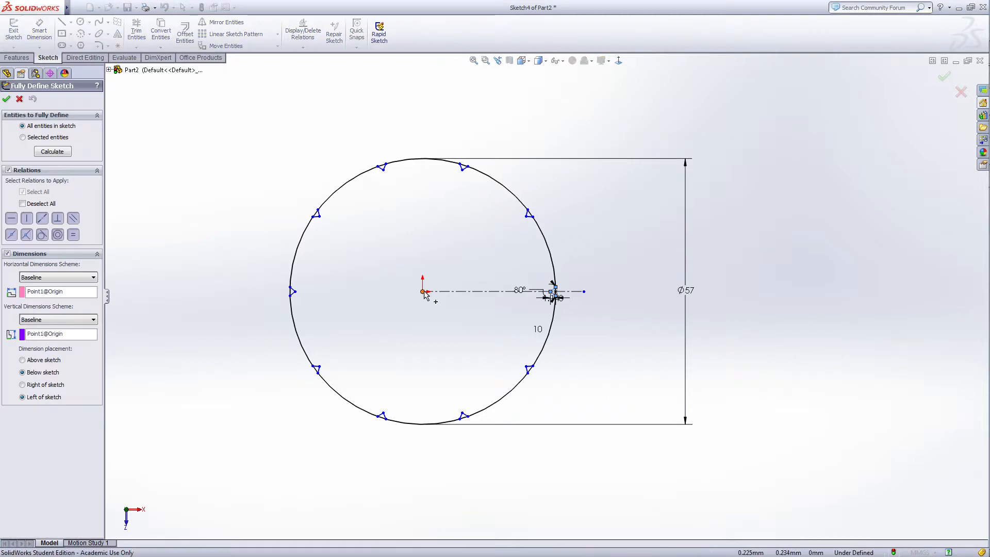
left_click(6, 99)
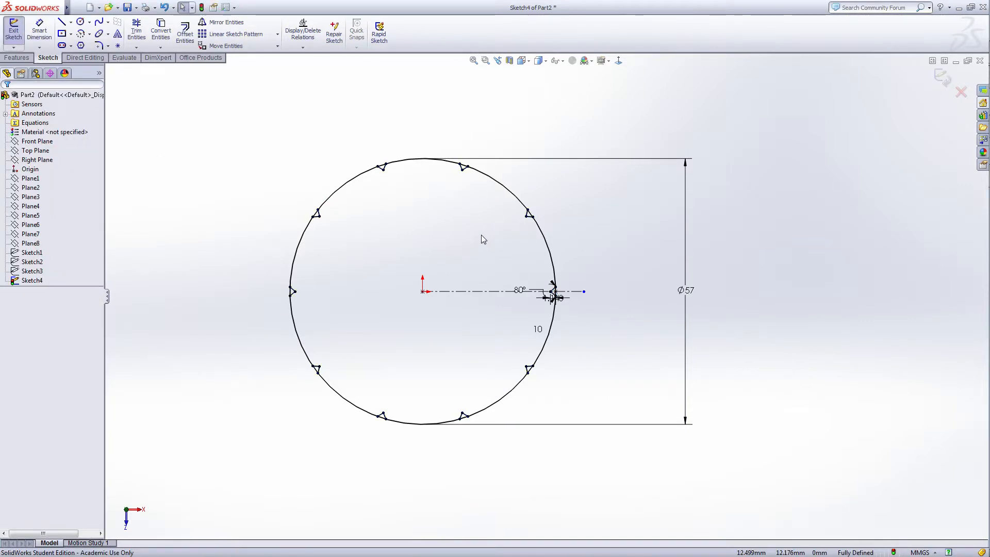
- Trim the circle segments across the two upper-right notches
left_click(137, 39)
scroll(495, 235, "down", 3)
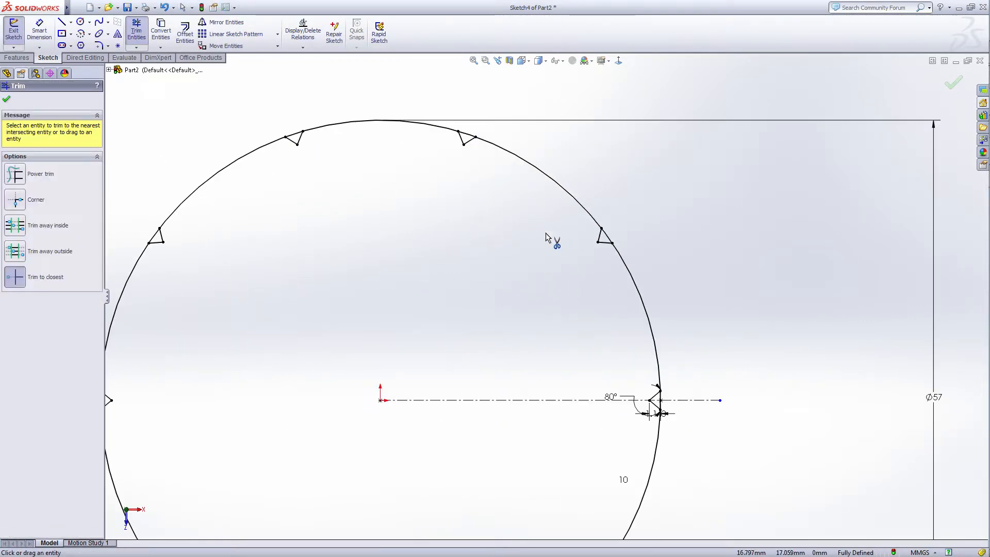
left_click(614, 243)
left_click(469, 138)
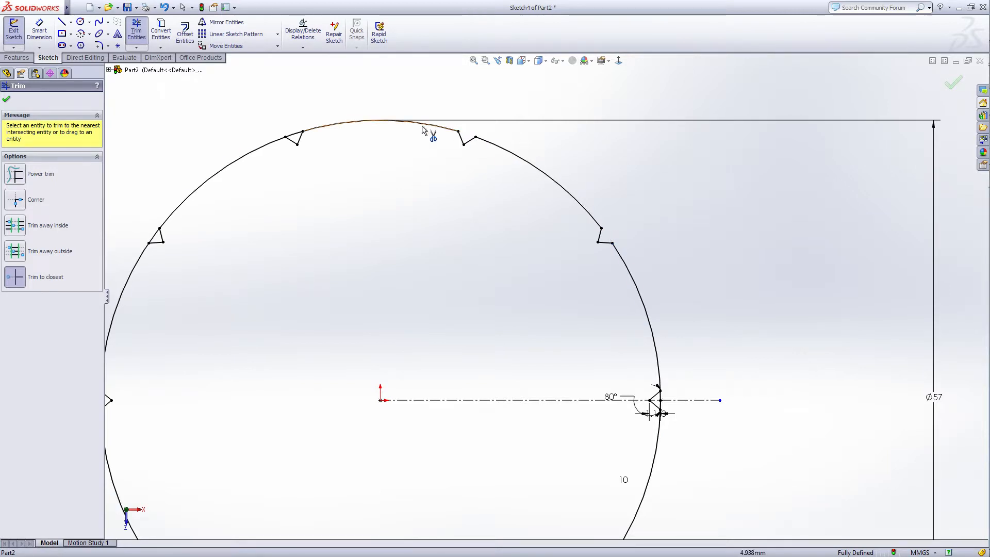
- Trim away the remaining circle arcs that close off the V-notches around the 57 mm circle
left_click(294, 137)
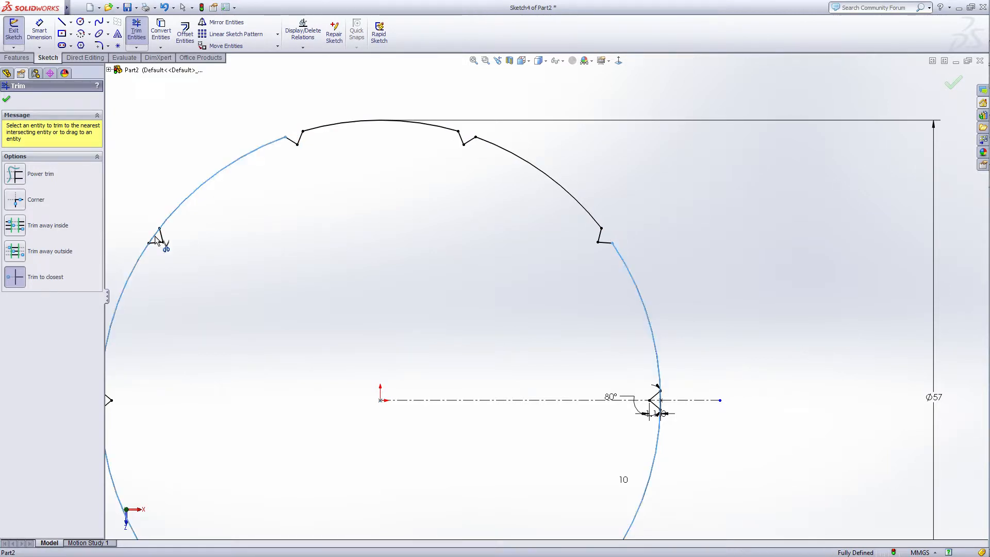
scroll(316, 426, "up", 3)
scroll(310, 428, "down", 3)
left_click(424, 222)
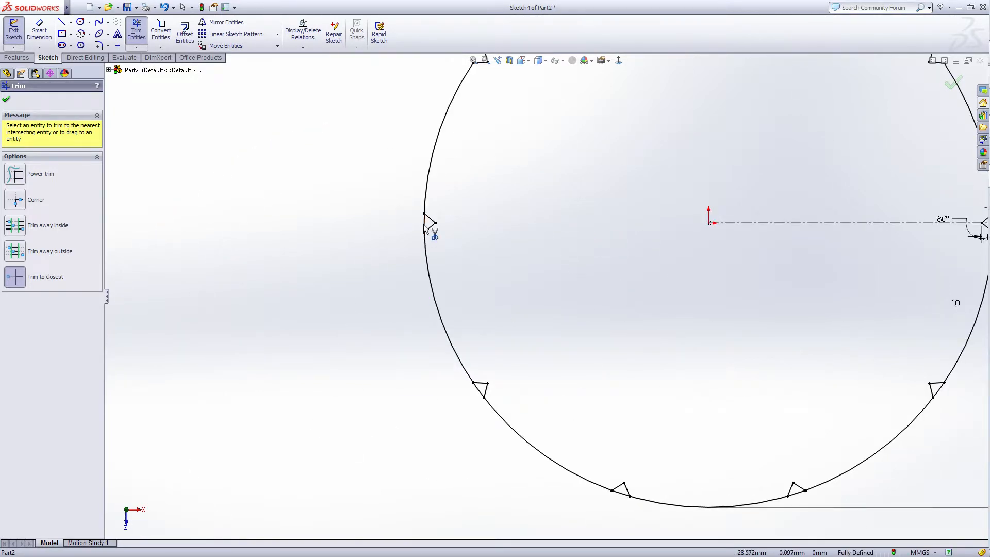
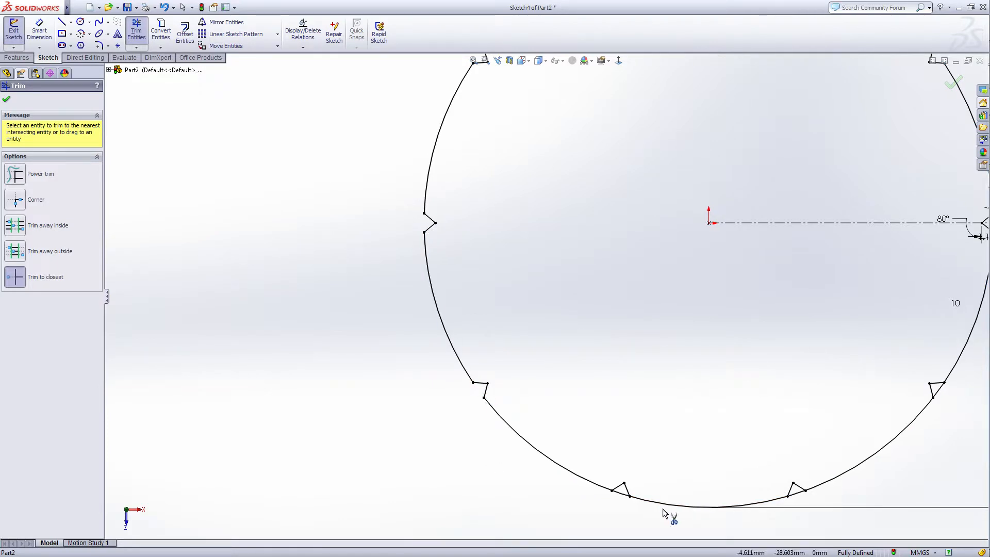
left_click(625, 496)
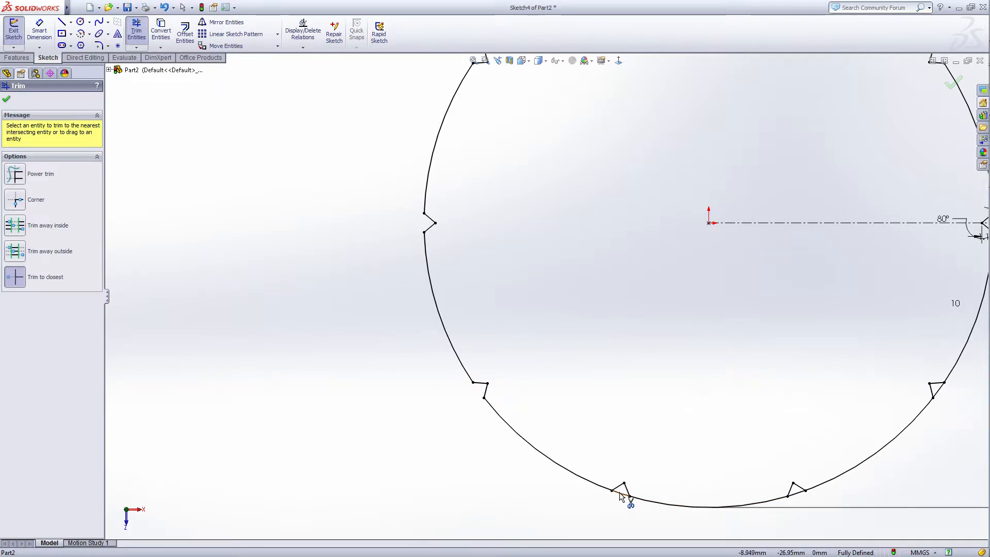
left_click(798, 494)
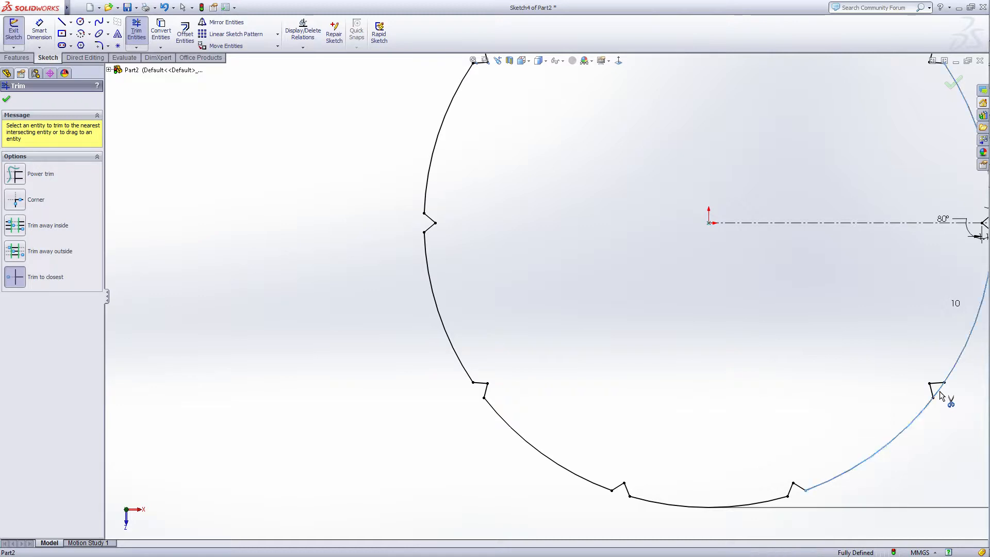
scroll(719, 314, "up", 2)
scroll(717, 310, "down", 4)
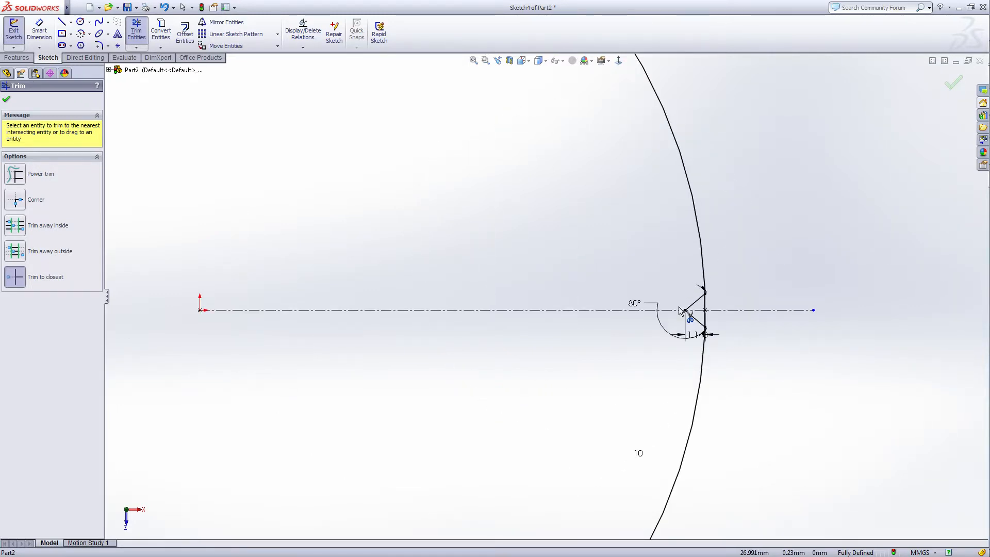
left_click(713, 270)
scroll(365, 346, "up", 3)
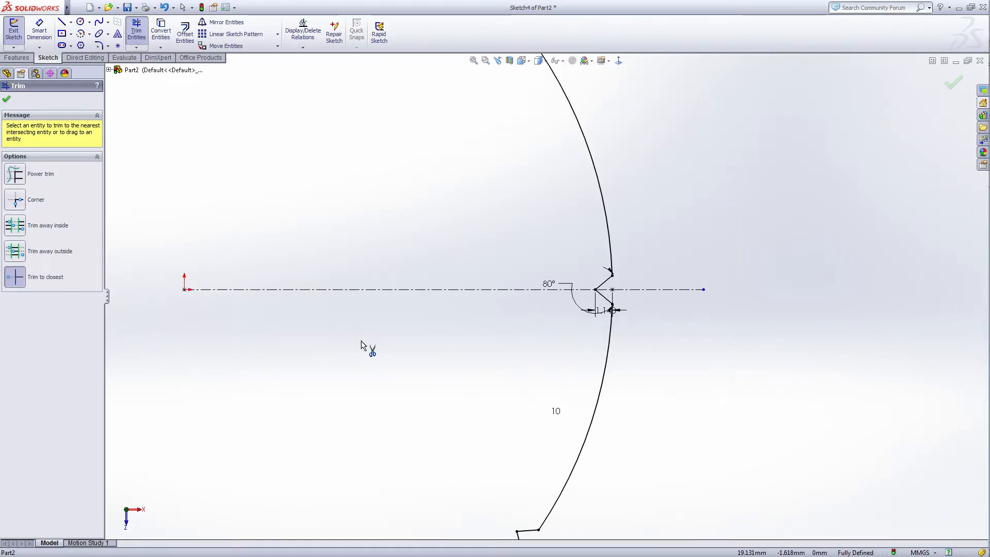
- Exit the finished notched-circle sketch and hide Sketch4
left_click(954, 85)
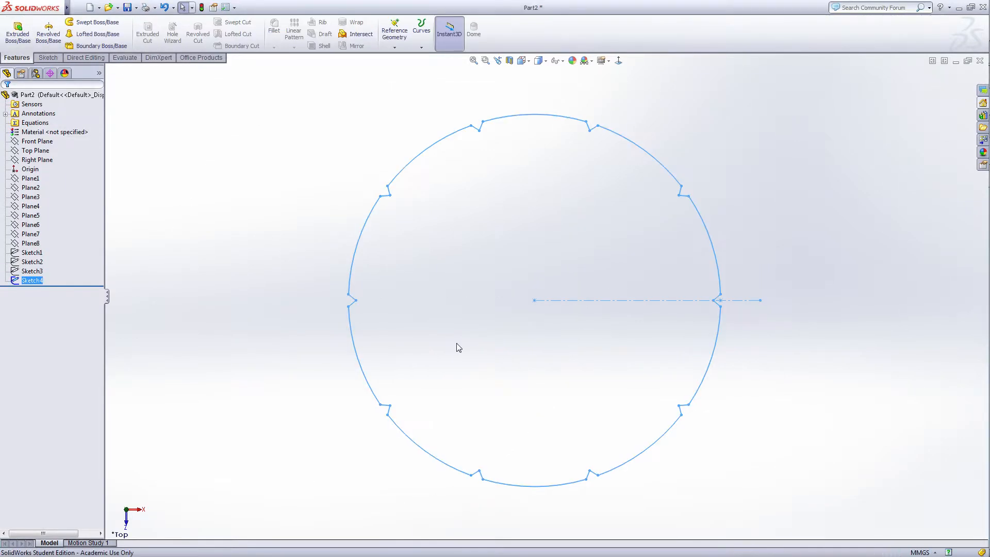
right_click(30, 282)
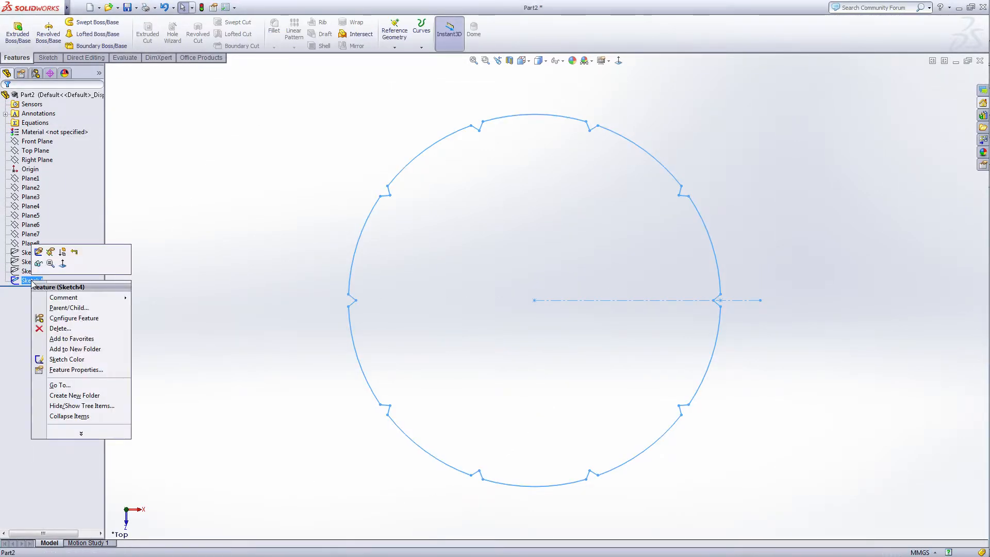
left_click(38, 264)
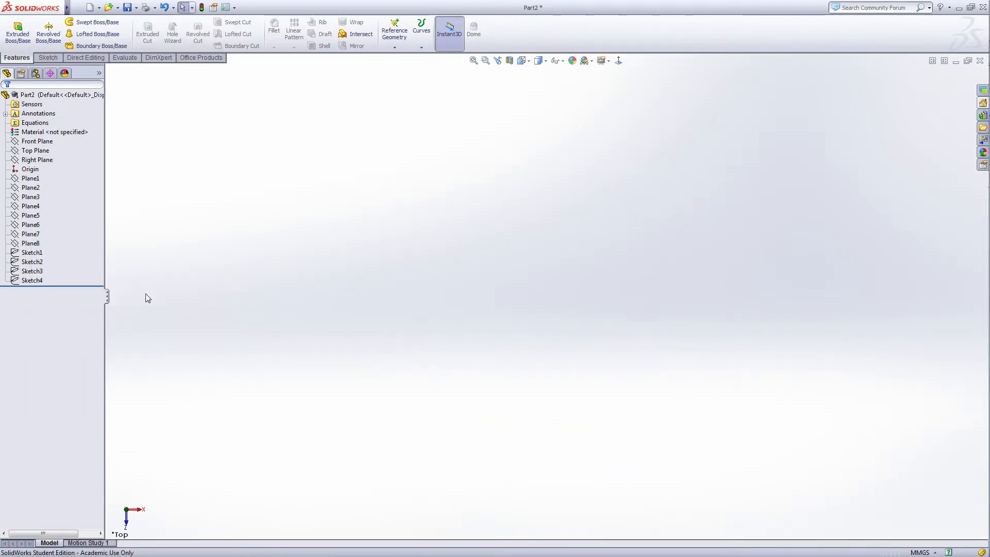
- Start a sketch on Plane4 and draw a circle of about 35 mm radius centred on the origin
left_click(36, 208)
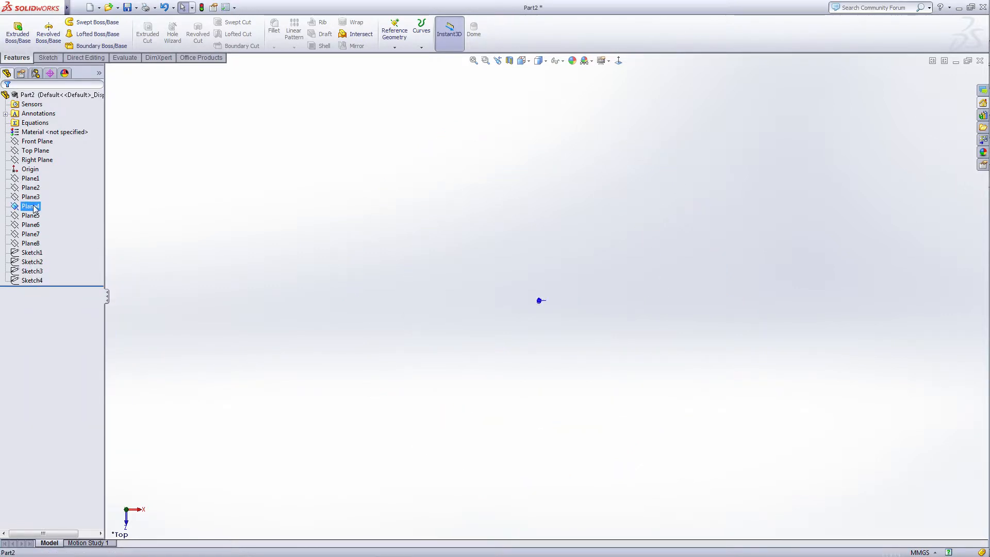
left_click(40, 191)
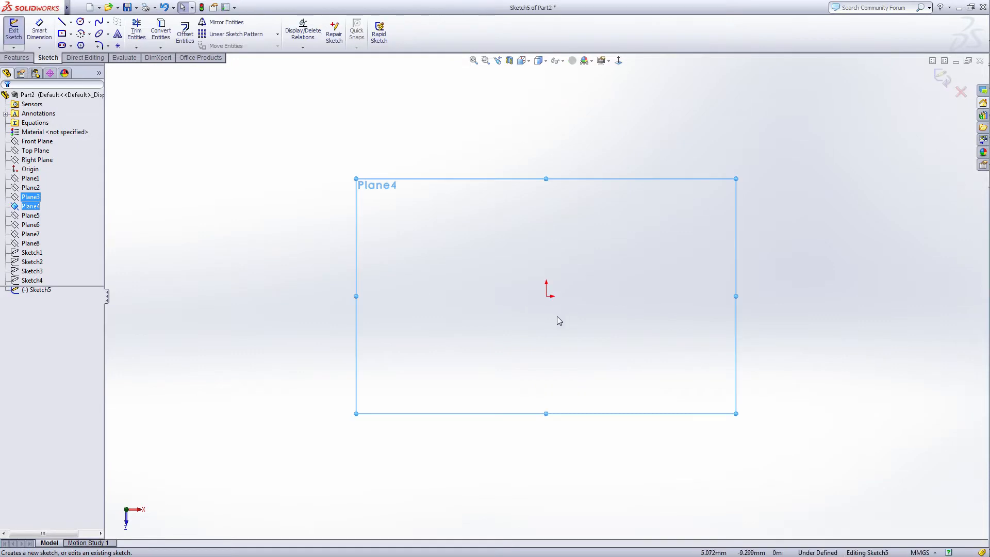
right_click(521, 312)
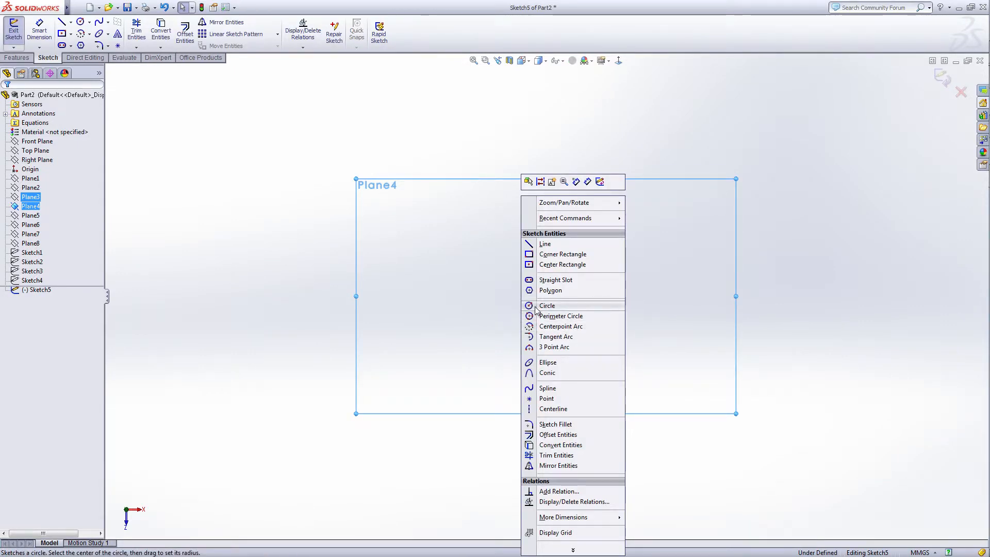
left_click(537, 307)
left_click(546, 296)
left_click(614, 267)
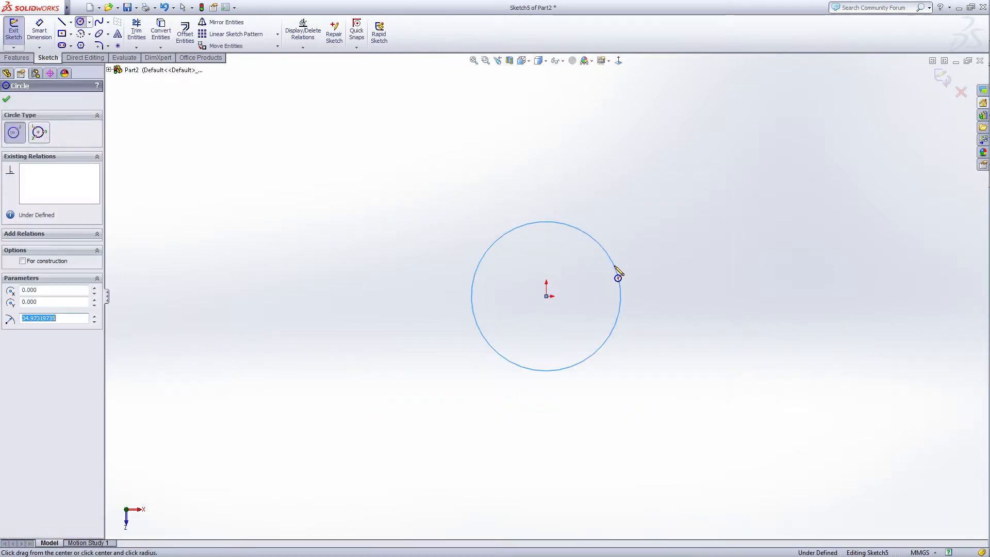
- Dimension the circle's diameter as 60 mm
right_click(615, 267)
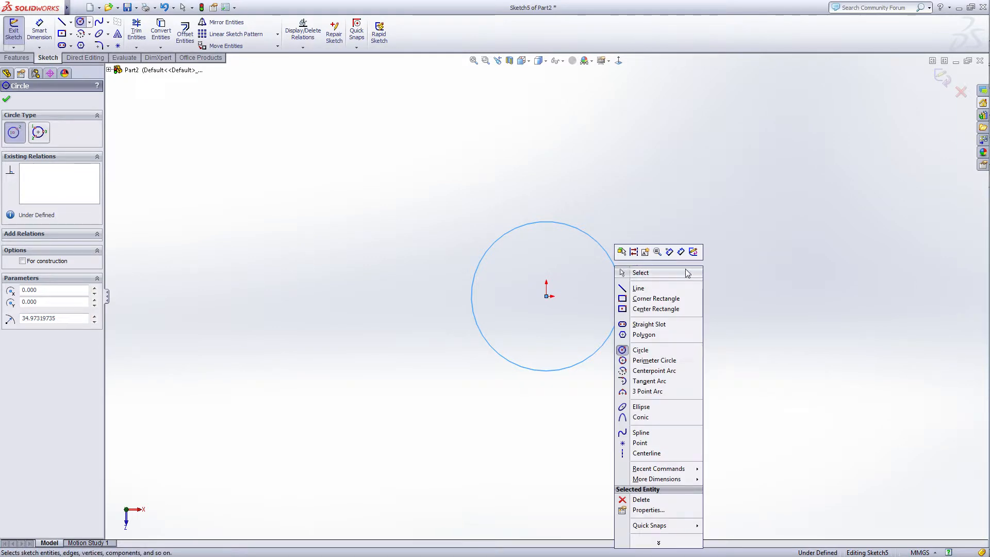
left_click(681, 252)
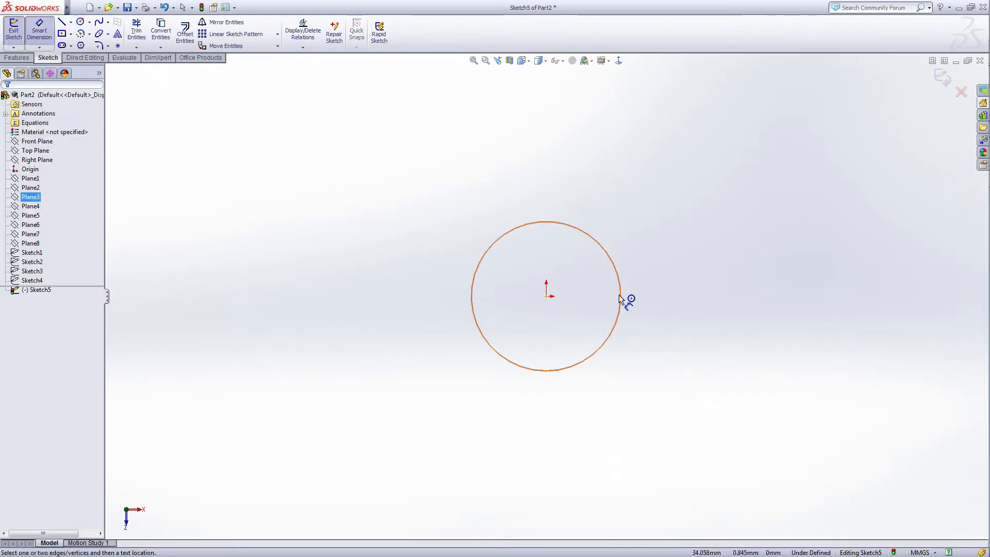
left_click(621, 299)
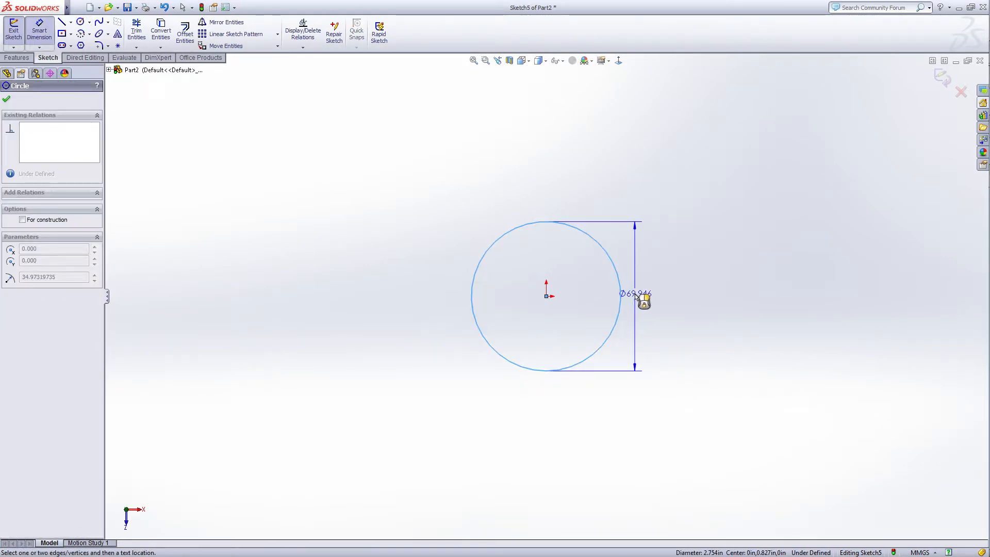
left_click(641, 299)
type("60")
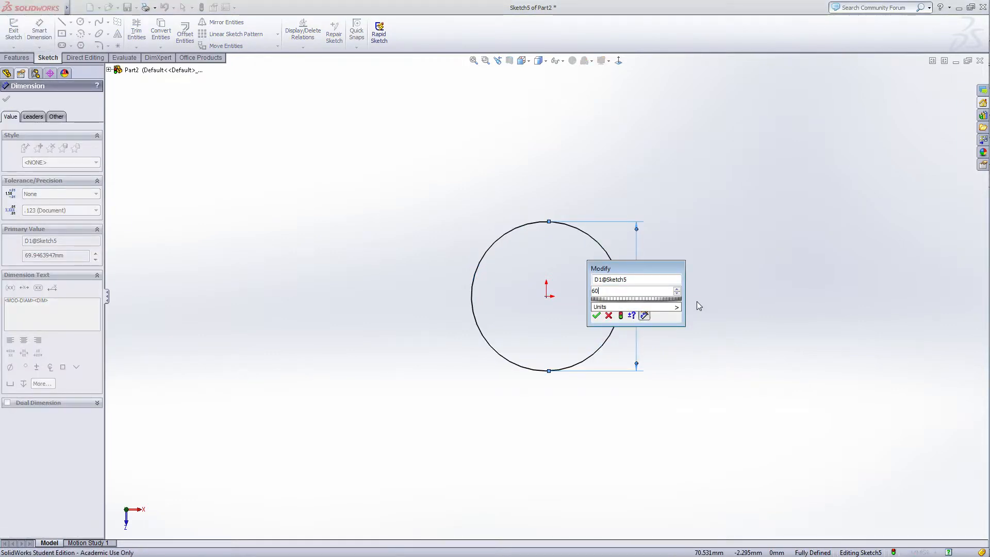
key("Return")
- Draw a horizontal centerline about 36 mm long from the origin to just outside the circle, along positive X
right_click(692, 302)
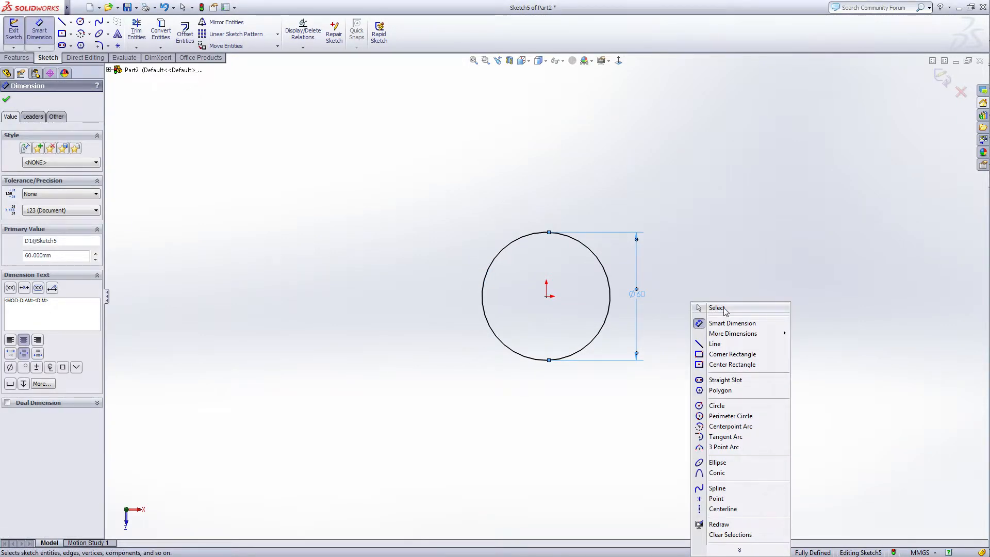
left_click(721, 509)
scroll(583, 310, "up", 5)
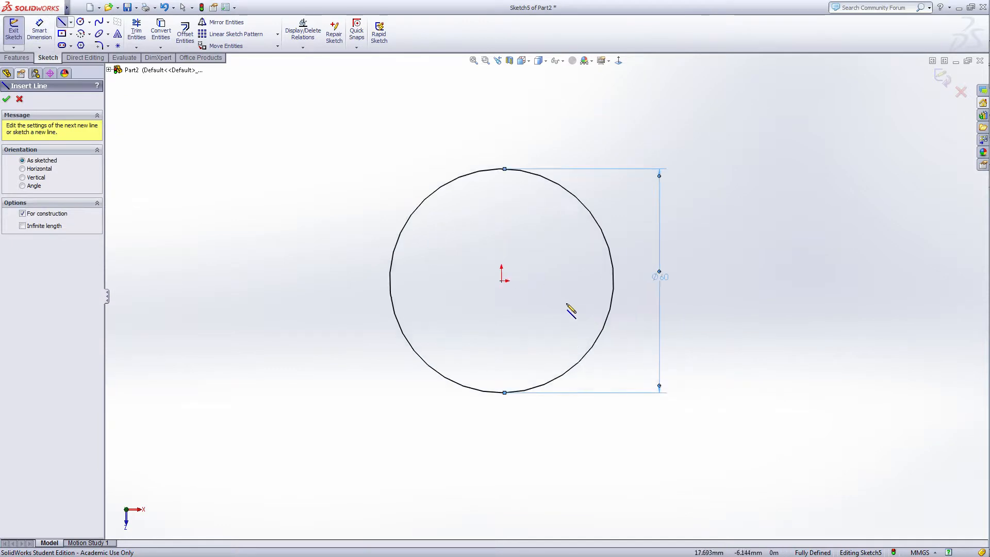
left_click(455, 265)
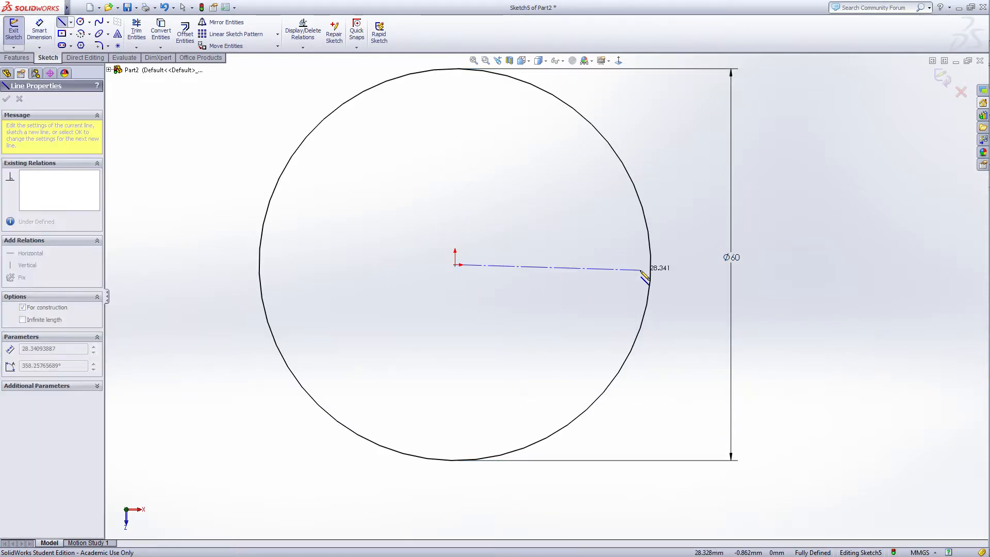
left_click(691, 264)
- Draw a slanted line about 6.4 mm long from the centerline inside the circle up to the circle
right_click(691, 266)
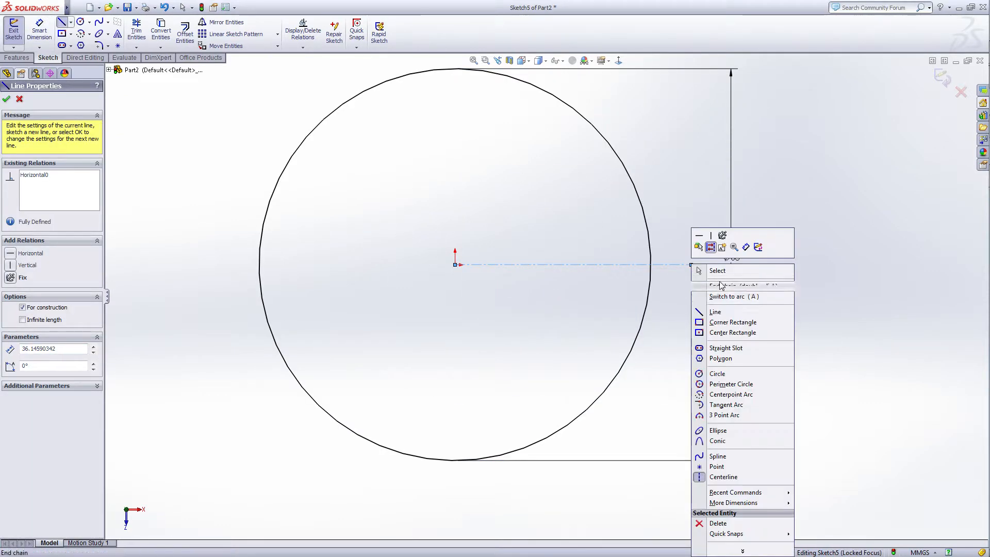
left_click(722, 313)
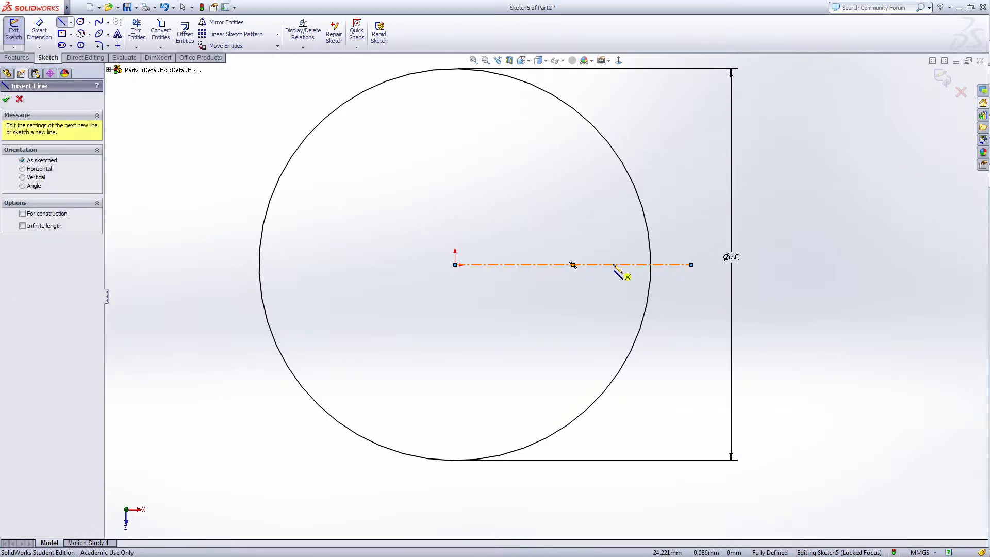
left_click(614, 265)
left_click(650, 244)
right_click(650, 243)
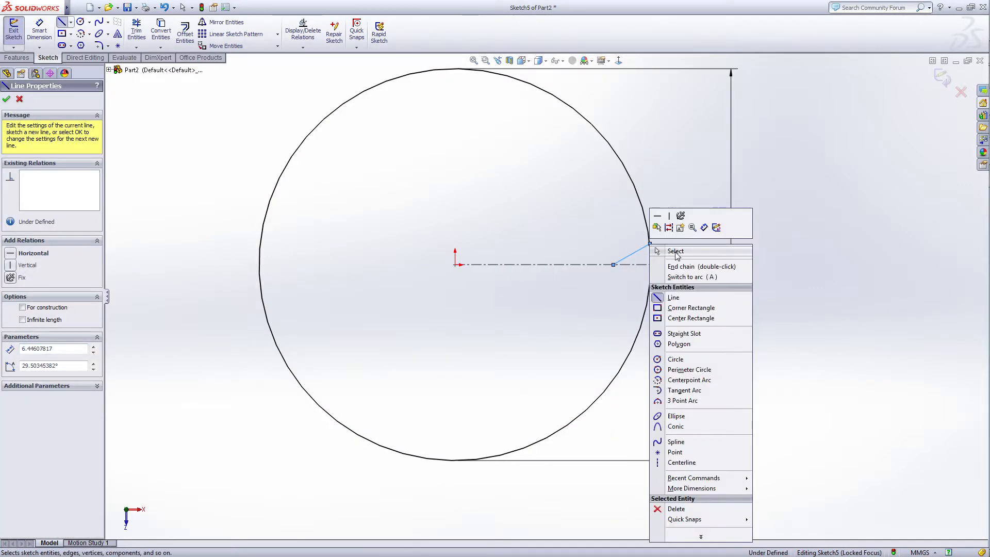
left_click(675, 252)
- Mirror the slanted line about the horizontal centerline to form a V-shaped notch
left_click(221, 23)
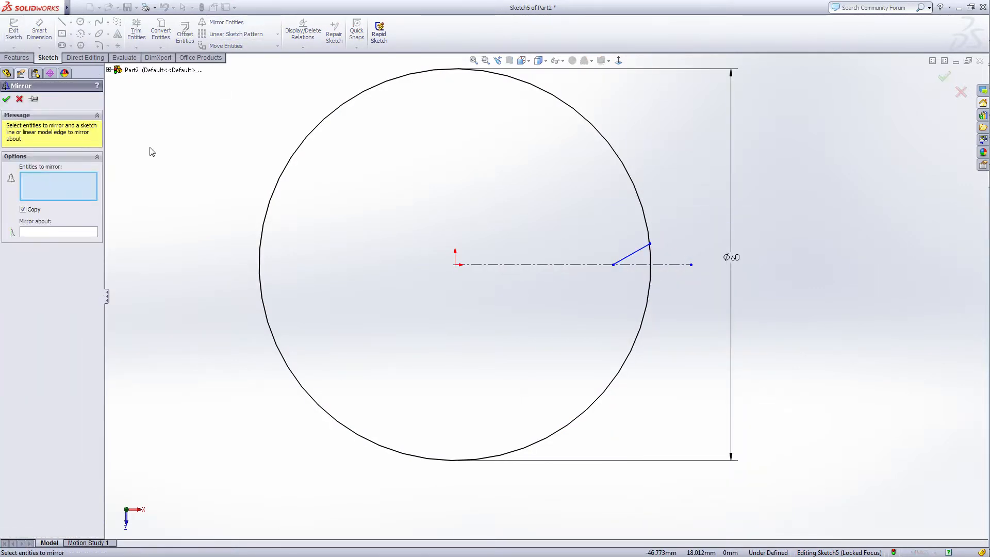
left_click(635, 254)
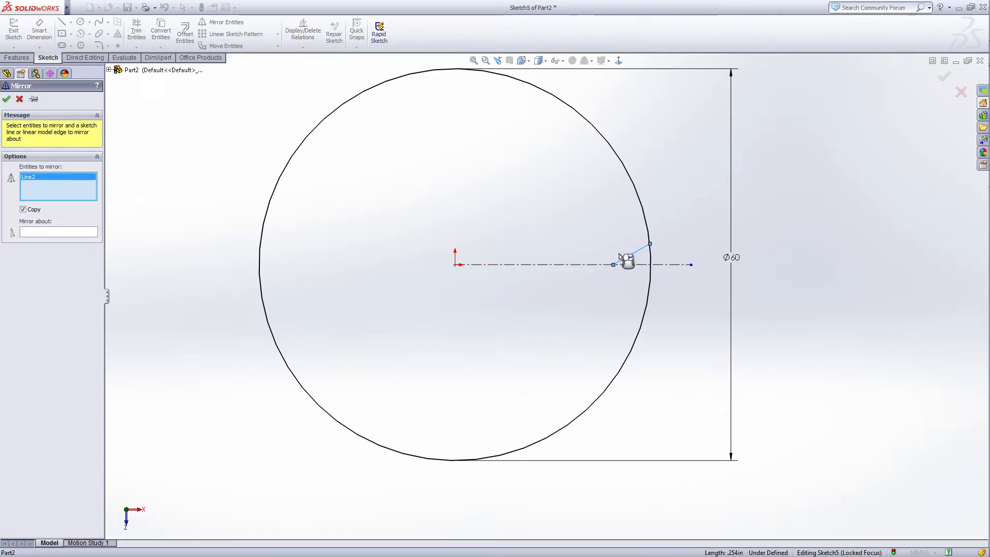
left_click(82, 232)
left_click(586, 265)
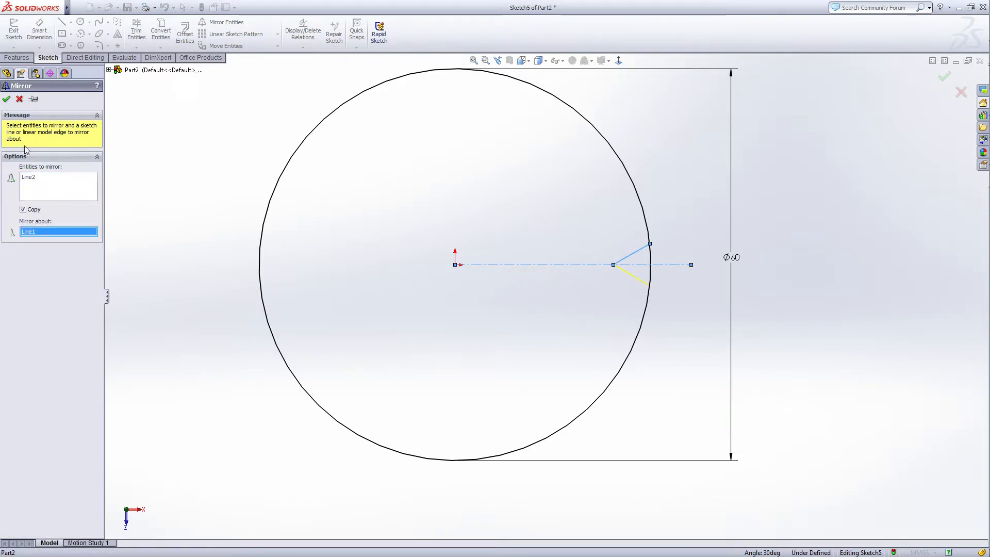
left_click(6, 99)
- Place a sketch point where the centerline crosses the circle
right_click(671, 314)
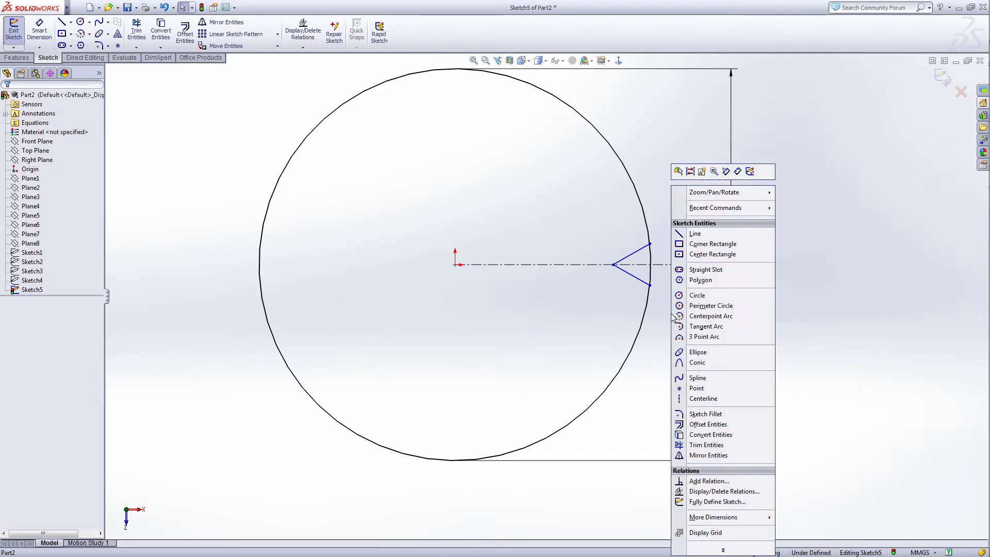
left_click(697, 388)
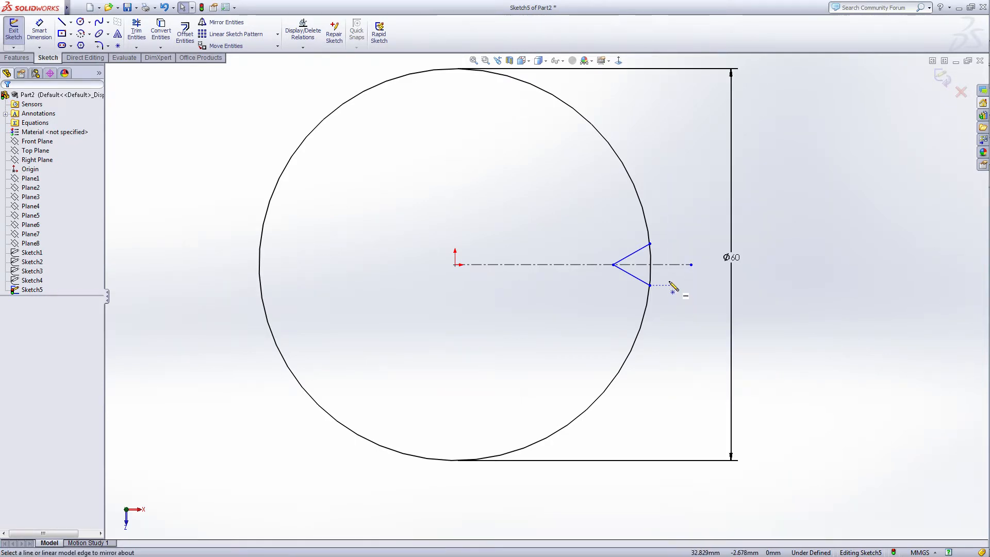
left_click(651, 264)
- Dimension the angle between the two notch lines as 80 degrees
right_click(651, 264)
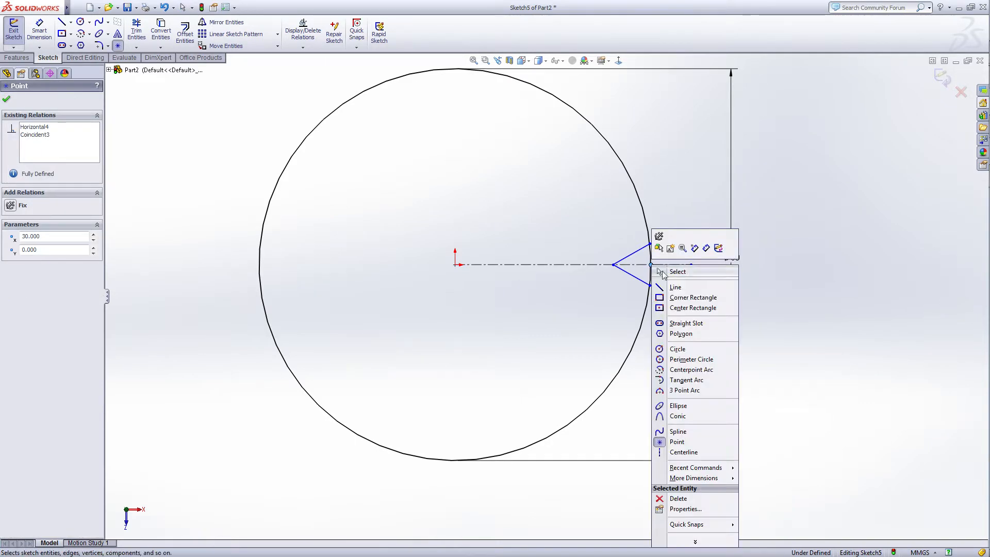
left_click(709, 246)
left_click(633, 254)
left_click(632, 275)
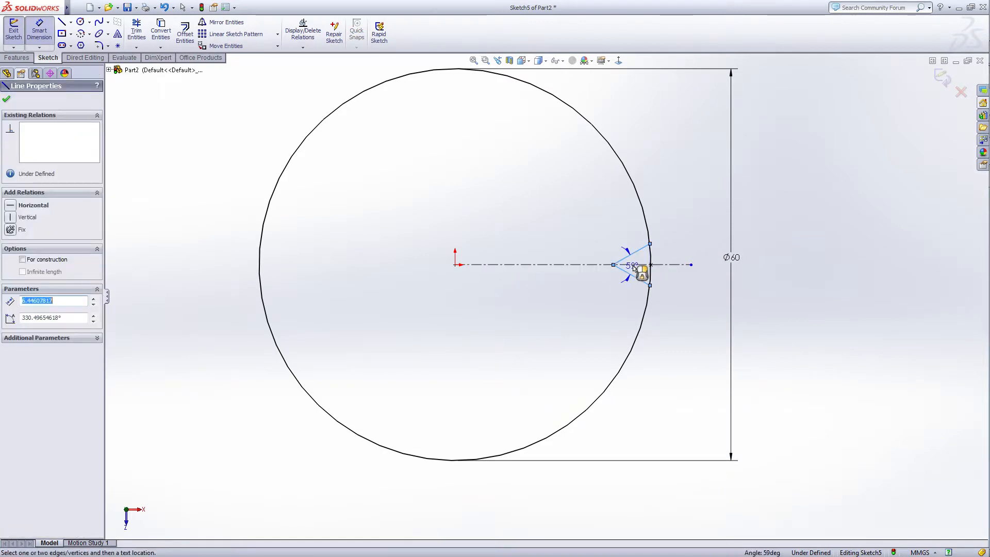
left_click(633, 265)
type("80")
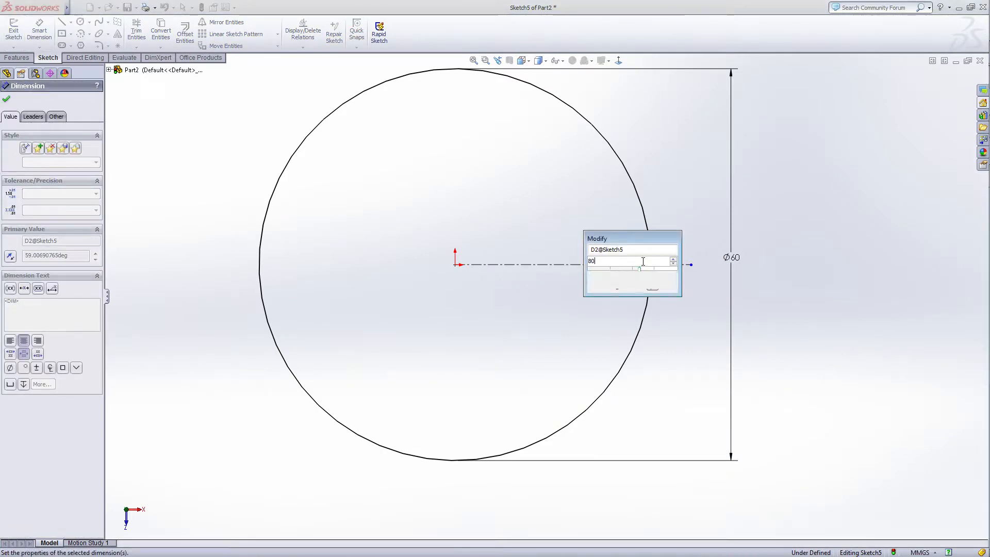
key("Return")
- Dimension the V-notch depth as 1.2 mm between its inner vertex and the sketch point on the circle
scroll(641, 265, "down", 3)
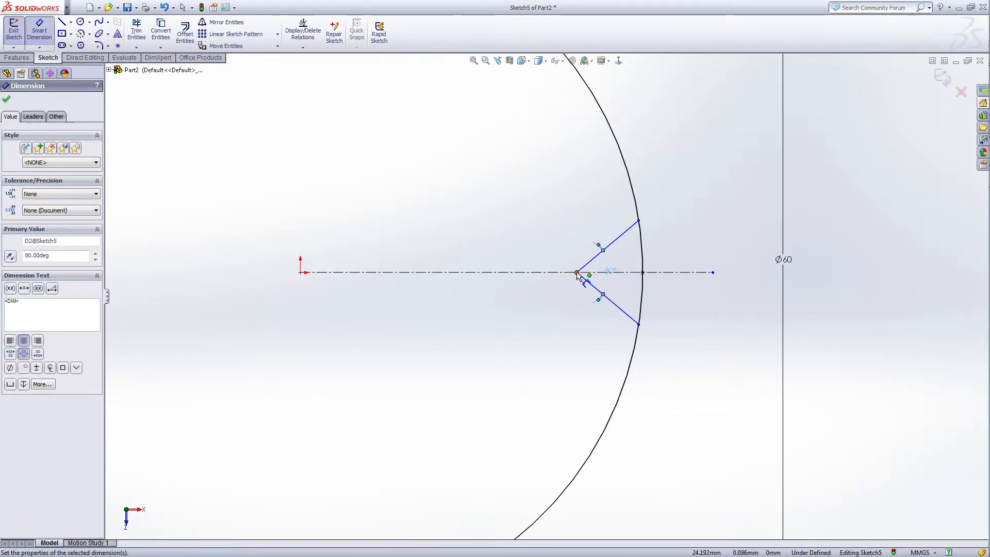
left_click(576, 273)
left_click(642, 272)
left_click(620, 285)
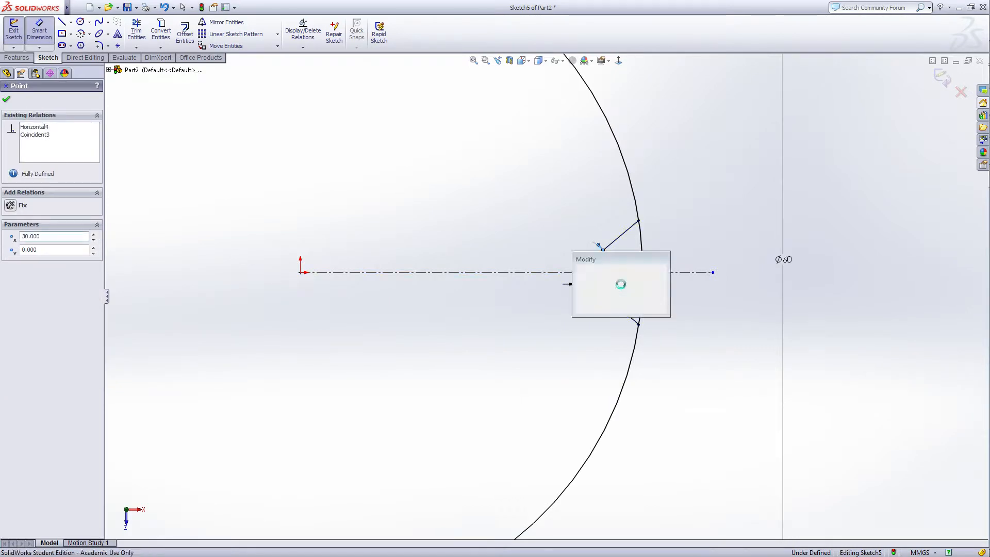
type("1.2")
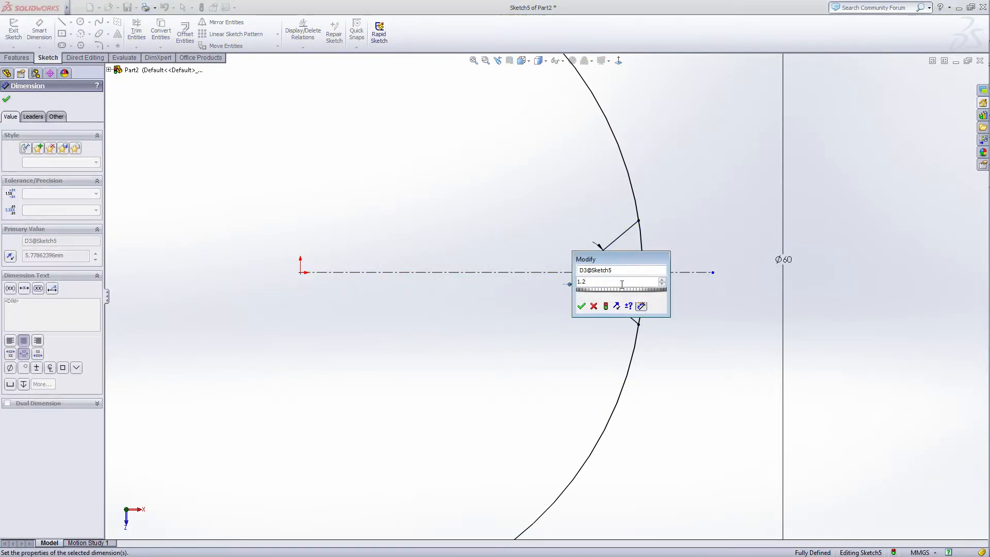
key("Return")
right_click(697, 217)
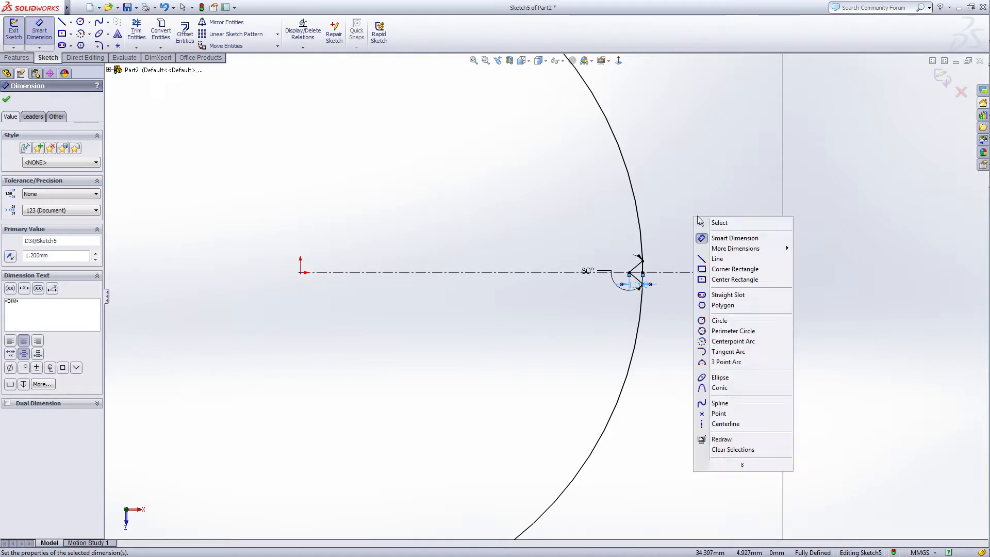
left_click(719, 222)
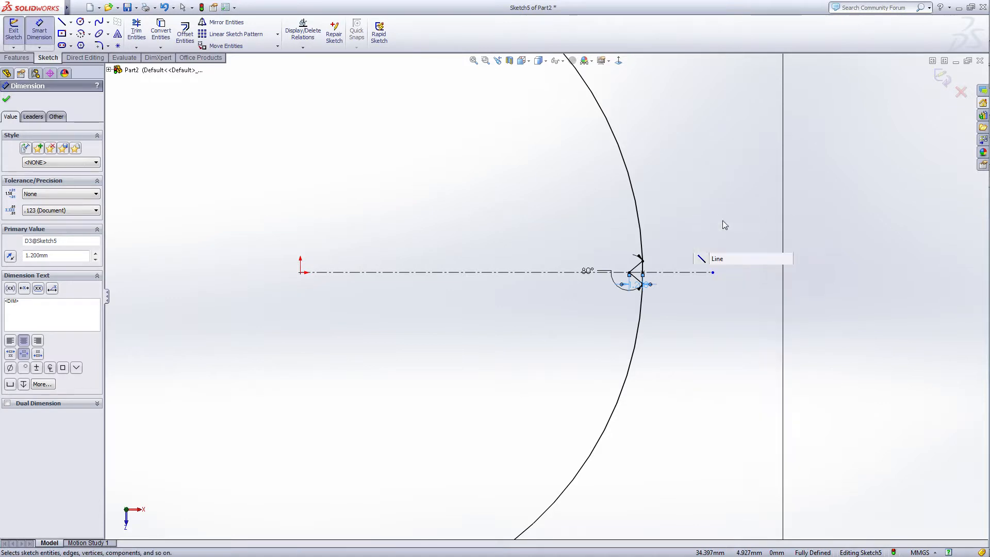
- Circular-pattern the two notch lines around the circle's center with 10 equally spaced instances over 360 degrees
left_click(276, 34)
left_click(255, 62)
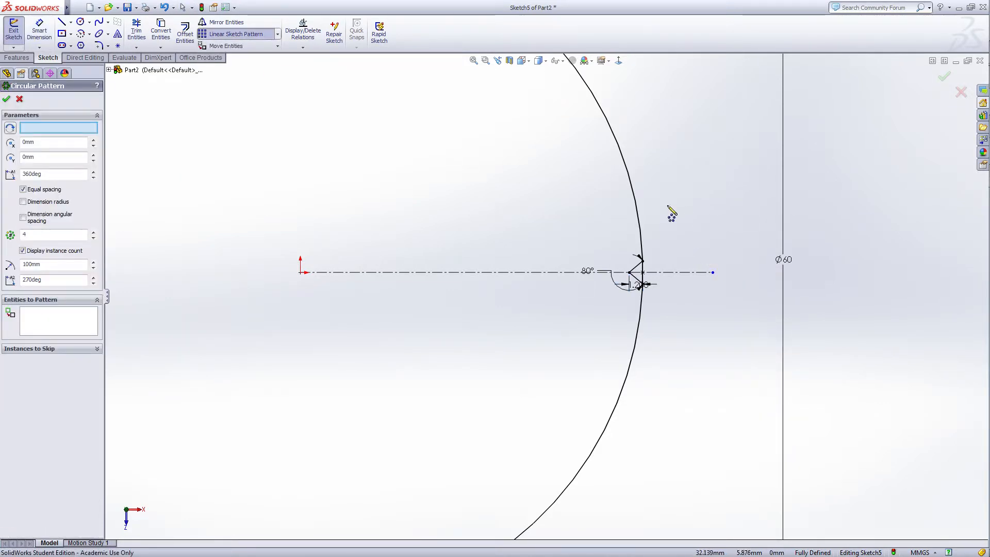
left_click(643, 211)
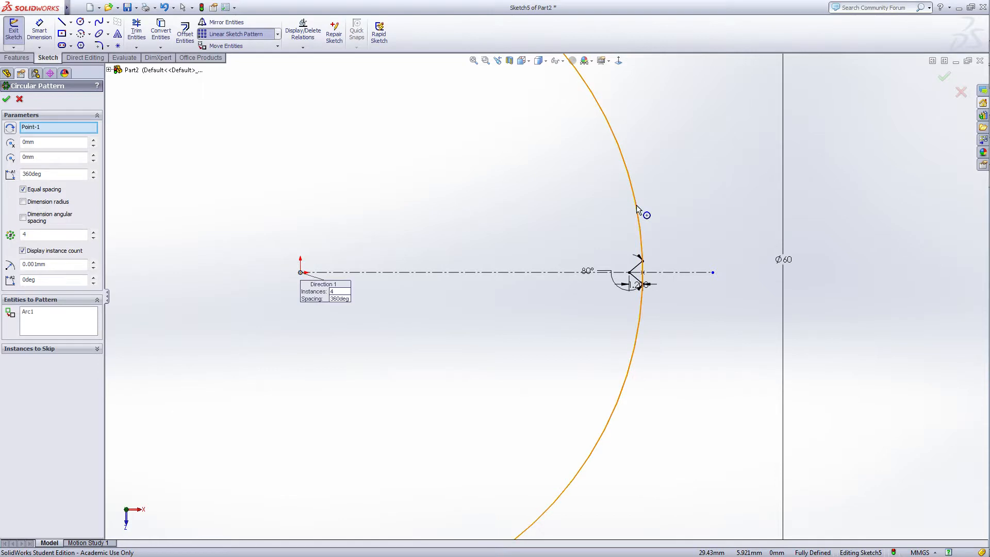
double_click(35, 236)
type("10")
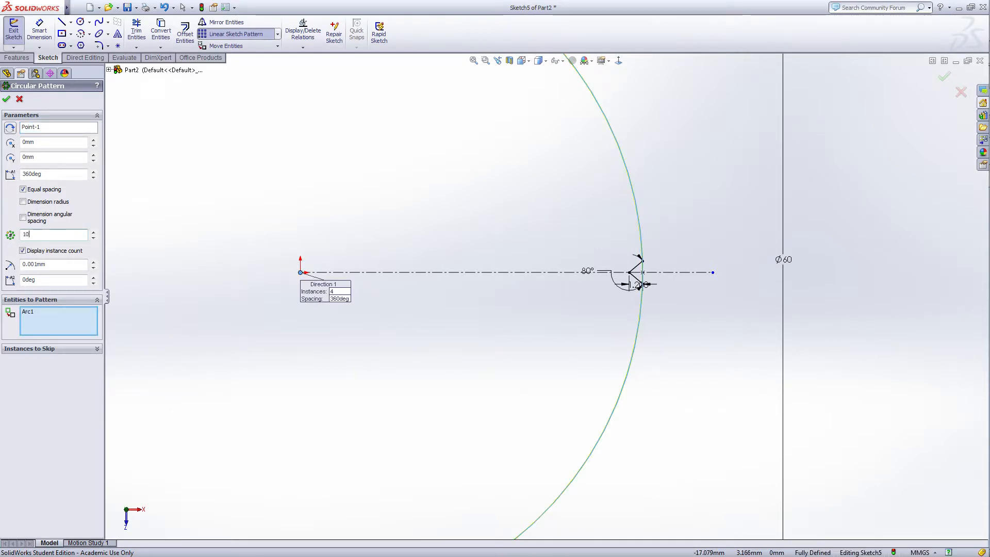
right_click(65, 316)
left_click(124, 323)
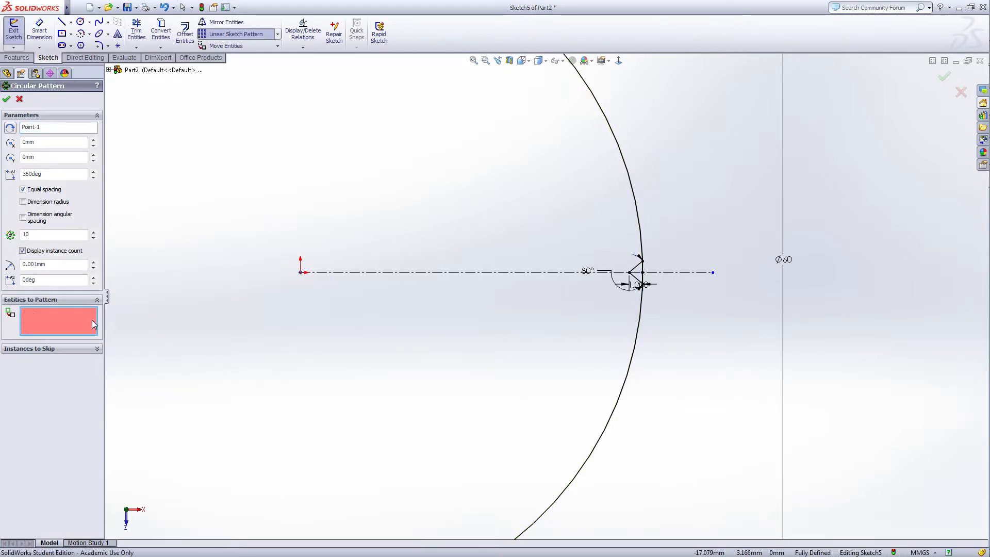
left_click(635, 278)
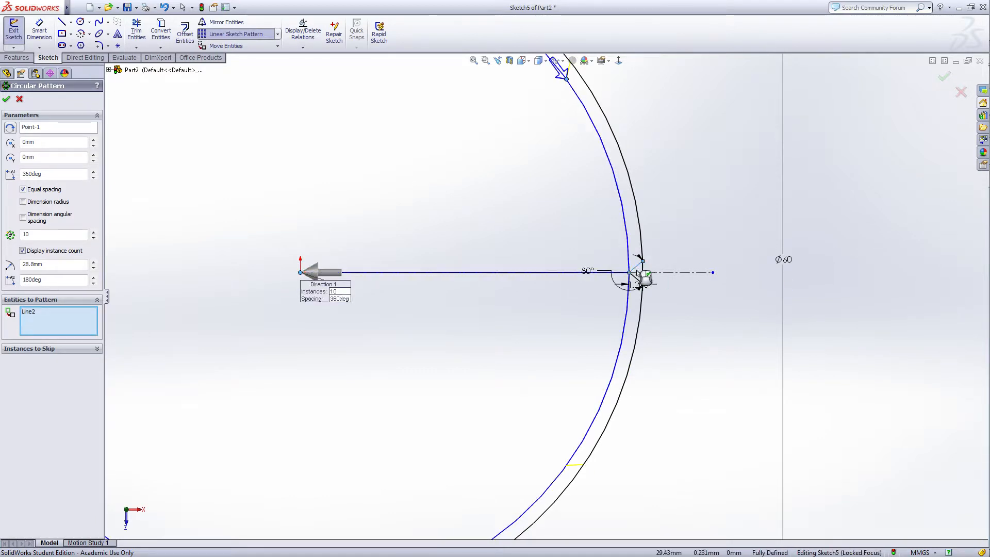
left_click(6, 99)
key("f")
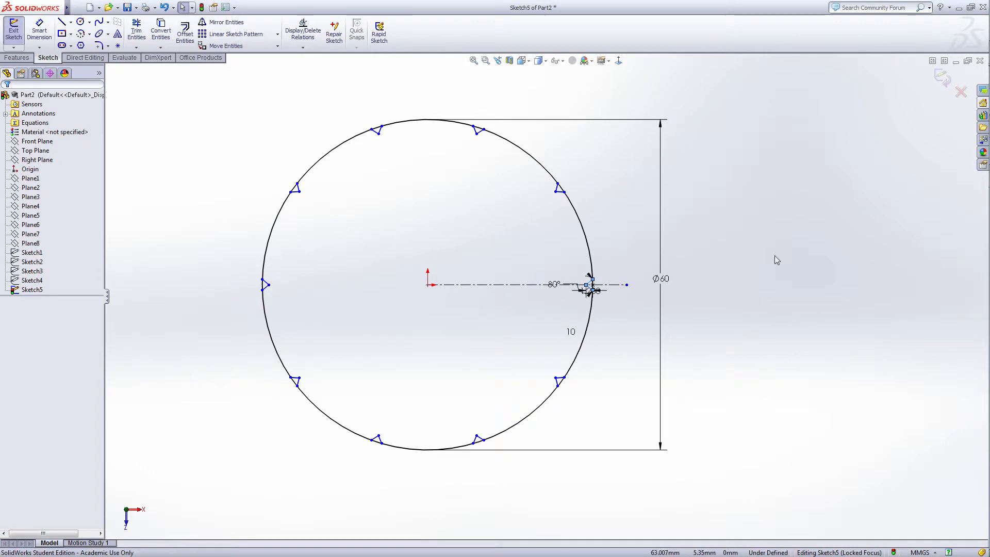
- Fully define the sketch for all entities, using baseline dimensions from the origin
right_click(715, 238)
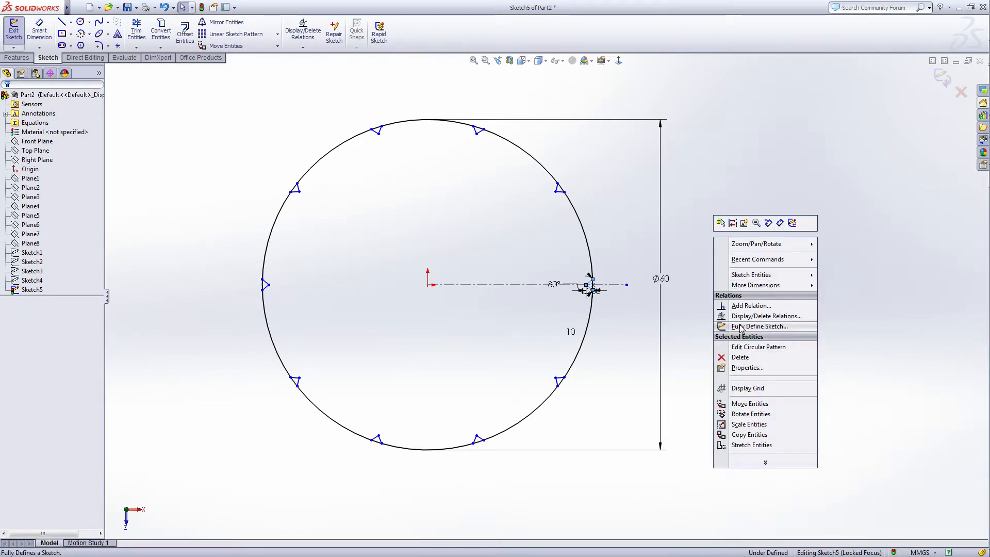
left_click(759, 326)
left_click(6, 99)
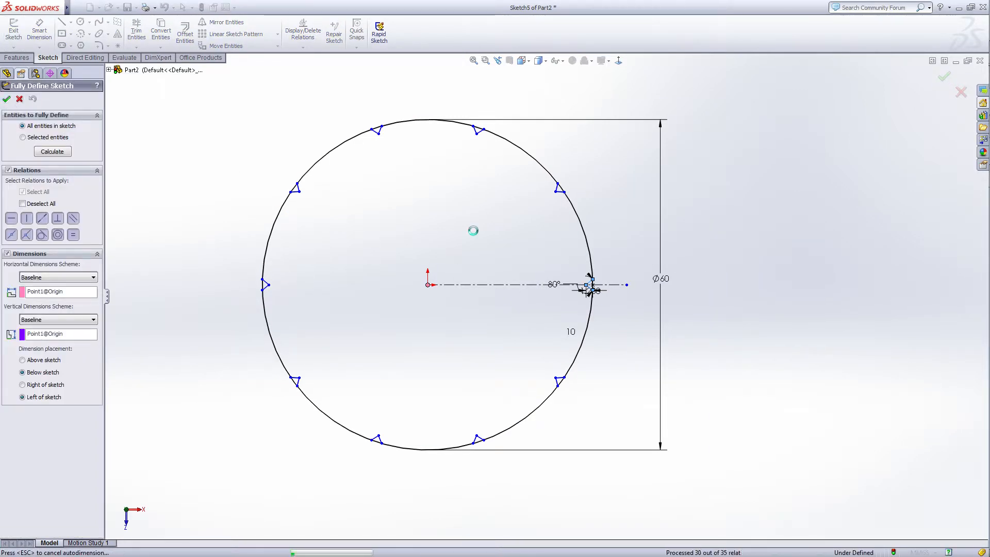
- Trim to closest the circle segments that close the four upper notches and the leftmost notch
left_click(143, 44)
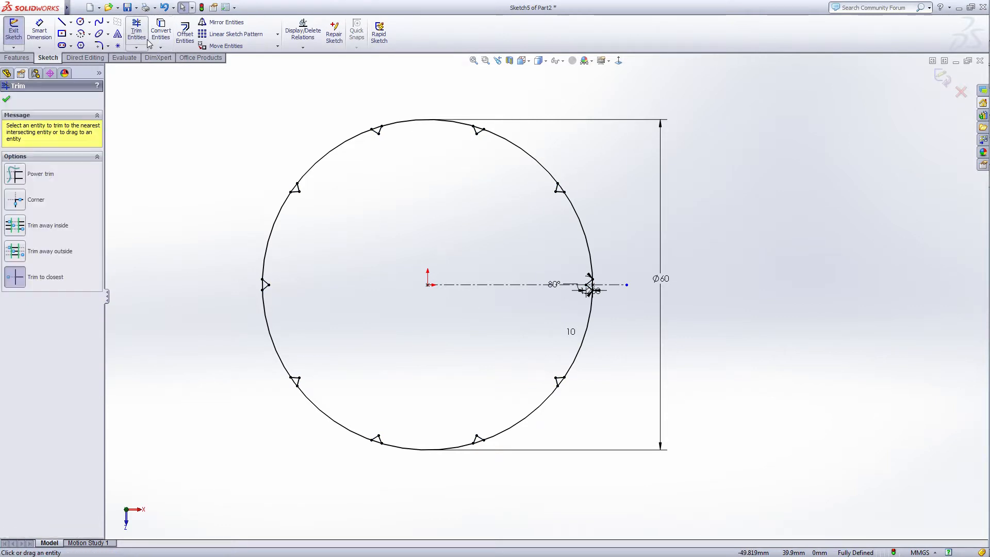
scroll(436, 106, "down", 5)
left_click(532, 146)
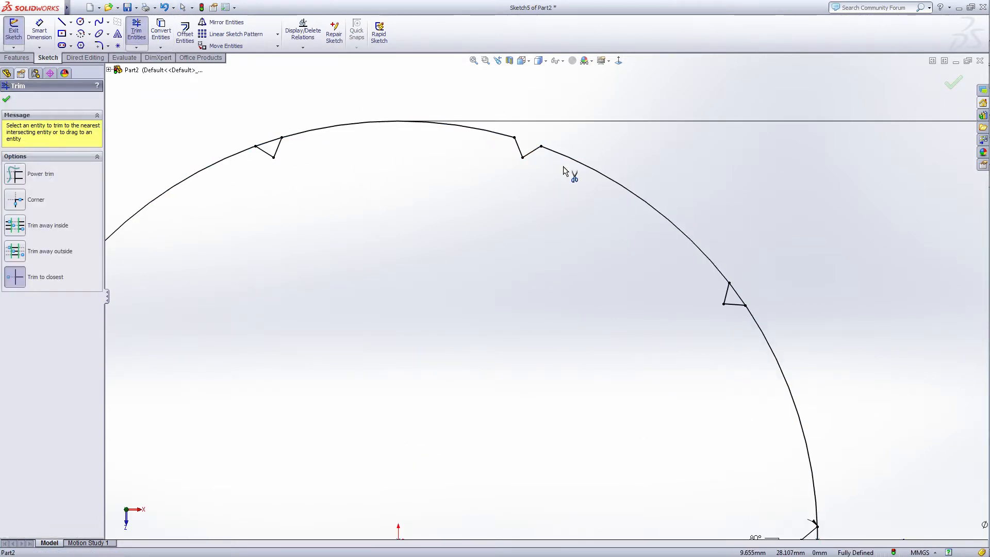
left_click(738, 294)
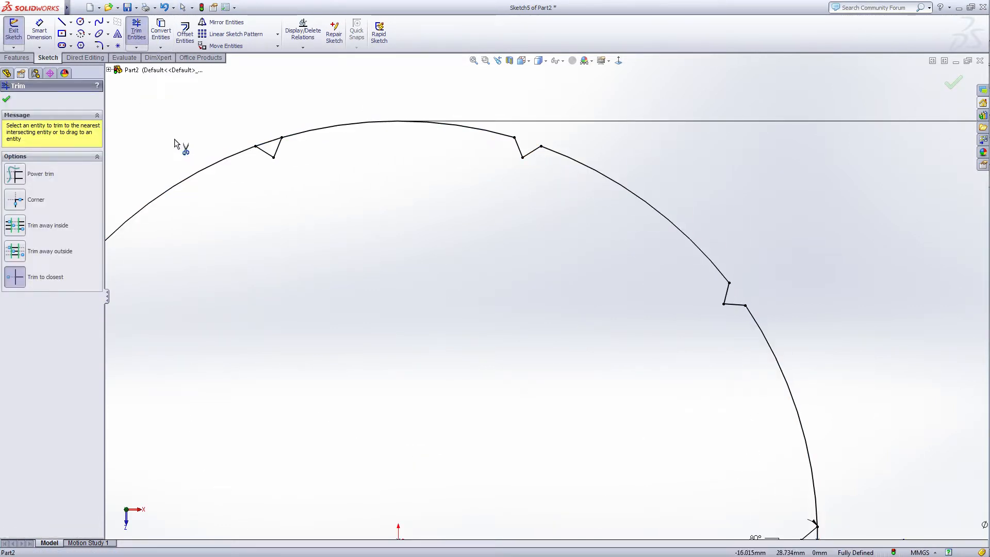
left_click(267, 142)
scroll(214, 262, "up", 4)
scroll(352, 352, "down", 4)
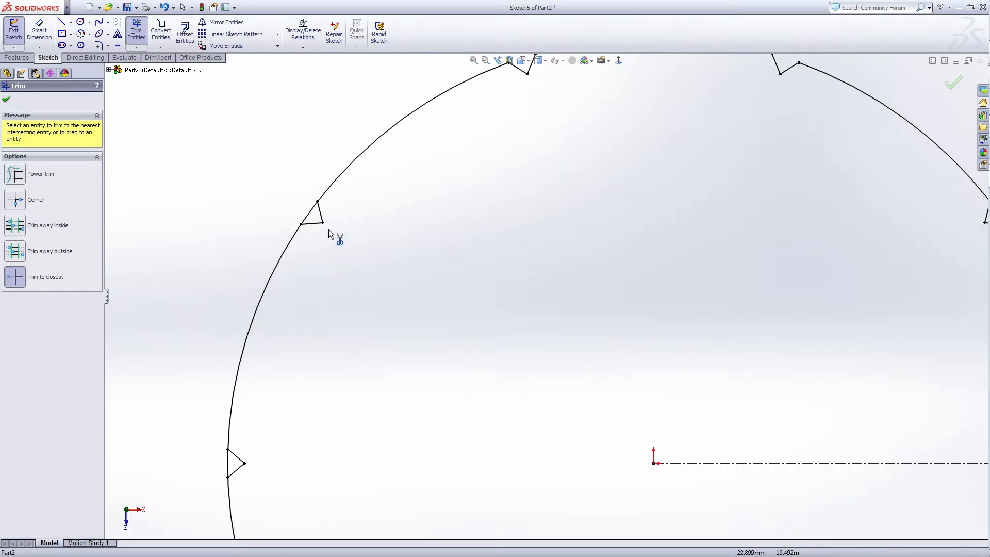
left_click(309, 212)
left_click(230, 470)
- Trim away the circle segments that close the four lower notches
scroll(499, 416, "up", 4)
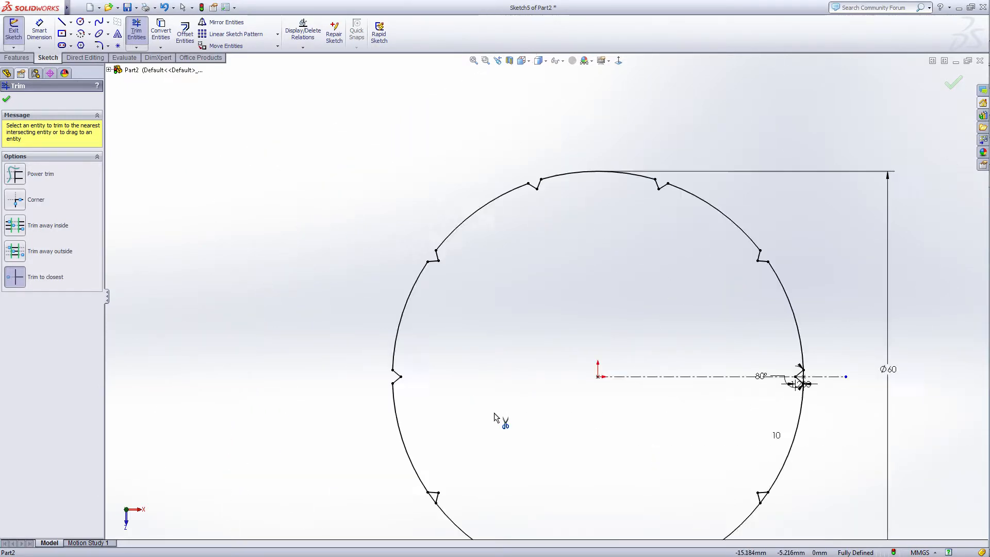
scroll(464, 449, "down", 4)
scroll(532, 439, "up", 4)
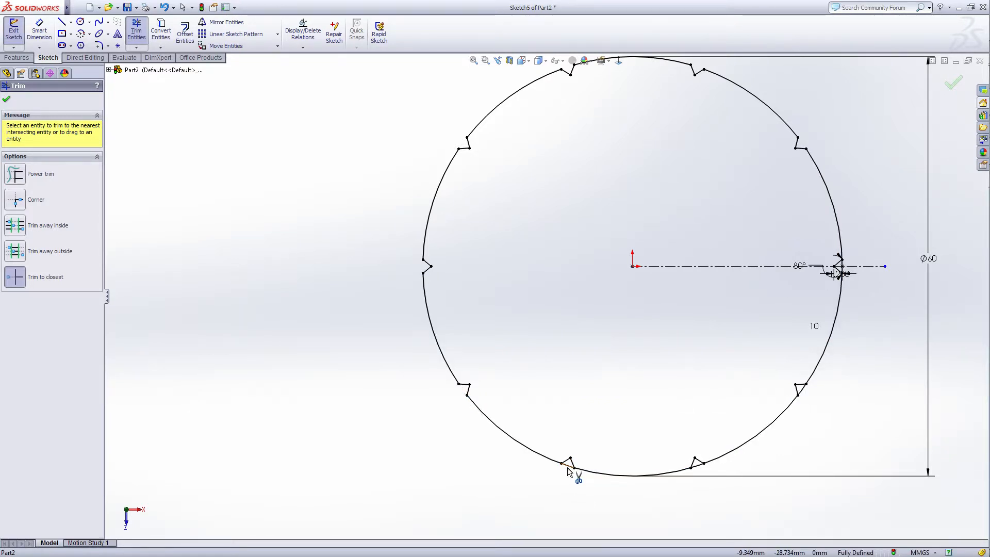
scroll(567, 470, "down", 3)
left_click(572, 422)
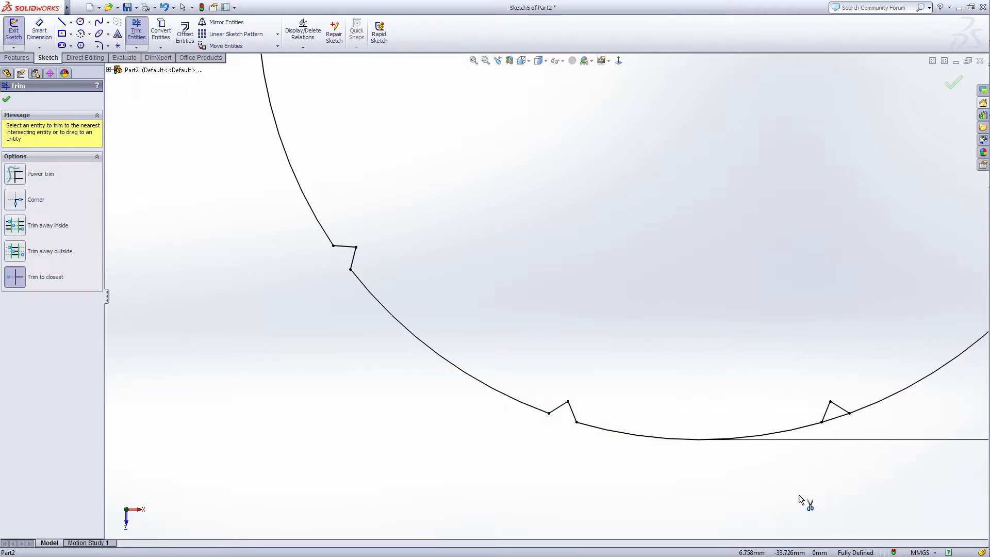
left_click(841, 415)
scroll(902, 390, "up", 3)
scroll(820, 271, "down", 3)
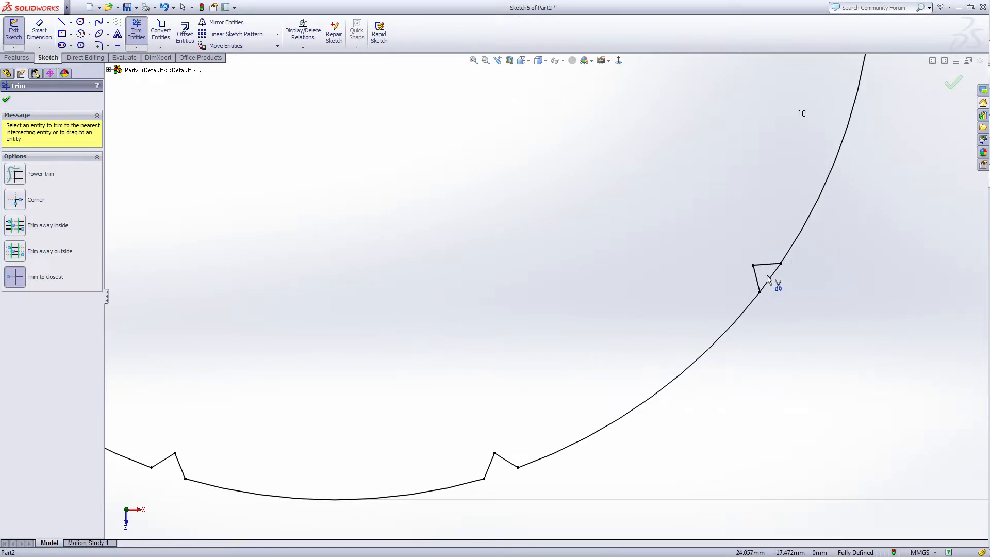
scroll(763, 206, "up", 3)
scroll(692, 212, "down", 4)
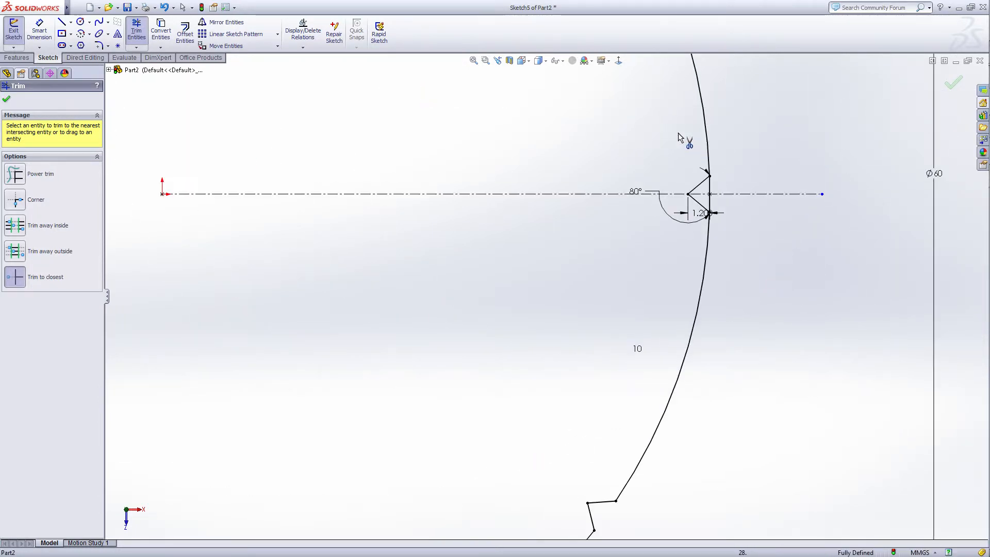
- Trim both circle segments across the original dimensioned notch on the centerline and finish trimming
left_click(702, 225)
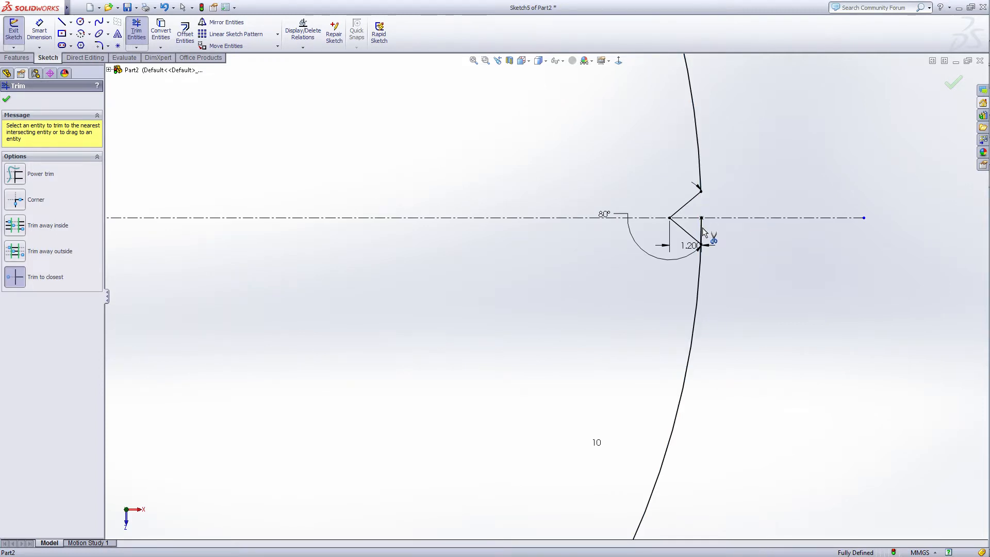
scroll(536, 299, "up", 2)
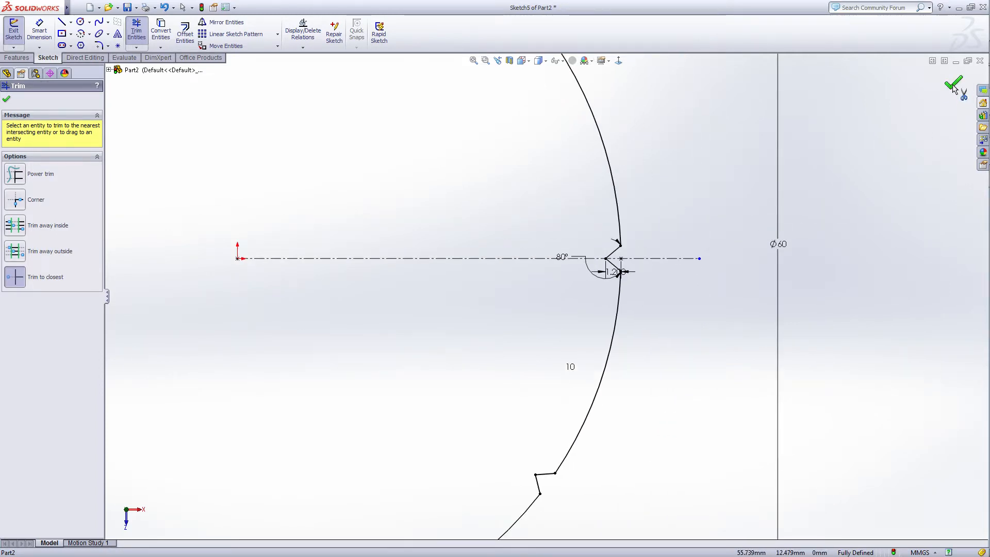
scroll(491, 283, "up", 2)
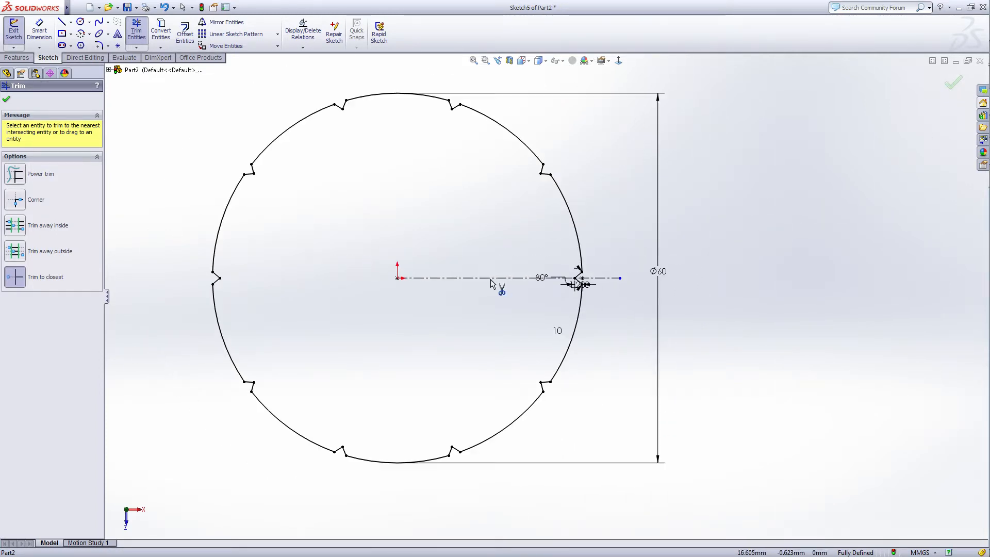
left_click(953, 84)
- Exit the notched 60 mm profile sketch and hide Sketch5
left_click(941, 78)
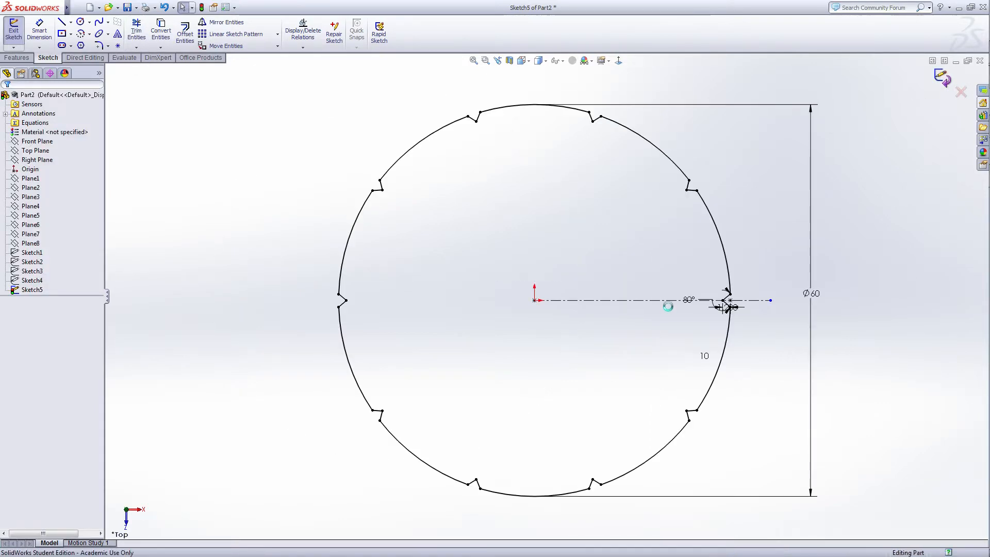
key("z")
key("z")
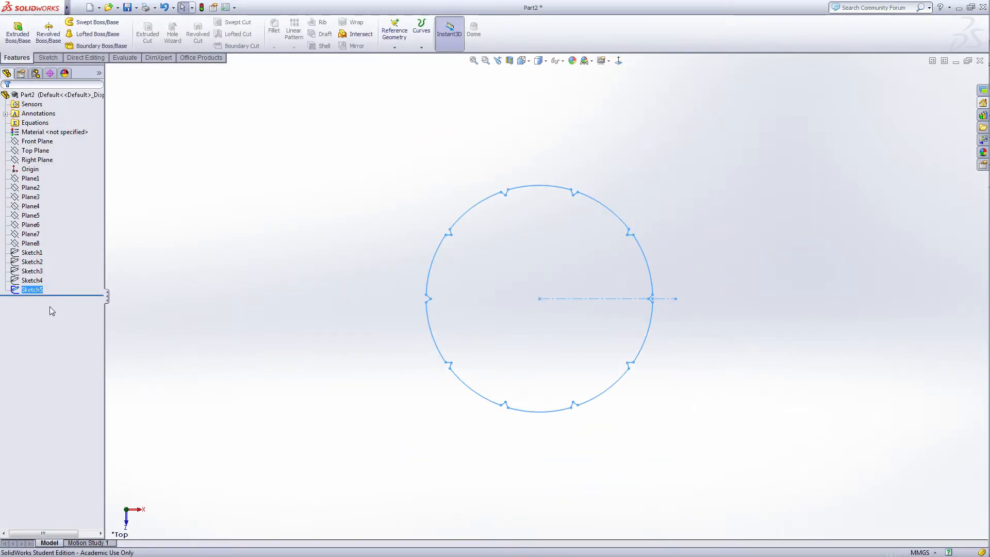
right_click(32, 291)
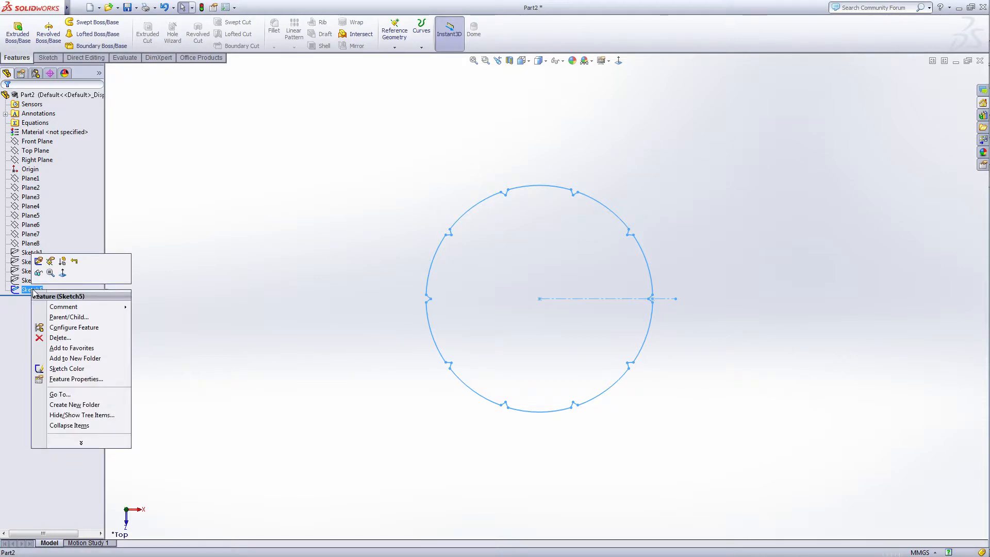
left_click(38, 273)
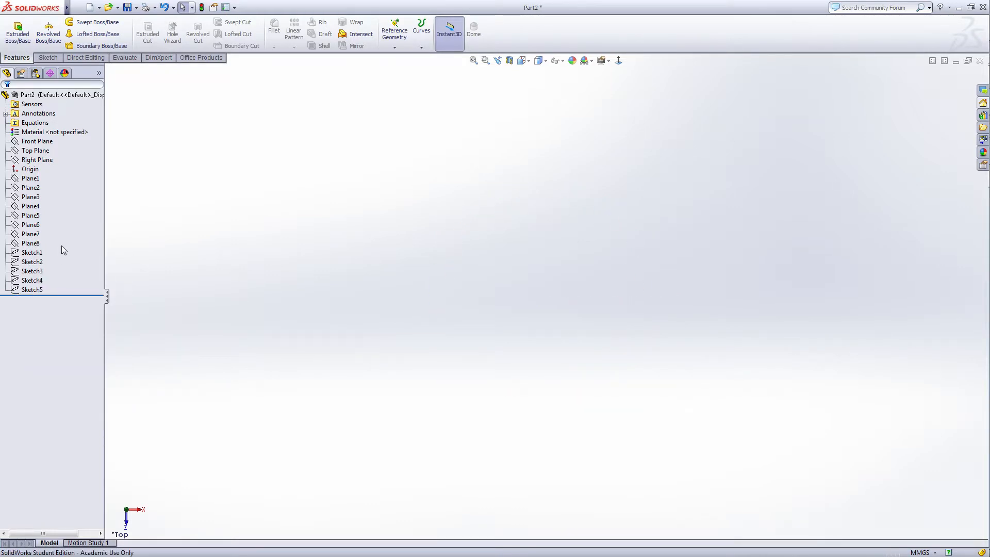
- Show Sketch4 as a reference for the next profile
left_click(31, 216)
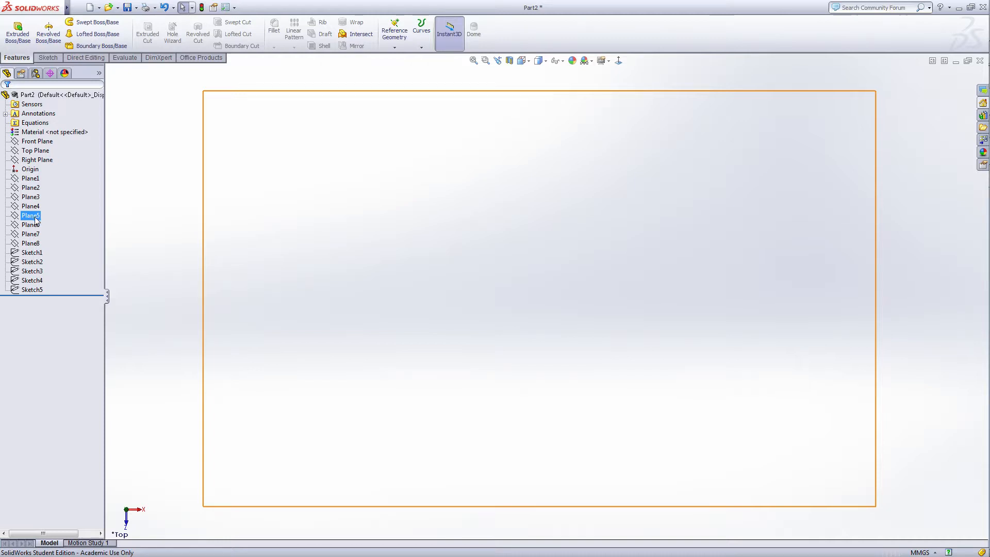
left_click(40, 282)
left_click(76, 307)
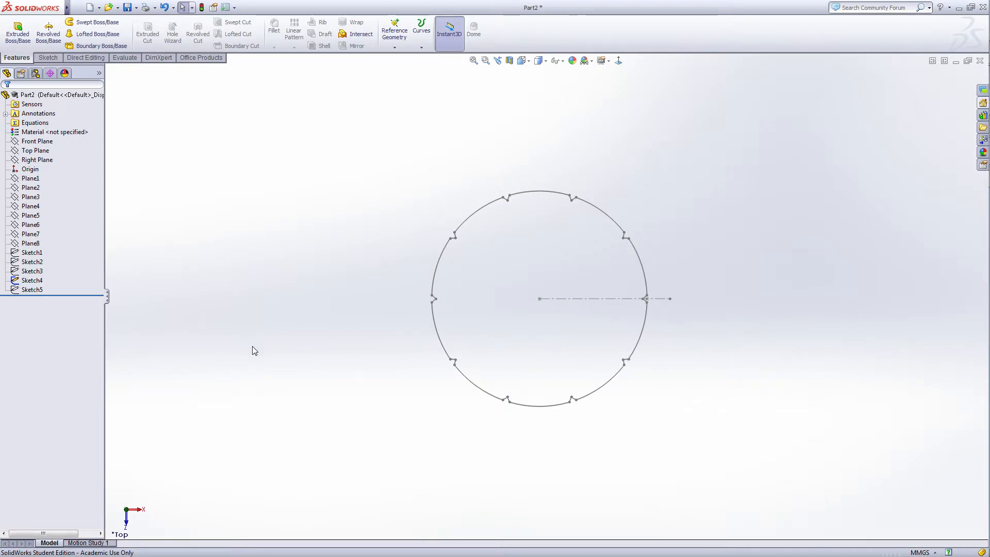
- Start a new sketch on Plane5 with the Sketch4 profile in view
middle_click_drag(252, 346, 253, 230)
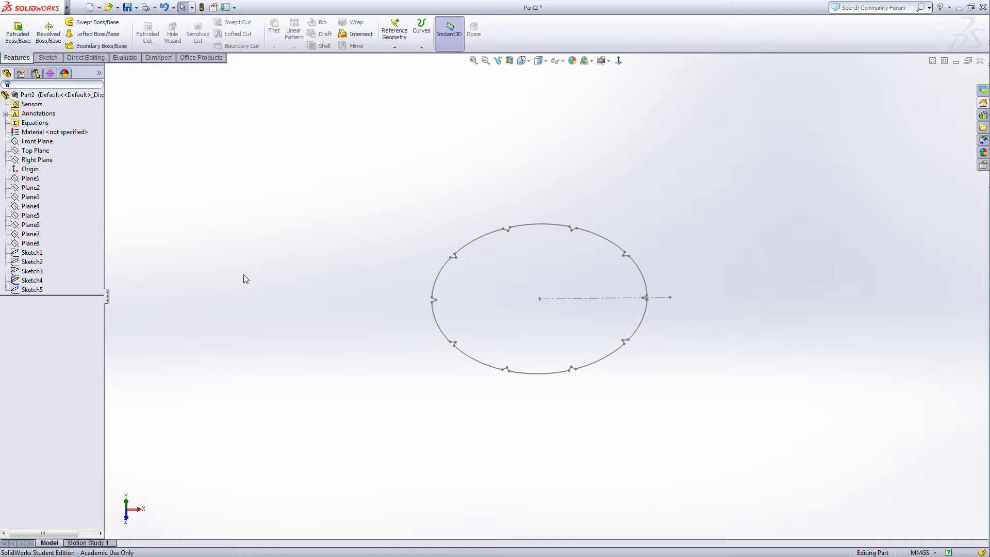
left_click(31, 215)
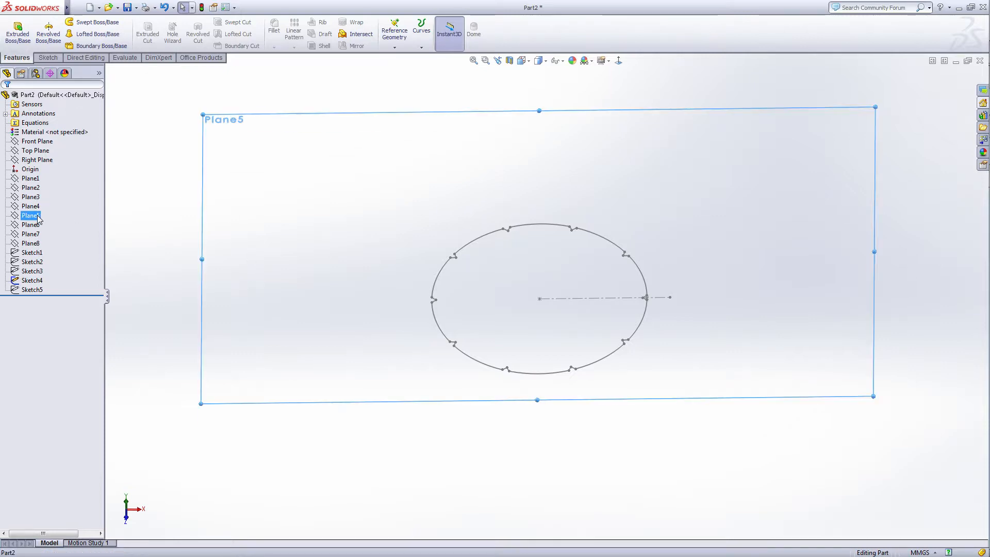
left_click(47, 199)
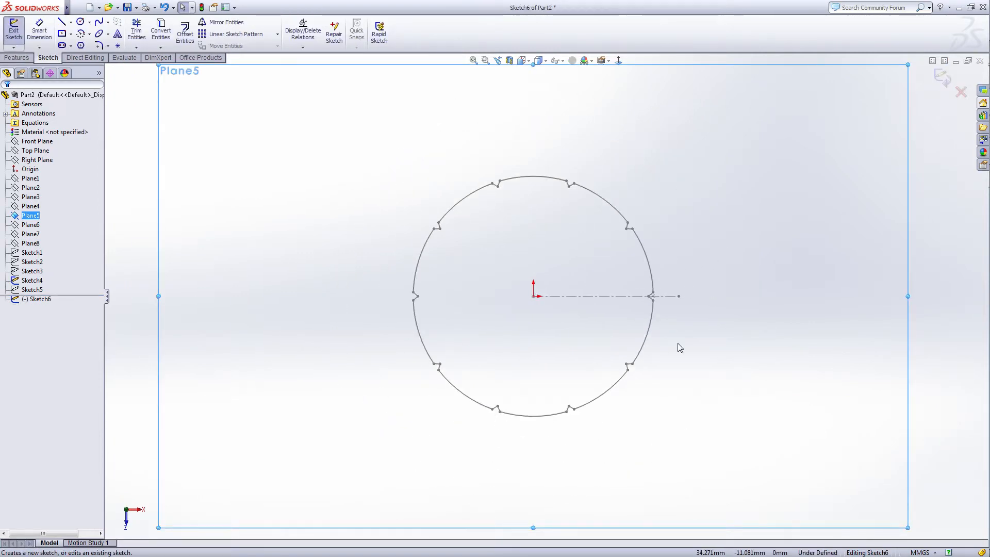
scroll(678, 336, "down", 4)
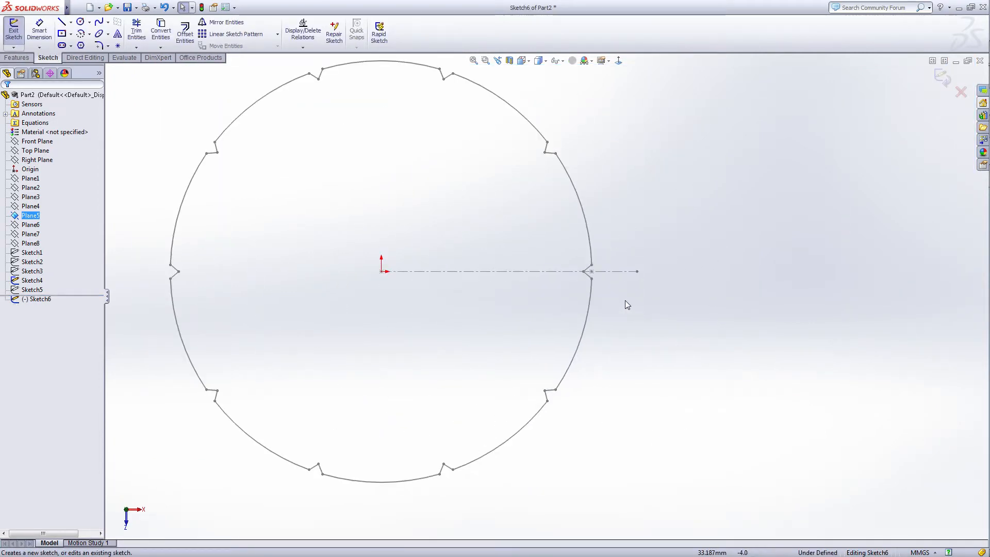
- Convert the full notched Sketch4 outline into the Plane5 sketch using chain selection, and exit the sketch
left_click(164, 39)
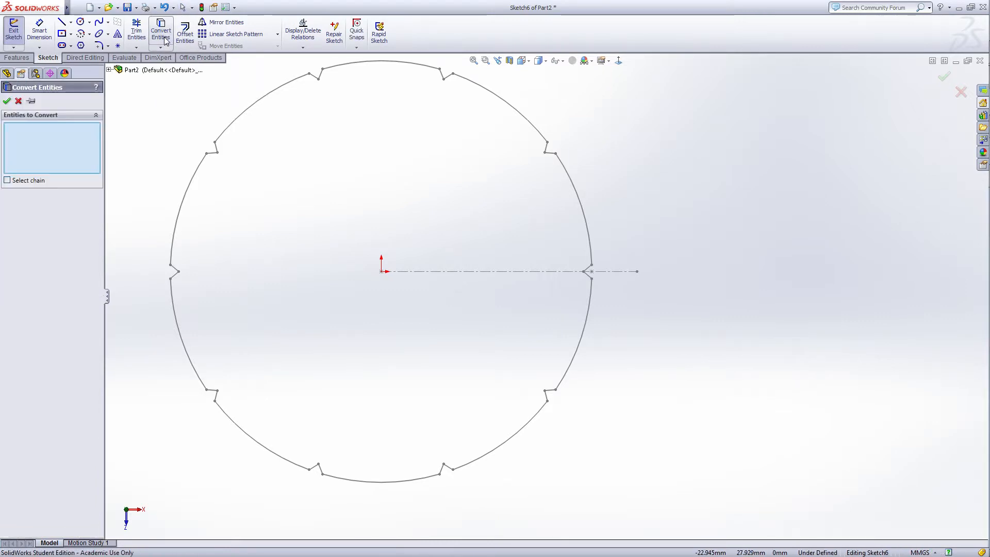
left_click(7, 180)
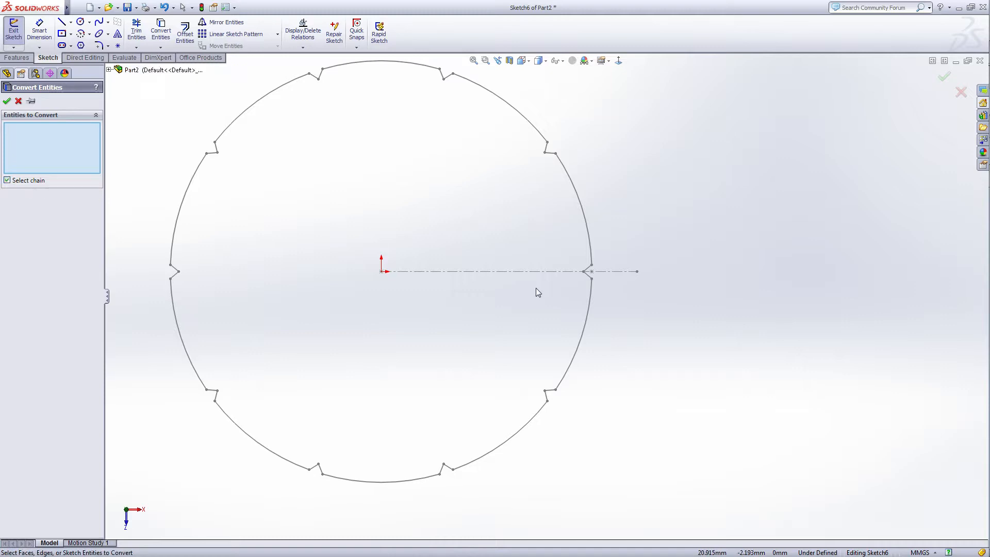
scroll(588, 271, "down", 3)
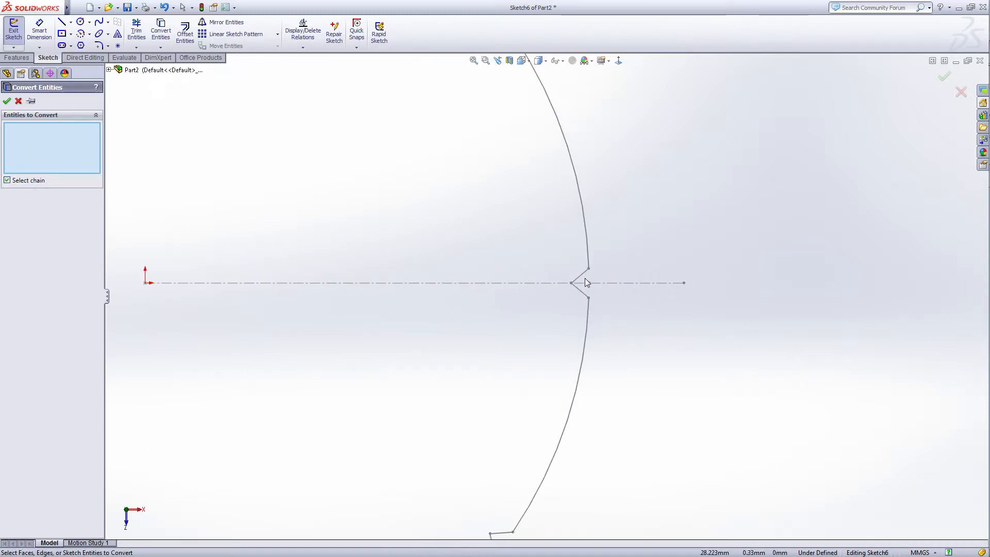
left_click(581, 281)
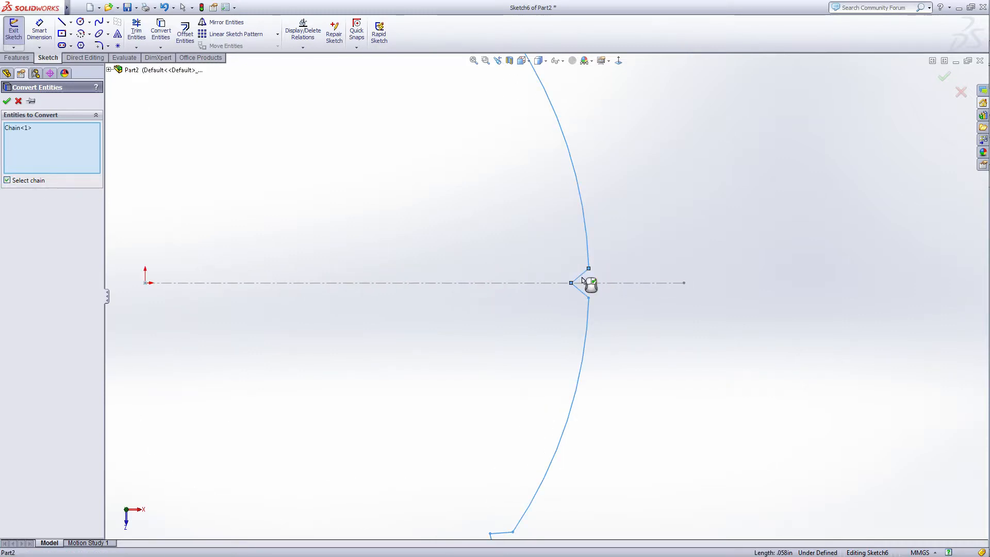
scroll(557, 287, "up", 4)
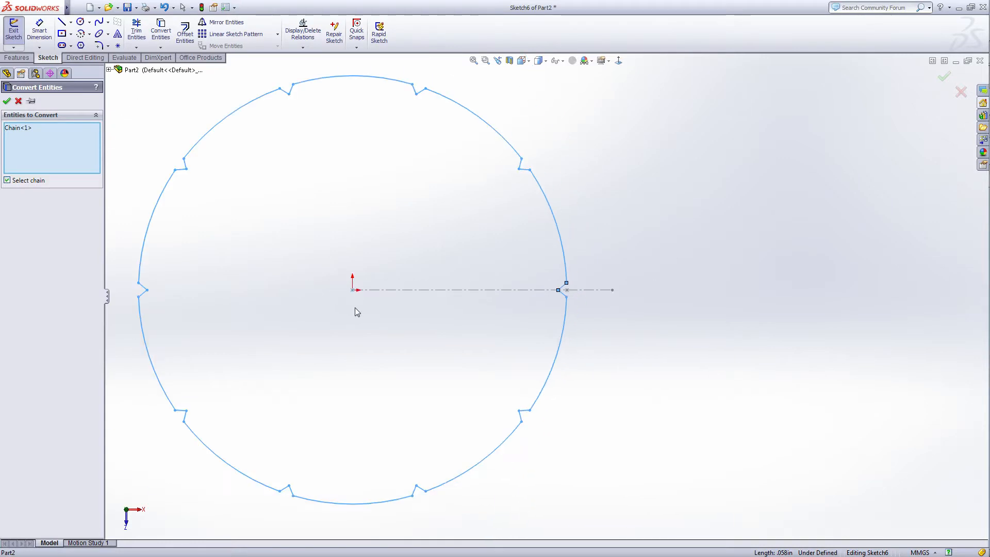
left_click(7, 101)
left_click(942, 77)
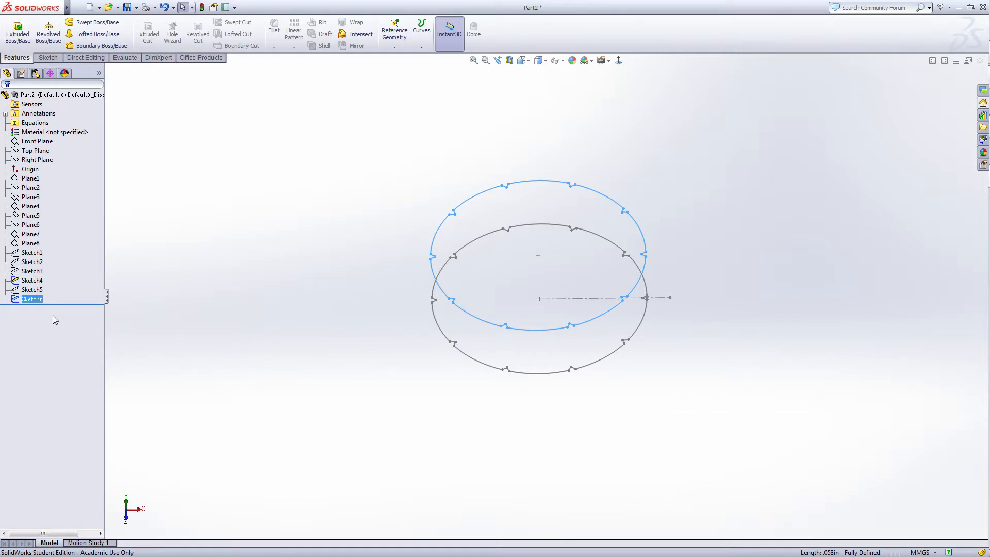
- Hide both Sketch6 and Sketch4
right_click(34, 303)
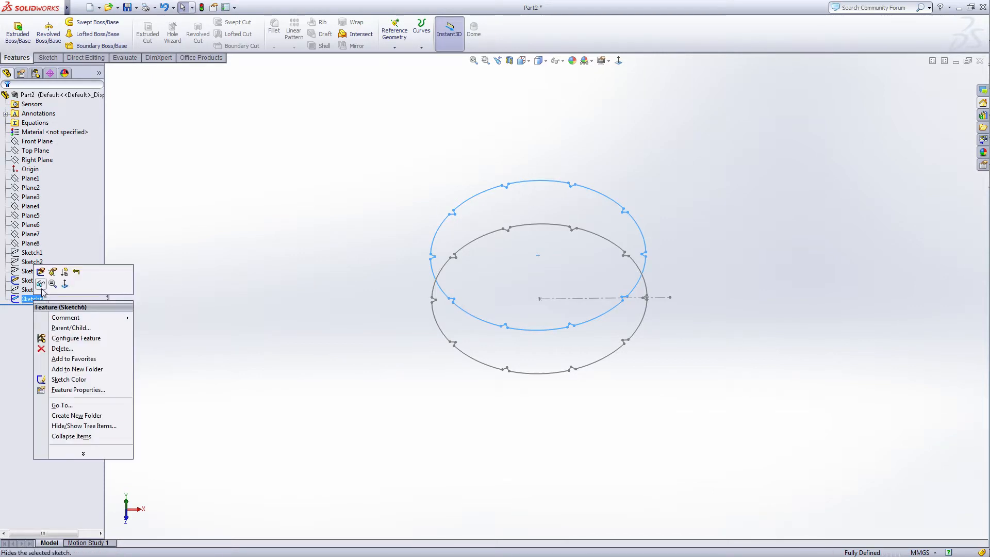
left_click(34, 285)
right_click(34, 282)
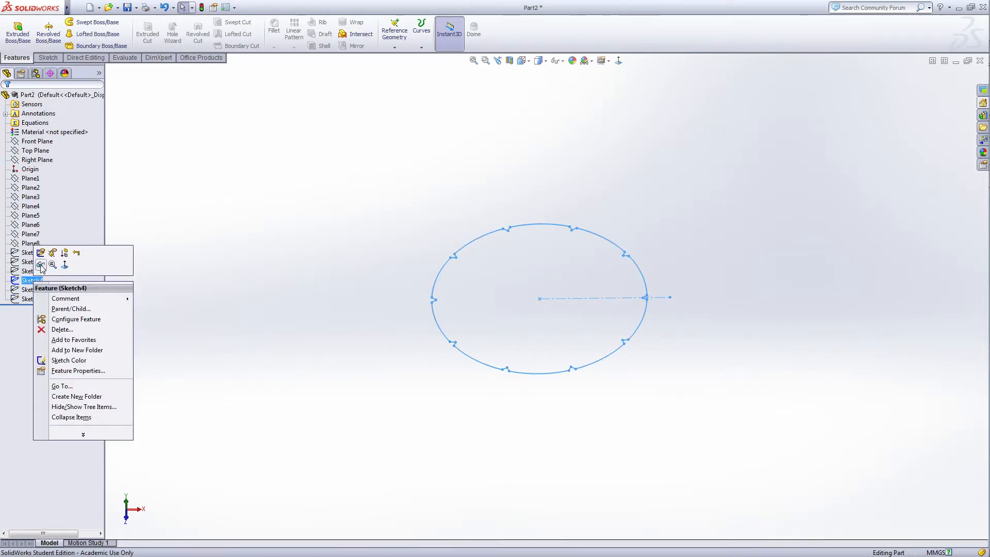
left_click(40, 265)
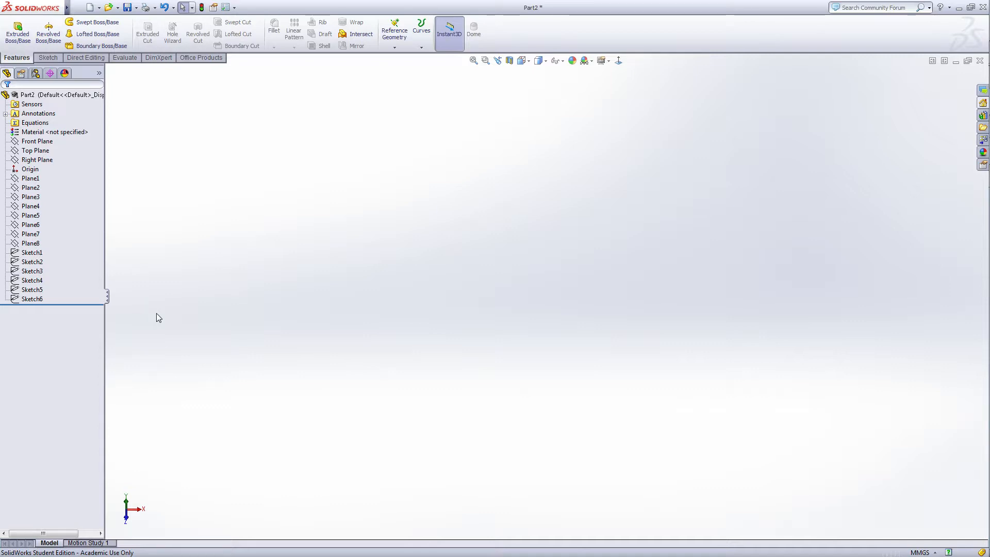
- Show Sketch3 as the reference profile and start a new sketch on Plane6
left_click(35, 272)
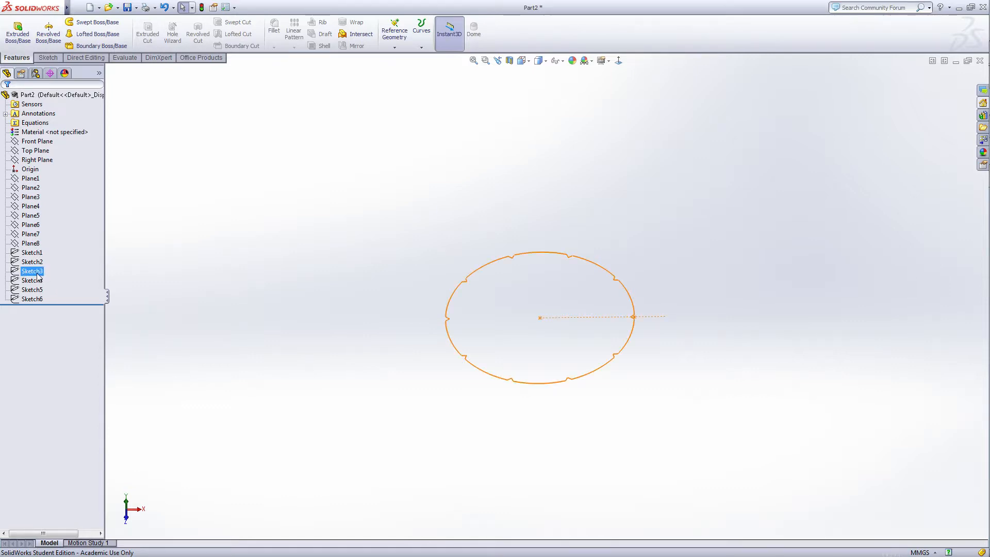
right_click(38, 277)
left_click(43, 259)
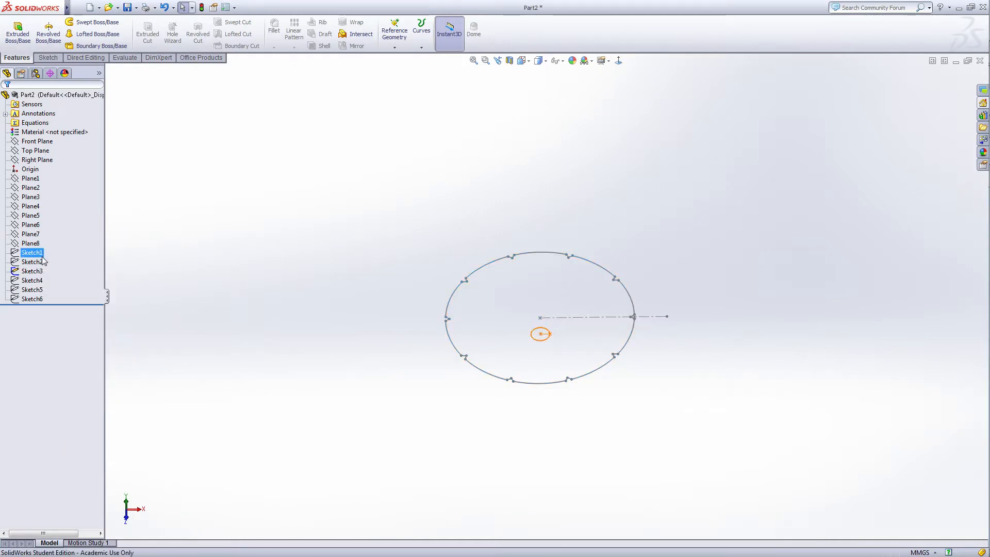
left_click(57, 262)
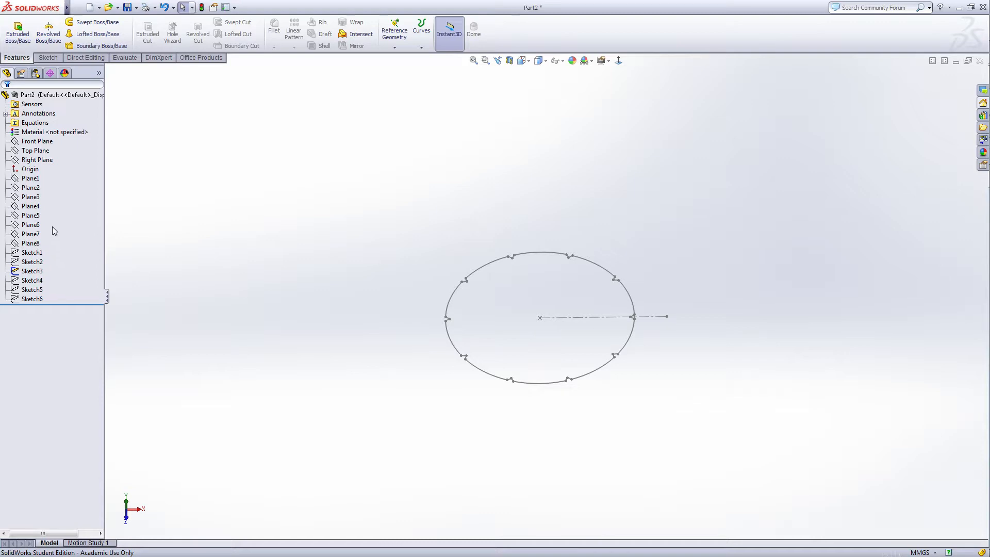
left_click(34, 225)
left_click(42, 205)
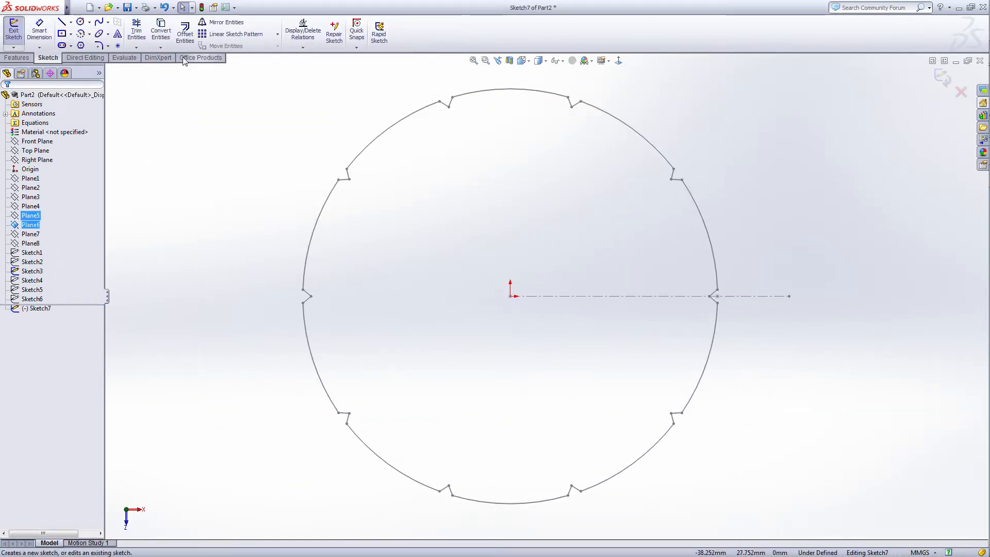
- Convert the full notched Sketch3 outline into the Plane6 sketch using chain selection, and exit the sketch
left_click(160, 30)
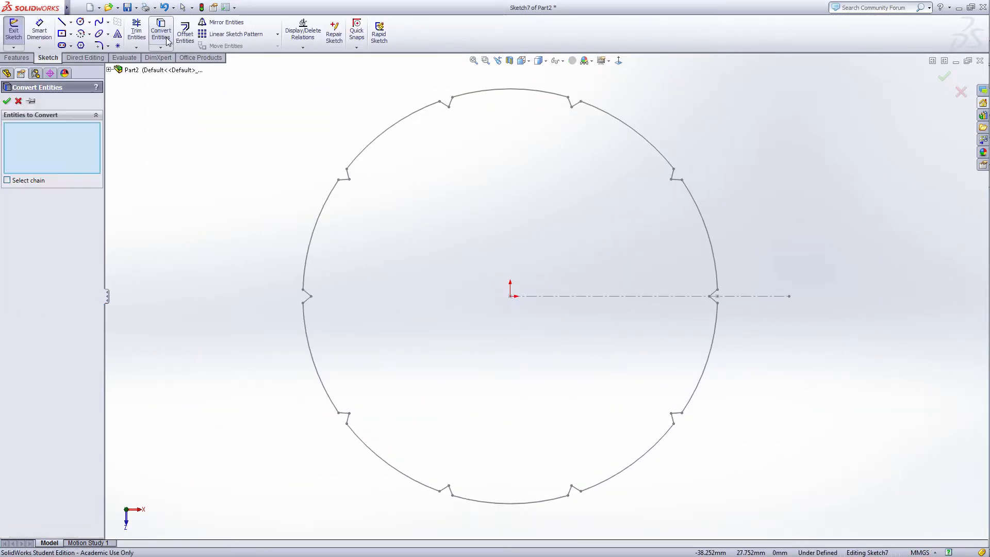
left_click(6, 180)
scroll(729, 311, "down", 4)
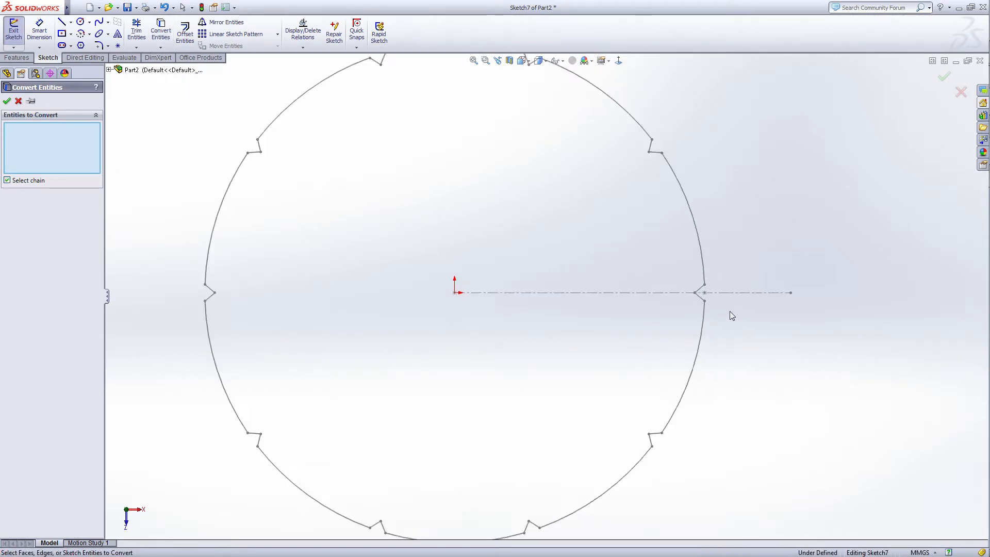
scroll(686, 311, "down", 2)
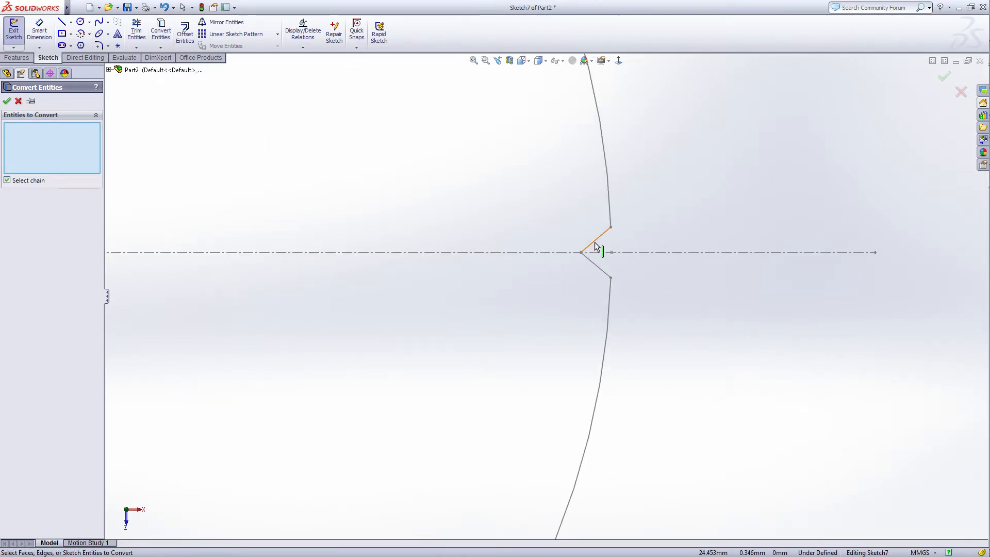
left_click(596, 247)
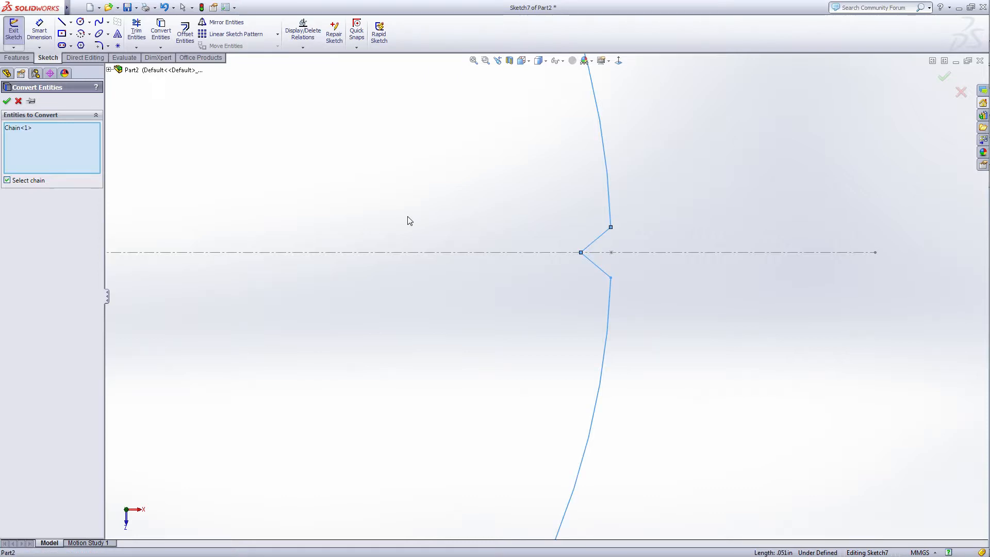
left_click(7, 101)
scroll(449, 293, "up", 5)
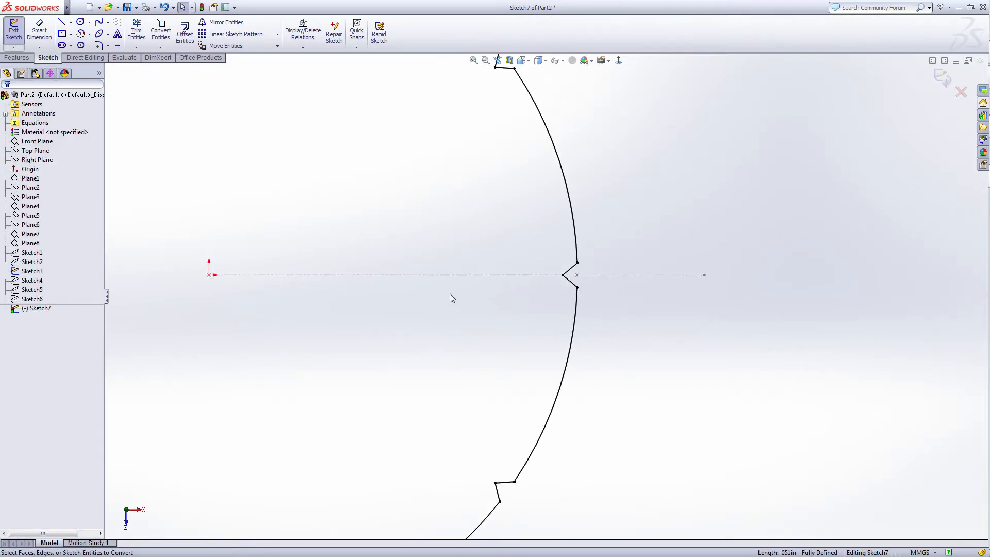
left_click(942, 78)
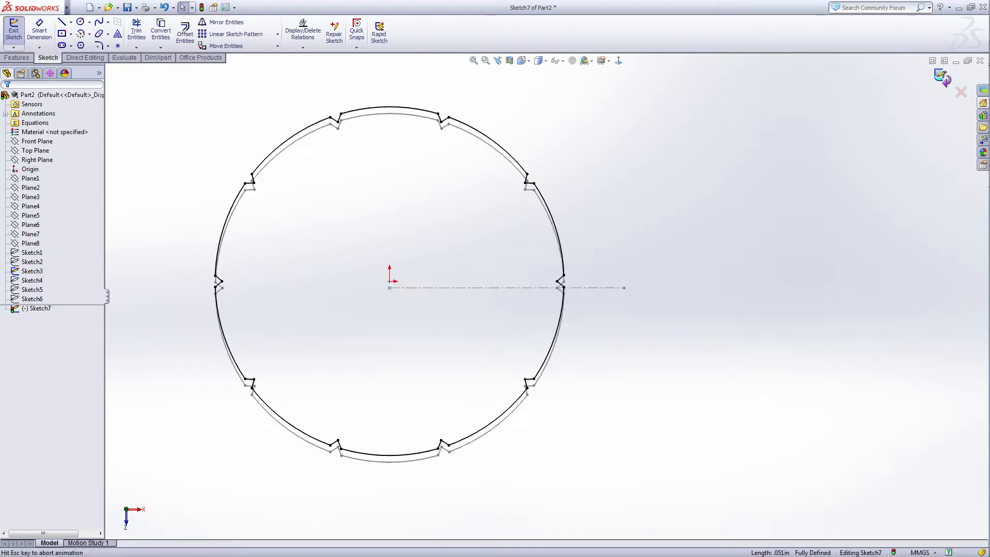
- Hide both Sketch7 and Sketch3
right_click(31, 313)
left_click(37, 295)
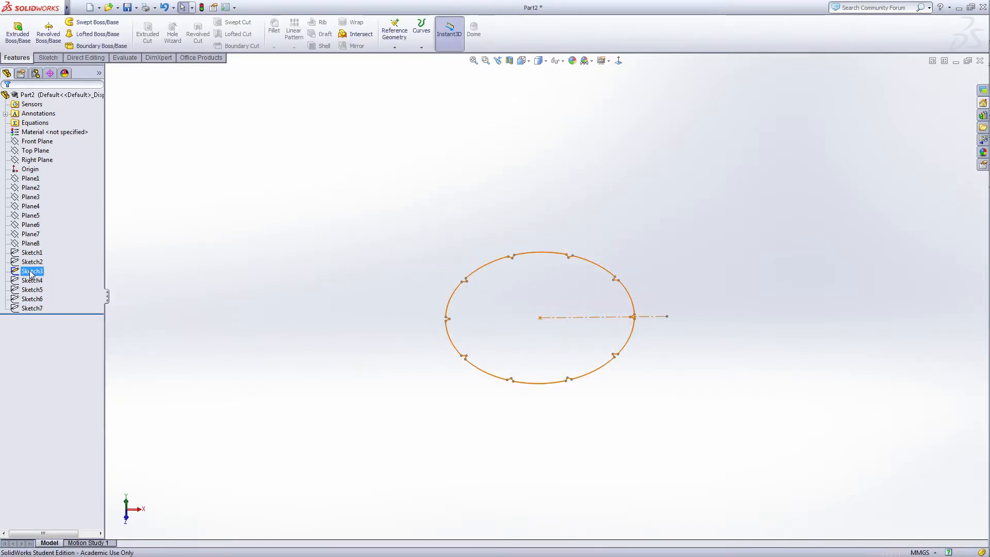
right_click(31, 271)
left_click(37, 253)
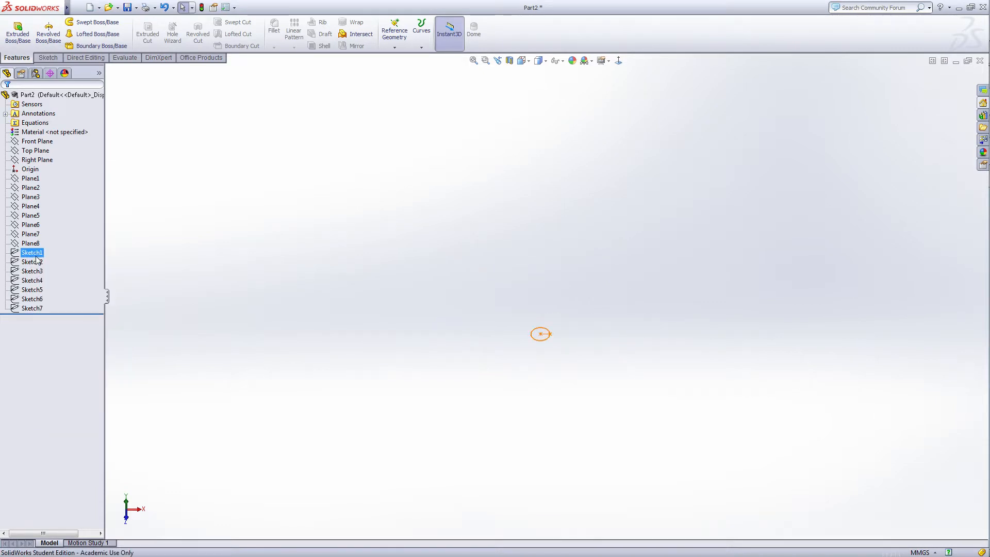
- Show Sketch2 as the reference profile and start a new sketch on Plane7
left_click(32, 262)
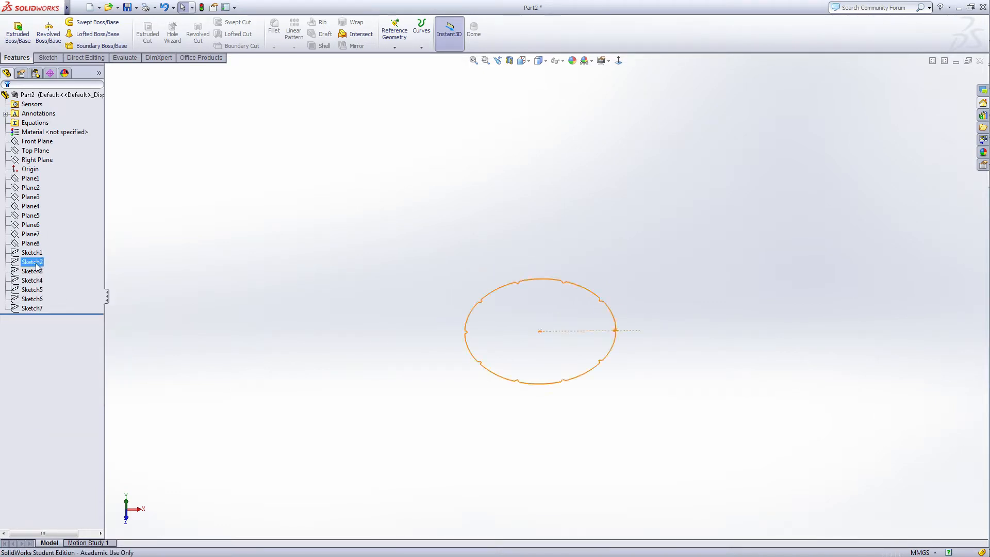
right_click(36, 264)
left_click(46, 249)
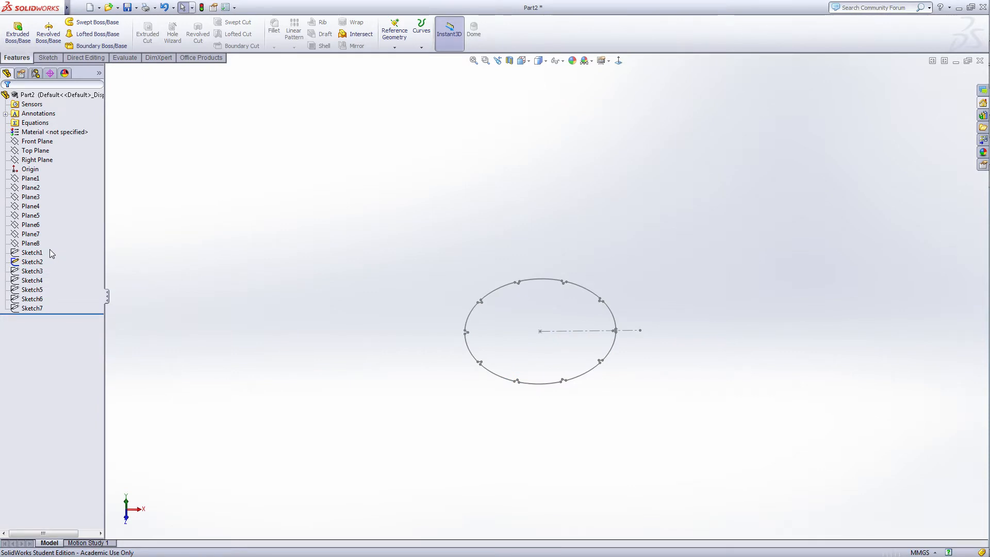
left_click(31, 234)
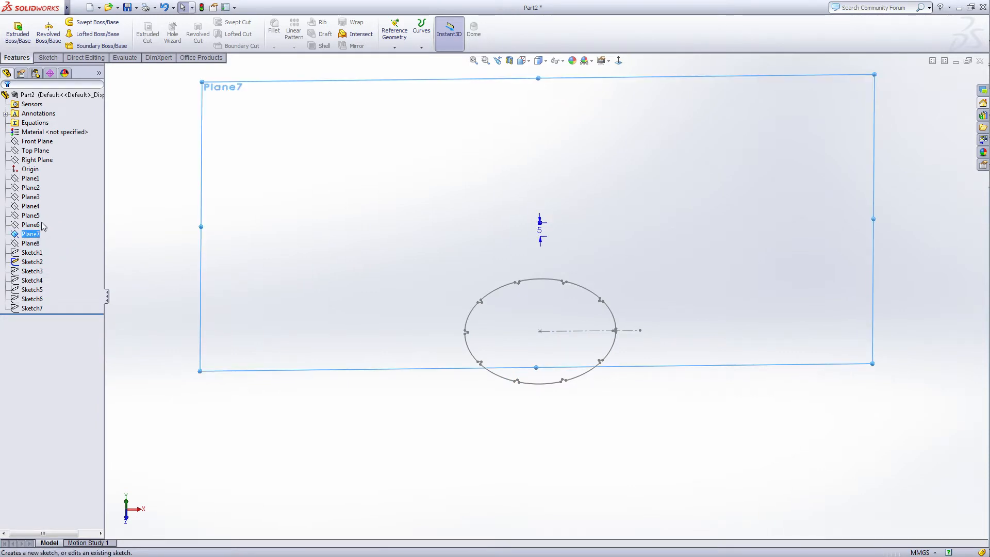
left_click(43, 225)
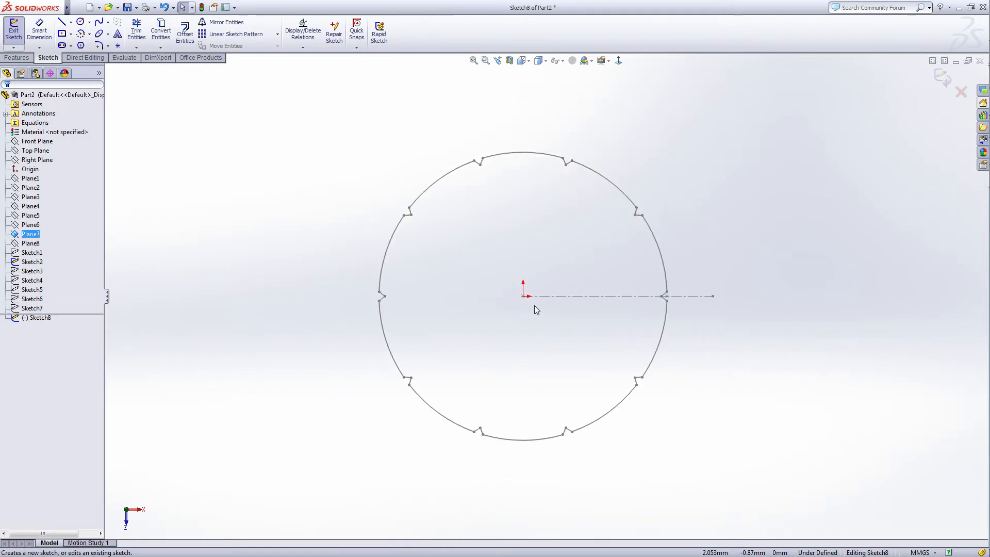
- Convert the full notched Sketch2 outline into the Plane7 sketch using chain selection, and exit the sketch
left_click(165, 35)
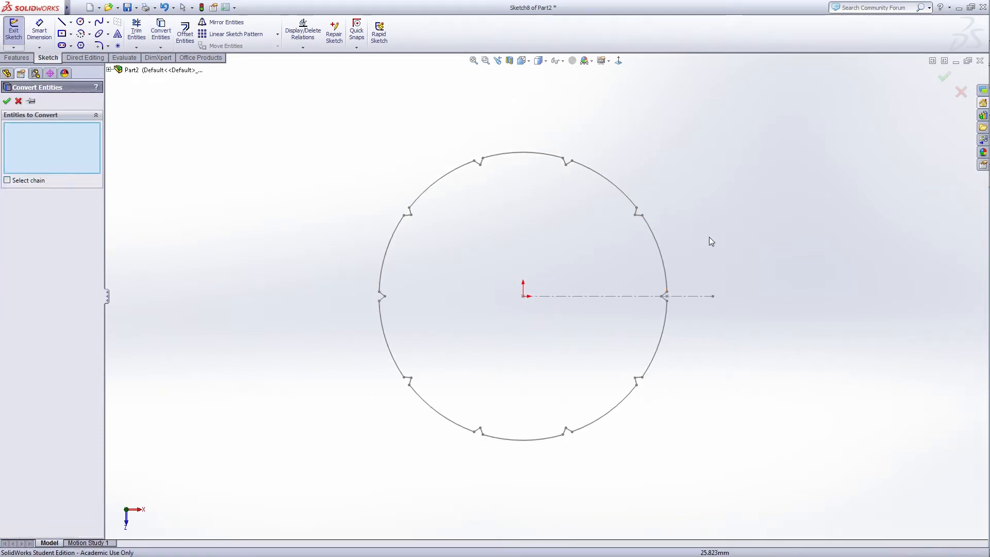
left_click(7, 180)
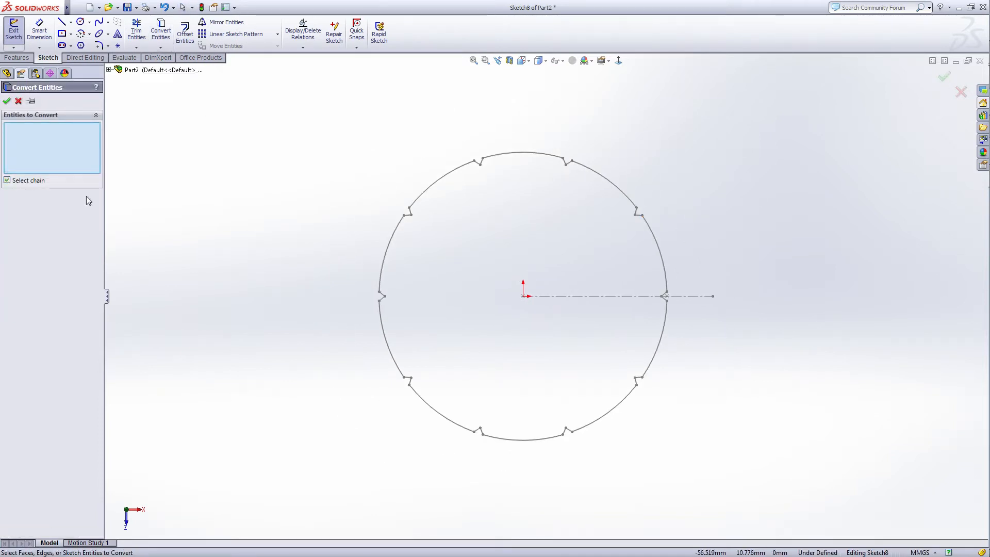
scroll(619, 312, "down", 3)
scroll(668, 271, "down", 5)
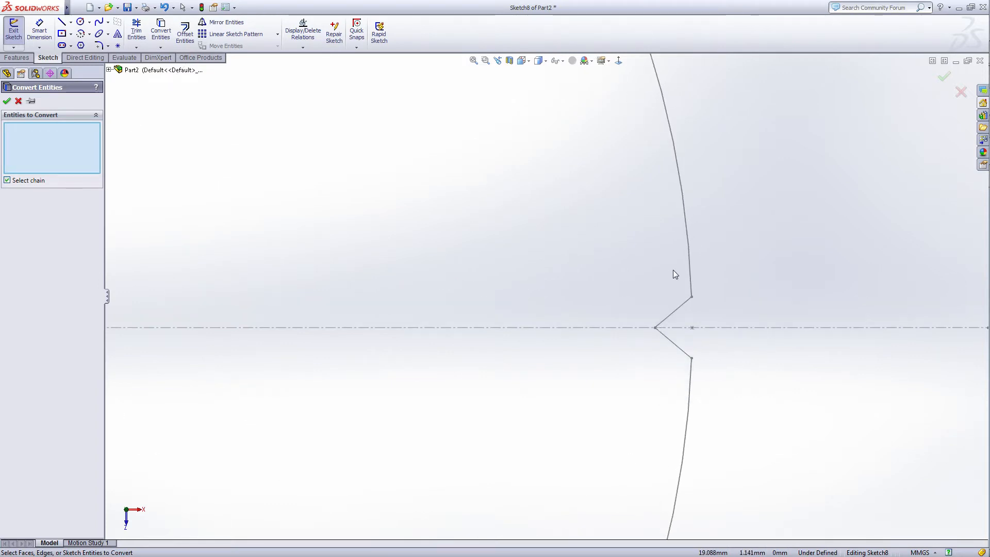
left_click(675, 318)
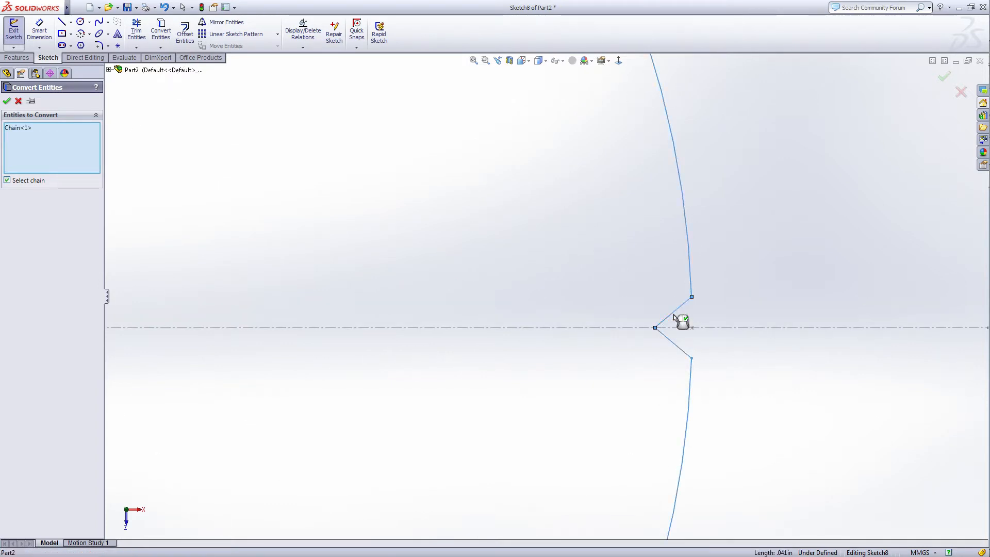
left_click(7, 102)
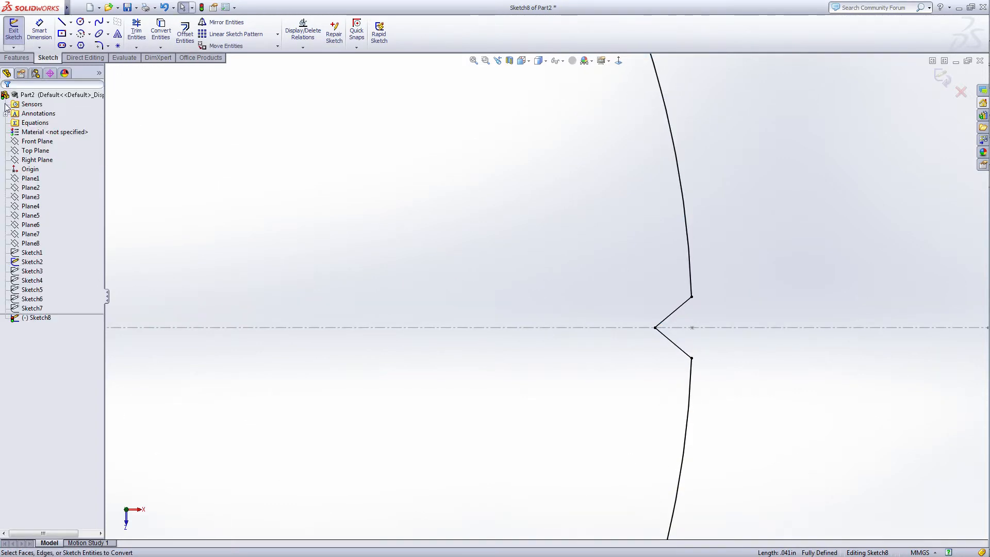
scroll(579, 320, "up", 8)
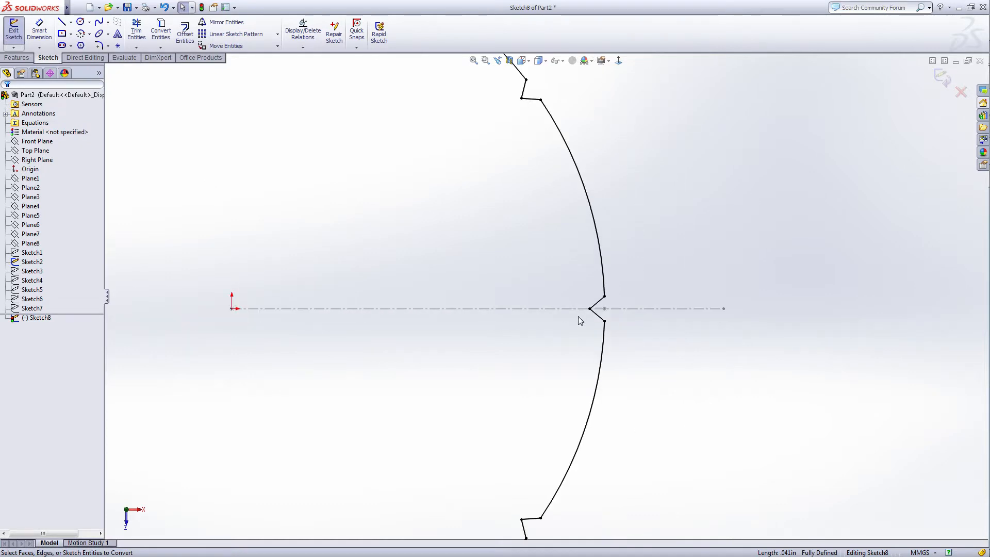
left_click(943, 78)
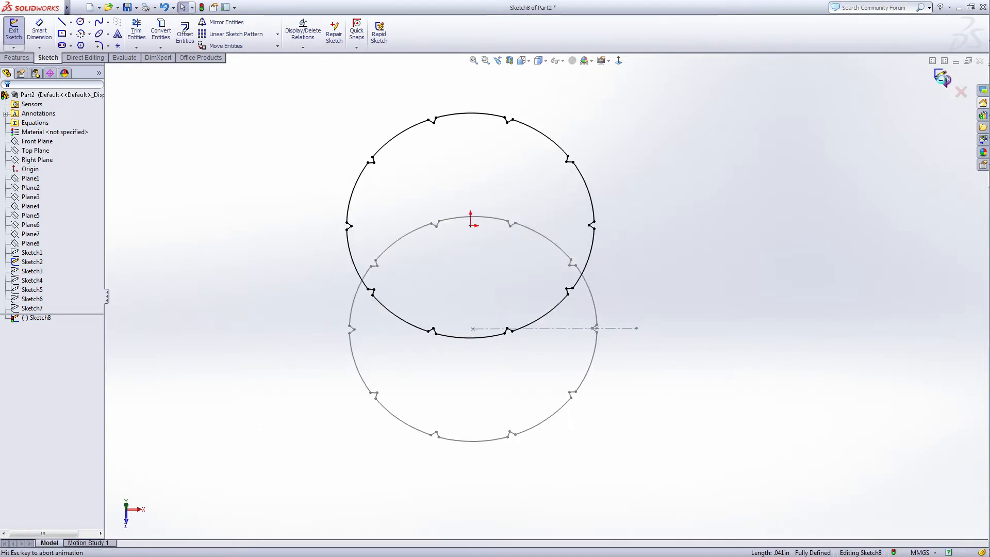
- Hide both Sketch8 and Sketch2
left_click(25, 318)
right_click(23, 320)
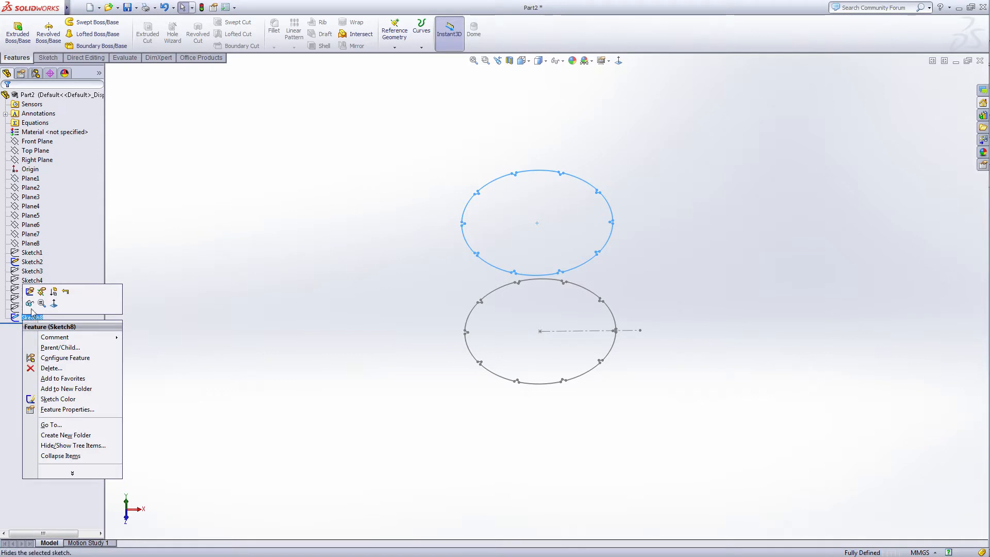
left_click(30, 305)
right_click(29, 262)
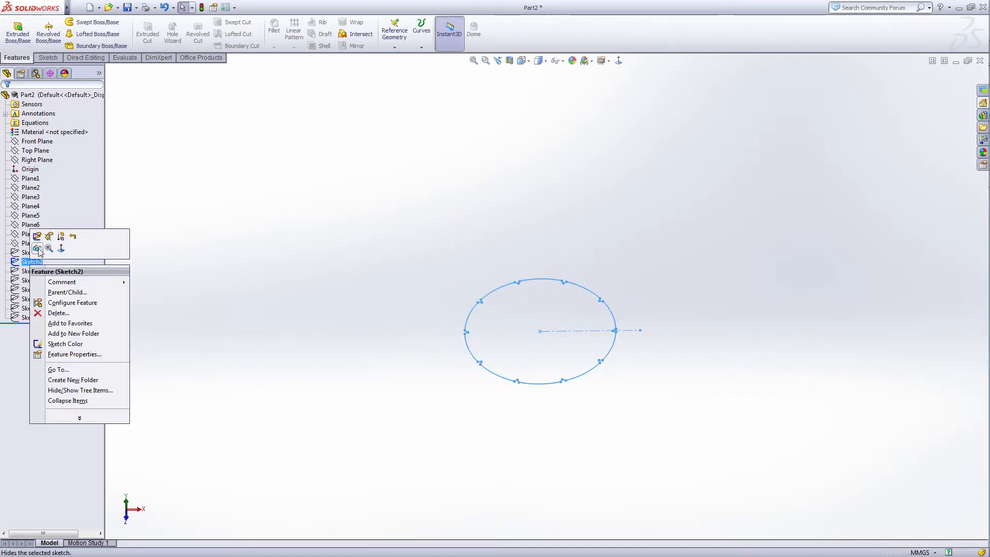
left_click(30, 248)
left_click(66, 248)
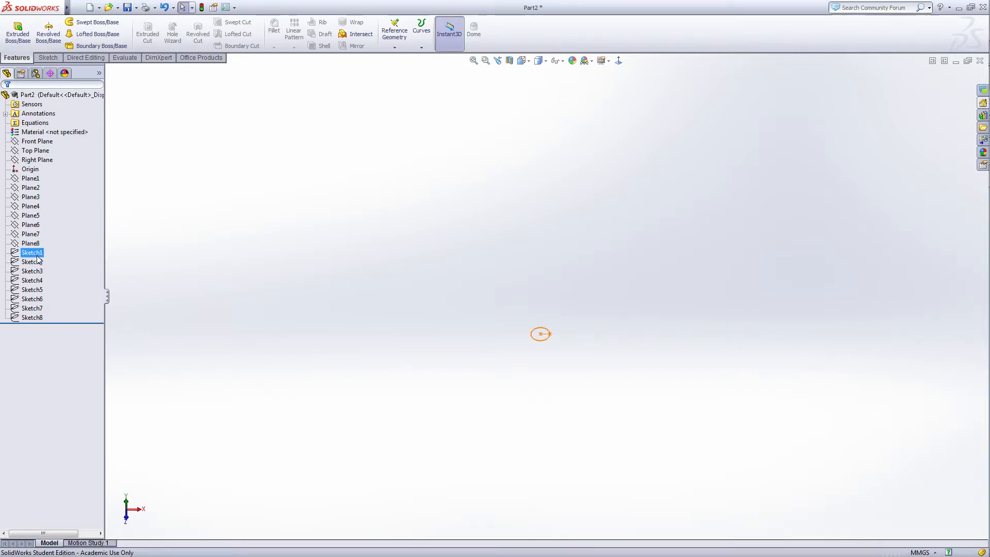
- Show Sketch1 as the reference profile and start a new sketch on Plane8
right_click(31, 252)
left_click(44, 240)
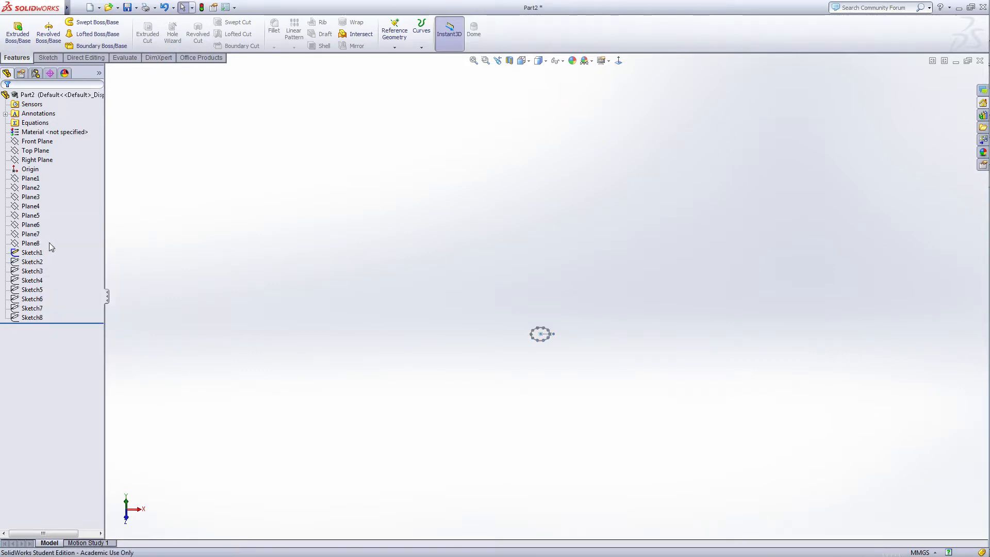
left_click(37, 243)
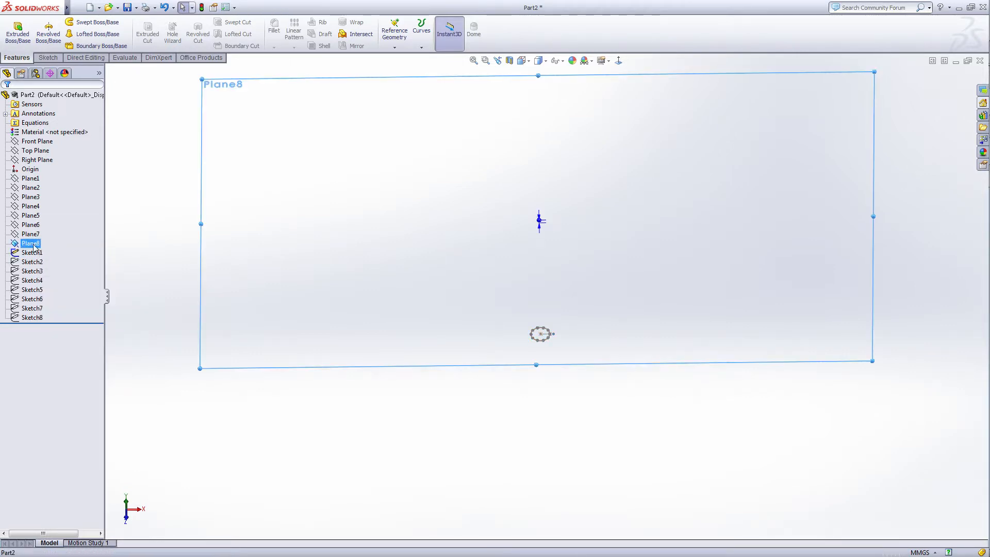
left_click(43, 235)
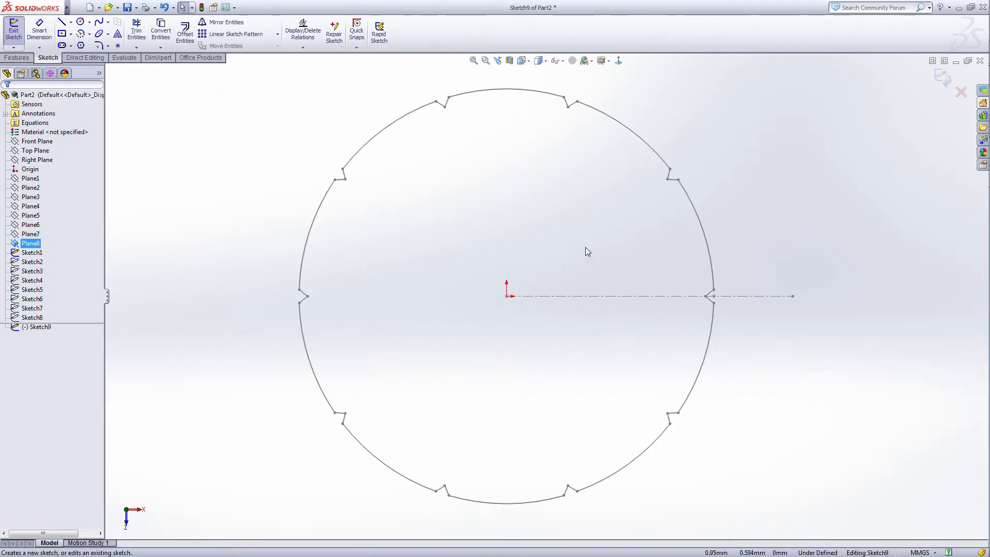
- Convert the full notched Sketch1 outline into the Plane8 sketch using chain selection, and exit the sketch
left_click(161, 32)
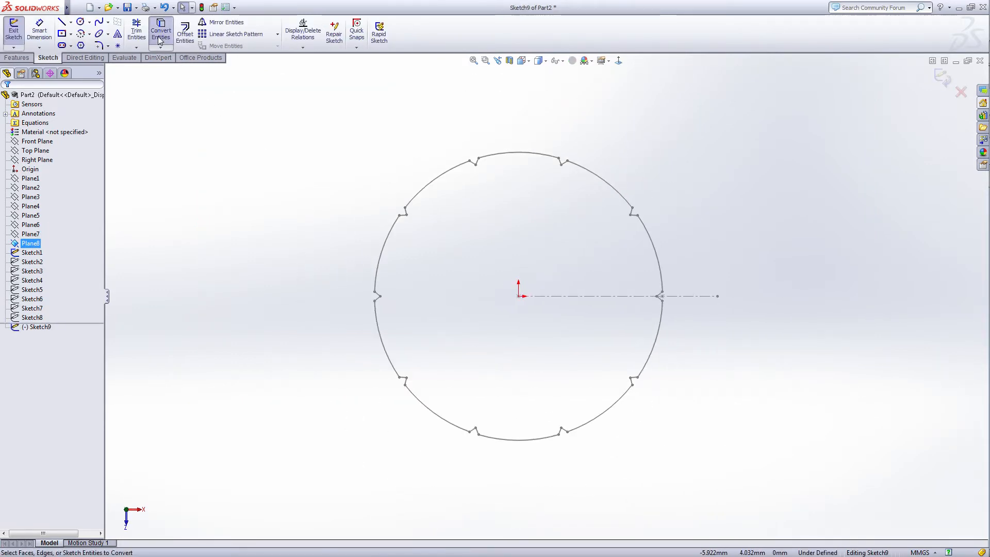
left_click(7, 180)
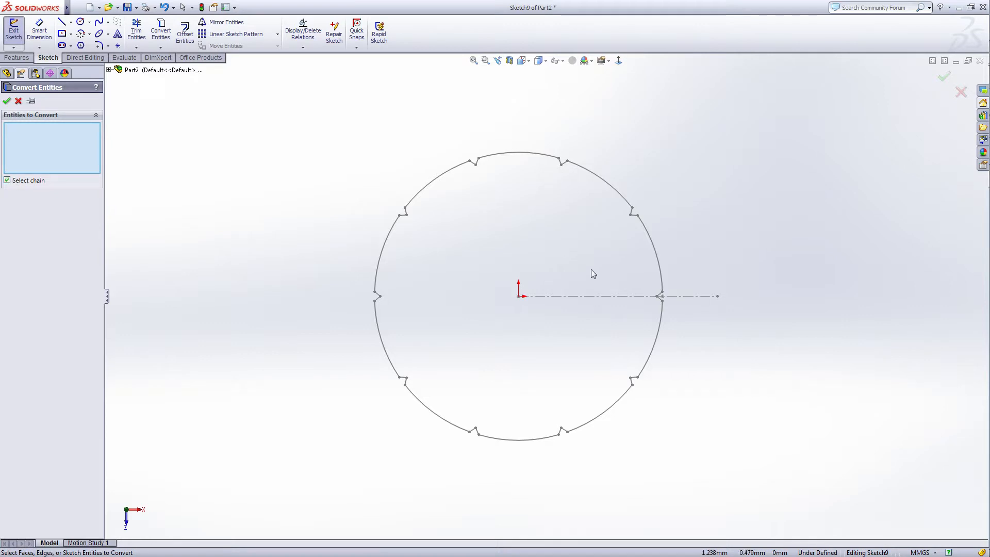
scroll(592, 272, "down", 6)
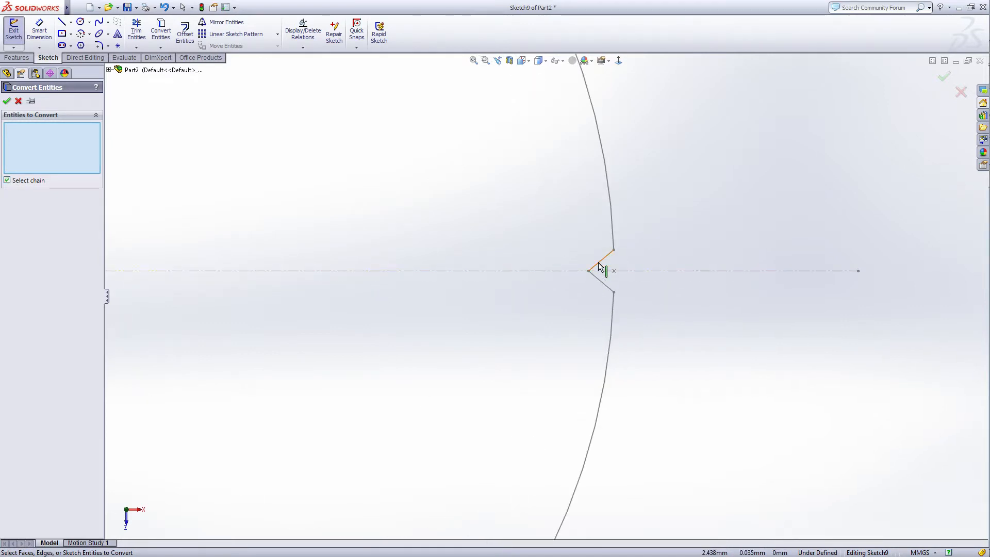
left_click(599, 266)
left_click(7, 101)
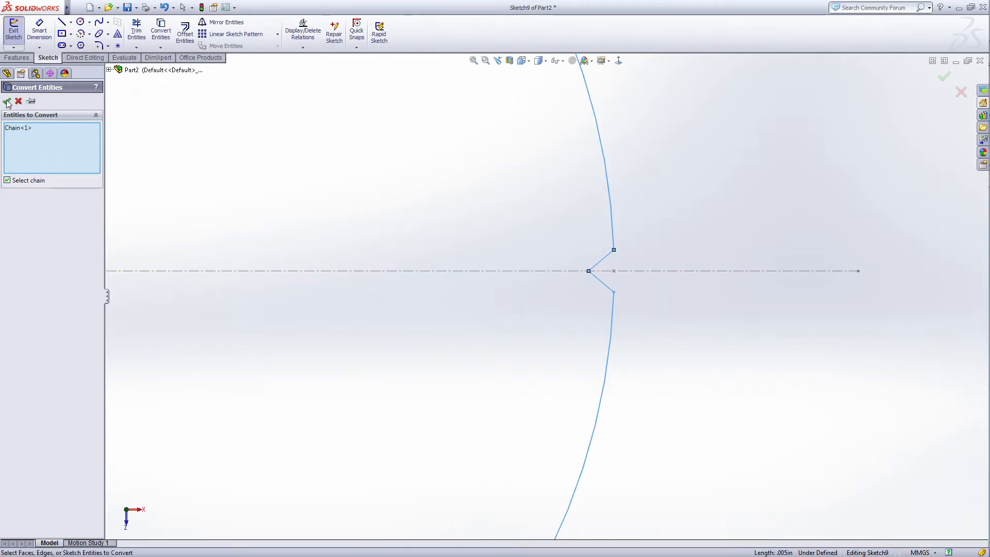
scroll(285, 330, "up", 7)
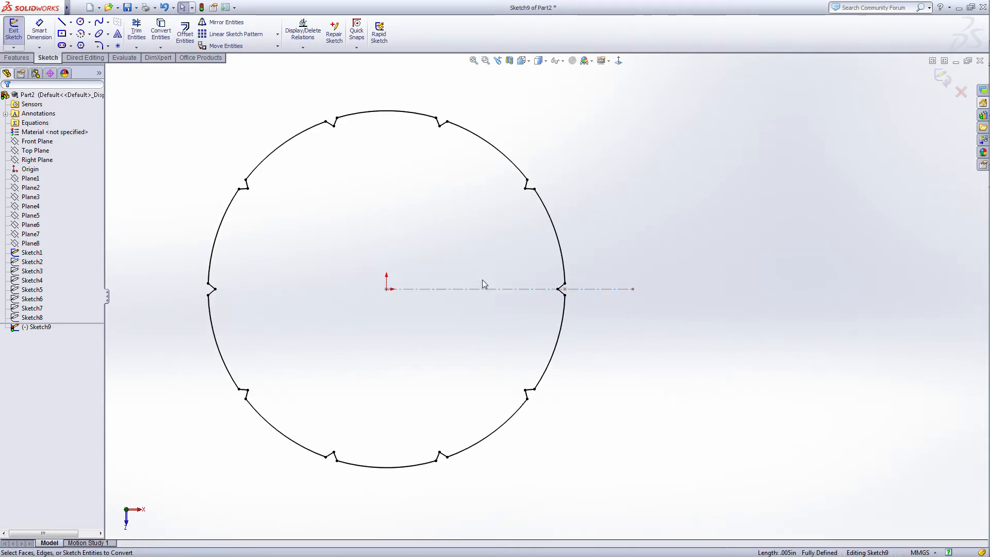
left_click(942, 79)
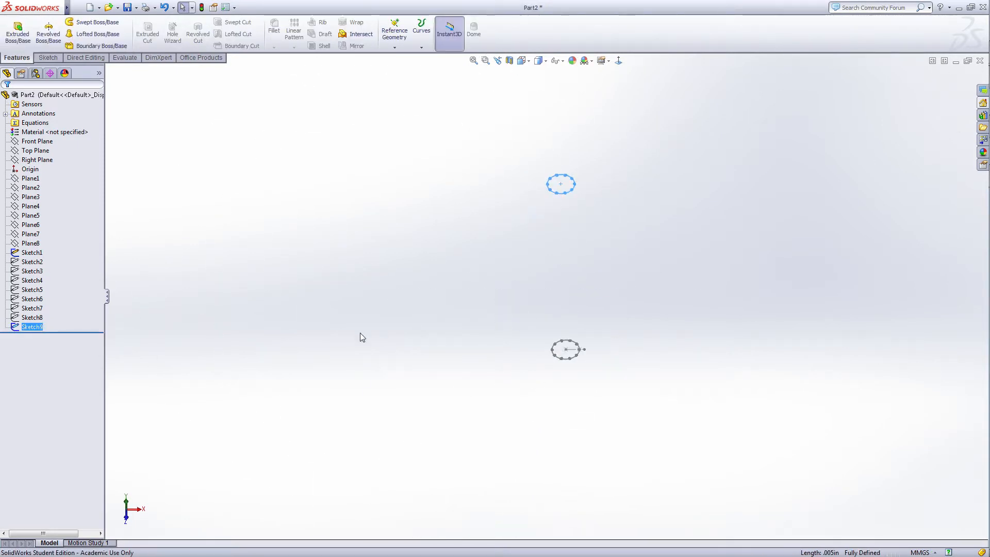
- Show all the hidden profile sketches from Sketch2 through Sketch8
left_click(32, 271)
left_click(32, 263)
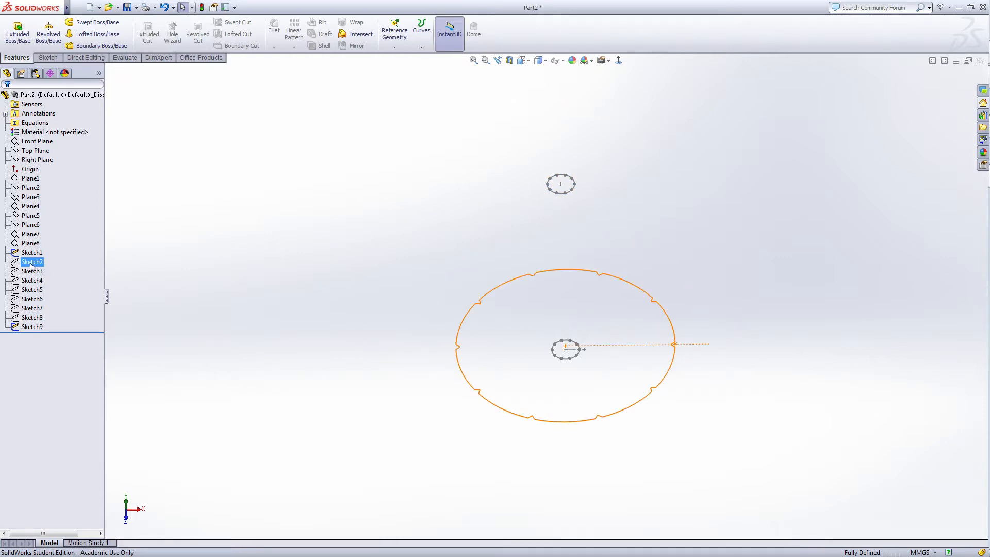
double_click(32, 262)
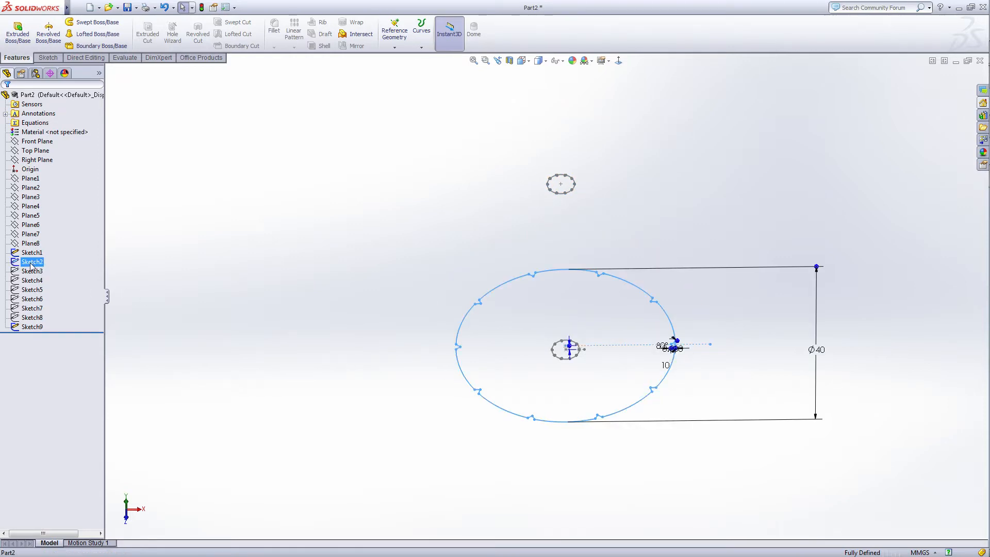
left_click(32, 318, "ctrl")
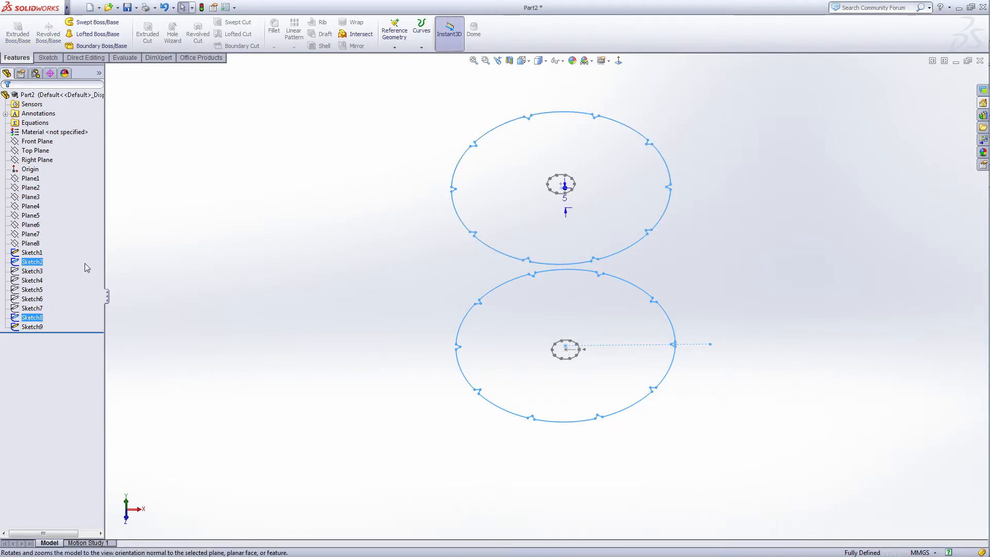
double_click(36, 264)
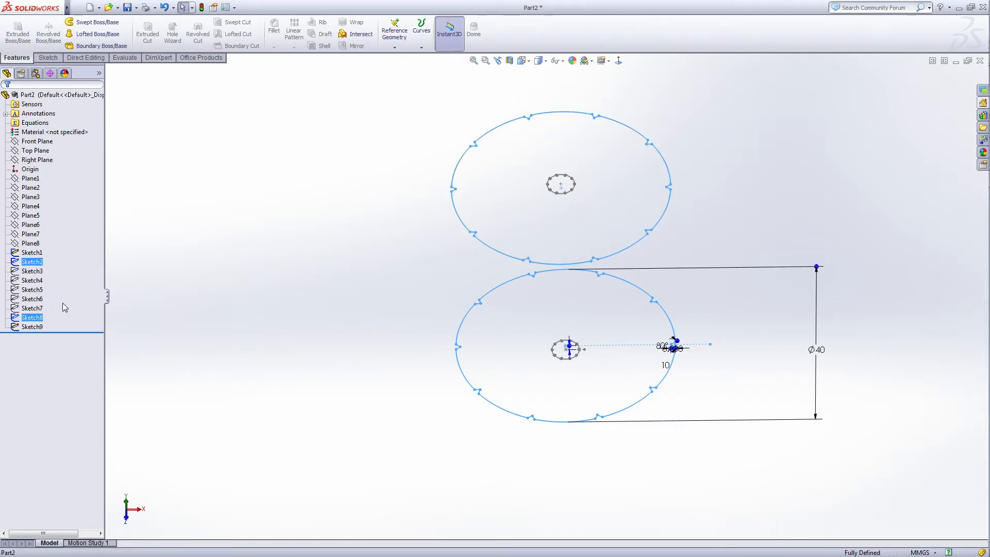
left_click(34, 317, "shift")
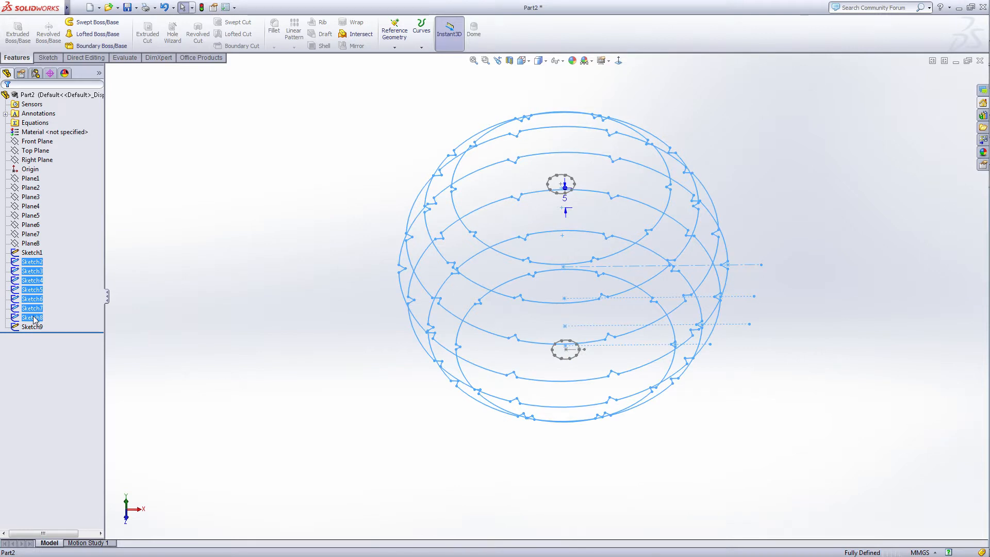
right_click(34, 269)
left_click(119, 281)
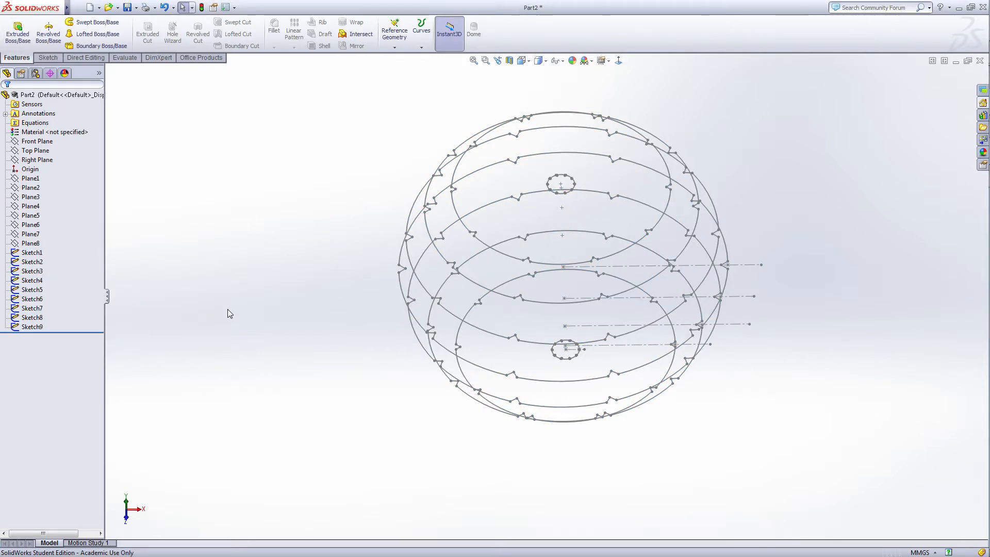
- Create a lofted boss through the nine profiles in order from Sketch1 to Sketch9, with tangent faces merged and no guide curves
mouse_move(629, 496)
middle_mouse_down()
mouse_move(620, 400)
mouse_move(579, 452)
mouse_move(535, 420)
mouse_move(642, 426)
mouse_move(539, 441)
mouse_move(643, 468)
mouse_move(605, 464)
mouse_move(592, 414)
mouse_move(531, 376)
middle_mouse_up()
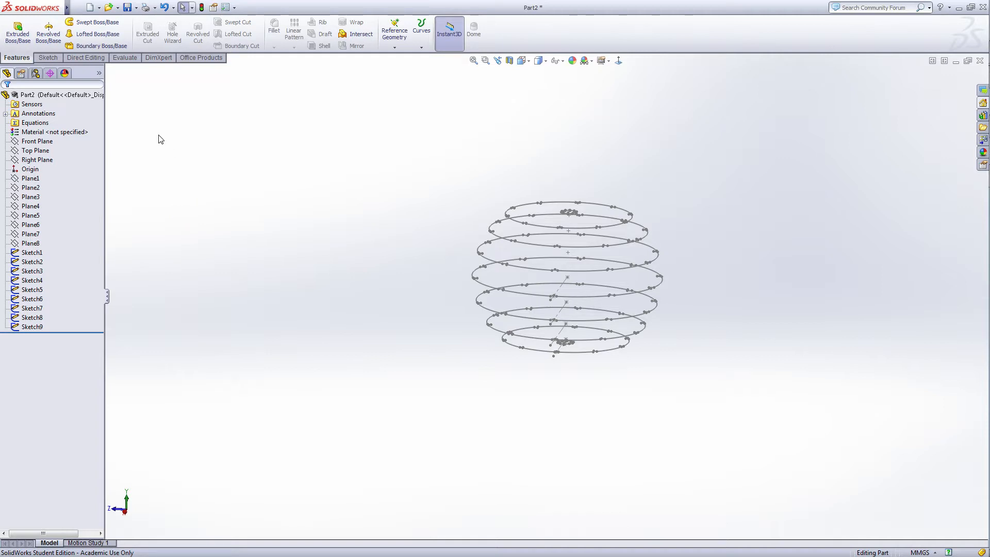
left_click(82, 37)
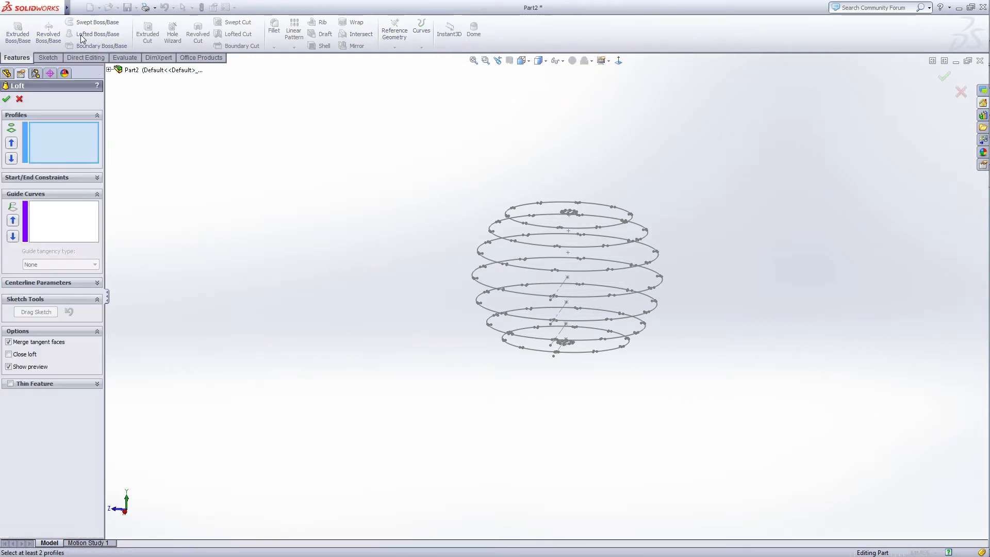
left_click(136, 72)
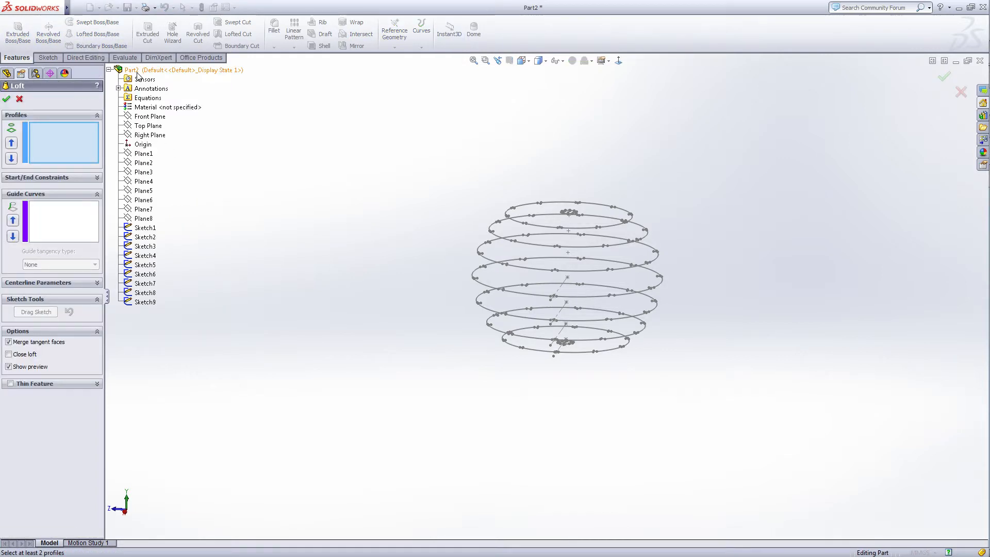
left_click(148, 230)
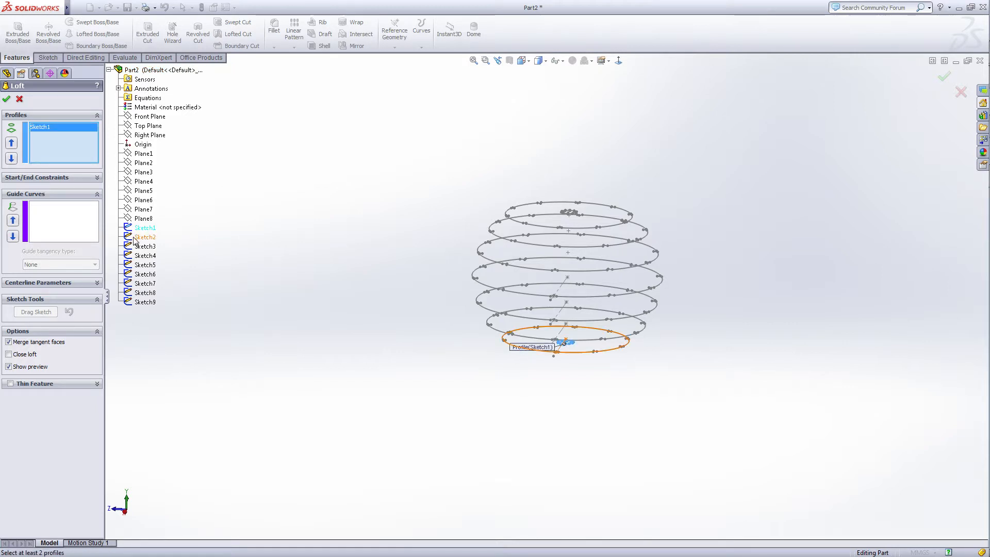
left_click(147, 237)
left_click(145, 247)
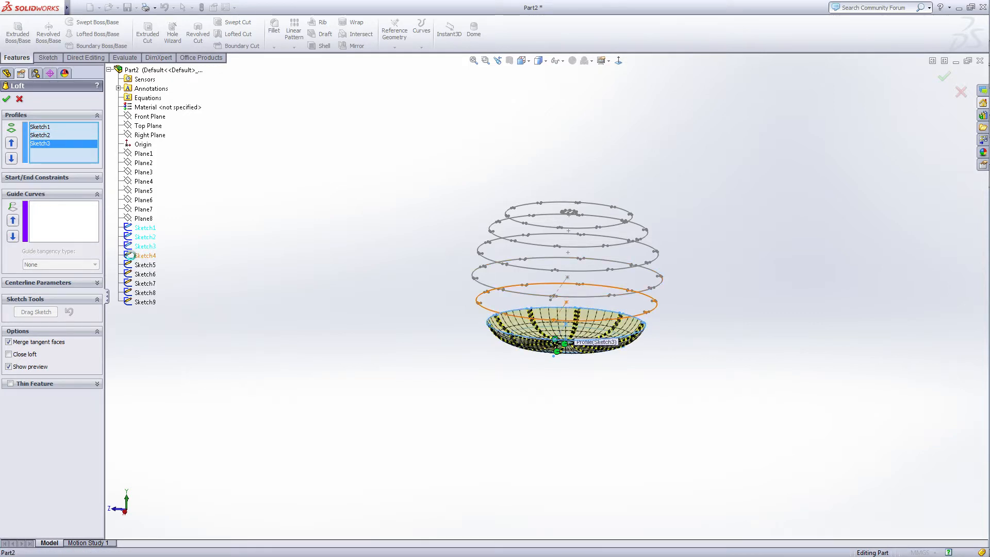
left_click(132, 256)
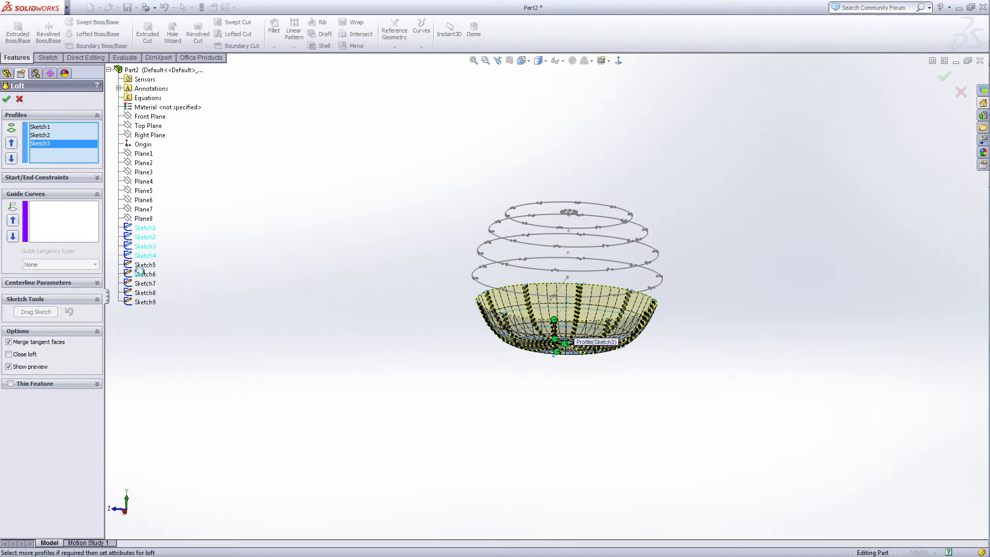
left_click(140, 266)
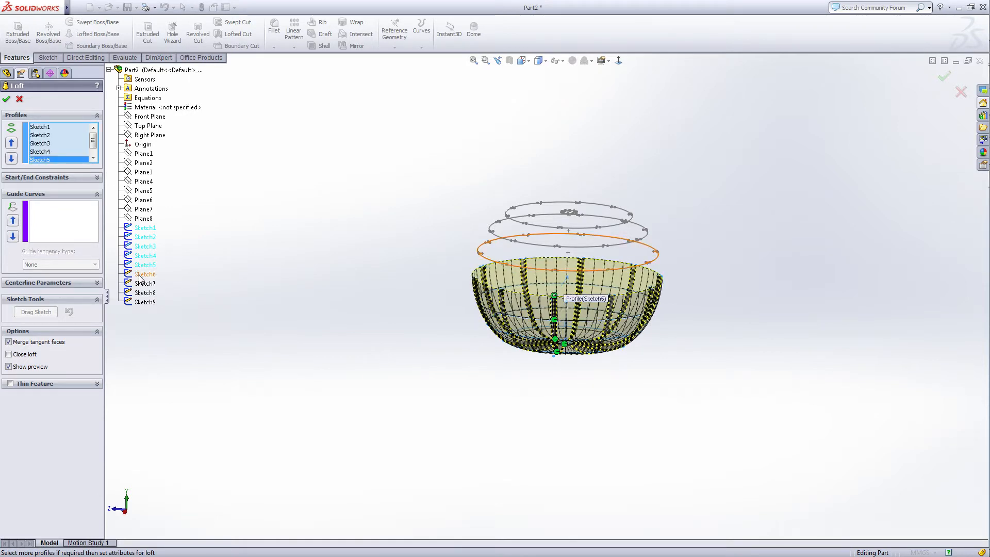
left_click(139, 274)
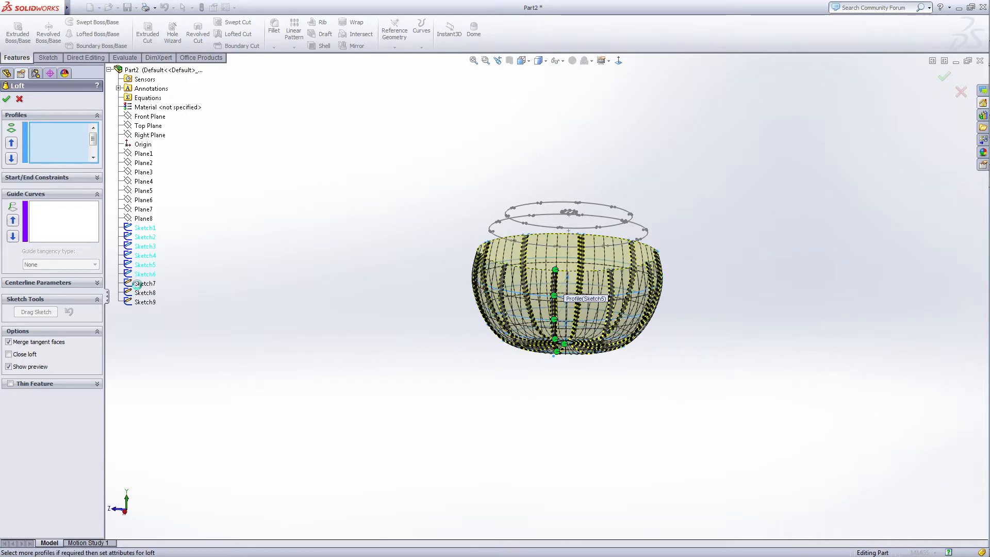
left_click(142, 285)
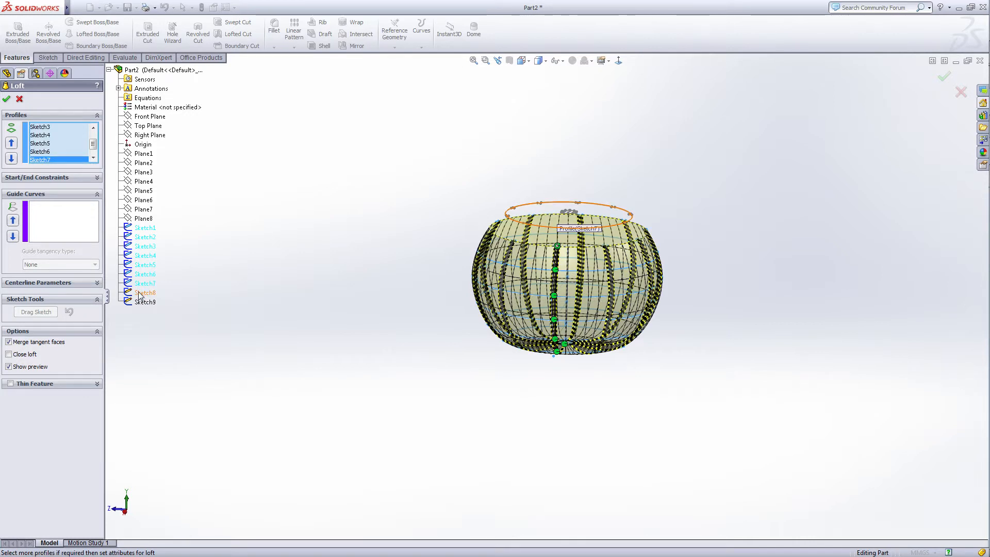
left_click(142, 293)
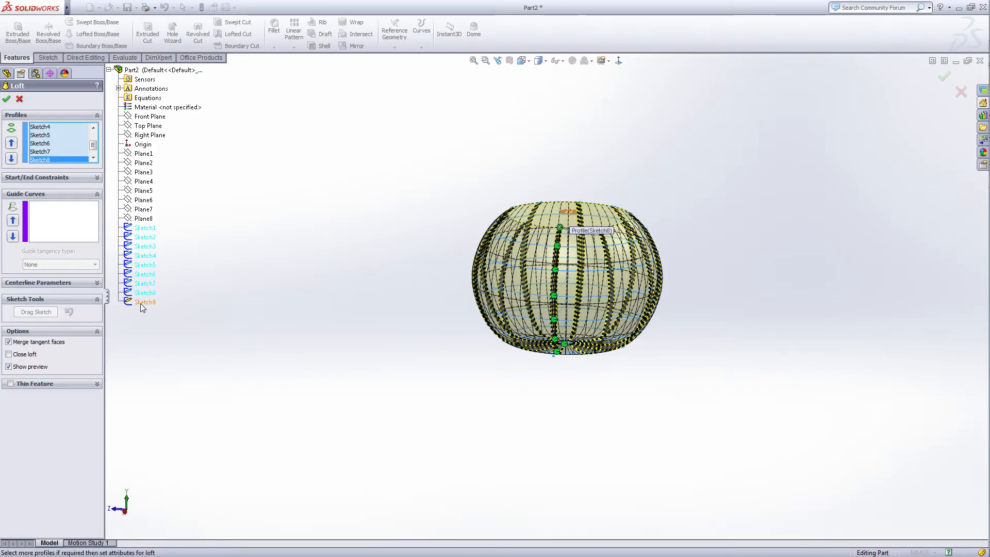
left_click(144, 302)
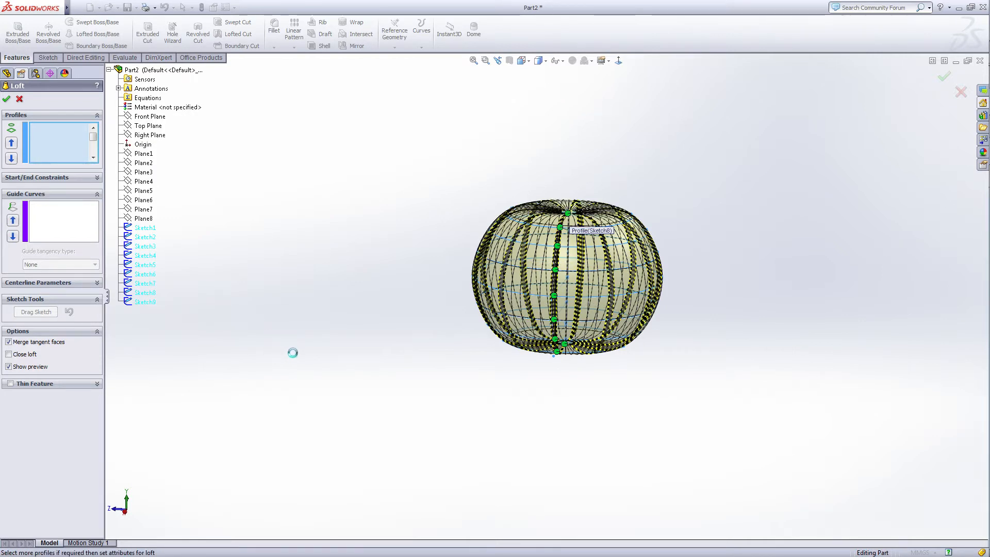
middle_click_drag(334, 354, 367, 330)
left_click(7, 100)
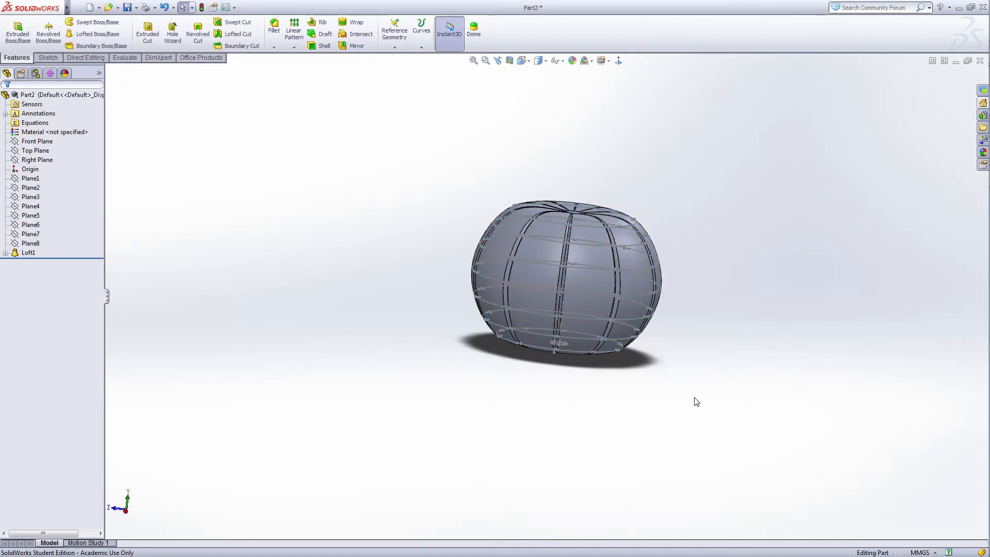
- Expand the loft feature and hide its profile sketches Sketch1 through Sketch8
mouse_move(692, 400)
middle_mouse_down()
mouse_move(624, 416)
mouse_move(627, 438)
mouse_move(537, 422)
mouse_move(581, 387)
middle_mouse_up()
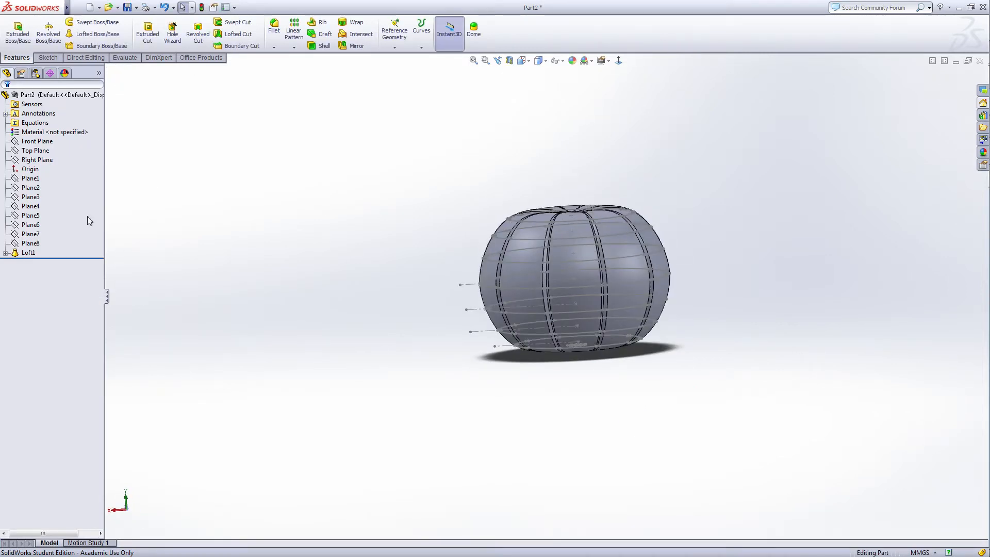
left_click(5, 253)
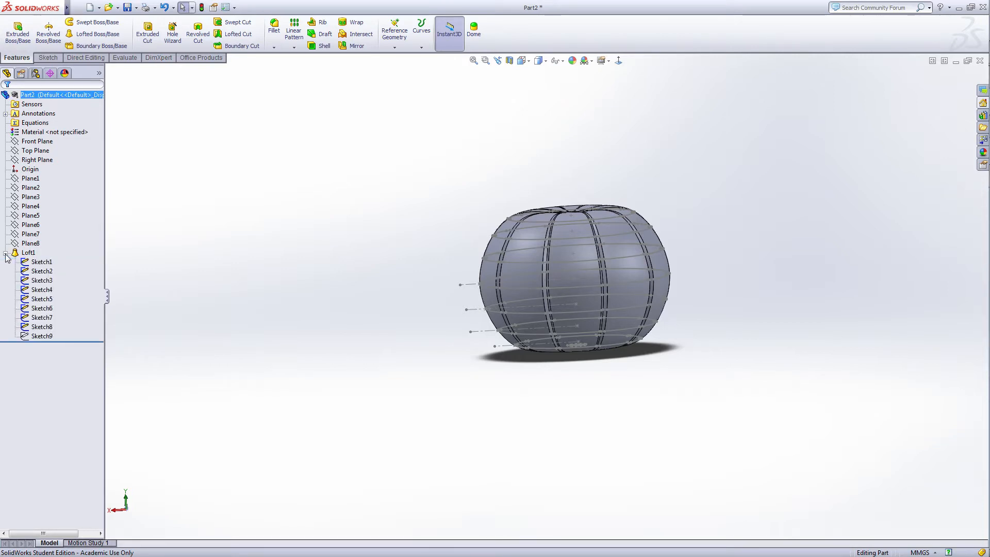
left_click(44, 265)
left_click(44, 263)
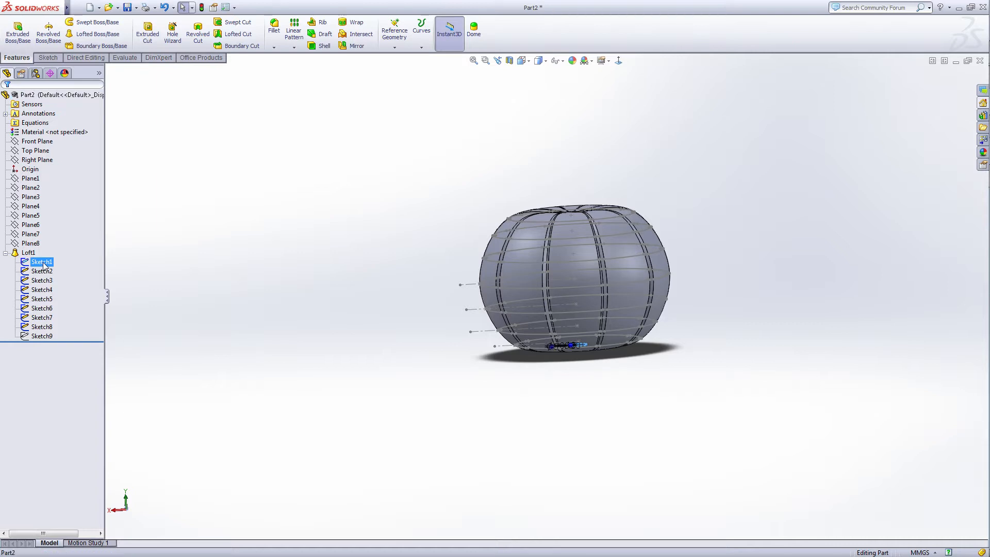
left_click(44, 327, "shift")
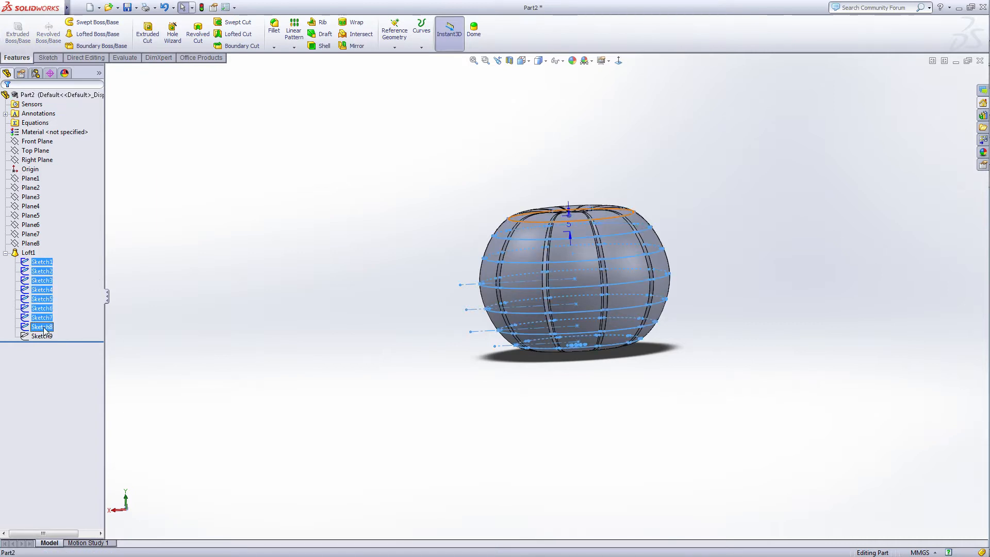
right_click(44, 330)
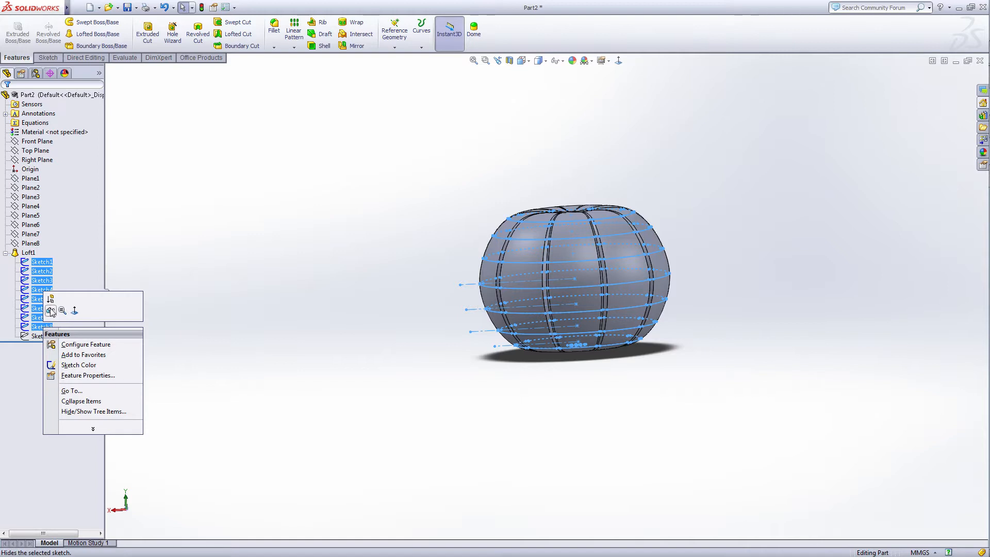
left_click(51, 311)
mouse_move(641, 436)
middle_mouse_down()
mouse_move(583, 440)
mouse_move(598, 482)
middle_mouse_up()
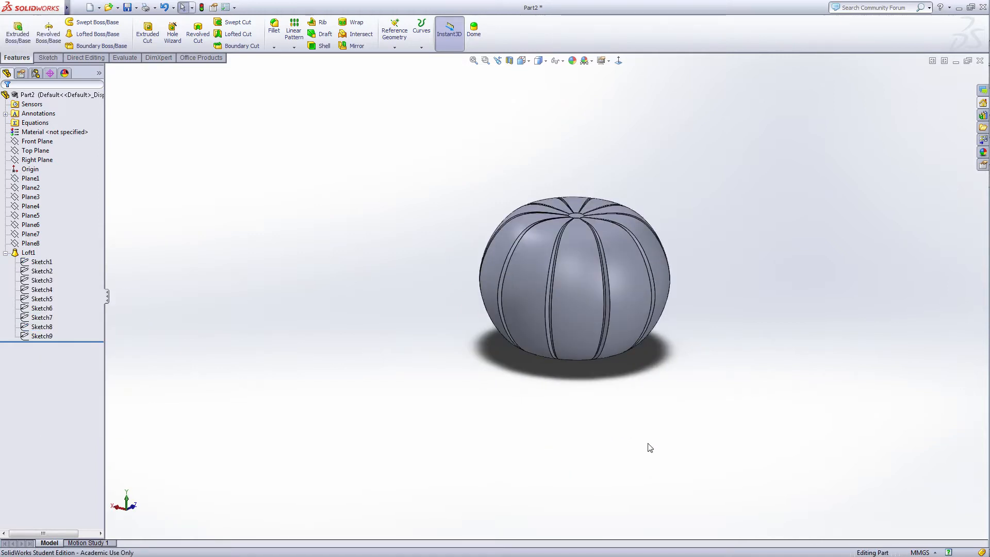
middle_click_drag(648, 446, 696, 391)
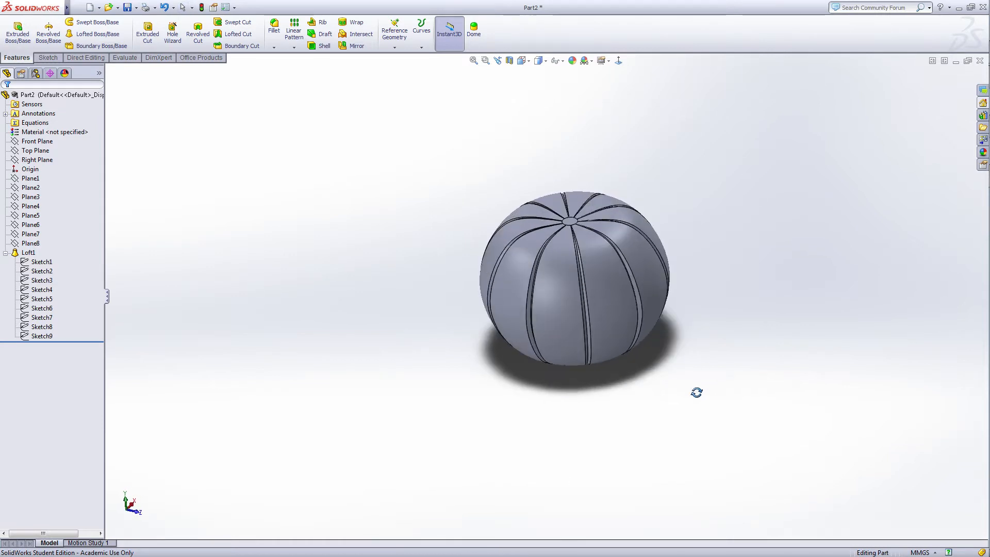
scroll(686, 318, "down", 3)
scroll(671, 308, "up", 3)
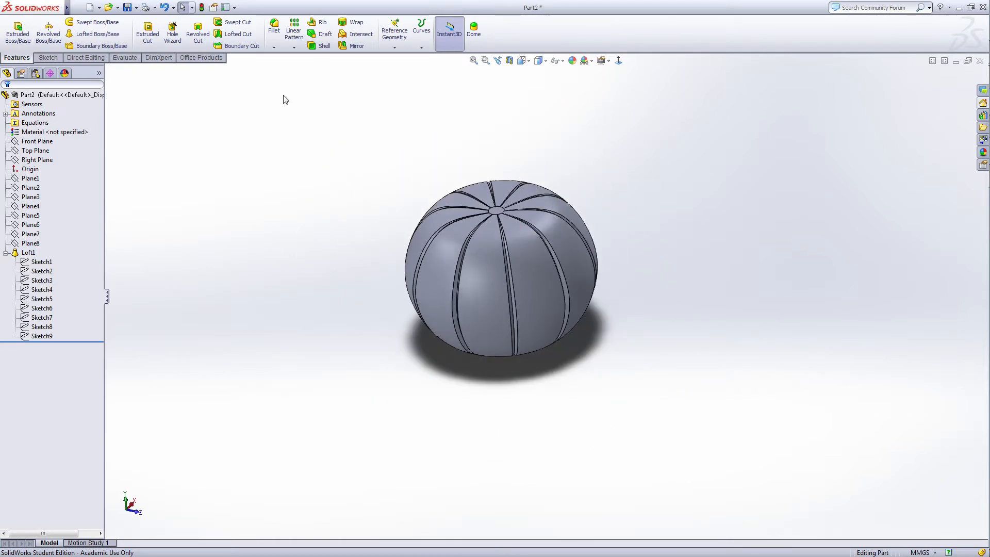
- Begin a constant-radius 1 mm fillet and select the inner edges of three adjacent grooves on the pumpkin
left_click(275, 32)
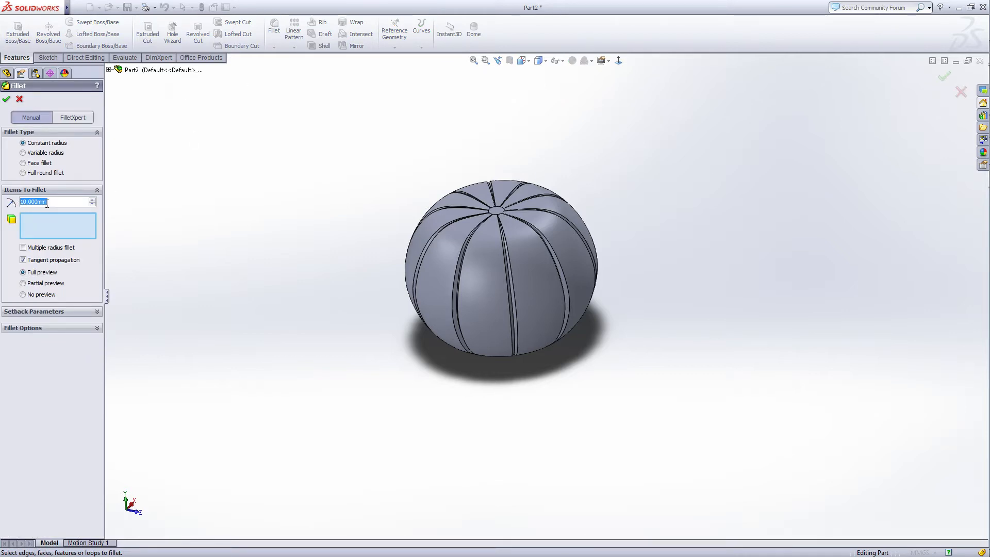
type("1")
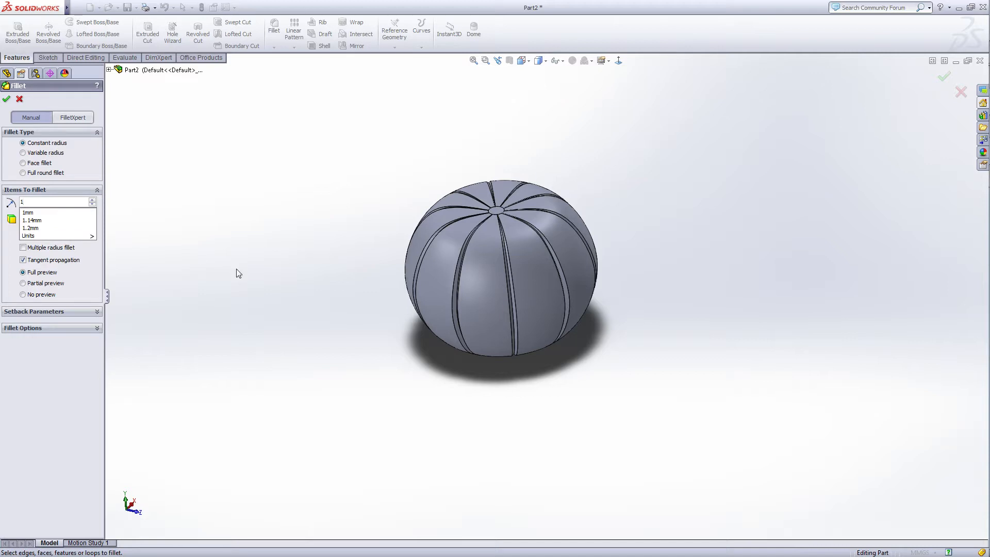
key("Return")
scroll(545, 294, "down", 5)
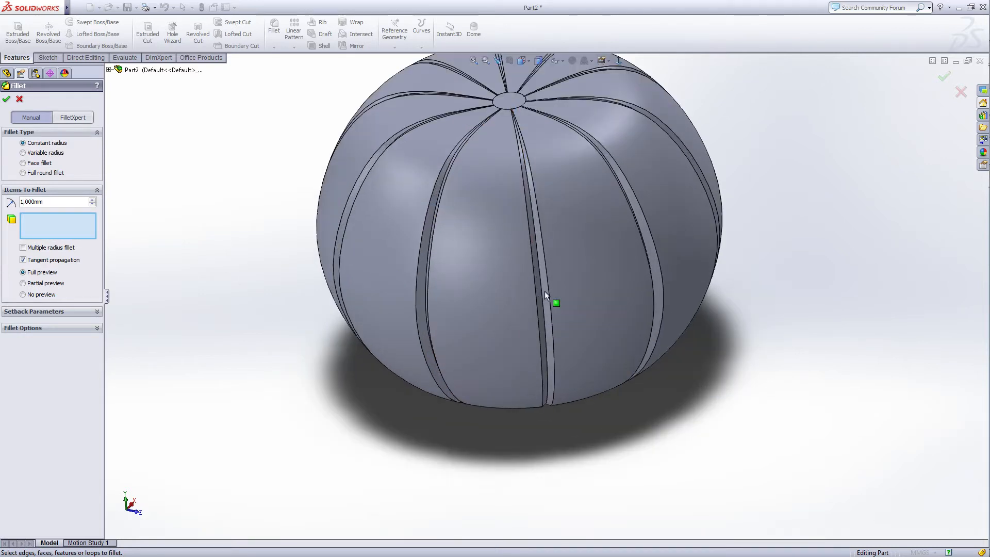
middle_click_drag(649, 504, 638, 526)
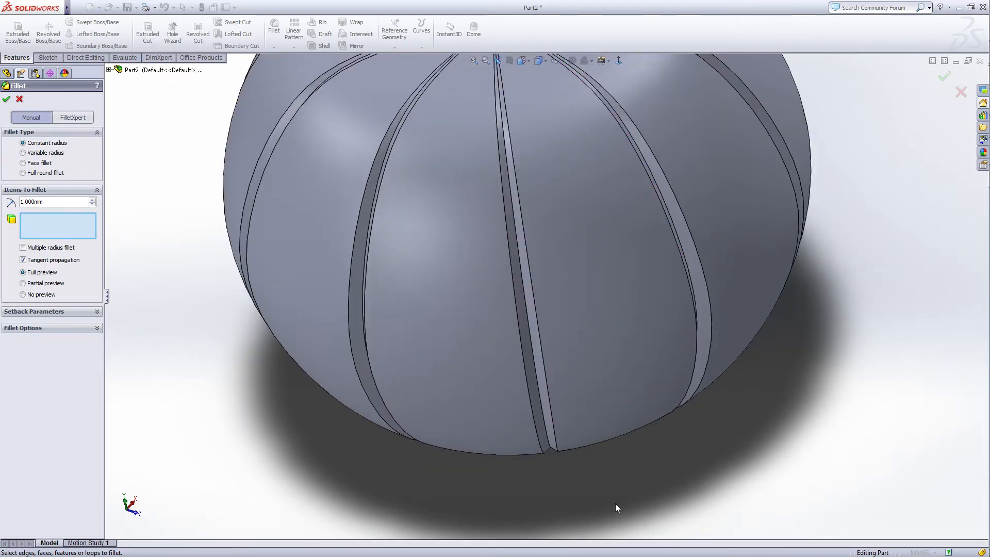
left_click(536, 383)
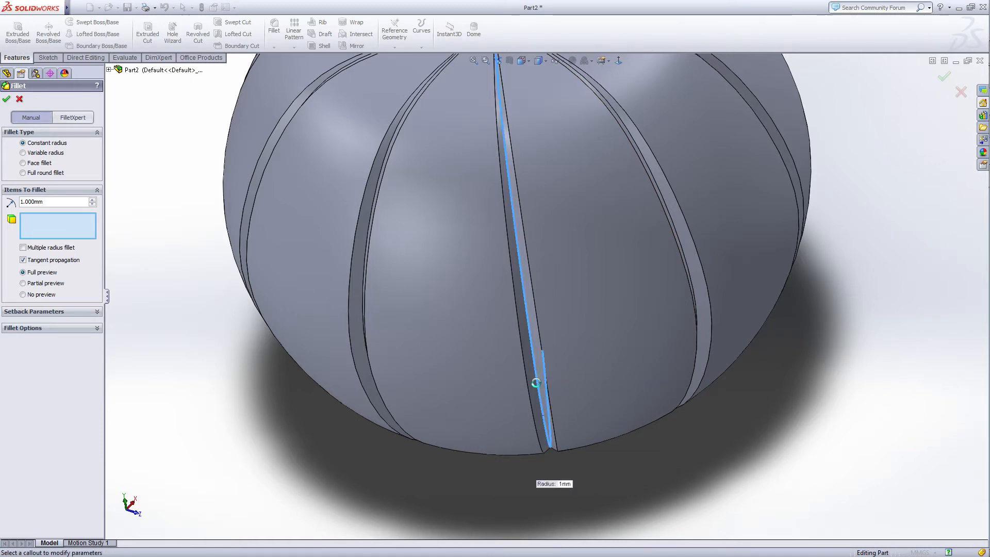
middle_click_drag(792, 481, 766, 477)
left_click(688, 382)
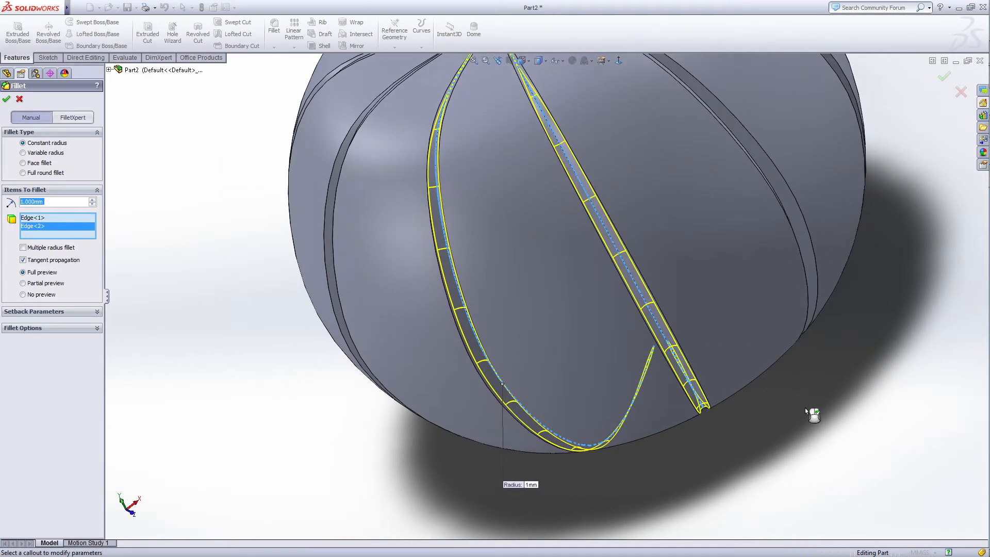
middle_click_drag(806, 407, 803, 351)
left_click(805, 319)
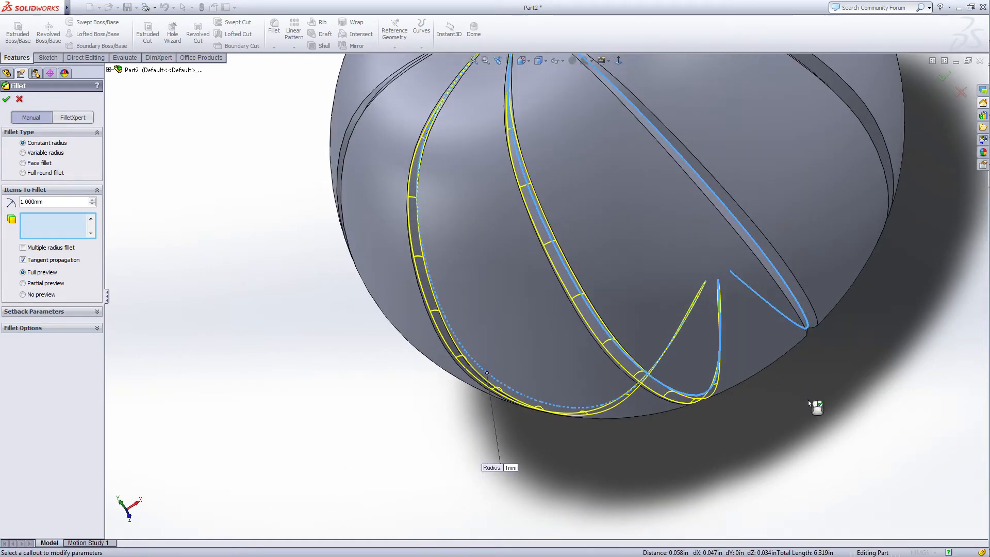
- Add the inner edges of the next three grooves around the pumpkin to the 1 mm fillet
scroll(808, 400, "up", 2)
middle_click_drag(805, 392, 893, 321)
scroll(582, 249, "down", 5)
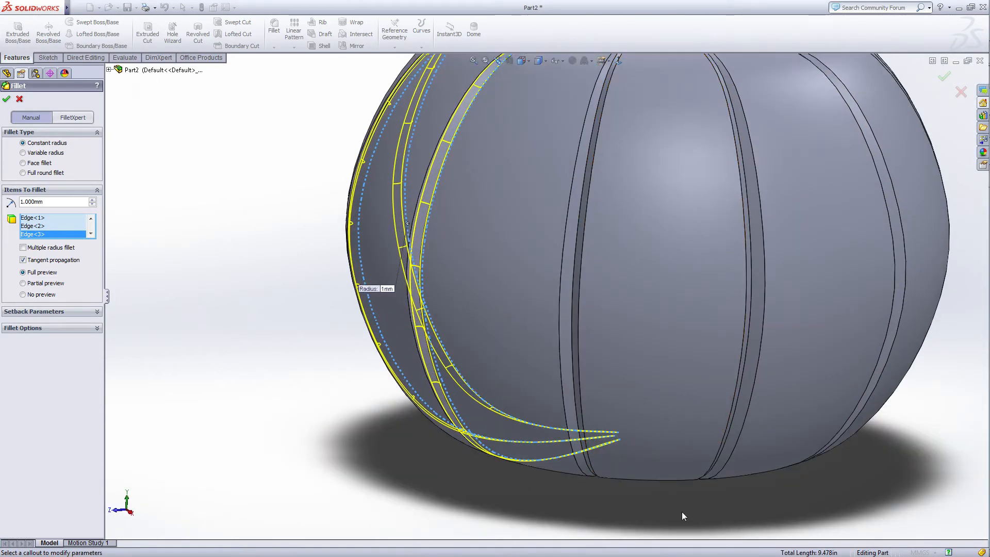
middle_click_drag(682, 516, 601, 435)
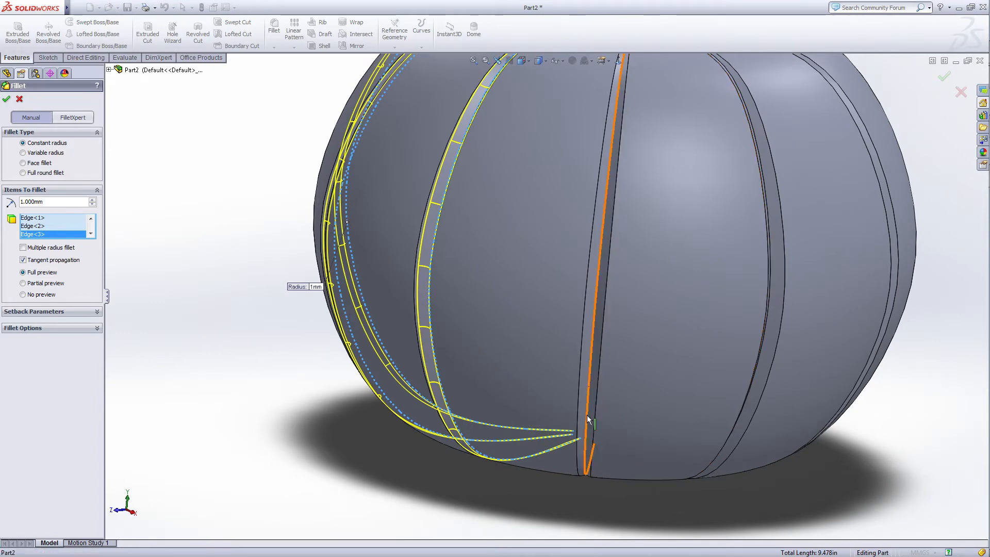
left_click(587, 415)
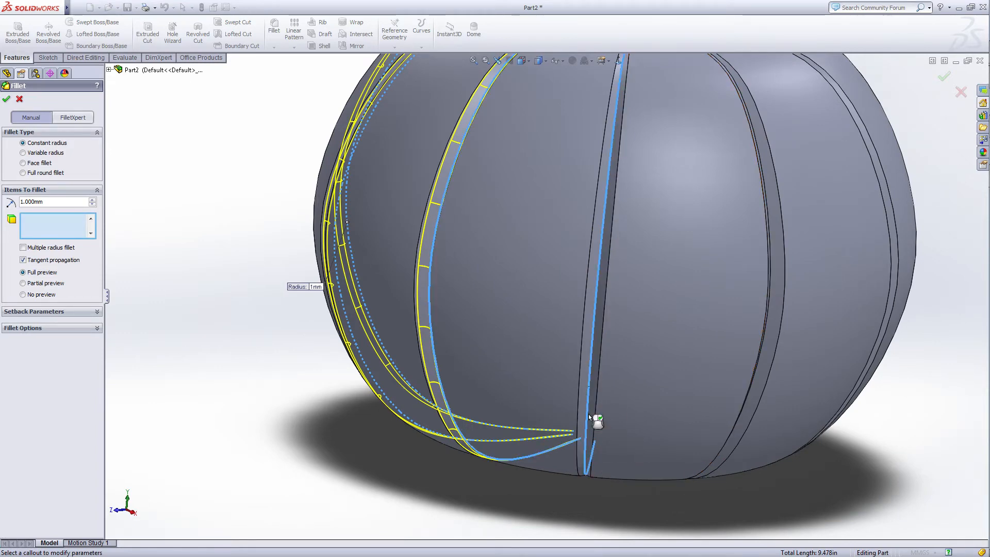
middle_click_drag(818, 503, 702, 453)
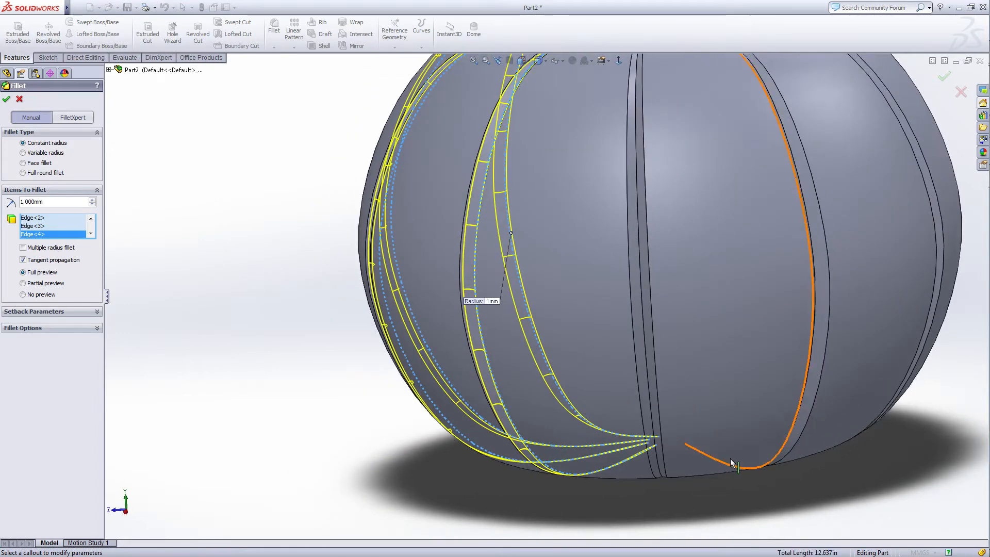
left_click(648, 399)
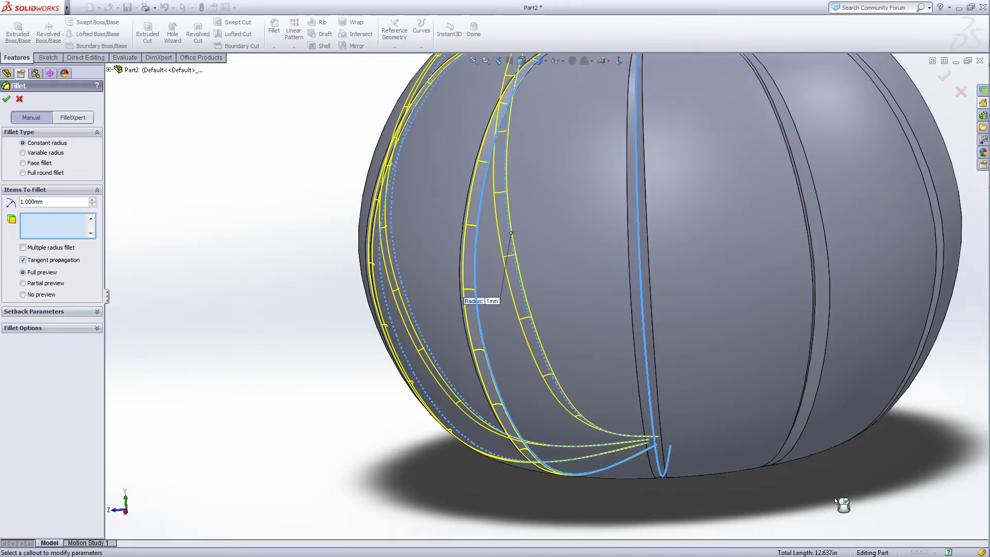
middle_click_drag(835, 497, 785, 479)
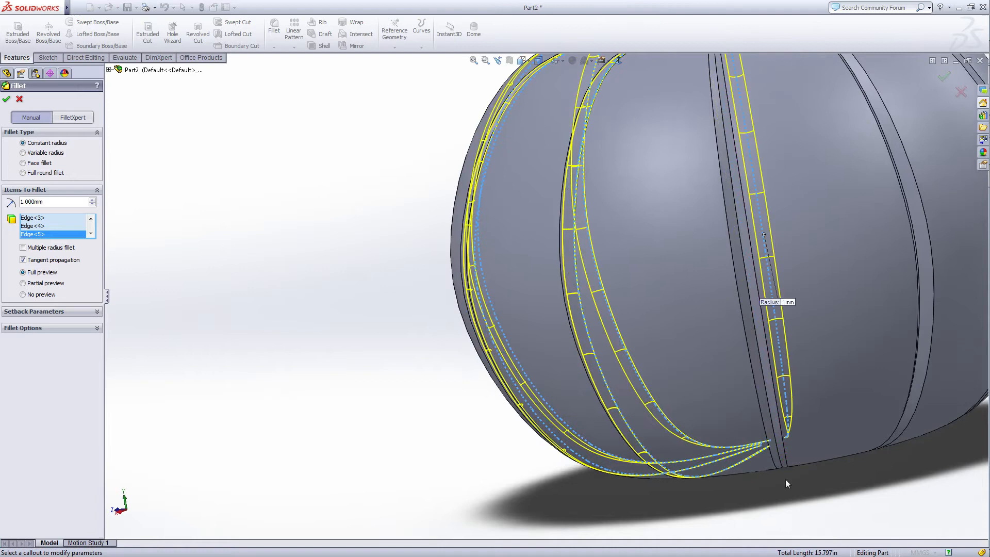
left_click(775, 447)
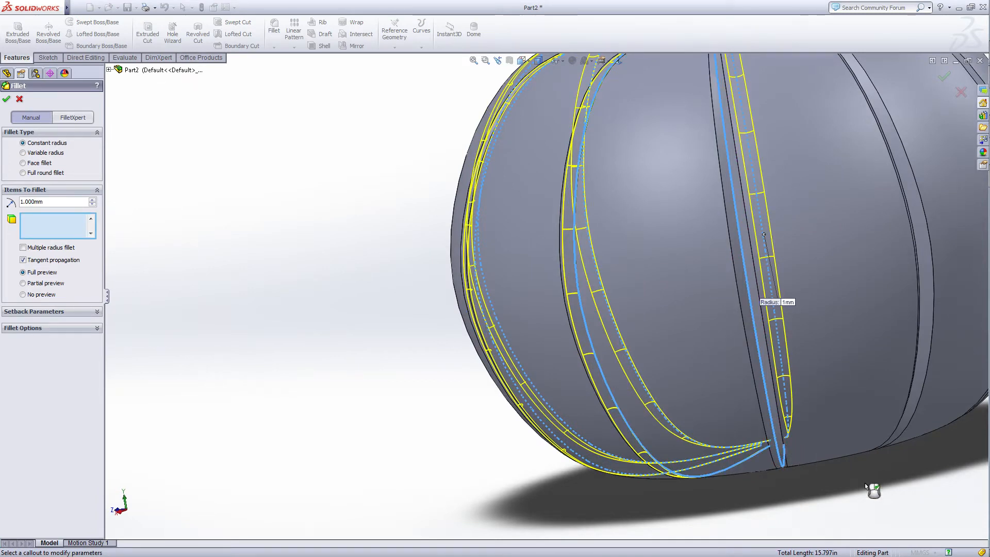
- Add the inner edges of the remaining four grooves and apply the 1 mm fillet
middle_click_drag(866, 483, 851, 503)
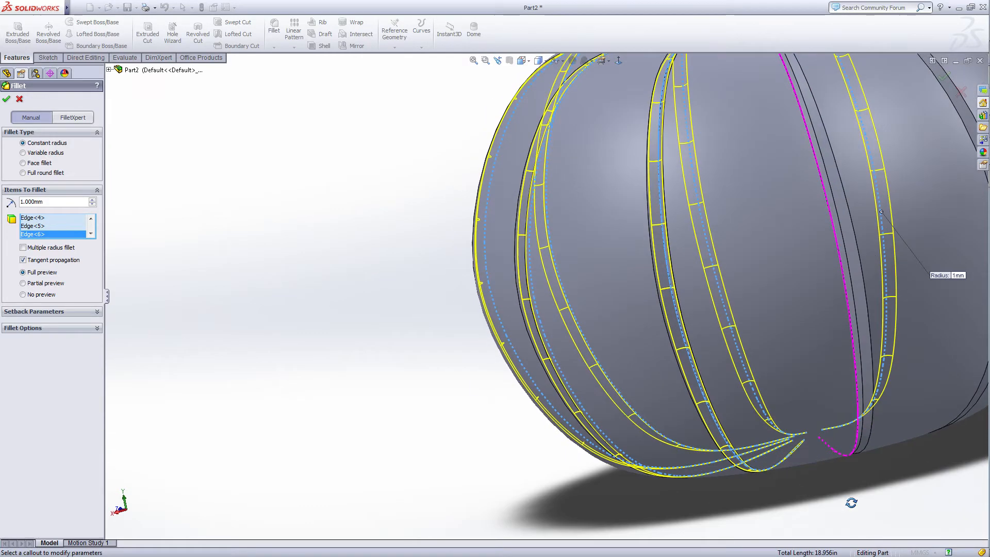
scroll(858, 496, "up", 3)
middle_click_drag(822, 458, 806, 453)
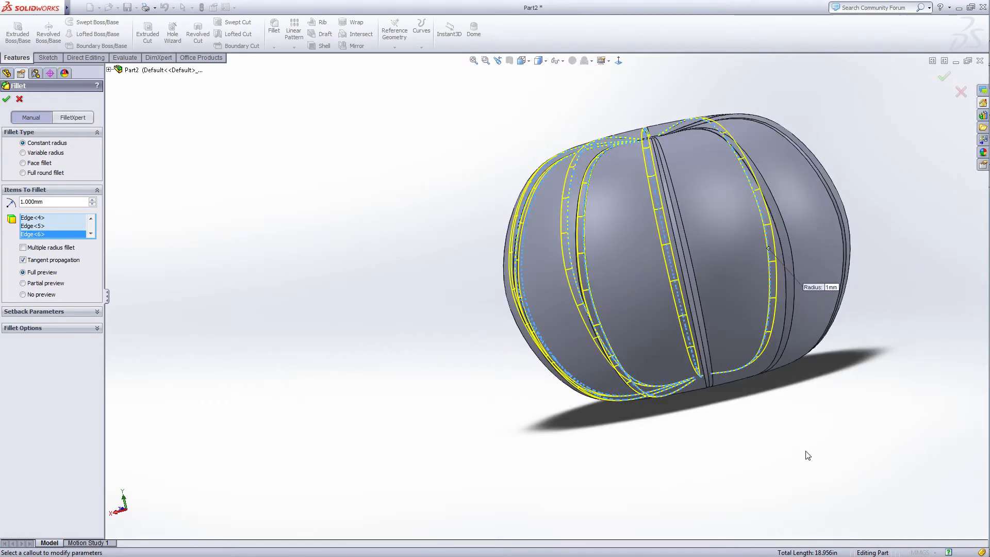
left_click(707, 361)
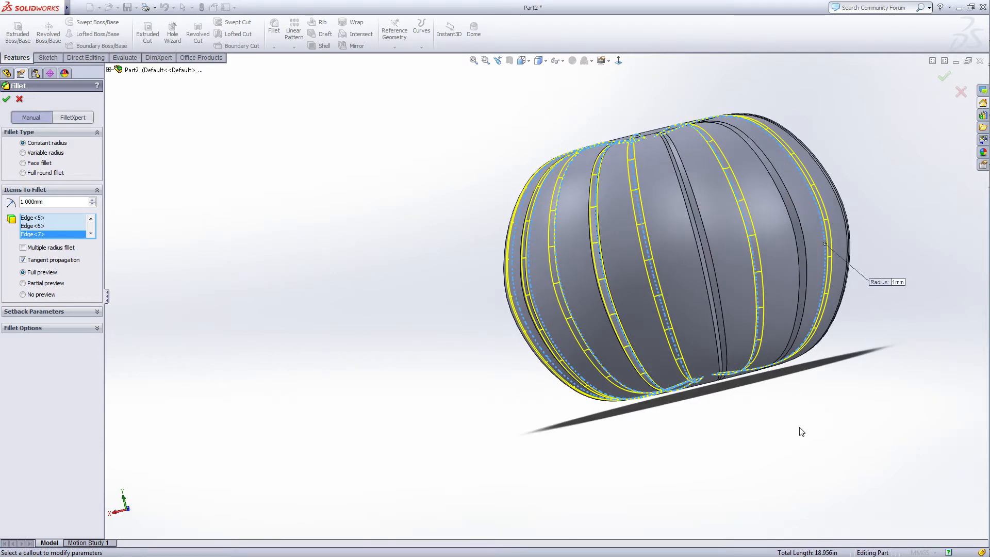
left_click(721, 344)
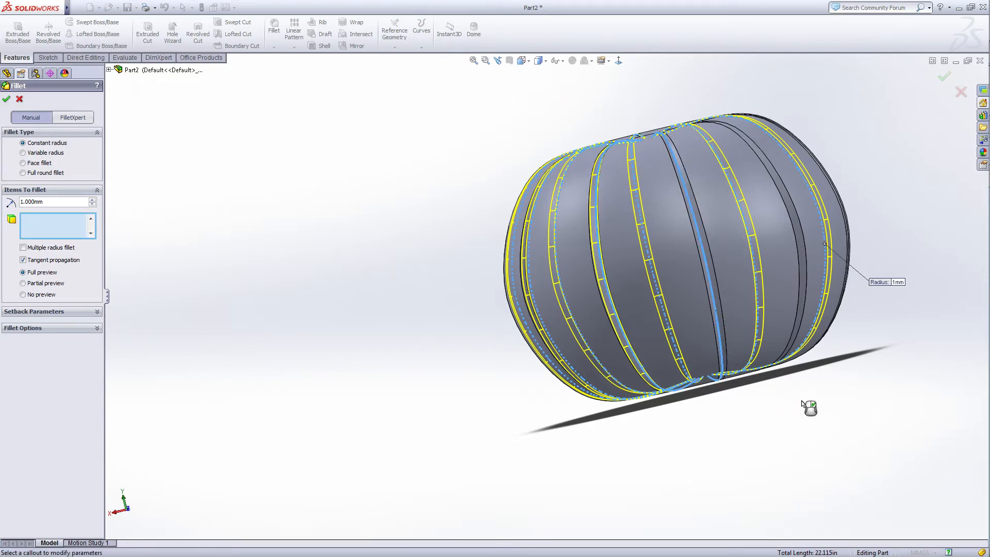
middle_click_drag(822, 411, 776, 466)
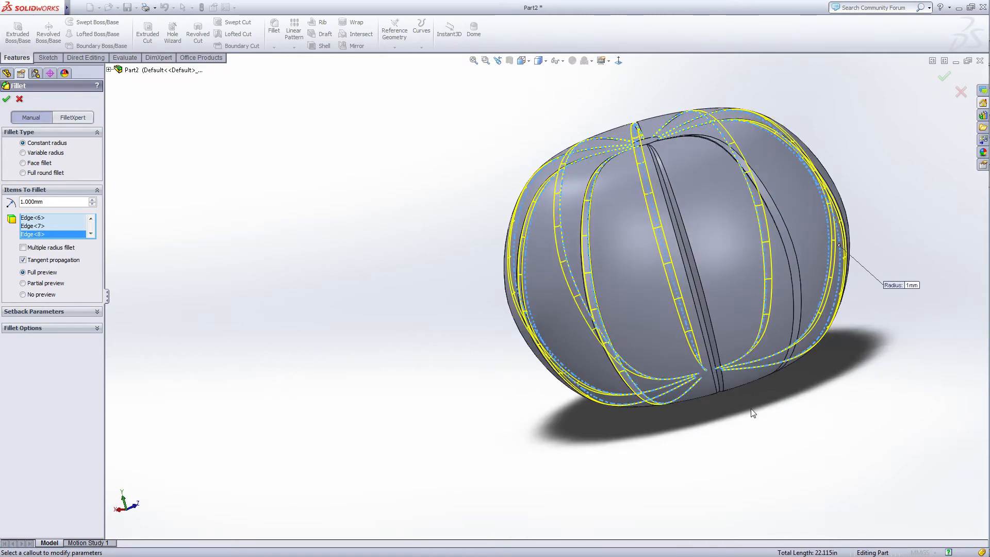
left_click(710, 344)
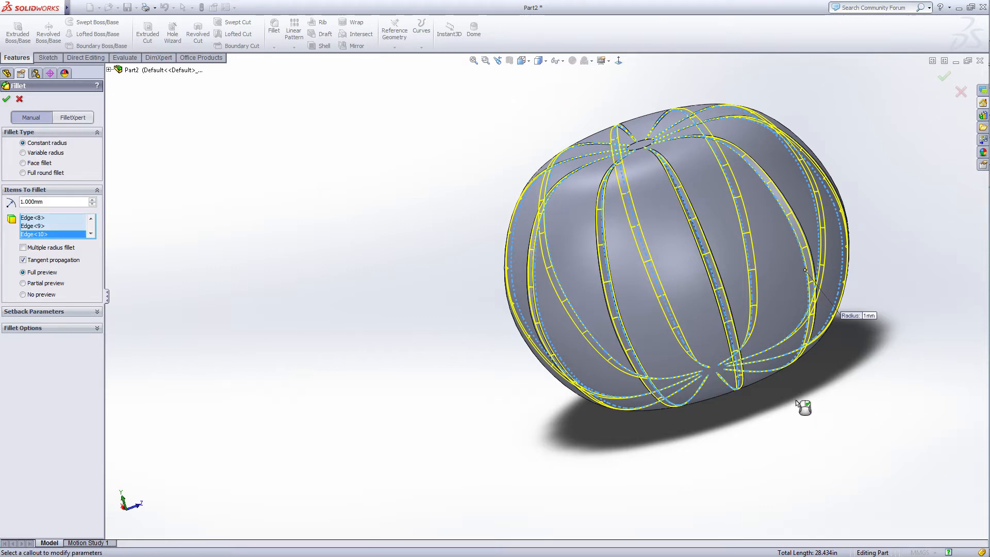
middle_click_drag(803, 408, 698, 444)
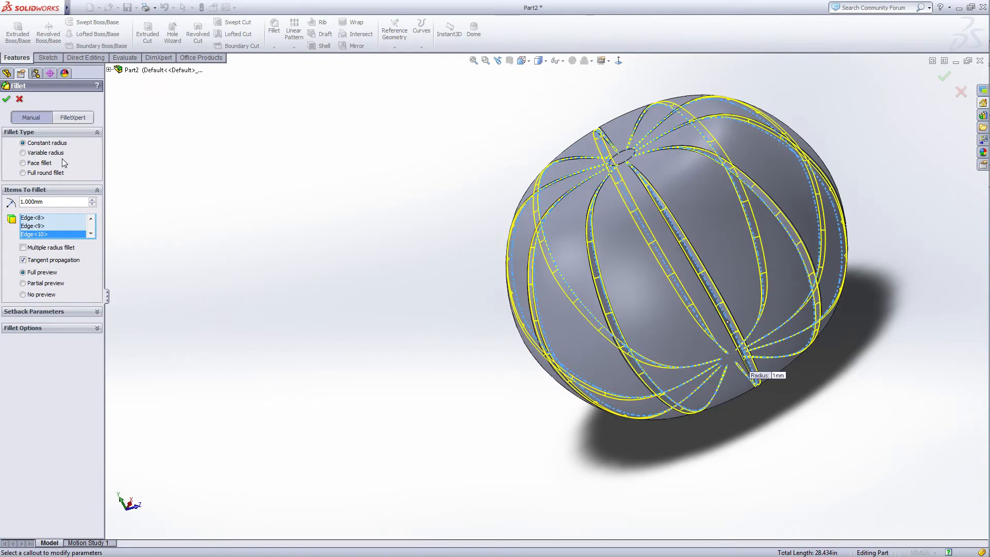
left_click(7, 101)
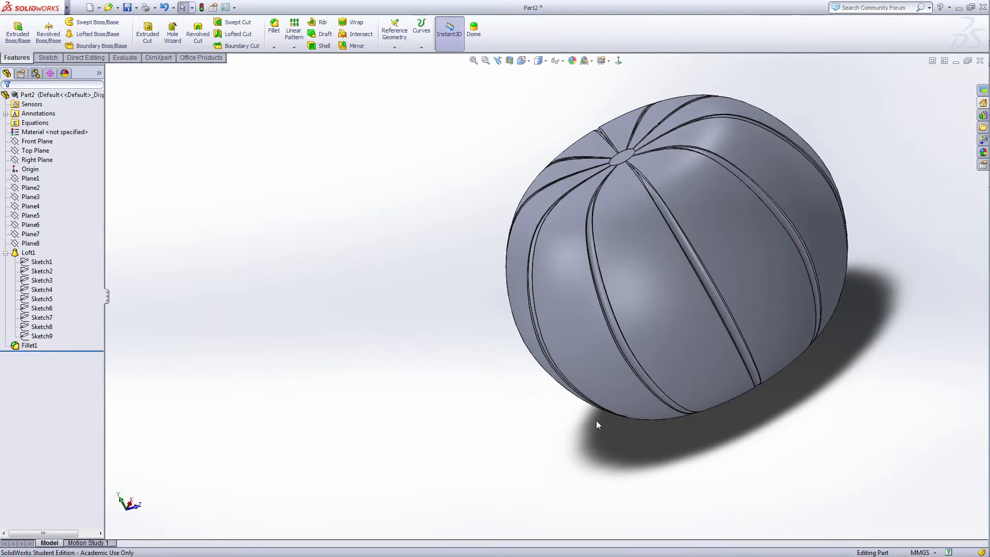
- Start an Extruded Cut with a new sketch on the Front Plane
middle_click_drag(718, 457, 616, 353)
scroll(715, 412, "up", 4)
middle_click_drag(734, 328, 630, 453)
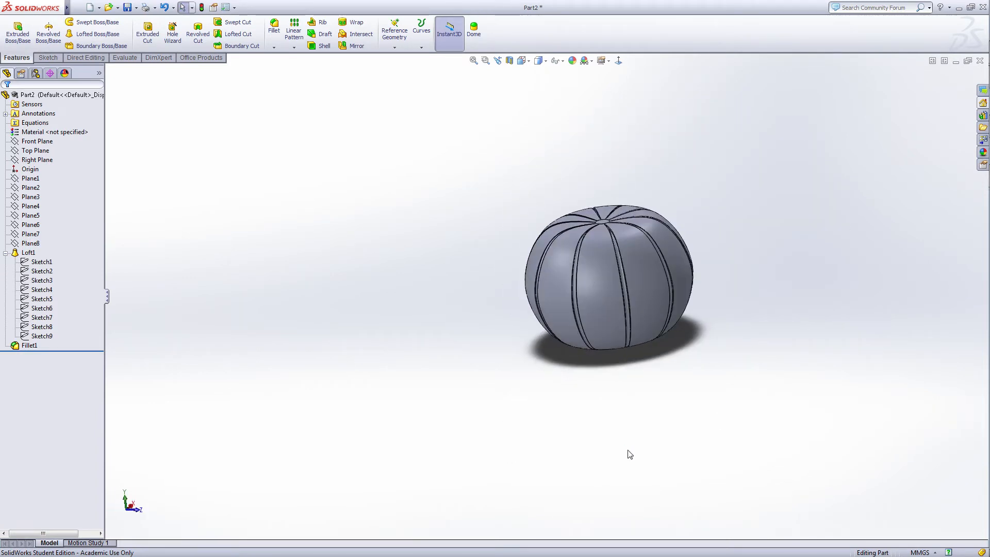
left_click(43, 142)
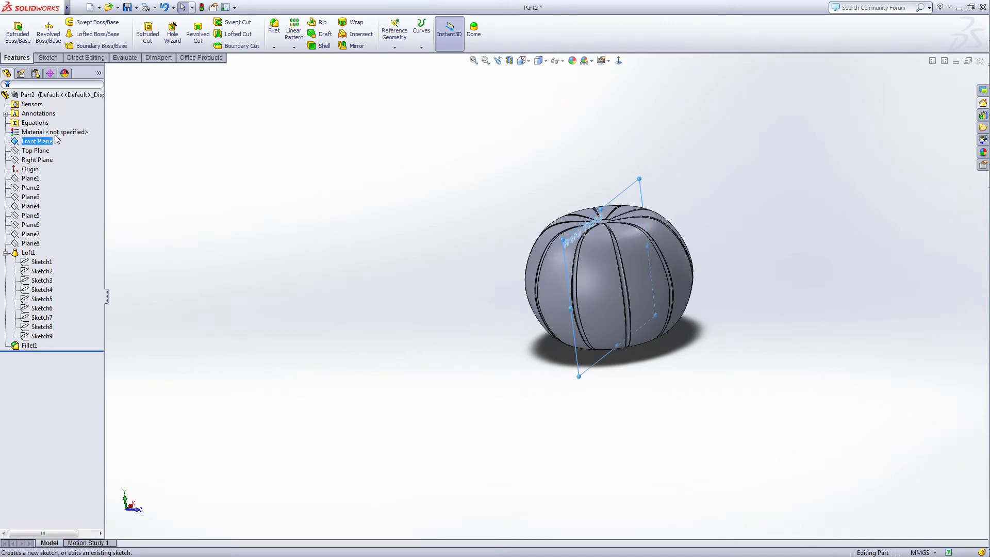
left_click(150, 42)
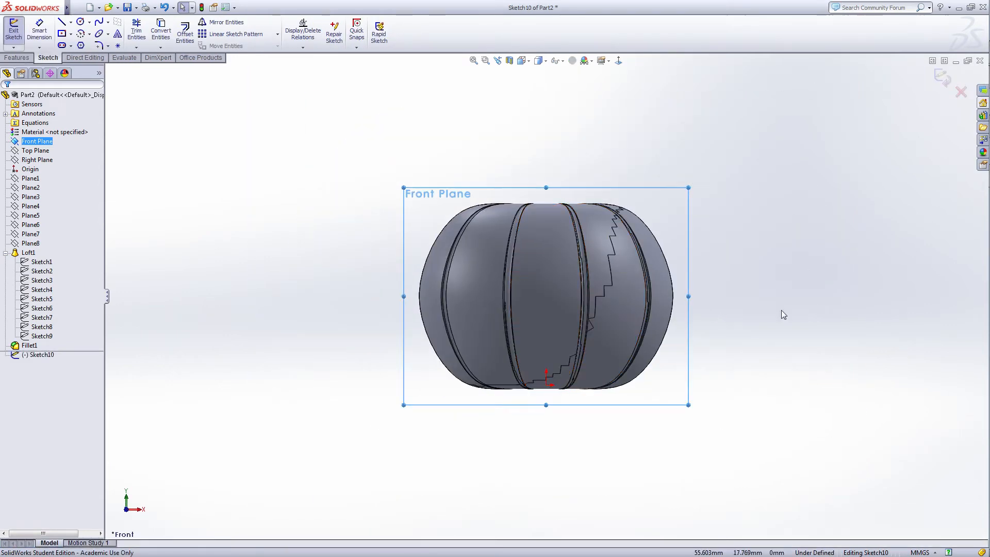
left_click(766, 302)
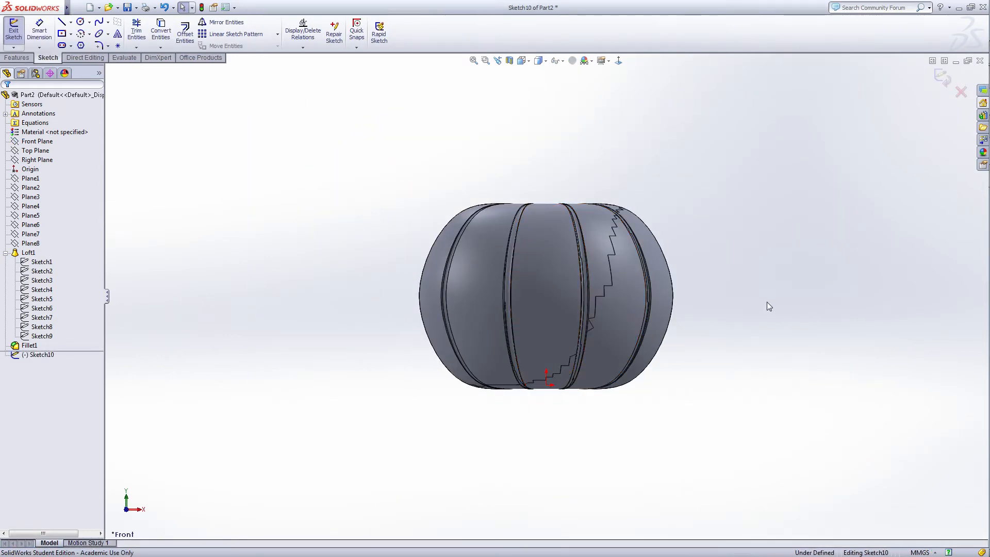
- Draw a vertical centerline about 52 mm long from the origin up past the top of the pumpkin
right_click(722, 223)
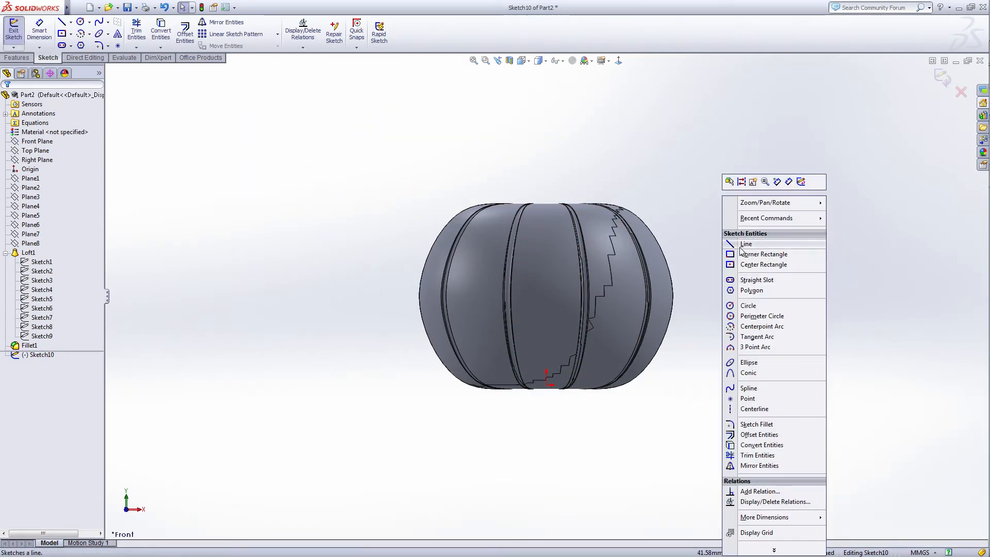
left_click(746, 243)
right_click(741, 253)
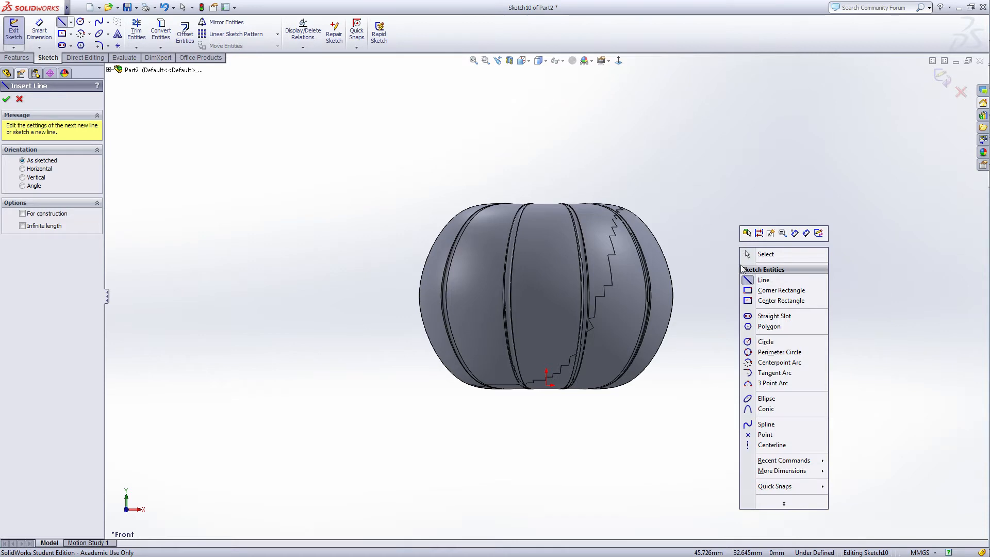
left_click(771, 444)
left_click(547, 385)
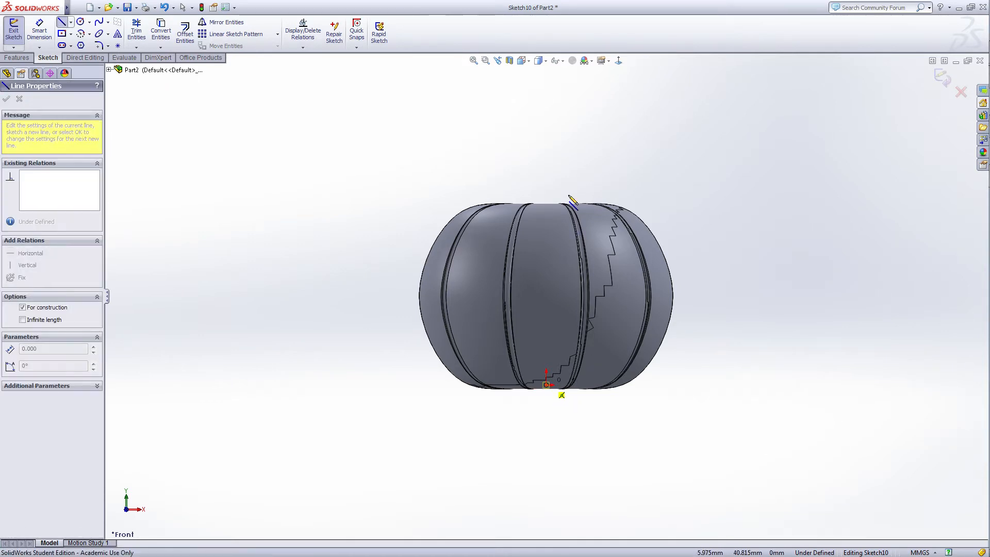
left_click(546, 164)
right_click(547, 164)
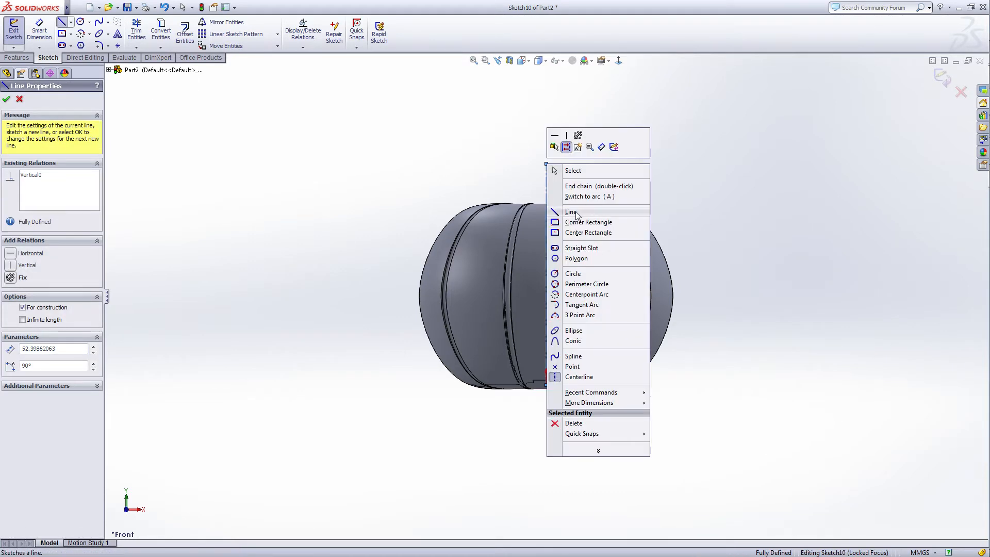
left_click(562, 215)
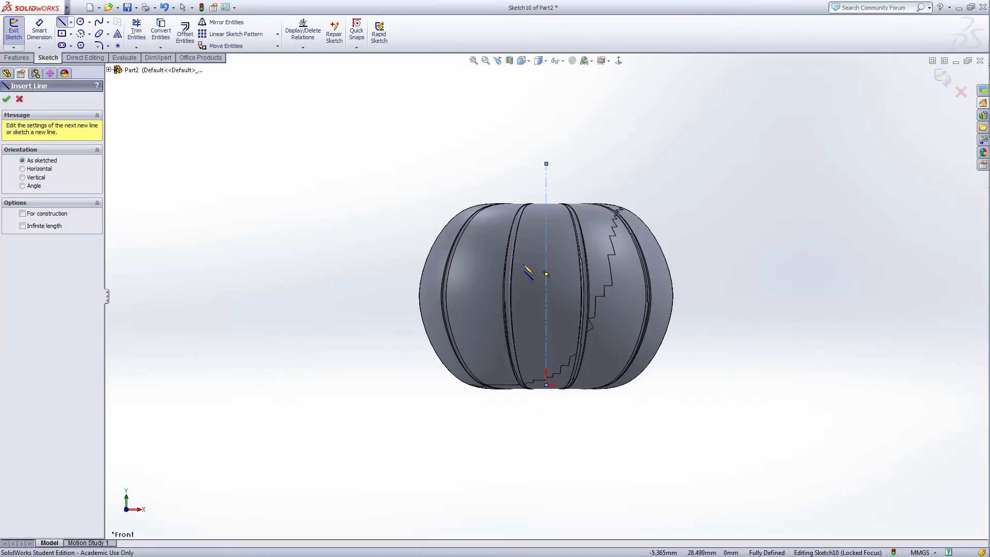
right_click(702, 232)
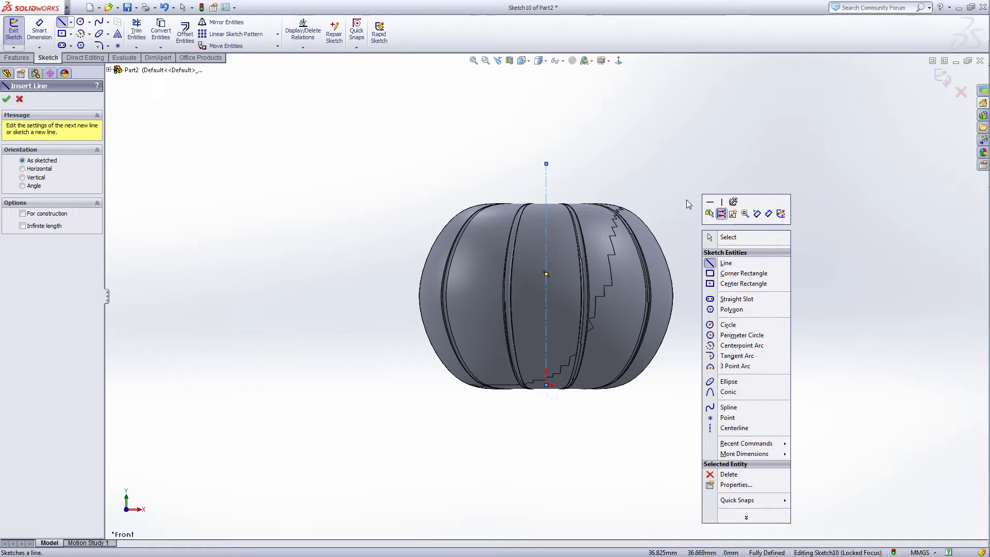
left_click(669, 183)
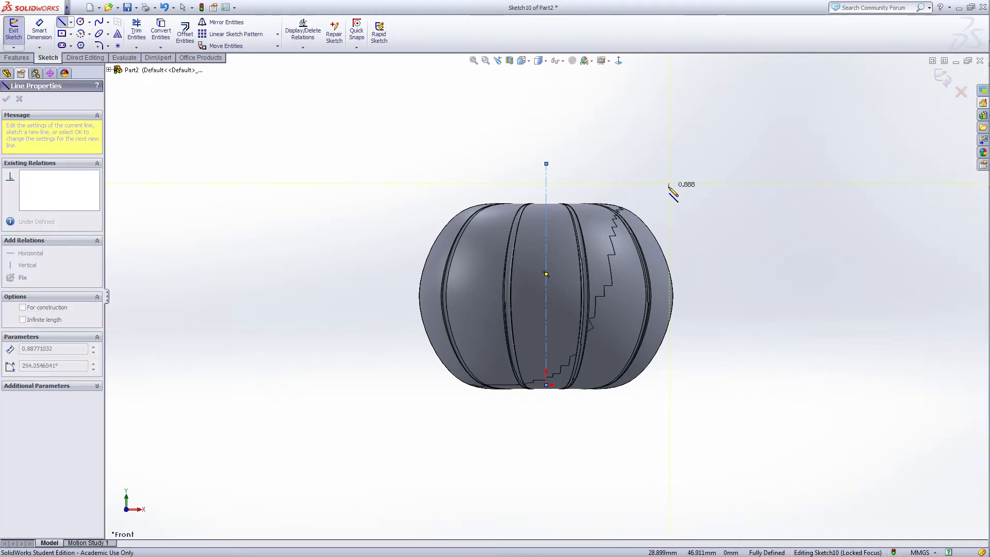
key("Escape")
right_click(711, 221)
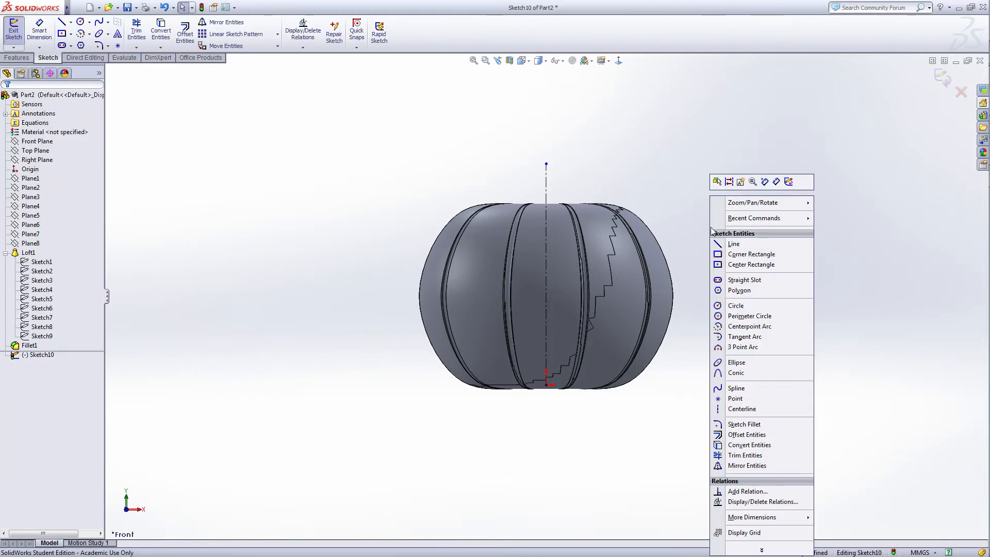
left_click(722, 306)
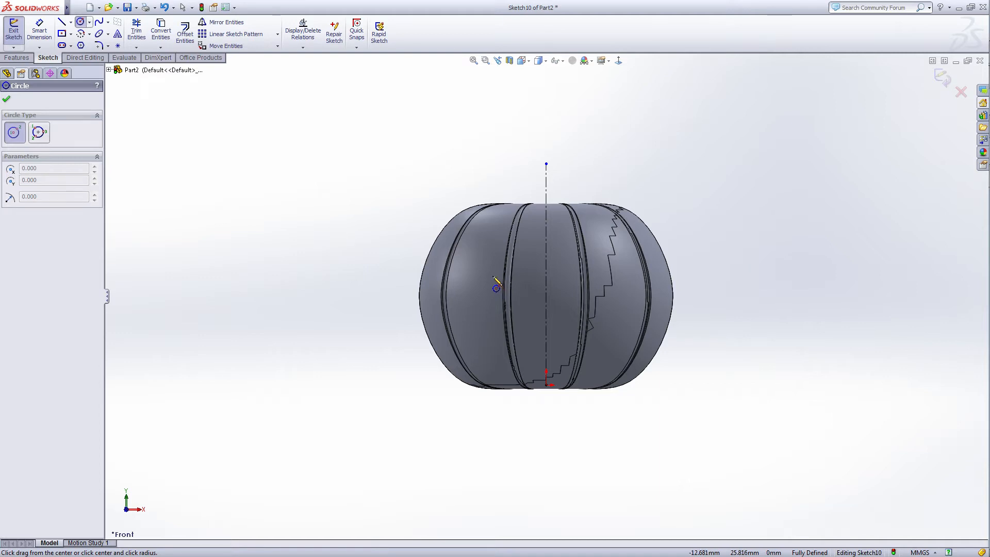
key("Escape")
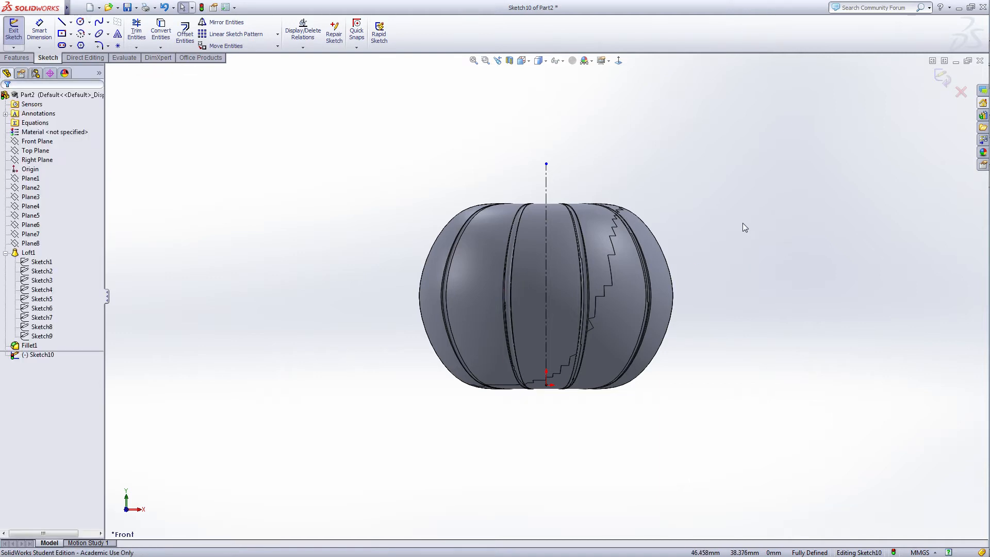
- Draw an ellipse with radii of about 8.2 mm and 5.9 mm on the pumpkin face, left of the centerline
right_click(745, 227)
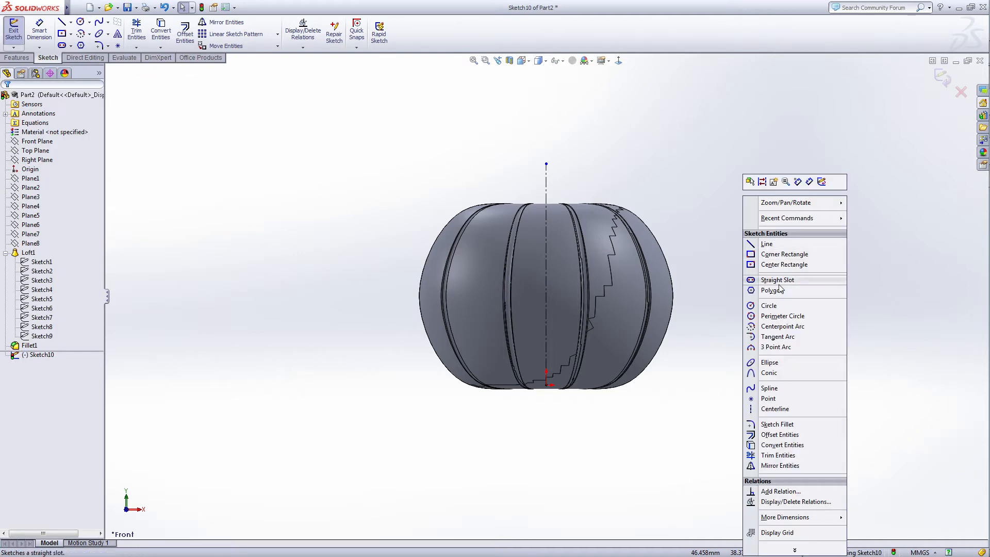
left_click(769, 363)
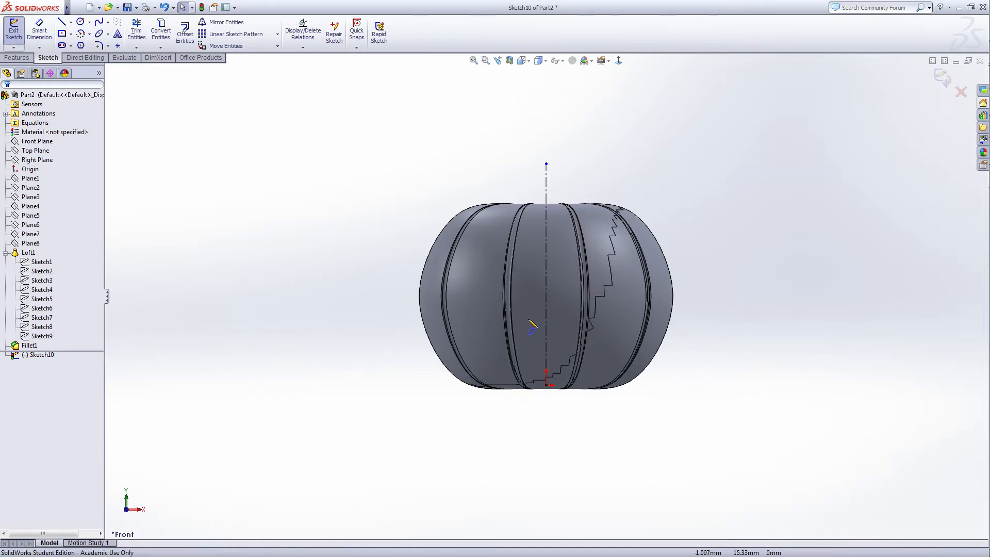
left_click(487, 278)
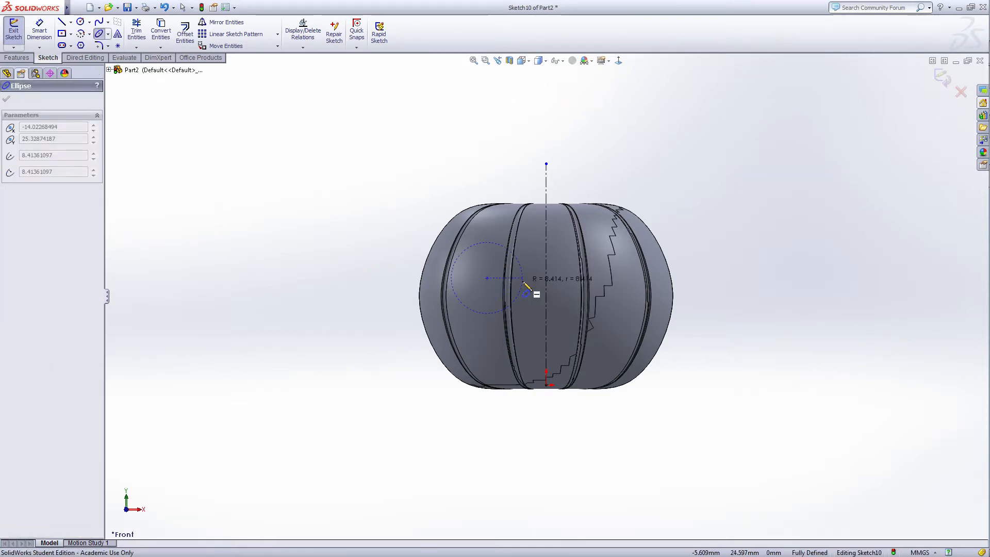
left_click(525, 287)
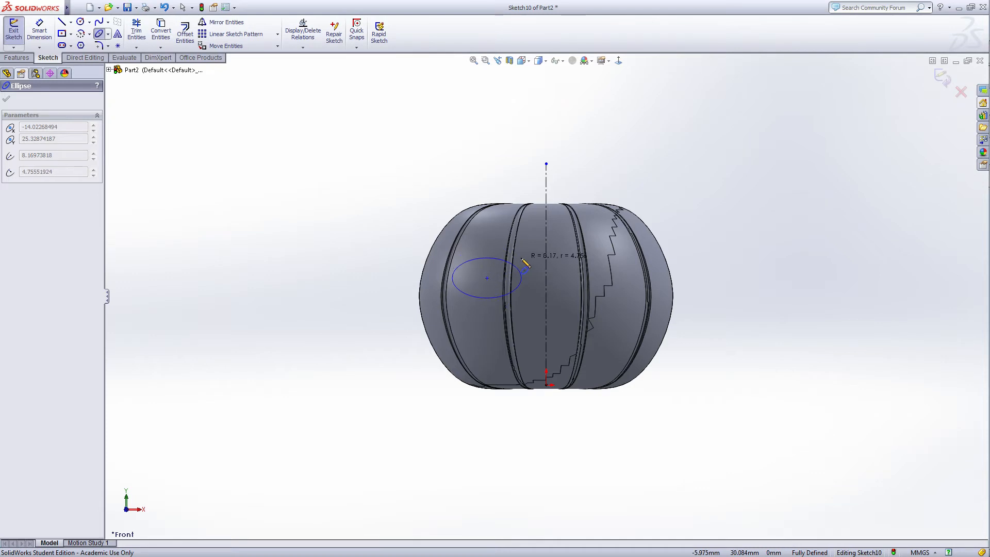
left_click(523, 258)
right_click(517, 252)
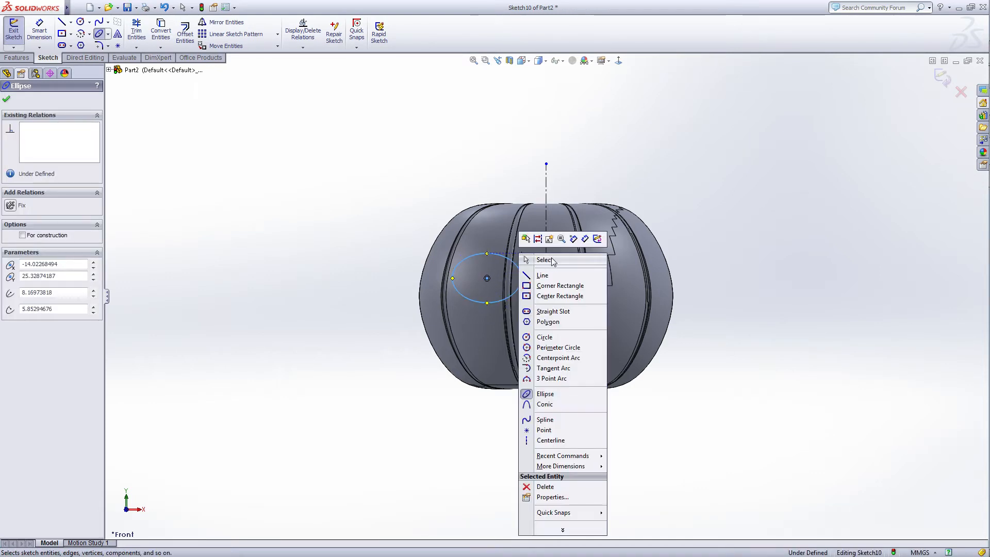
left_click(544, 259)
- Reshape the ellipse by its axis points to radii of about 5.9 mm and 5.7 mm and shift it slightly toward the centerline
left_click_drag(522, 279, 487, 253)
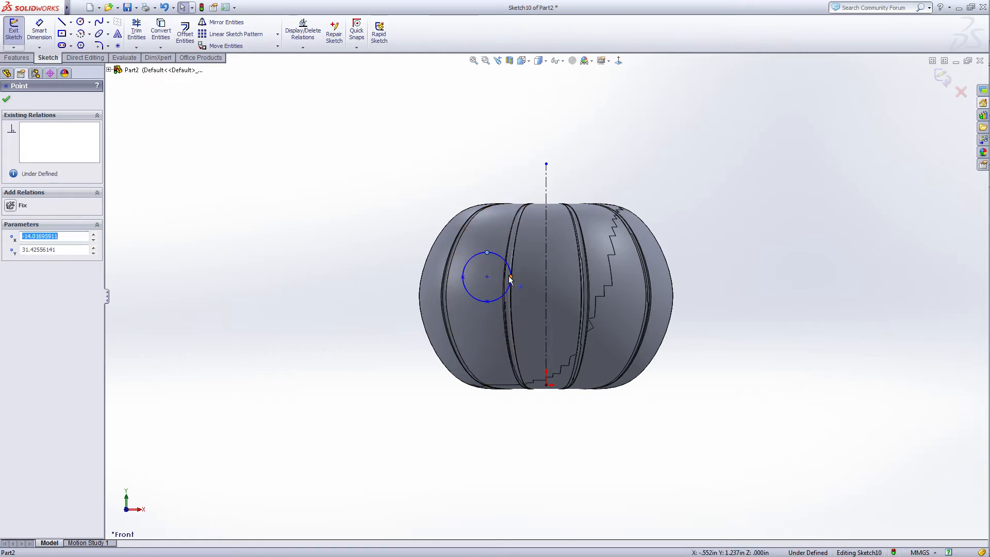
left_click(511, 278)
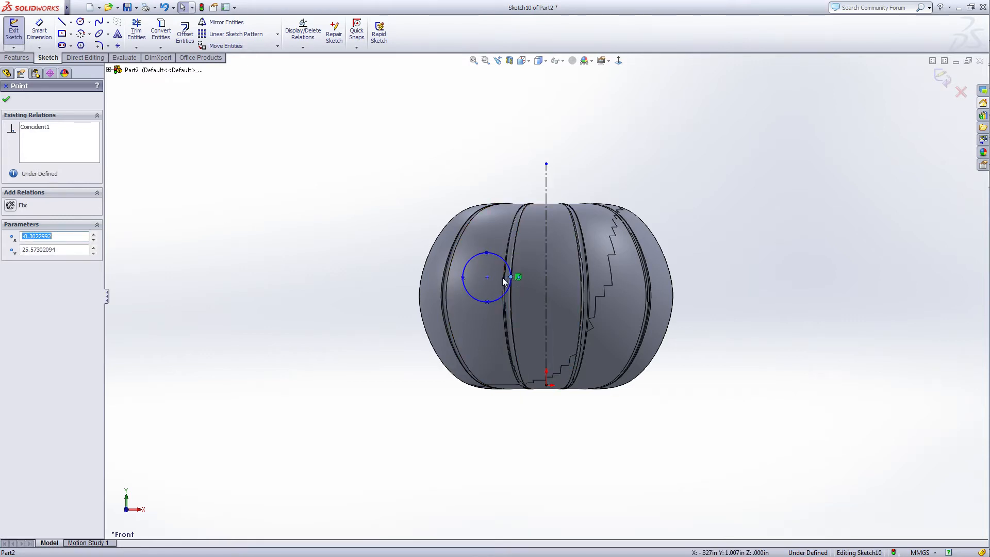
left_click_drag(502, 278, 476, 256)
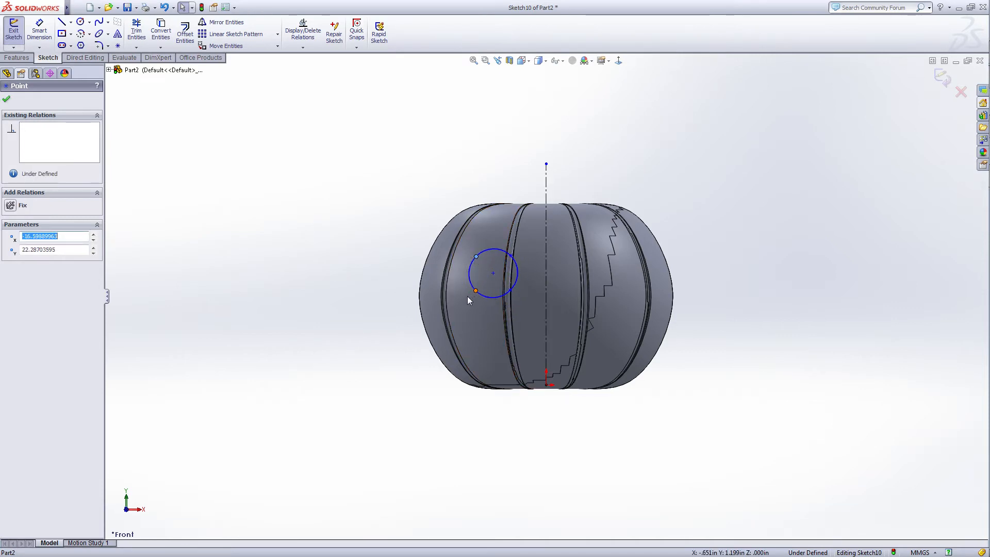
left_click_drag(467, 296, 460, 302)
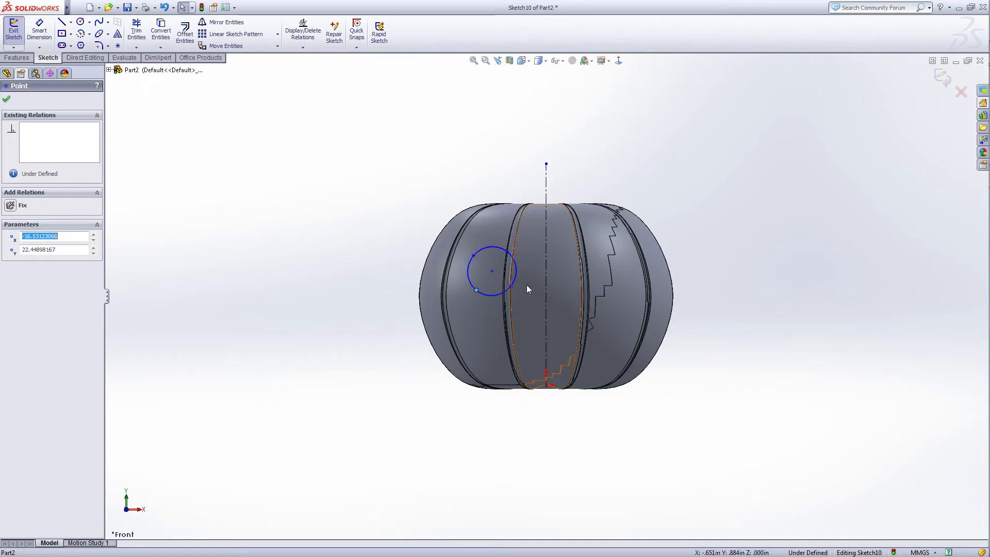
- Delete the ellipse from the sketch
key("Escape")
left_click(495, 295)
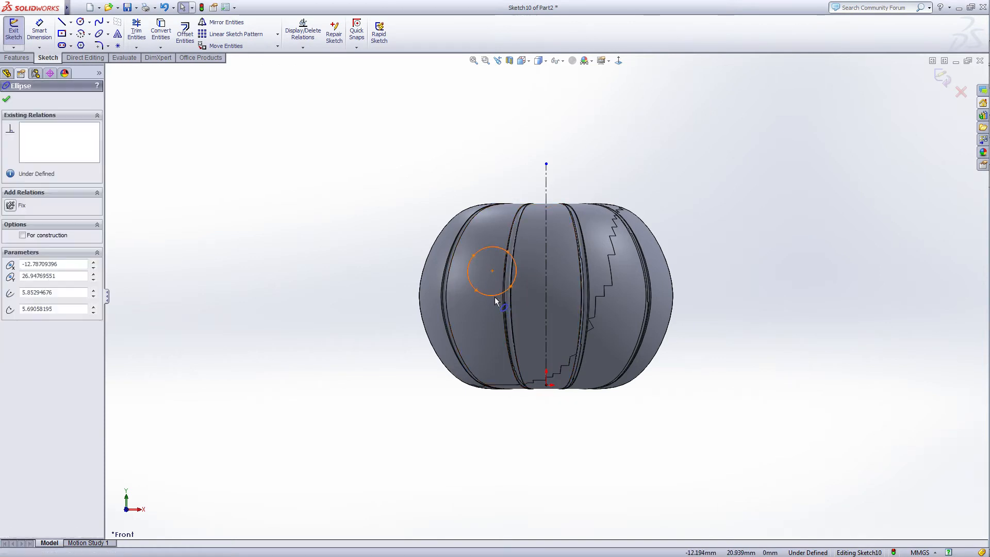
key("Escape")
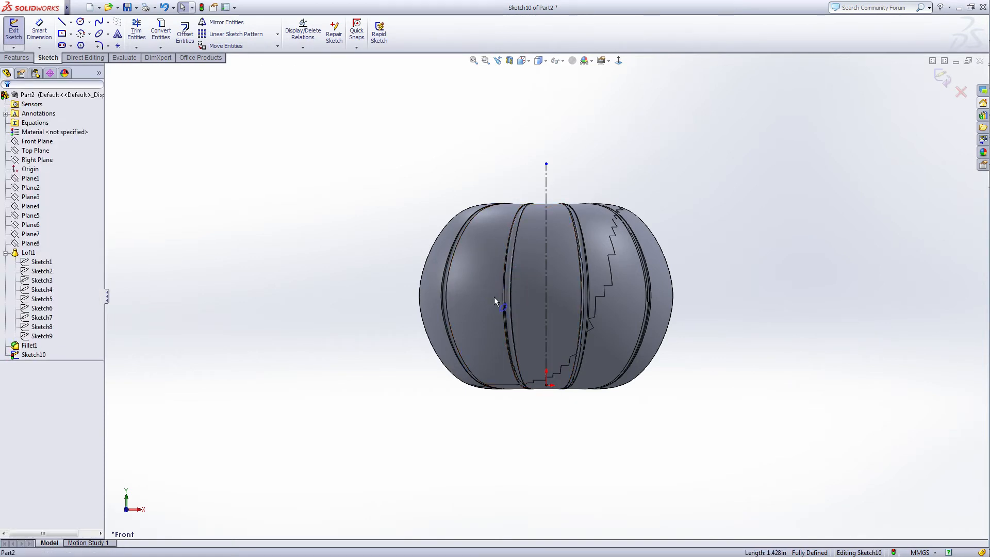
- Draw a closed triangular eye left of the centerline, its outer side about 12 mm at 45° and its inner side about 13 mm
right_click(721, 225)
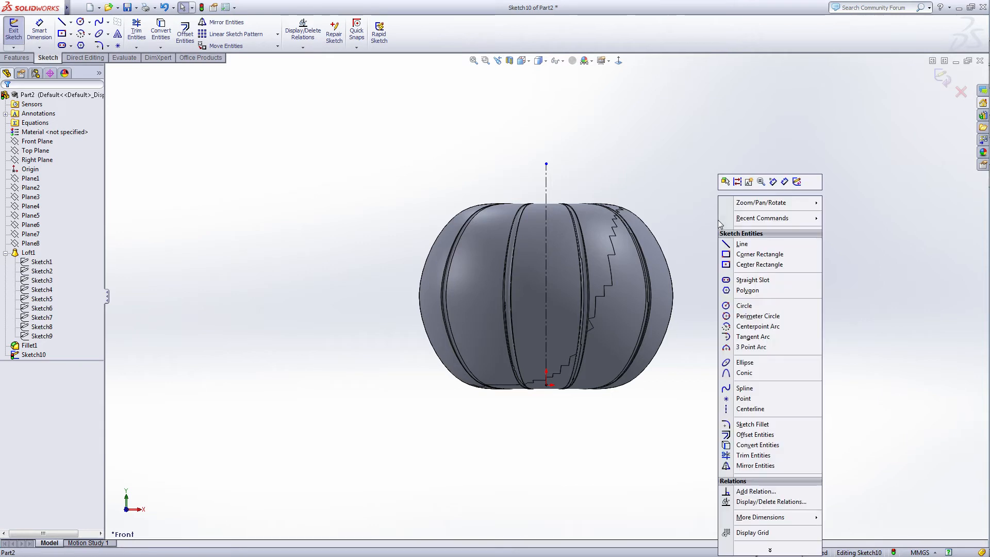
left_click(741, 243)
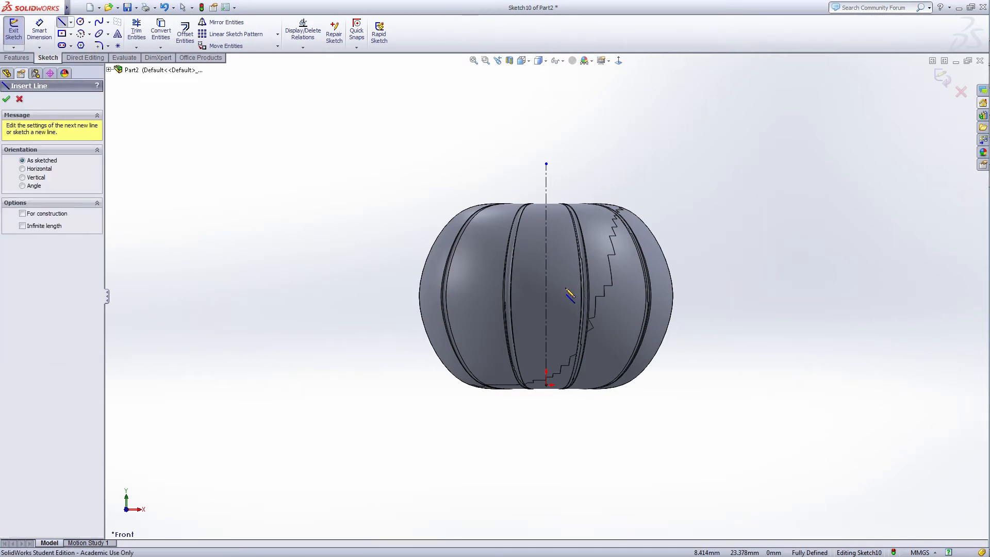
left_click(500, 254)
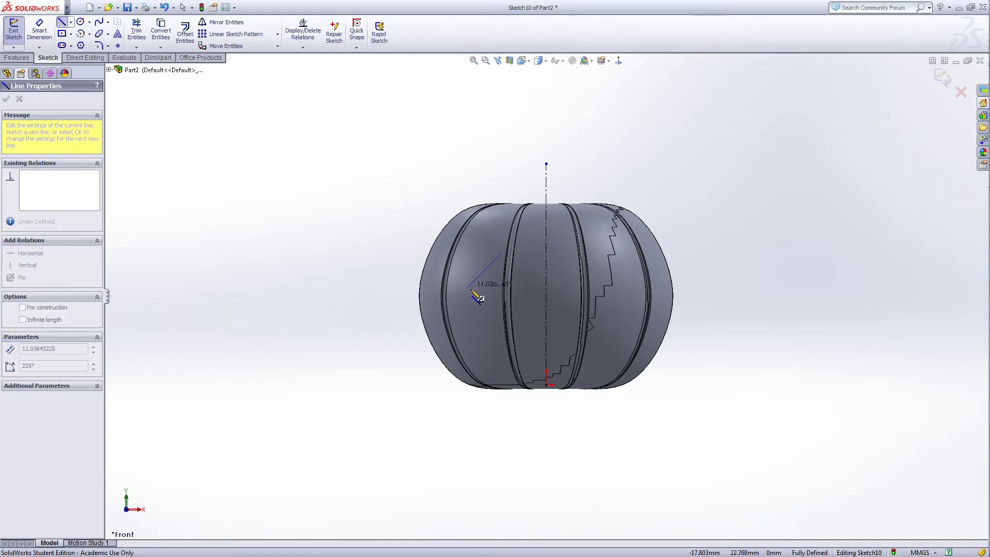
left_click(466, 289)
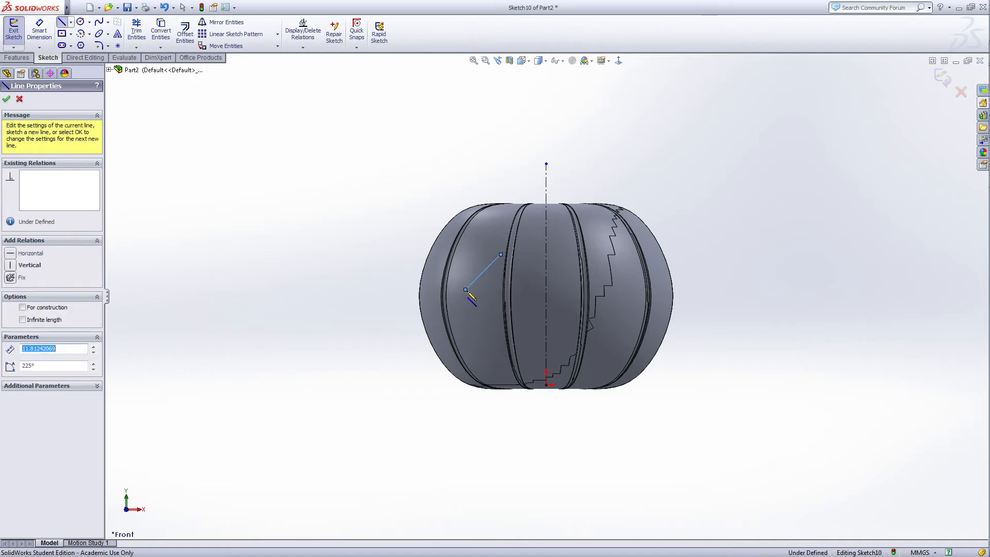
left_click(531, 303)
left_click(500, 254)
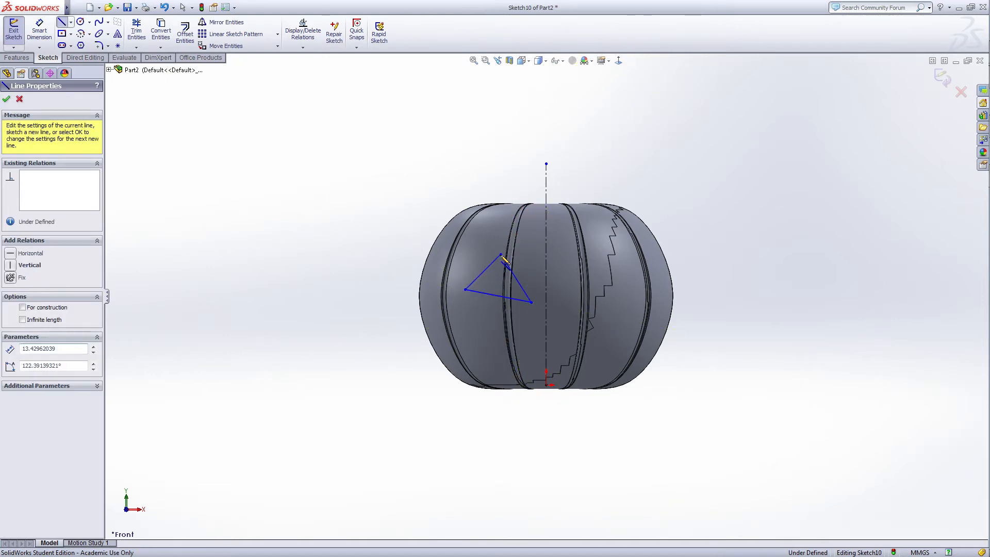
right_click(500, 254)
left_click(520, 261)
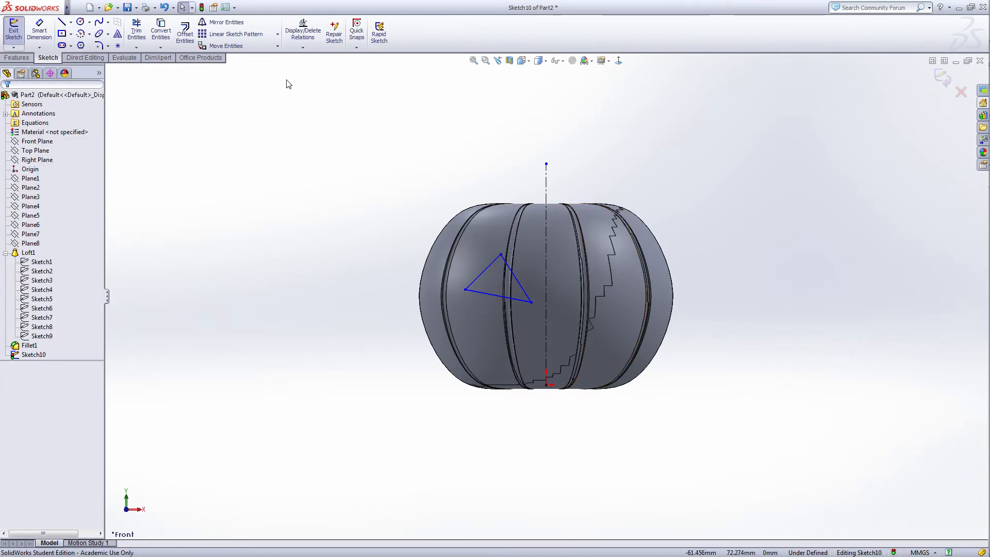
- Mirror the three lines of the triangular eye about the vertical centerline, keeping the original
left_click(222, 22)
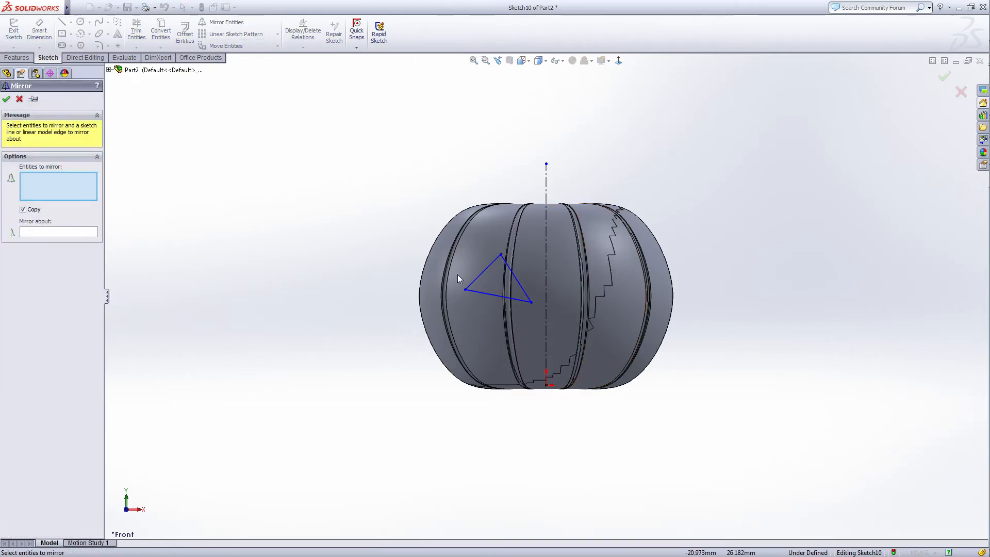
left_click(489, 297)
left_click(490, 297)
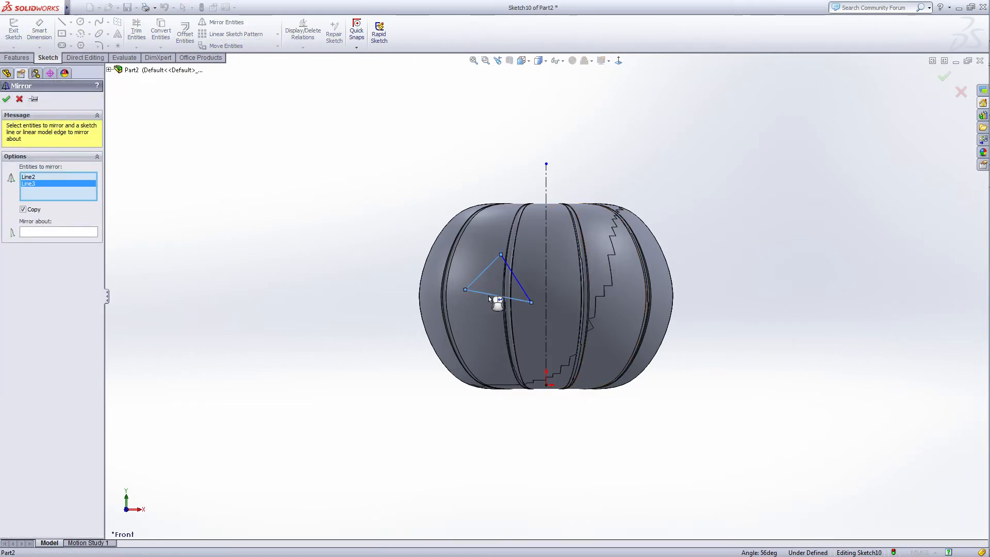
left_click(520, 285)
left_click(73, 231)
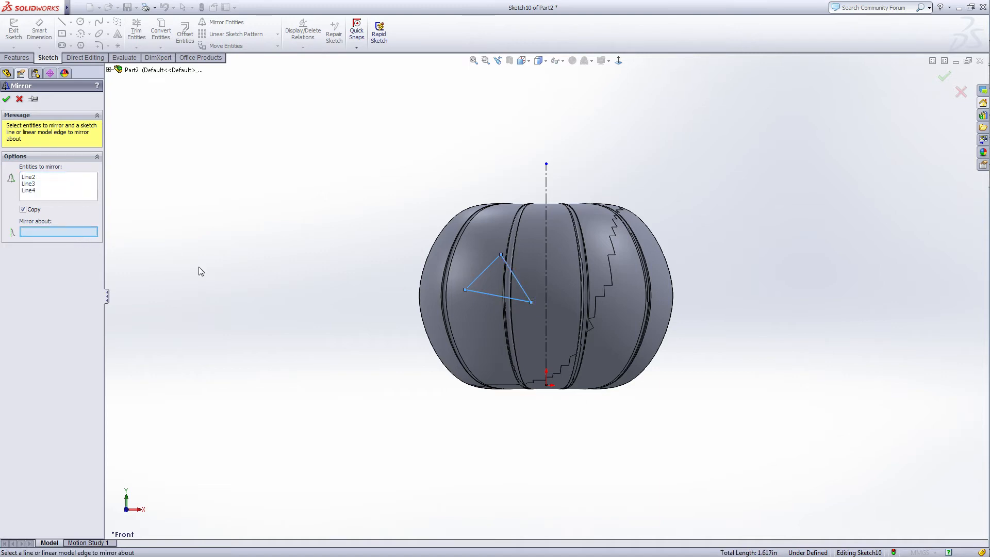
left_click(547, 316)
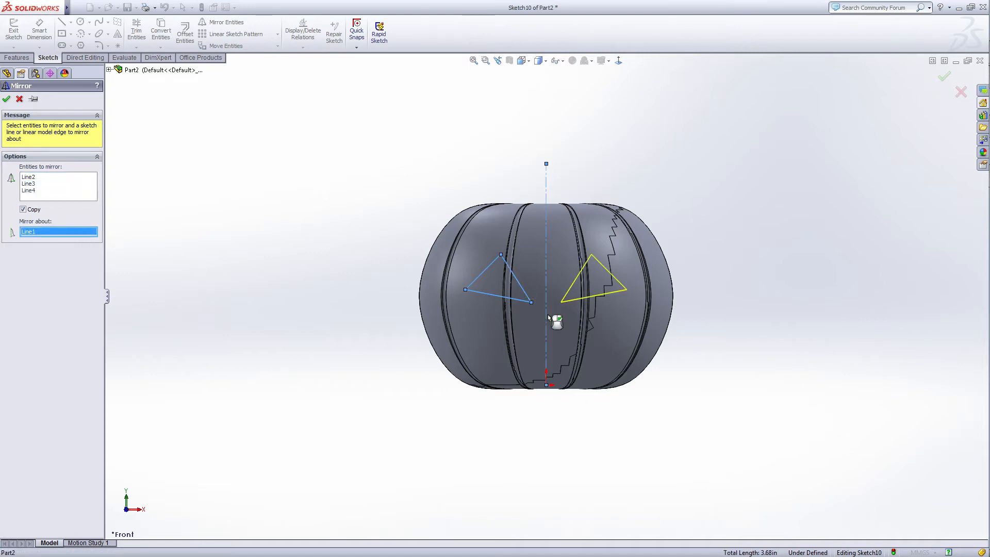
left_click(6, 100)
- Draw the mouth's upper edge below the eyes as a six-segment zigzag line across the centerline, with segments mostly about 7 mm long
scroll(586, 374, "down", 2)
right_click(764, 319)
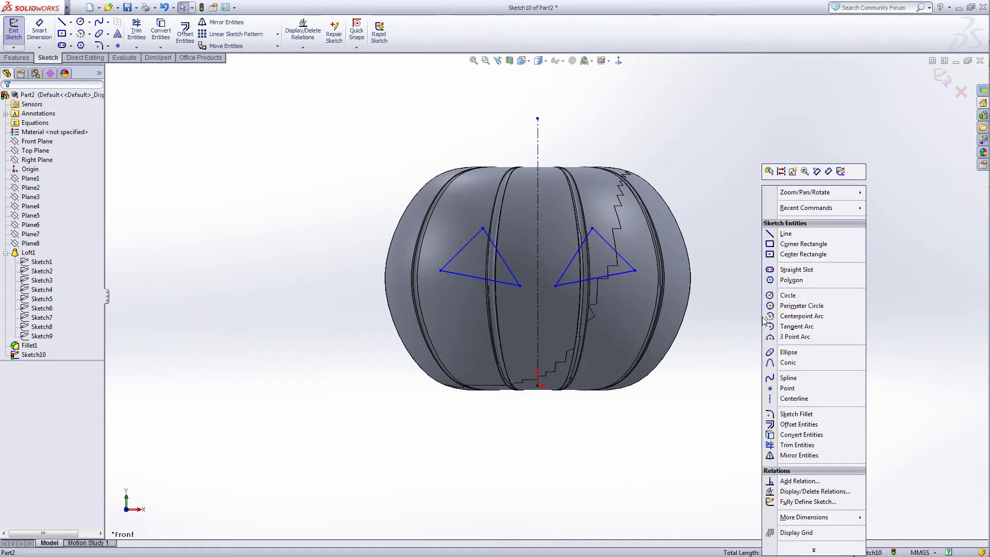
left_click(785, 233)
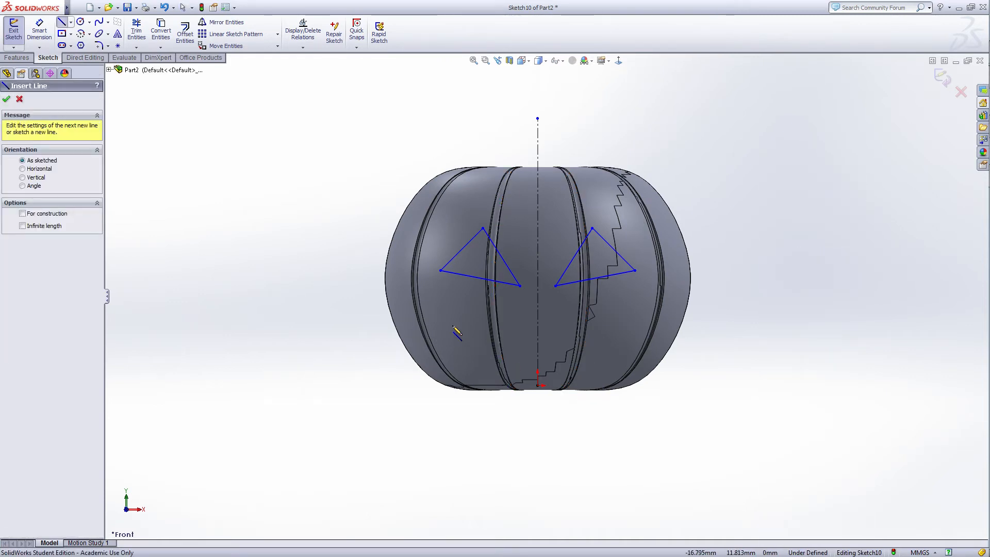
left_click(435, 314)
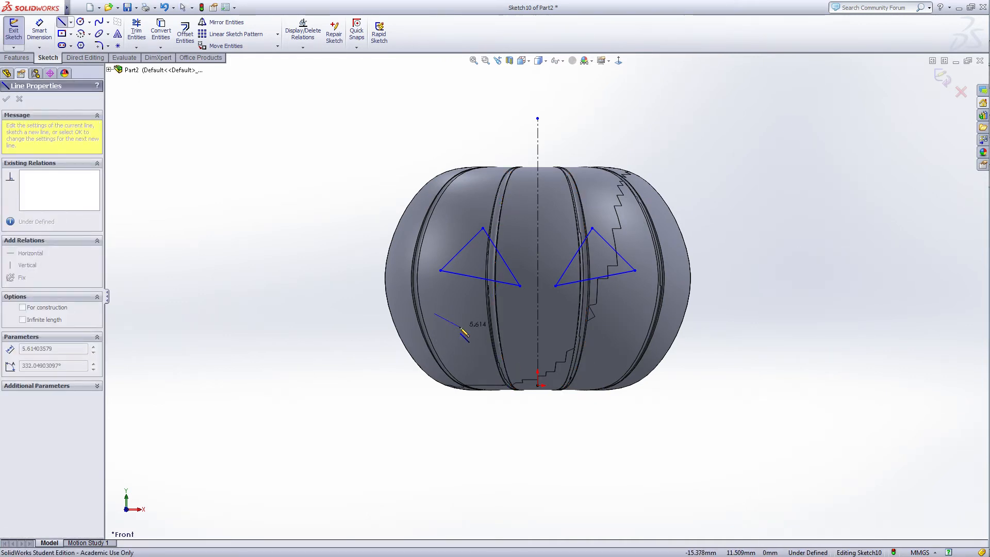
left_click(462, 330)
left_click(496, 314)
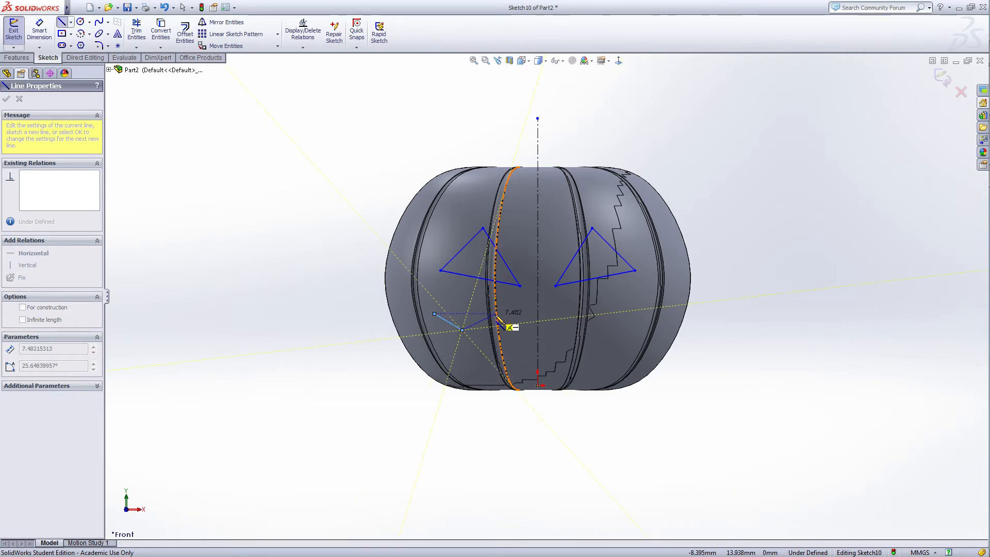
left_click(527, 331)
left_click(556, 313)
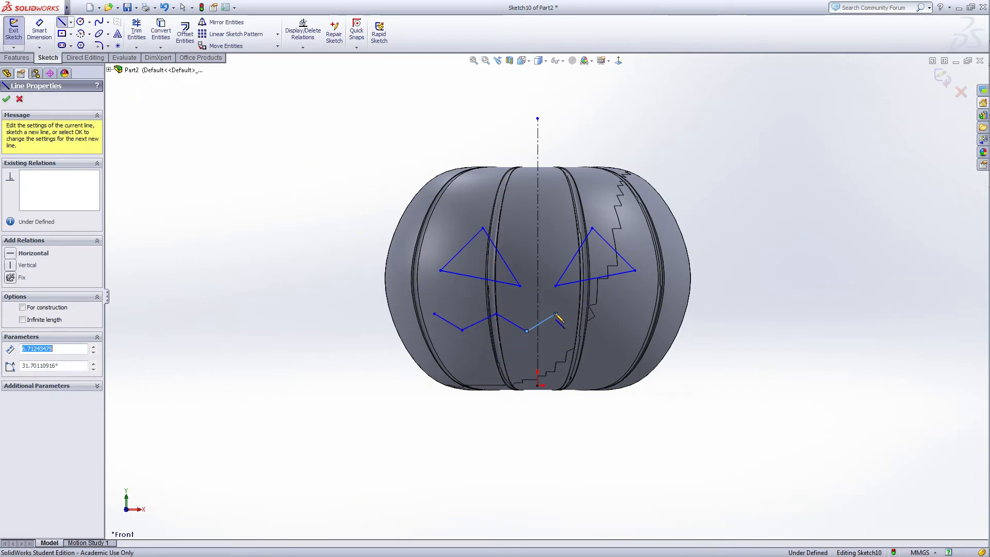
left_click(627, 306)
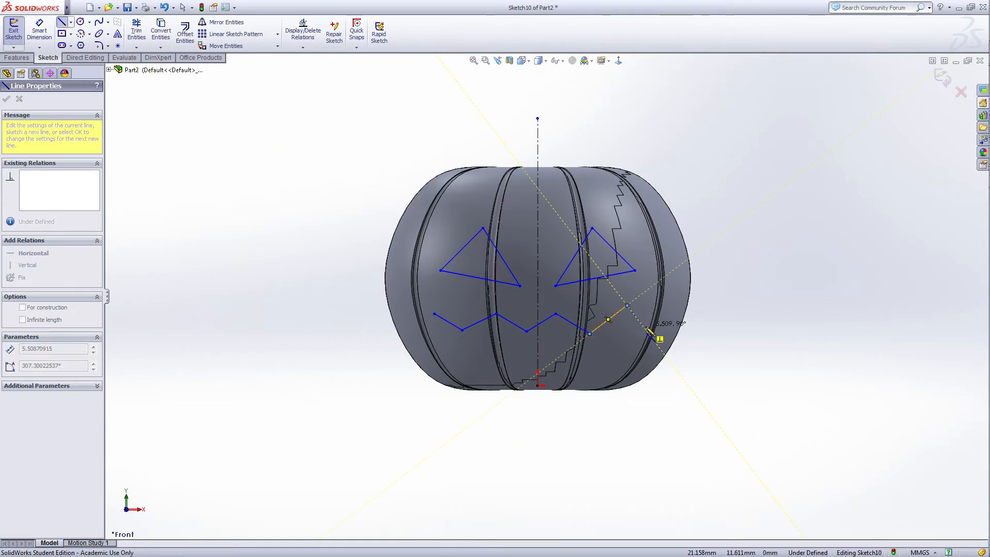
- Continue the mouth with a jagged seven-segment lower edge back to the zigzag's starting point, closing the outline with a line about 6 mm long
left_click(595, 358)
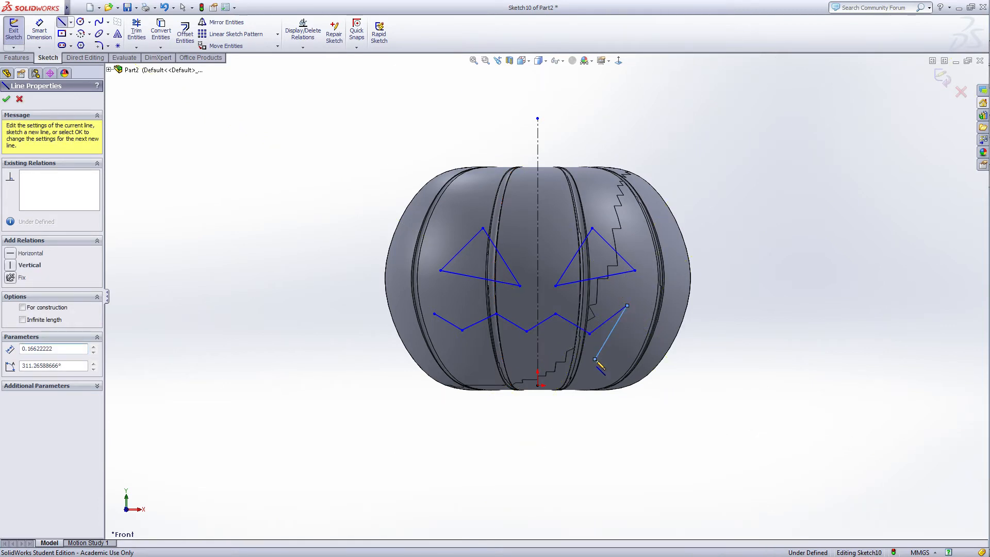
left_click(556, 359)
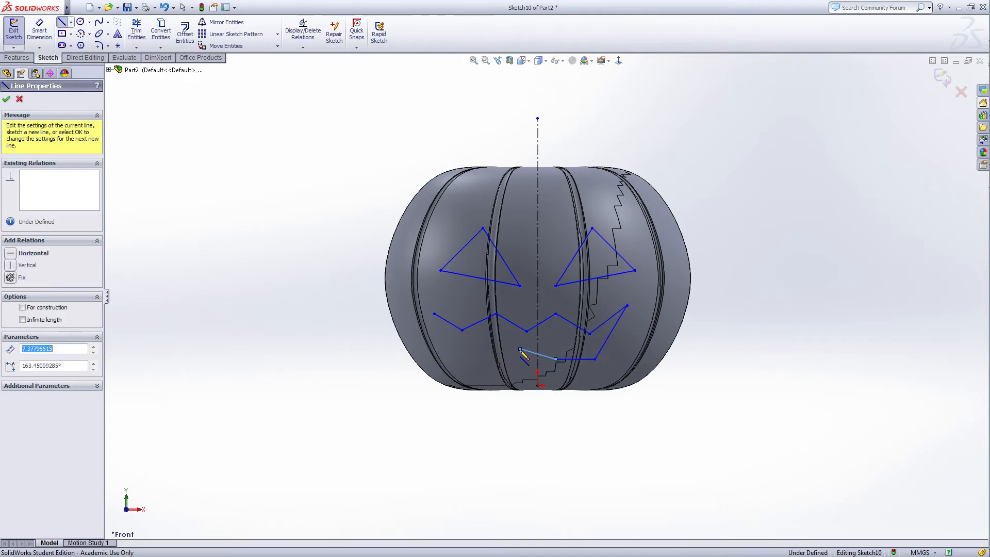
left_click(484, 370)
left_click(472, 344)
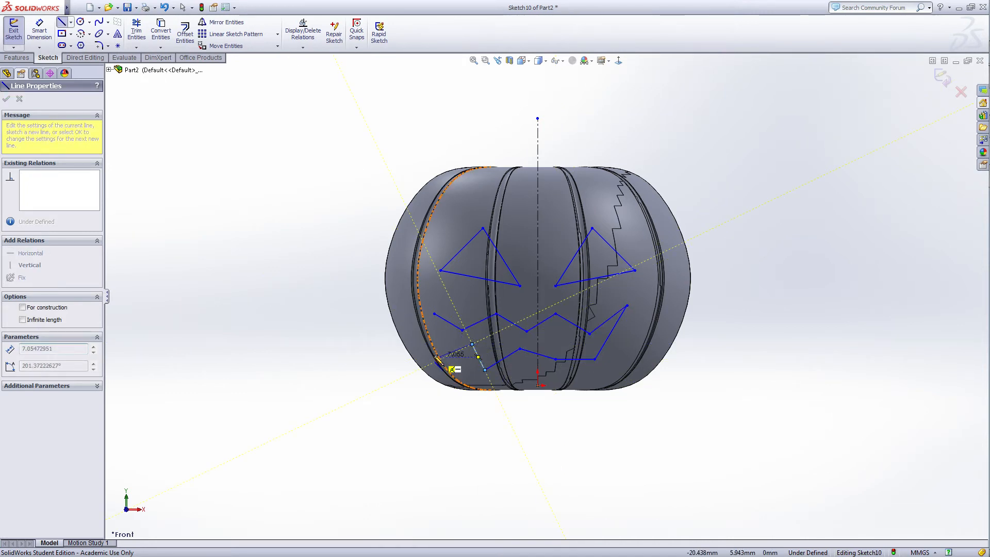
left_click(441, 344)
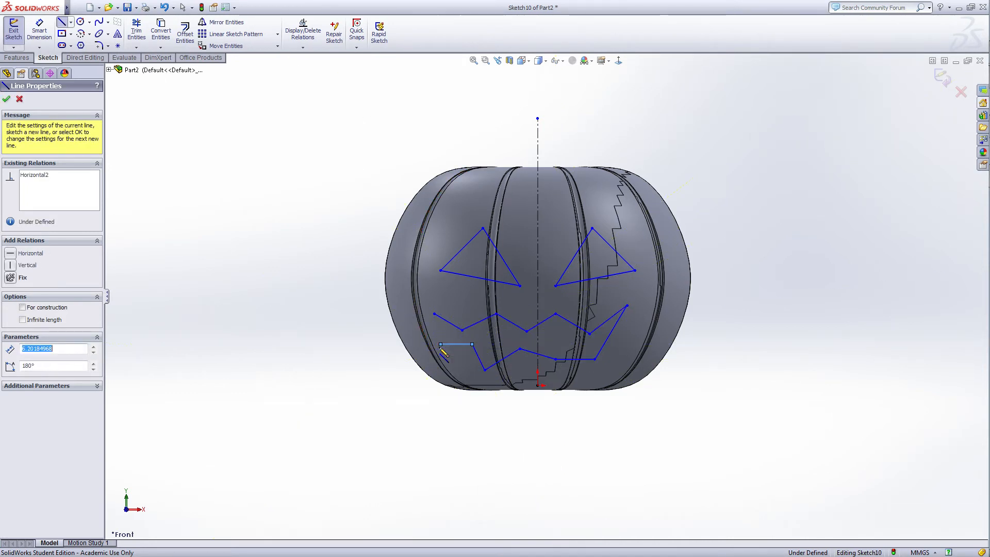
left_click(434, 314)
right_click(436, 316)
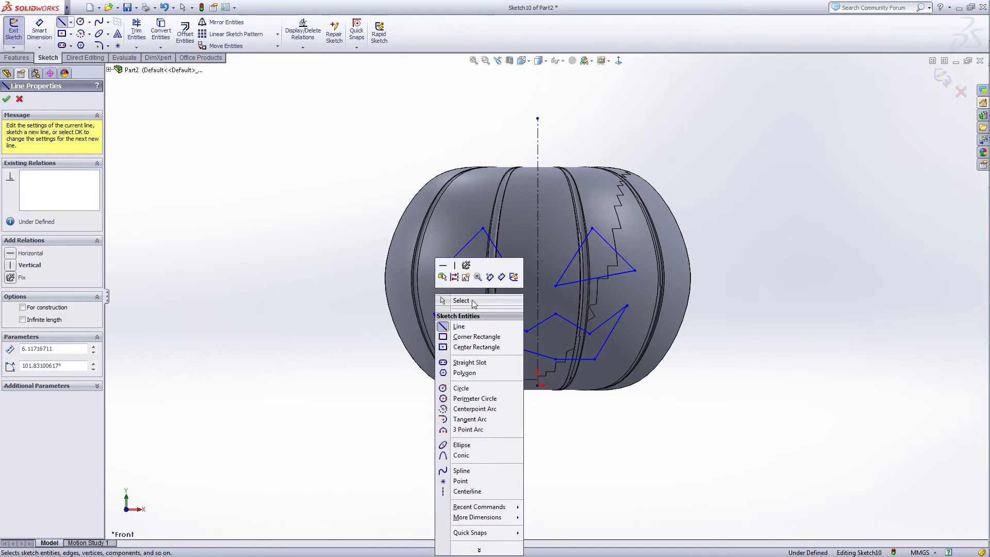
- Fully define the face sketch with automatic dimensions and close it
left_click(453, 302)
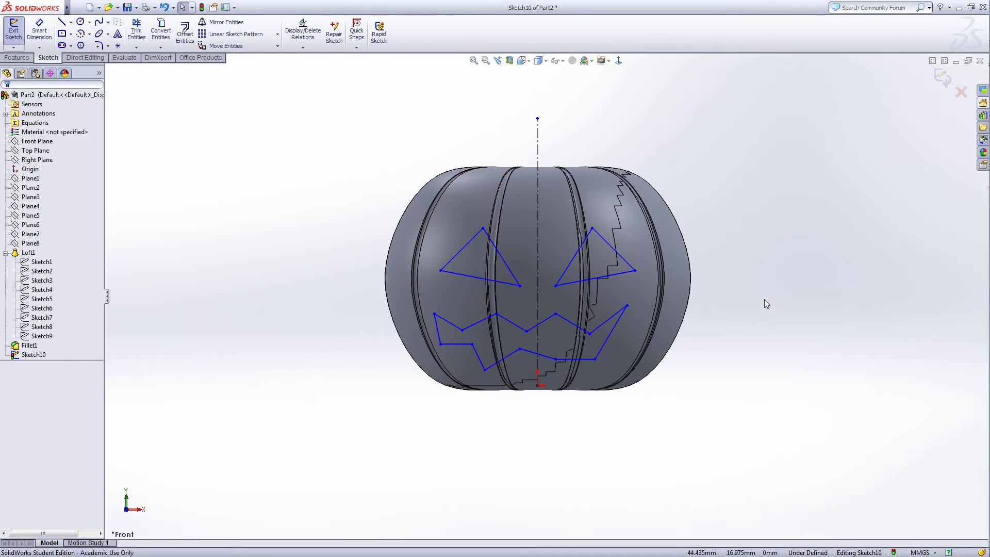
right_click(758, 174)
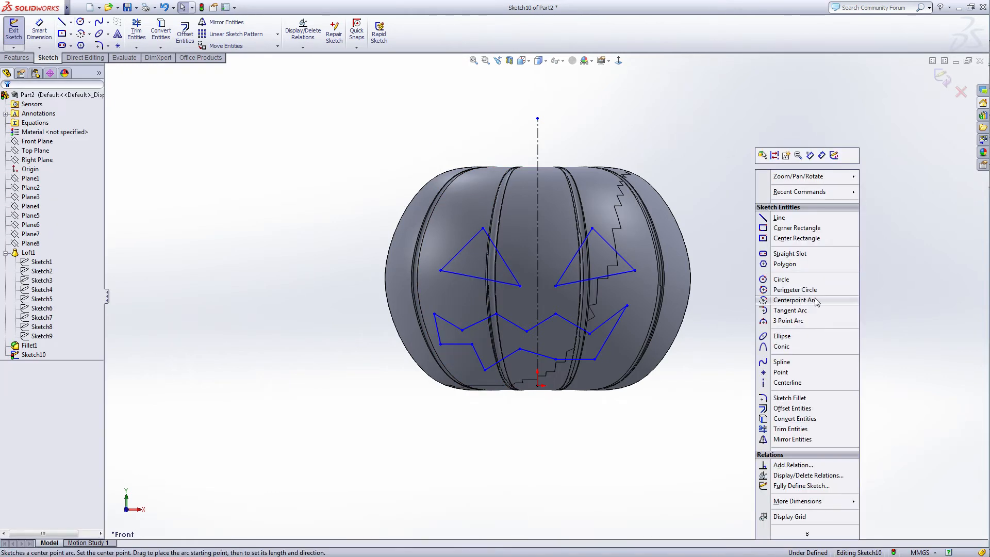
left_click(802, 486)
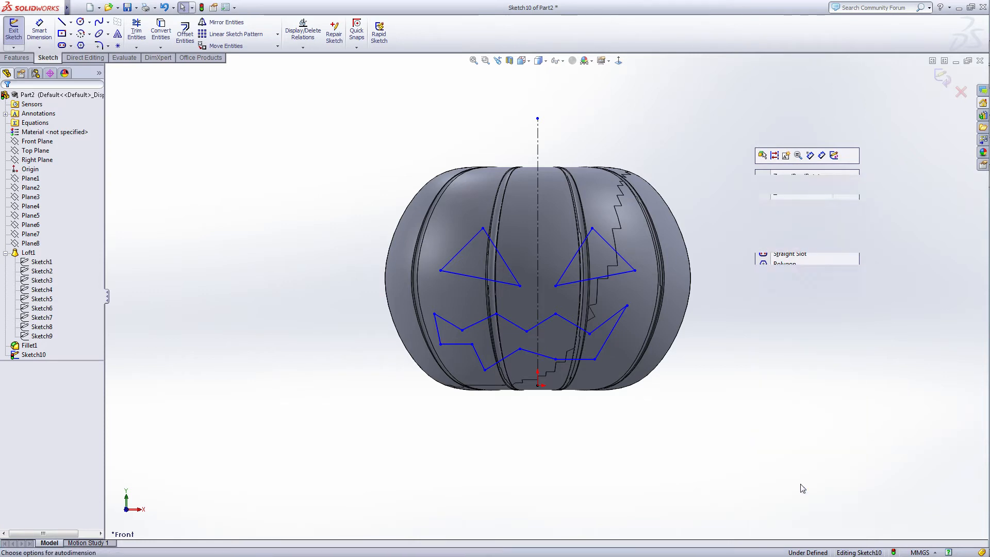
left_click(7, 99)
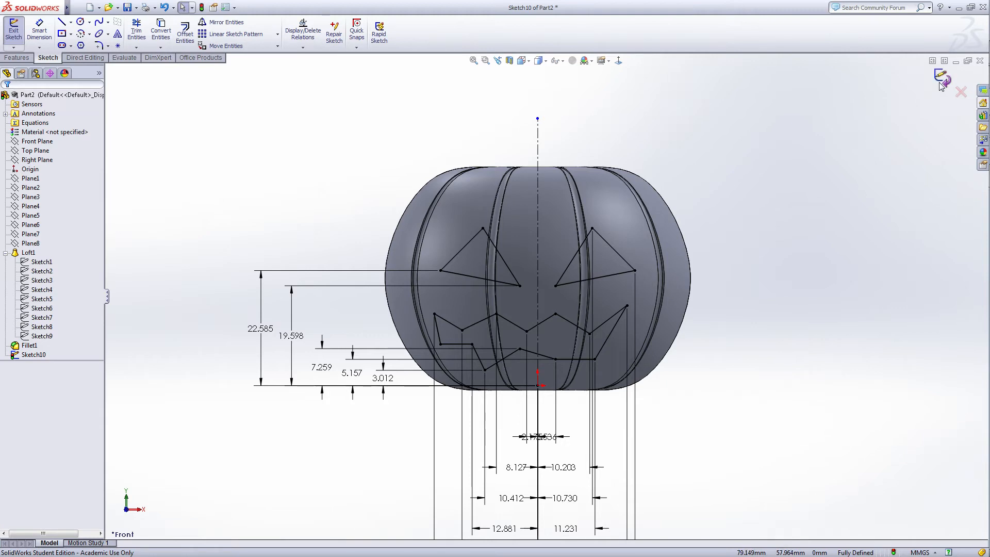
left_click(941, 80)
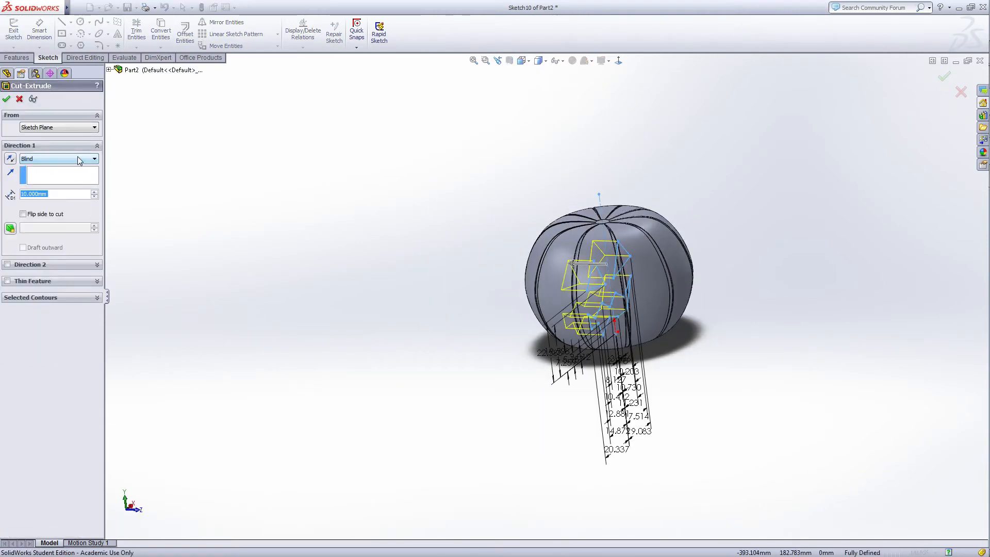
- Cut the eyes and mouth through the pumpkin with an extruded cut set to Through All in both directions
left_click(71, 158)
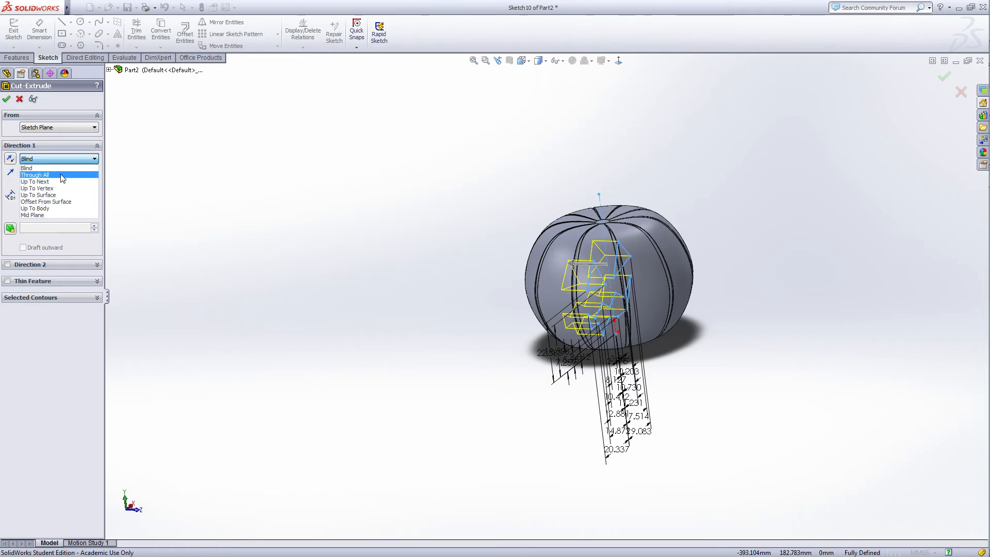
left_click(62, 175)
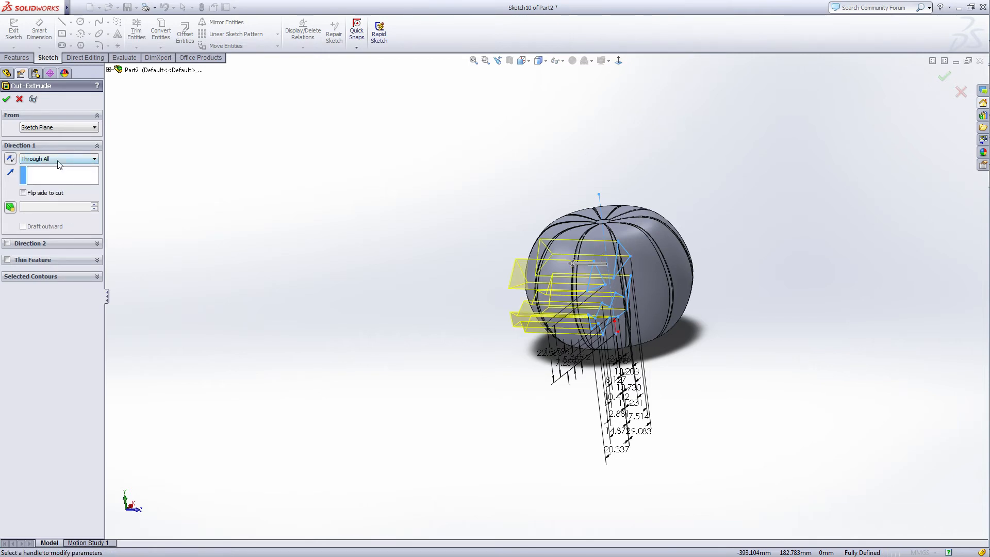
left_click(8, 243)
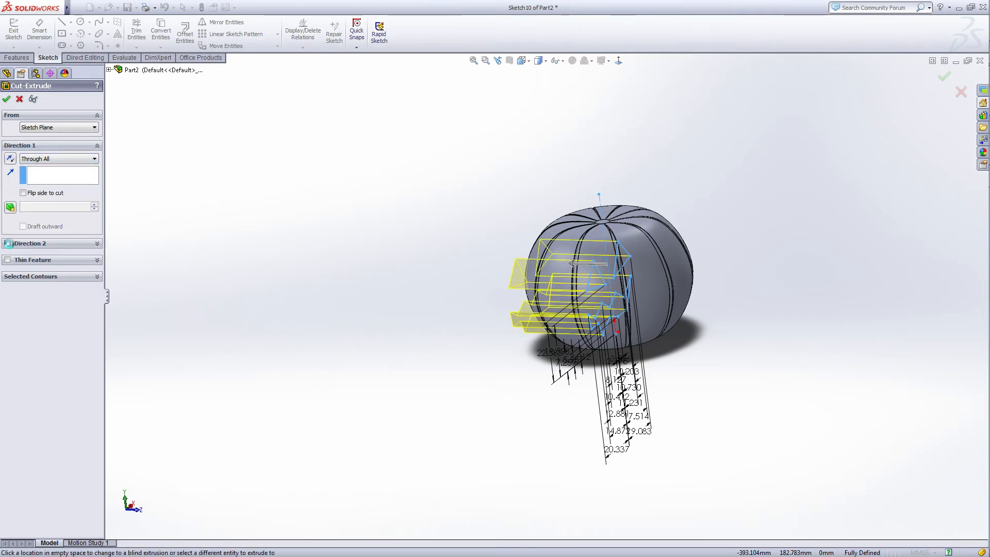
left_click(6, 99)
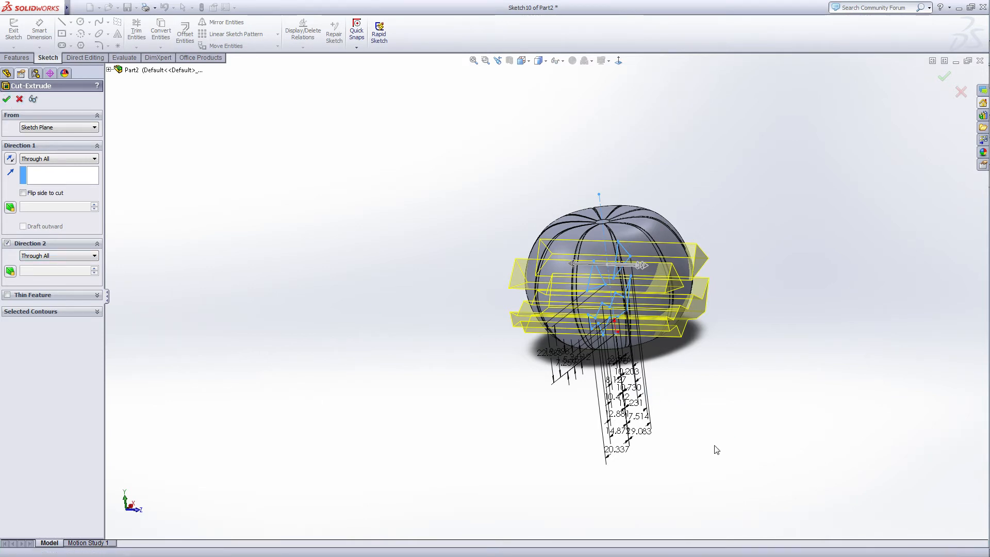
middle_click_drag(660, 439, 627, 460)
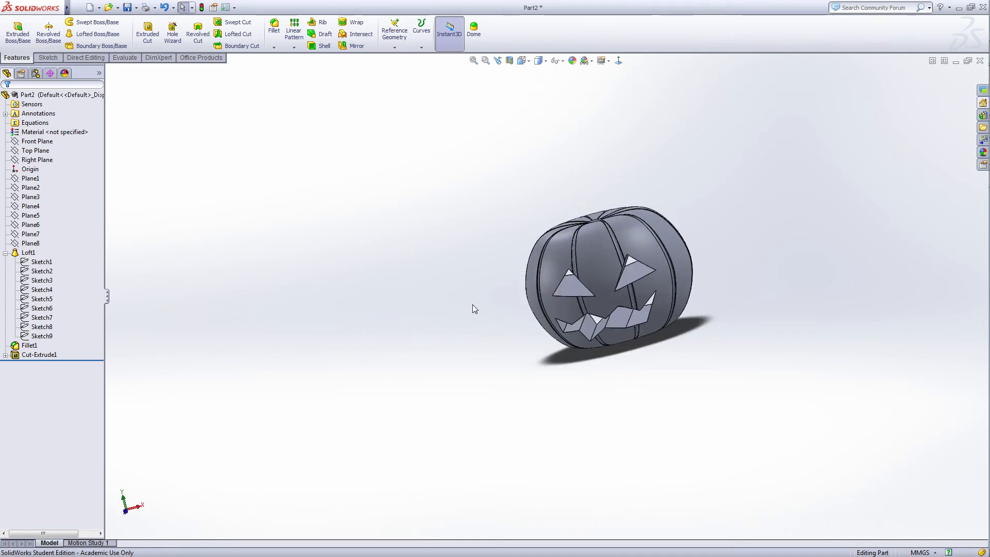
middle_click_drag(690, 456, 691, 435)
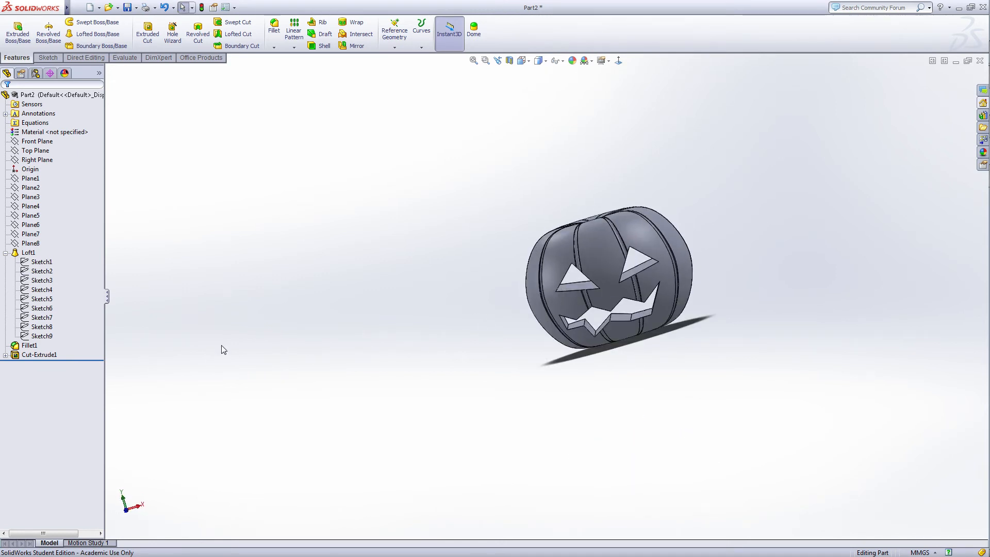
- Sketch a center rectangle about 42 by 33 mm on the Front Plane, centered between the eyes and mouth
left_click(41, 146)
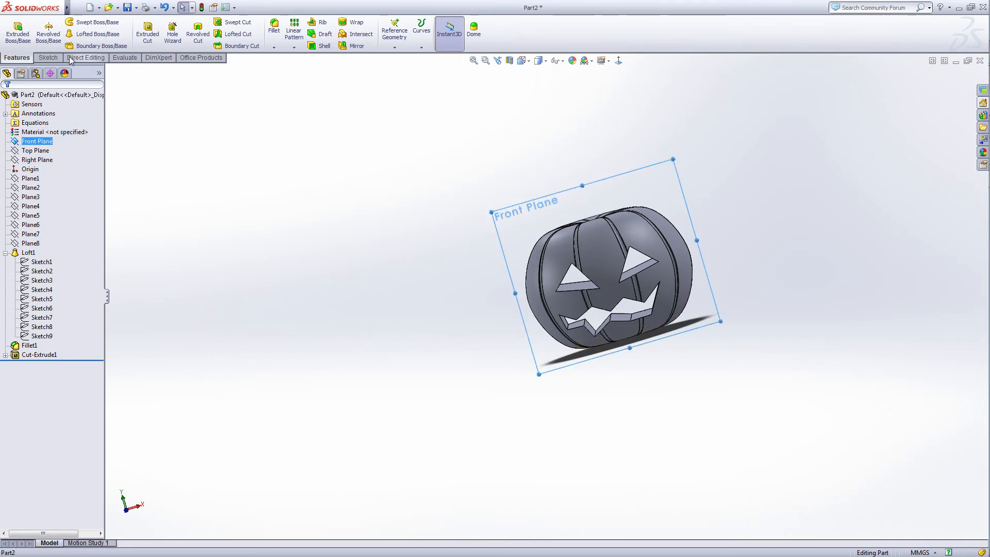
left_click(19, 40)
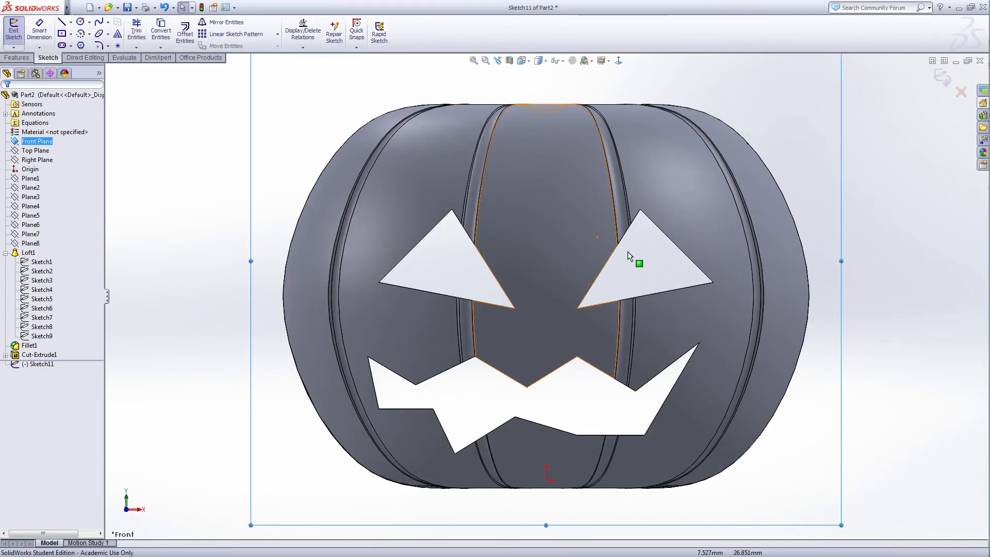
right_click(794, 240)
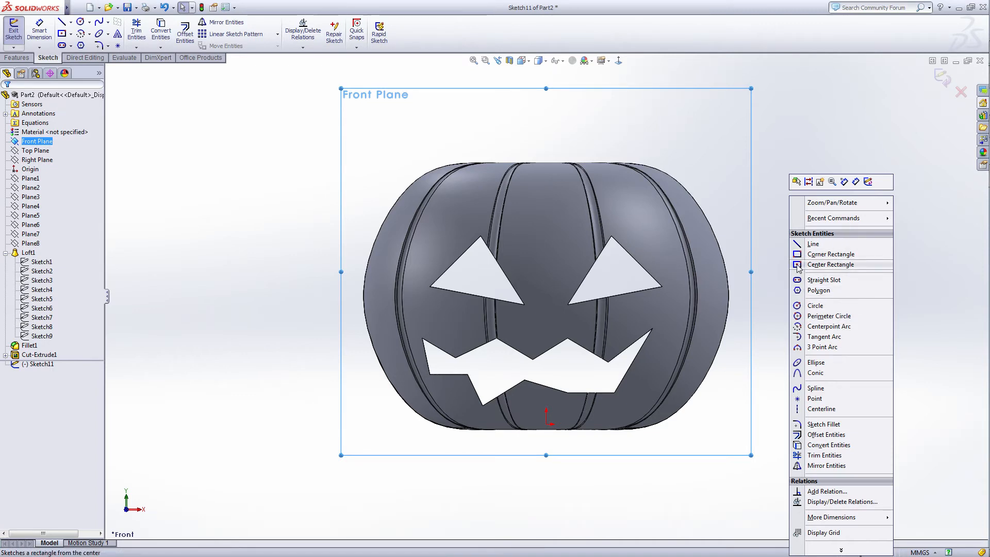
left_click(830, 265)
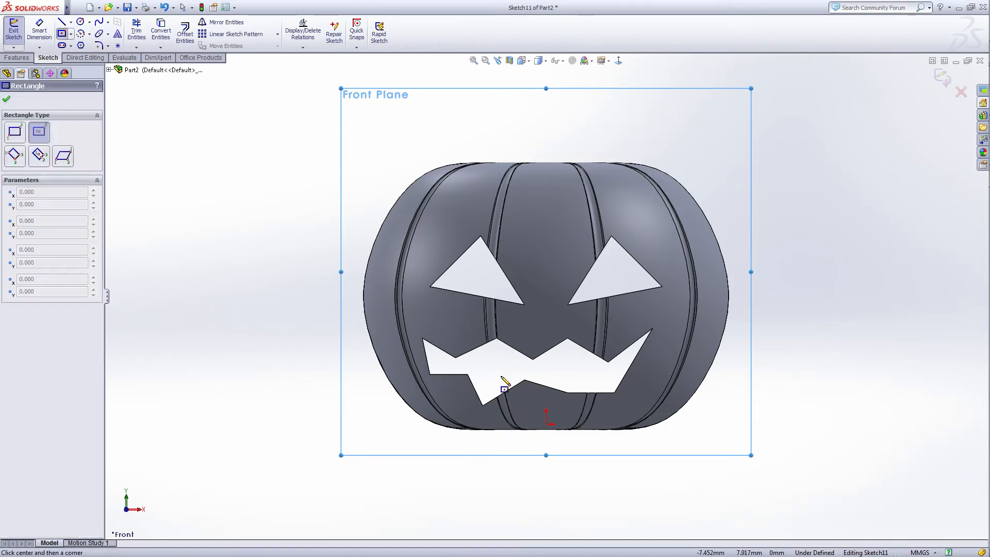
left_click(544, 318)
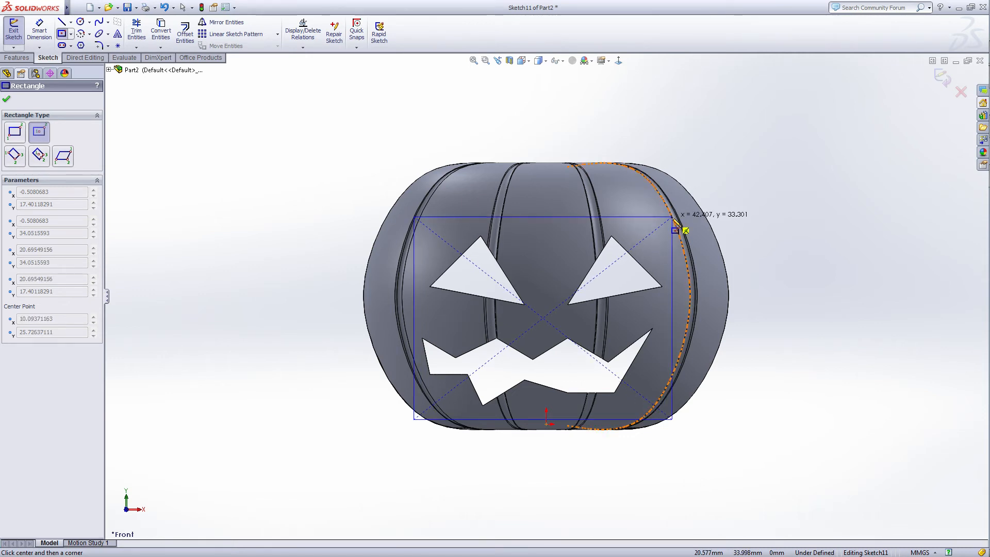
left_click(672, 217)
right_click(675, 221)
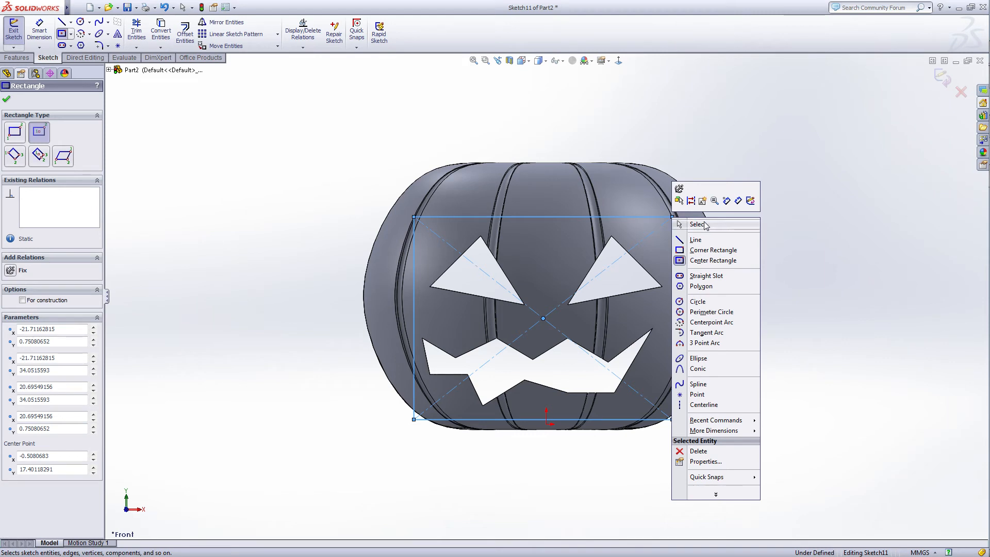
left_click(697, 220)
- Reposition the rectangle's corners so it frames the eyes and mouth, with its upper-right corner at about X 20.7, Y 33.9 mm
left_click_drag(672, 420, 664, 412)
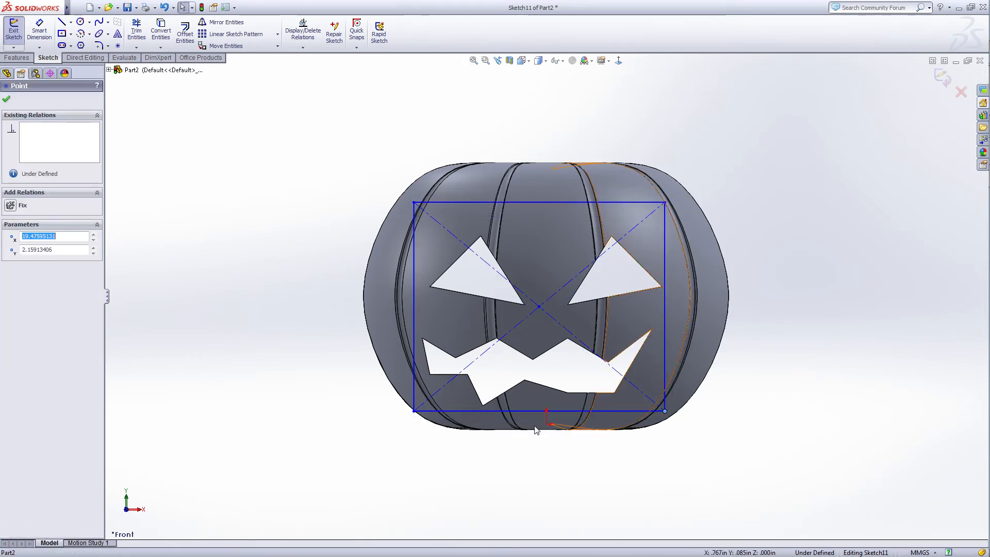
mouse_move(414, 411)
left_mouse_down()
mouse_move(428, 409)
mouse_move(419, 409)
left_mouse_up()
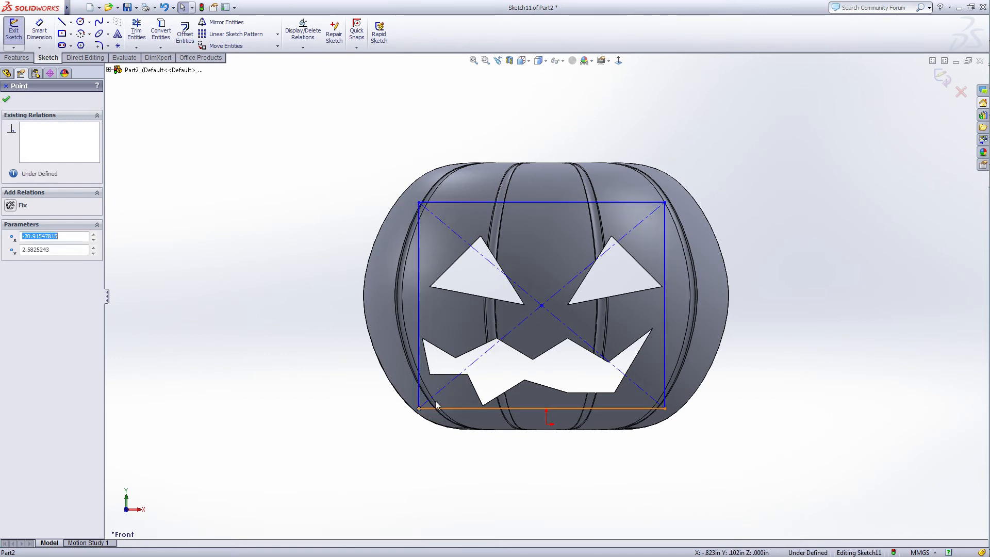
mouse_move(418, 203)
left_mouse_down()
mouse_move(435, 209)
mouse_move(417, 210)
left_mouse_up()
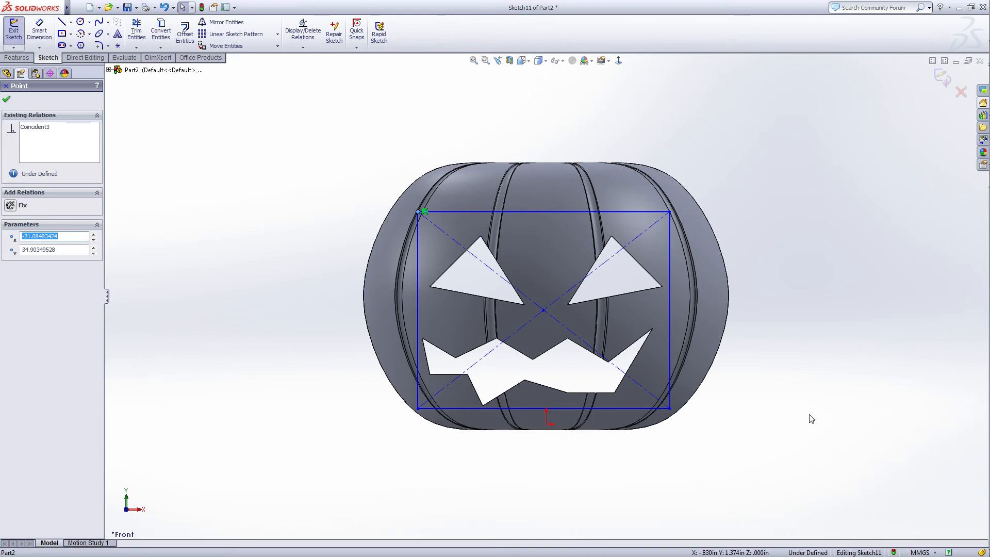
left_click(668, 213)
left_click_drag(668, 217, 653, 227)
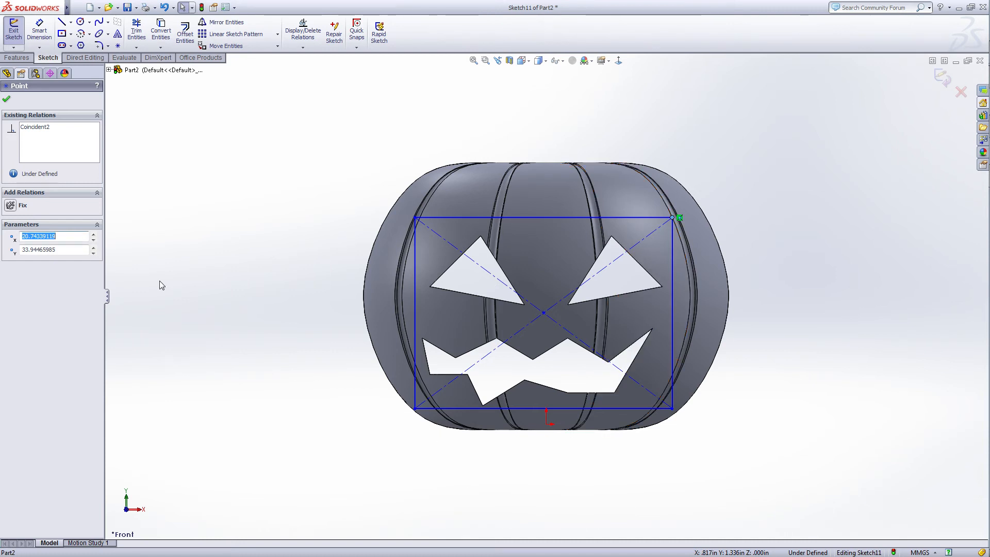
left_click(7, 99)
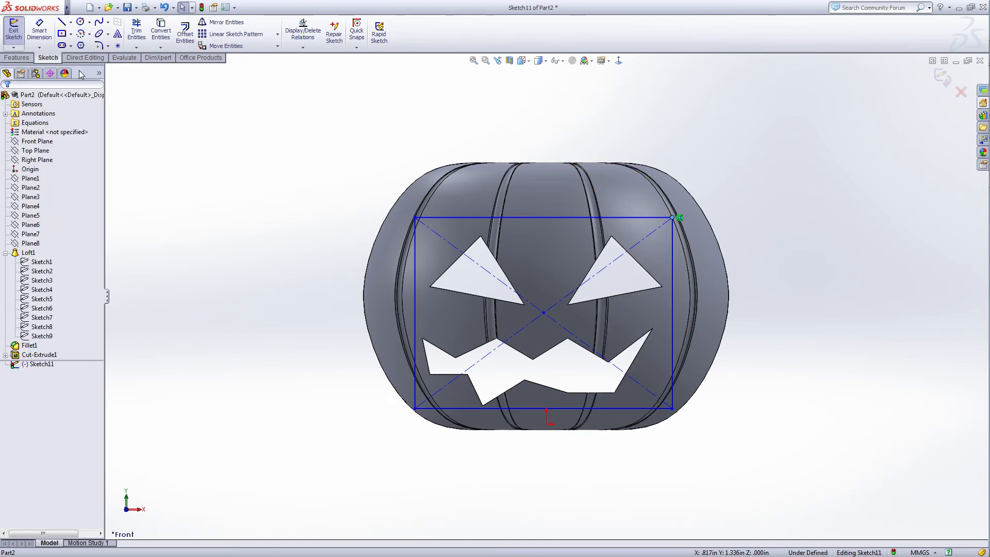
- Extrude the rectangle as a boss merged with the pumpkin, 2 mm blind in each of the two directions
left_click(15, 30)
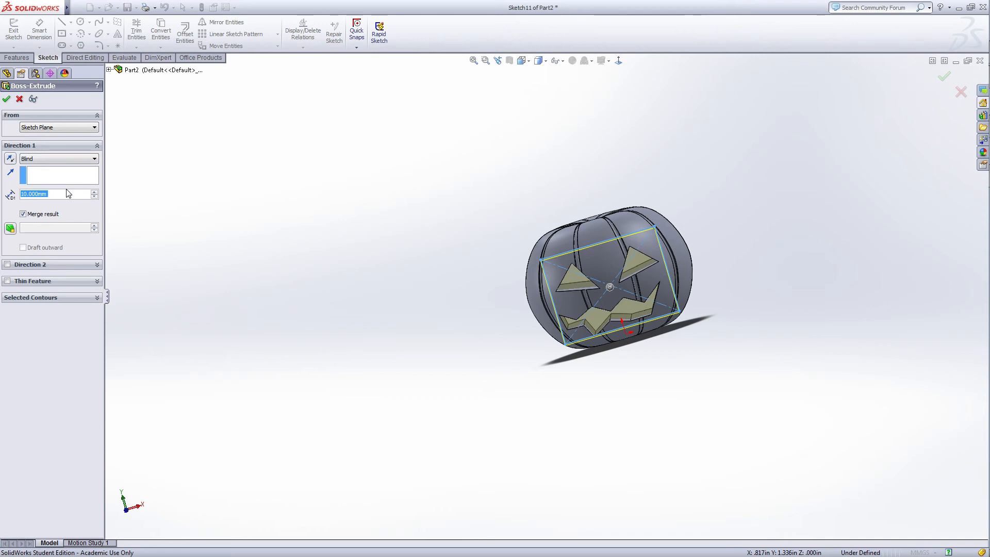
type("2")
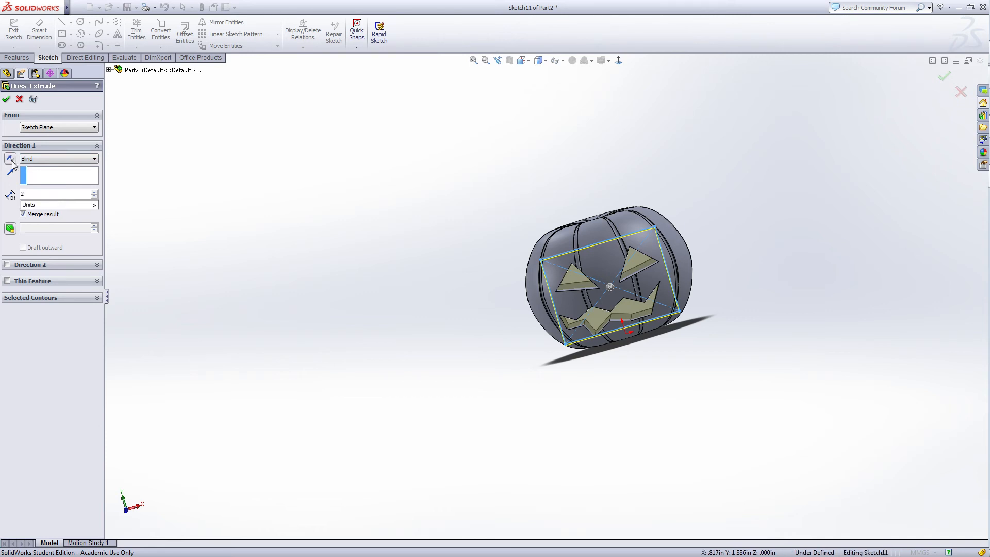
left_click(7, 265)
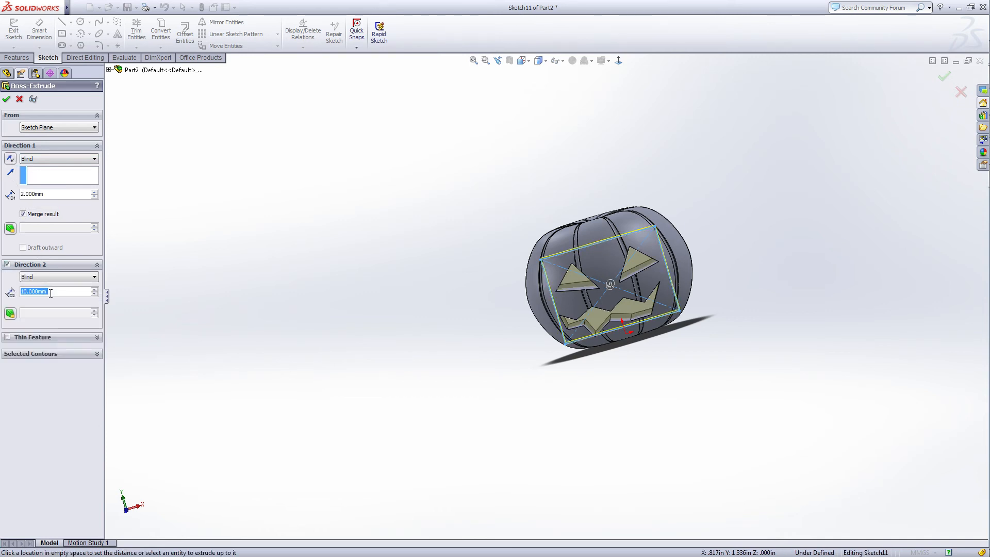
type("2")
key("Return")
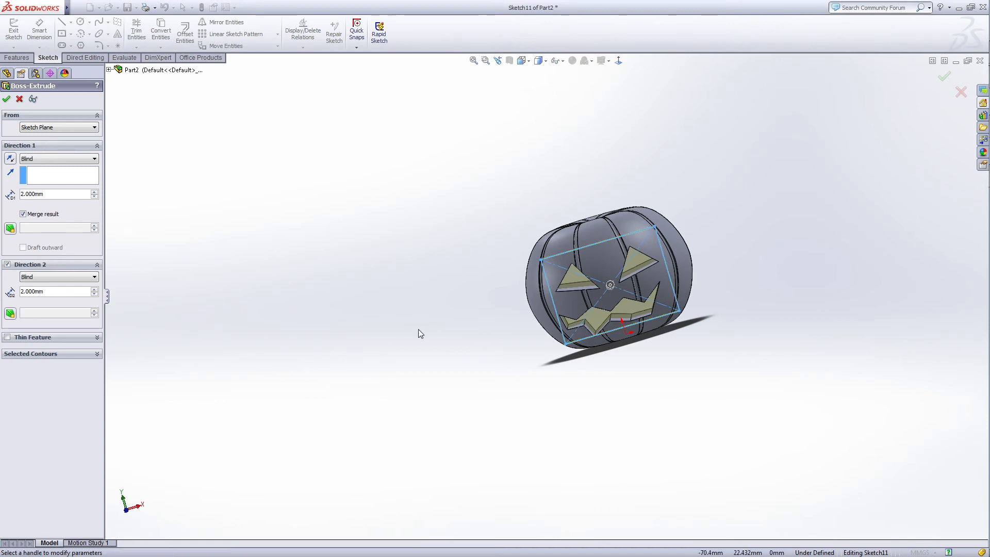
middle_click_drag(418, 329, 377, 285)
left_click(8, 99)
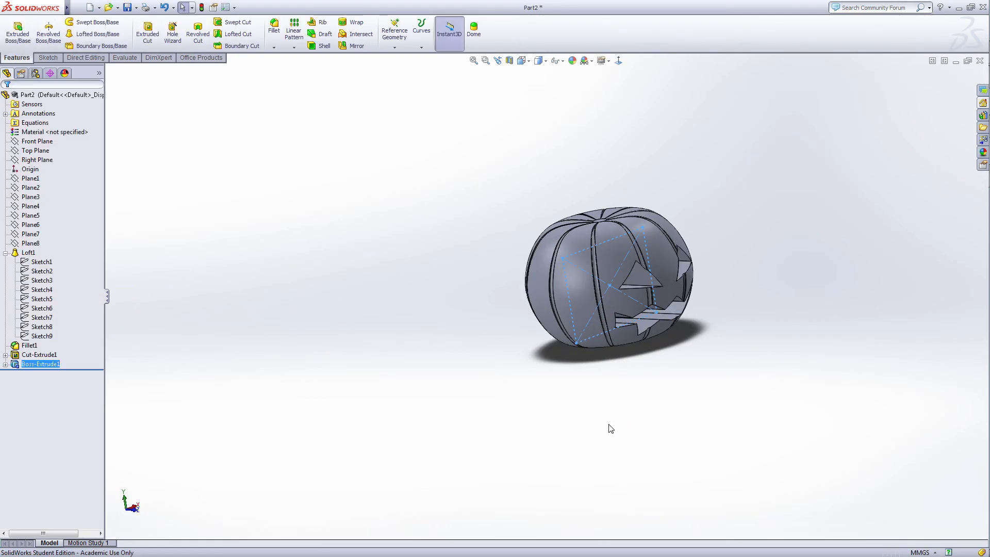
middle_click_drag(614, 427, 689, 415)
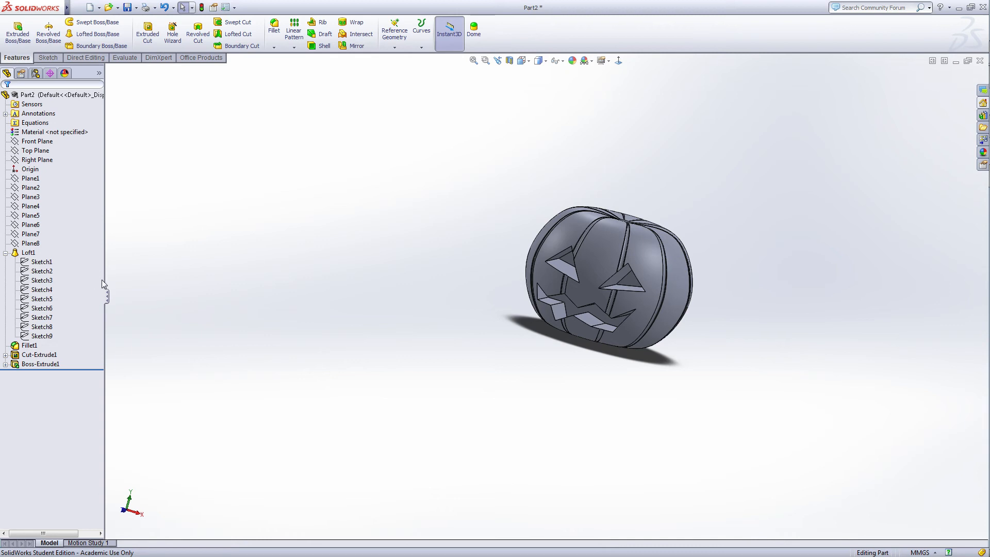
- Apply a yellow color (RGB 255, 255, 0) to the extruded rectangular wall feature behind the face openings
left_click(42, 365)
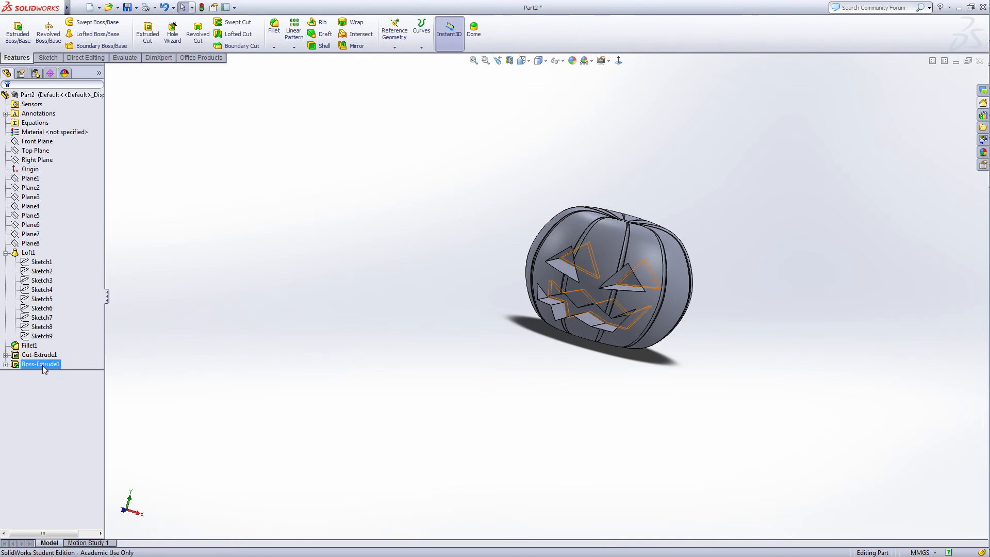
right_click(42, 365)
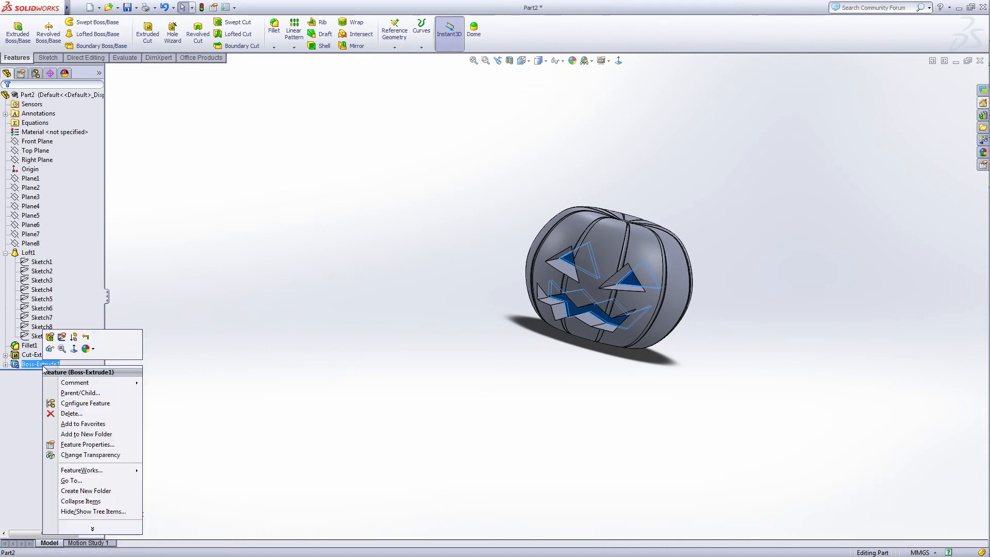
left_click(87, 349)
left_click(95, 370)
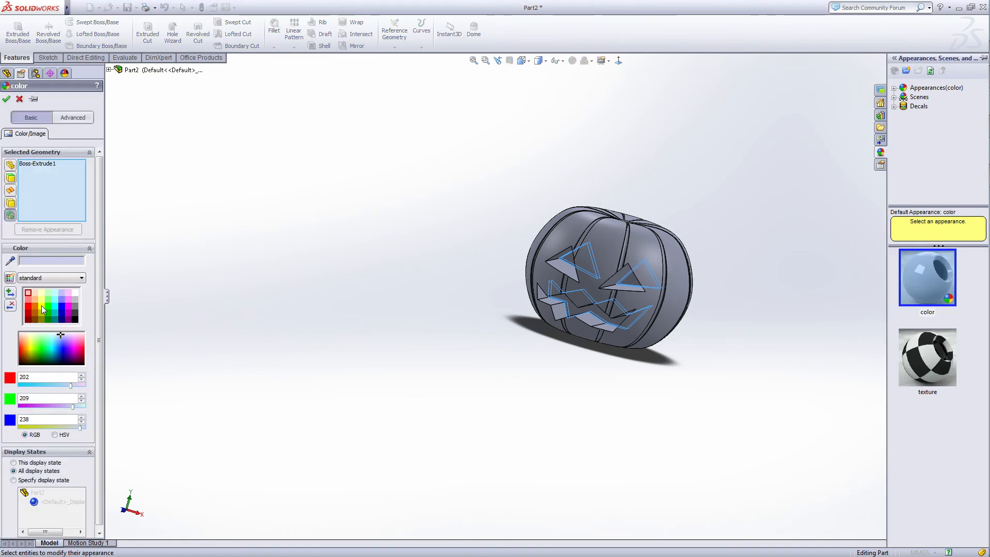
left_click(41, 306)
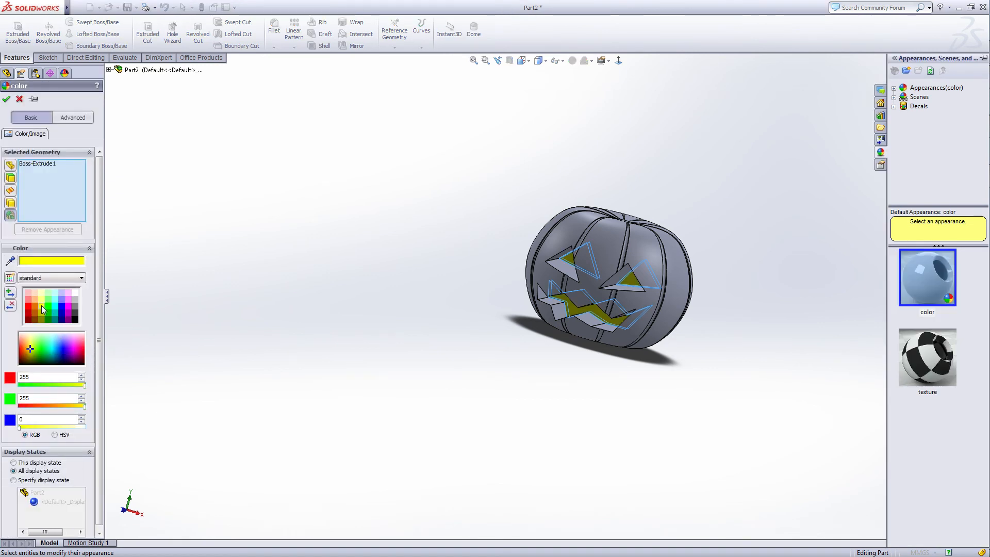
left_click(6, 100)
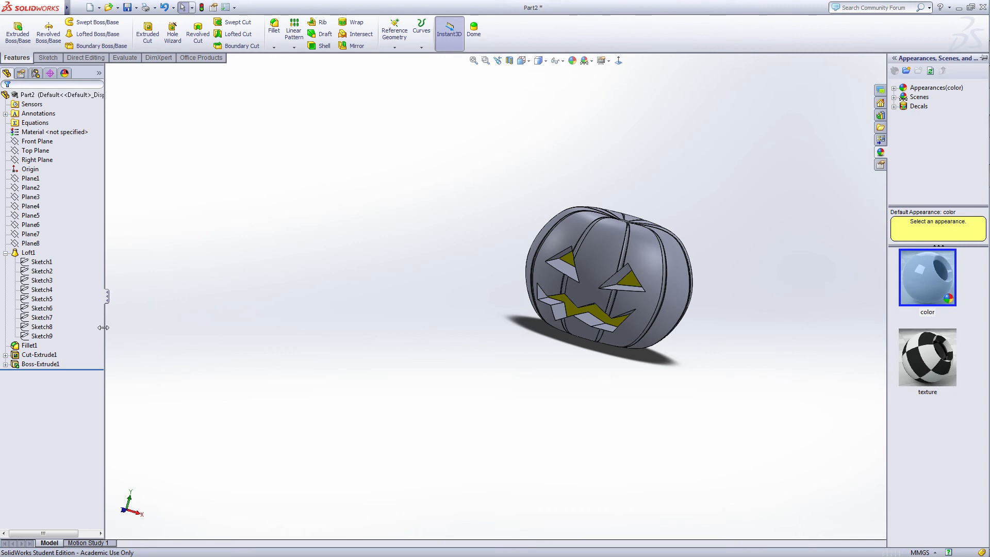
left_click(38, 355)
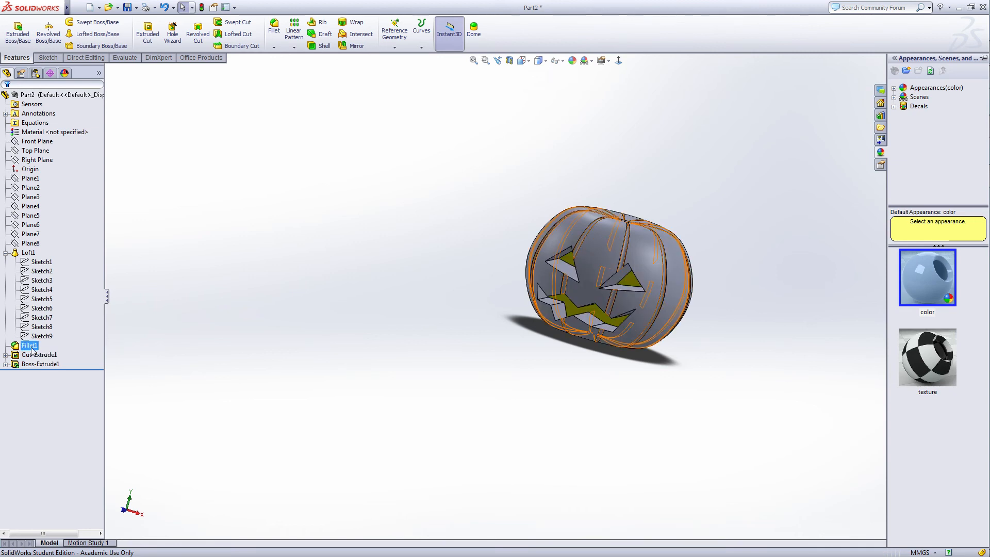
left_click(25, 253)
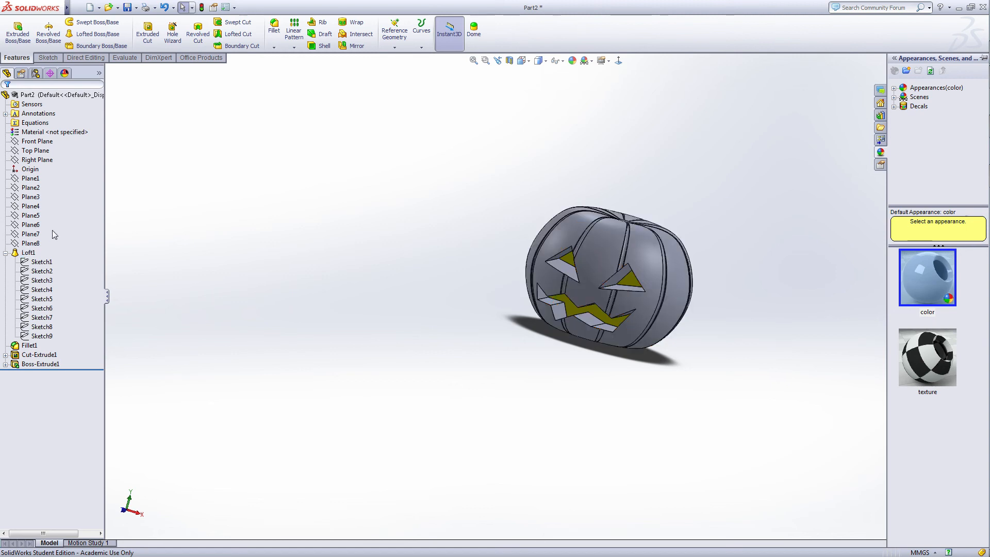
left_click(70, 96)
right_click(71, 101)
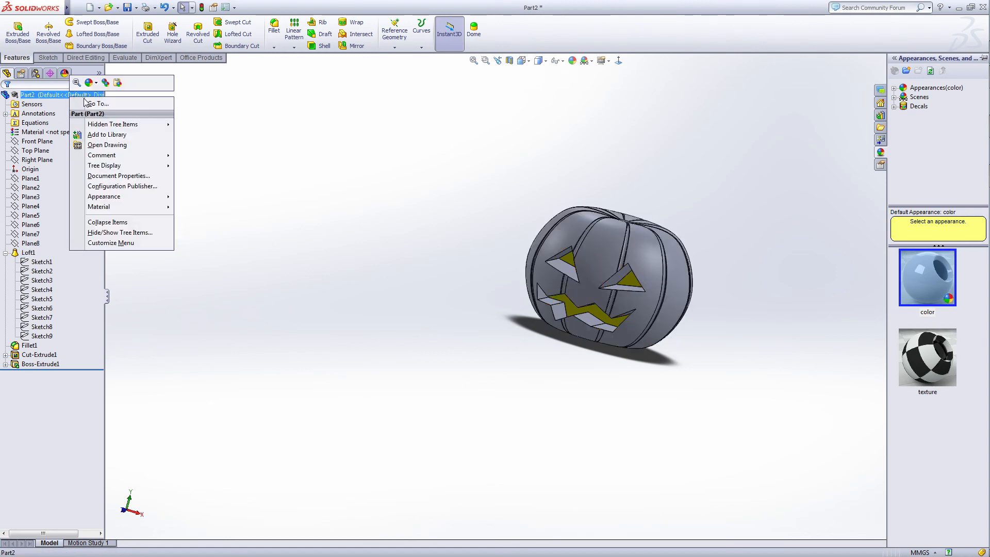
left_click(98, 303)
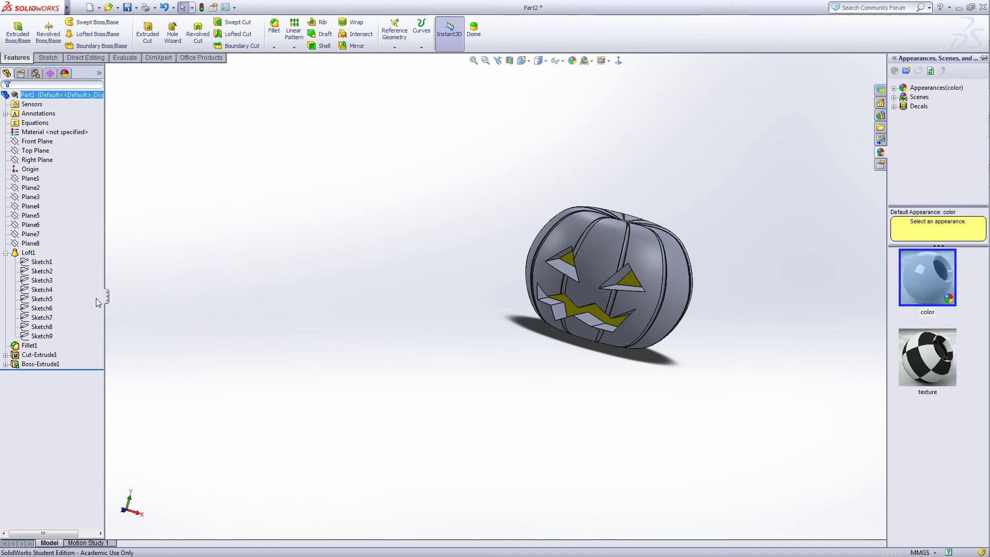
right_click(66, 96)
left_click(86, 85)
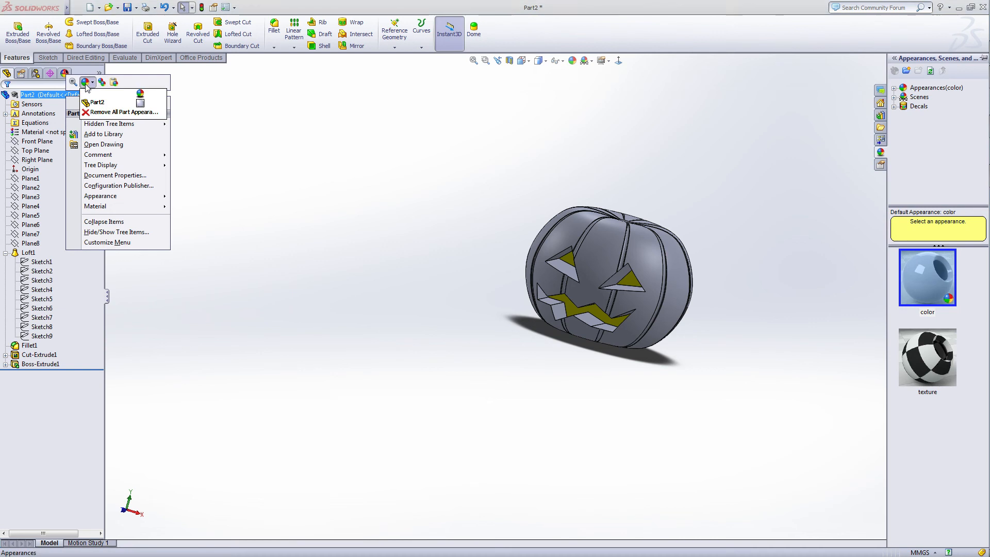
left_click(97, 101)
left_click(83, 81)
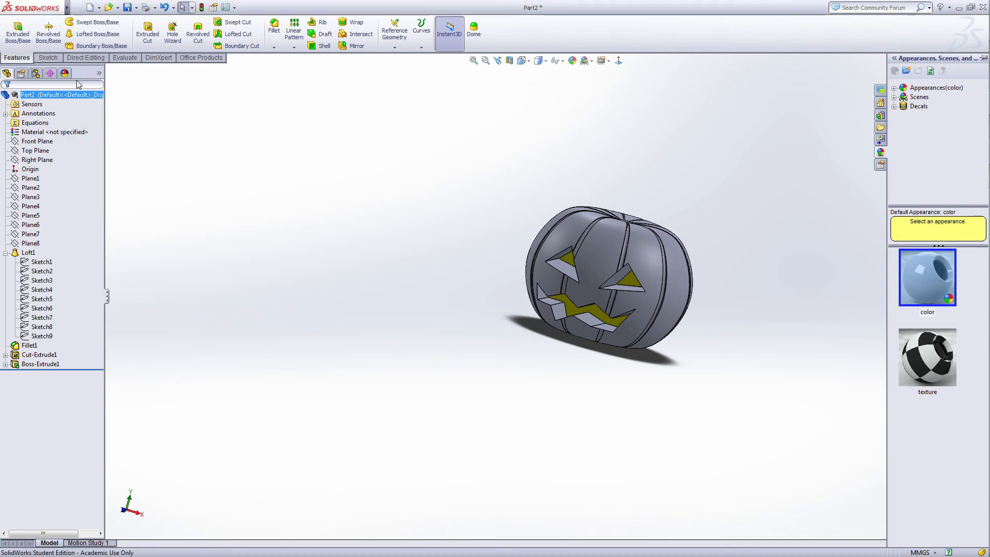
- Apply an orange color (RGB 232, 113, 8) from the shiny swatch set to the whole pumpkin part
right_click(64, 94)
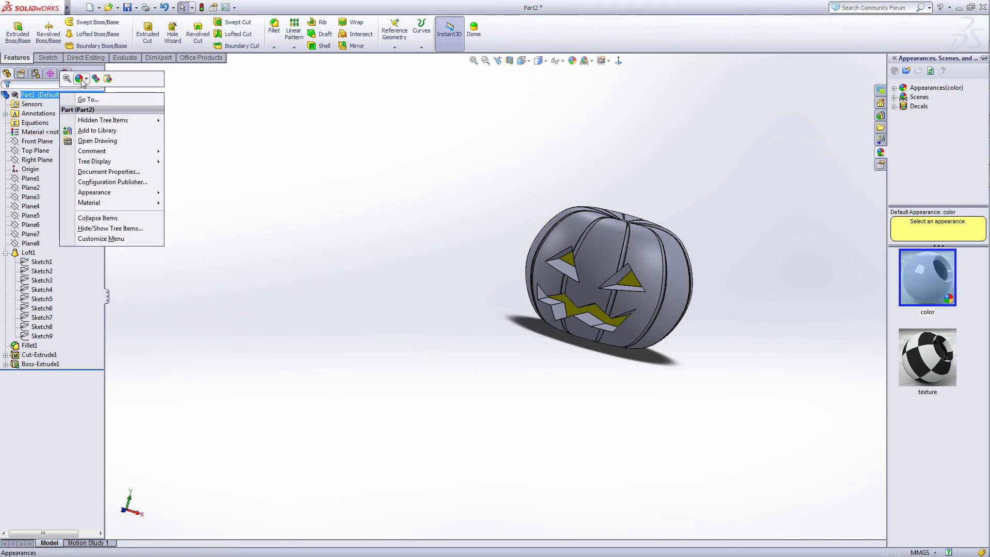
left_click(81, 79)
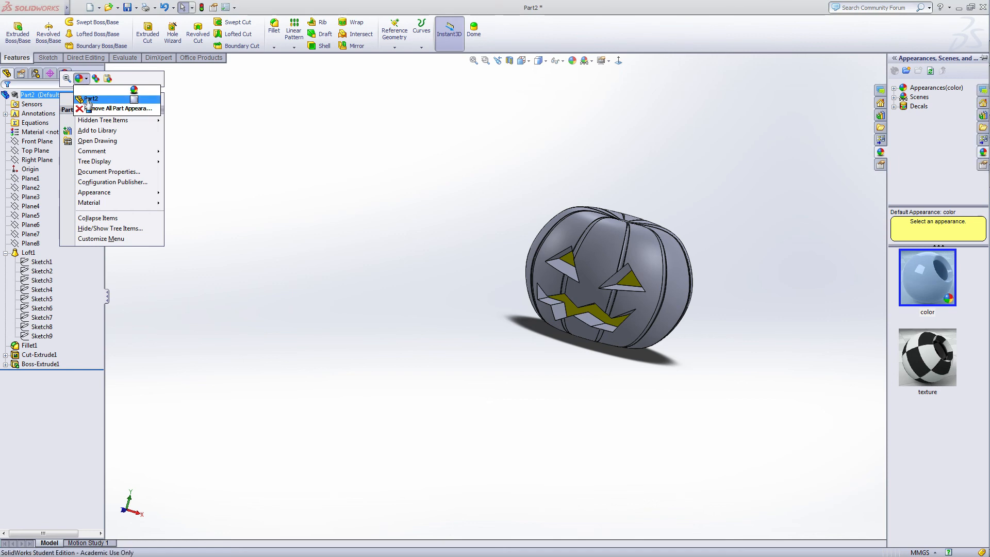
left_click(89, 98)
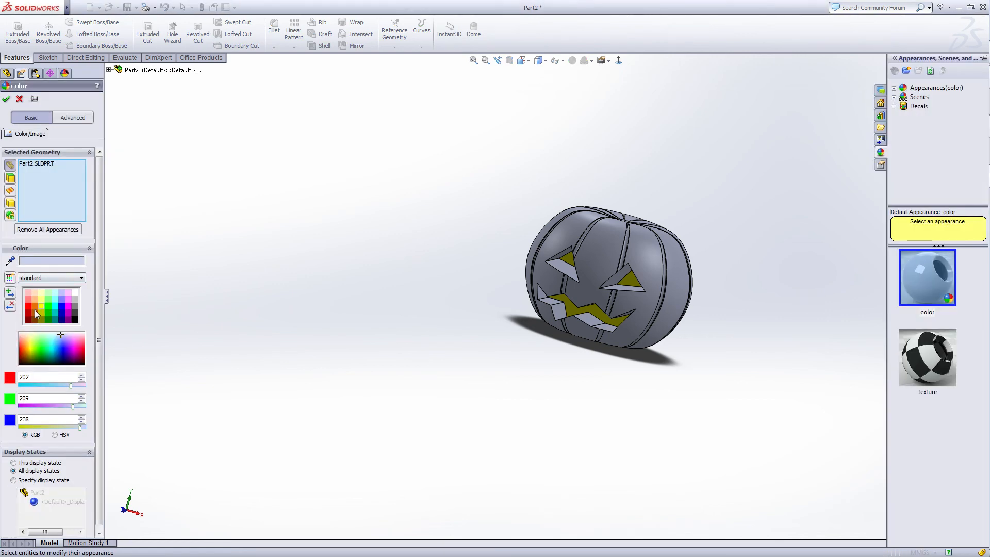
left_click(35, 312)
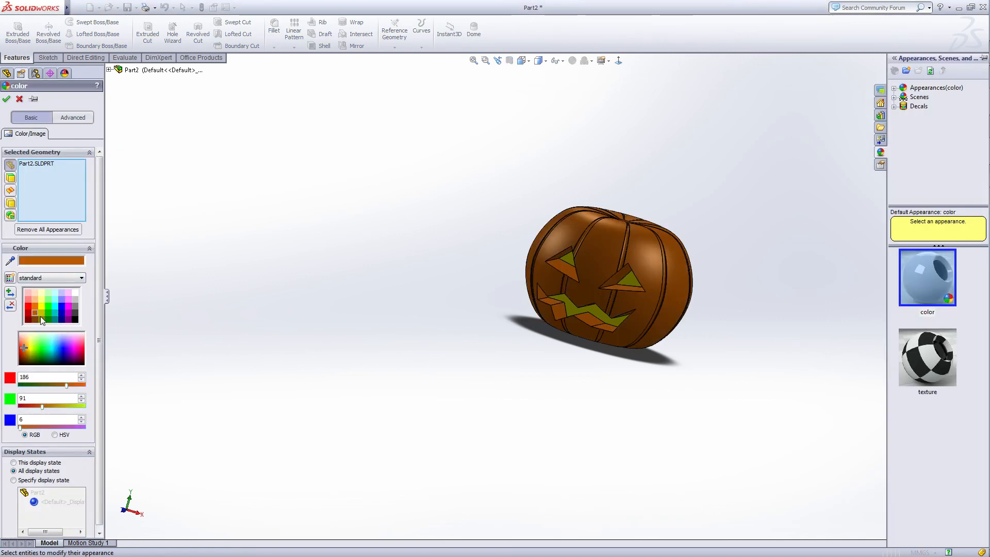
left_click(58, 281)
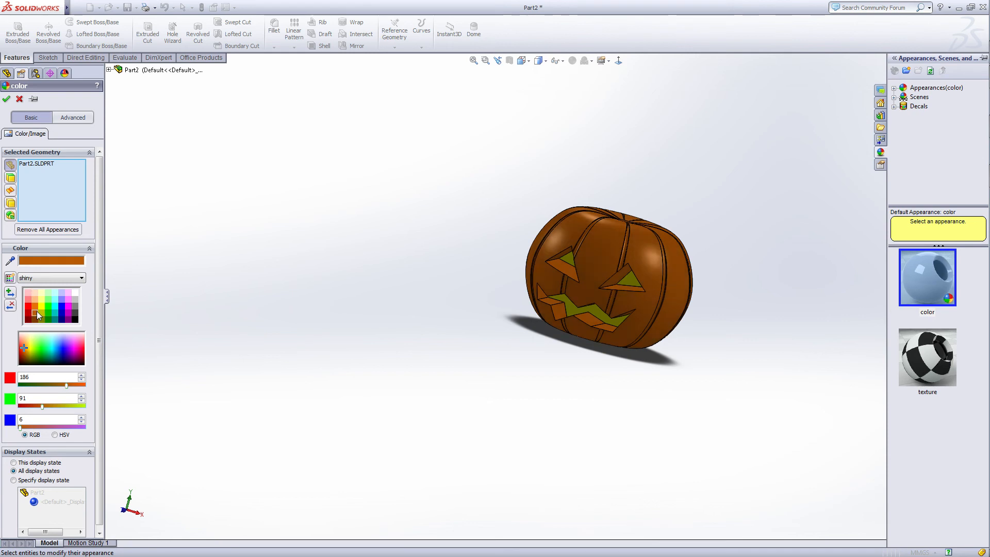
left_click(36, 308)
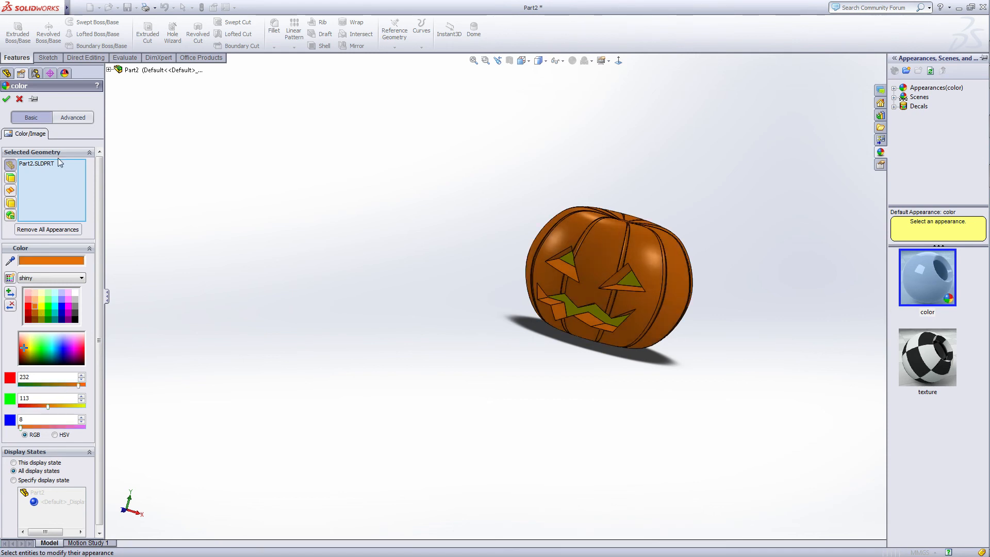
left_click(6, 99)
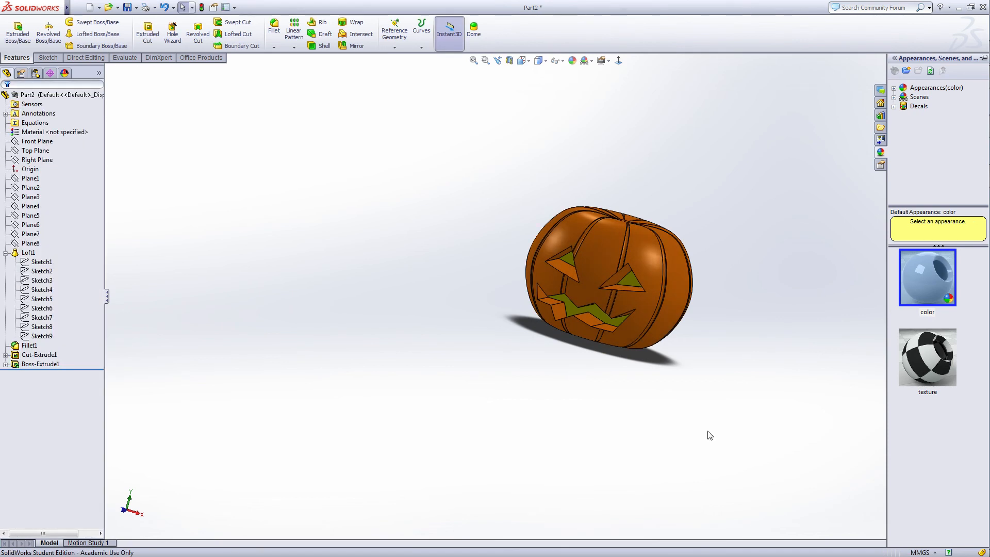
middle_click_drag(710, 435, 652, 369)
mouse_move(679, 256)
middle_mouse_down()
mouse_move(698, 210)
mouse_move(670, 222)
mouse_move(710, 269)
mouse_move(666, 253)
middle_mouse_up()
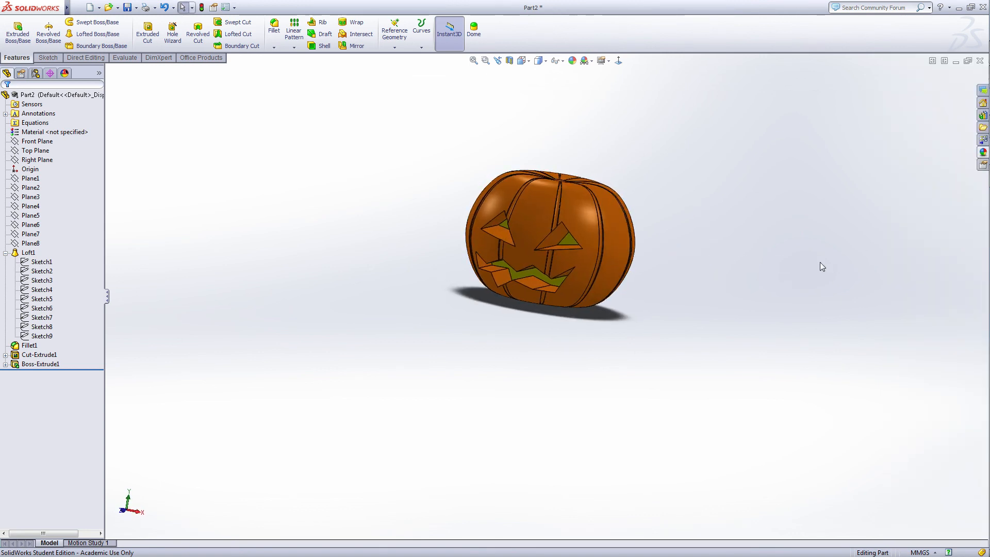
middle_click_drag(822, 266, 727, 303)
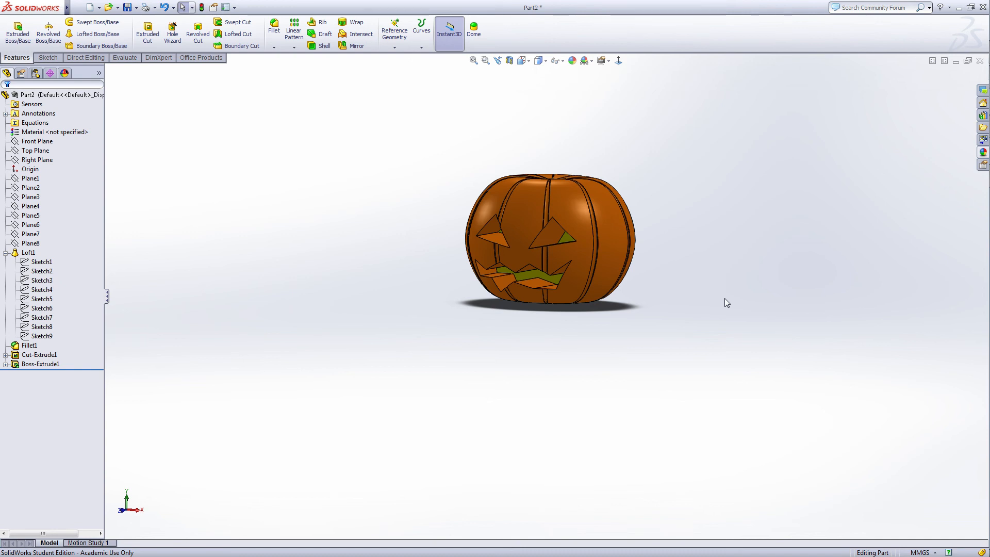
mouse_move(672, 413)
middle_mouse_down()
mouse_move(672, 401)
mouse_move(686, 399)
middle_mouse_up()
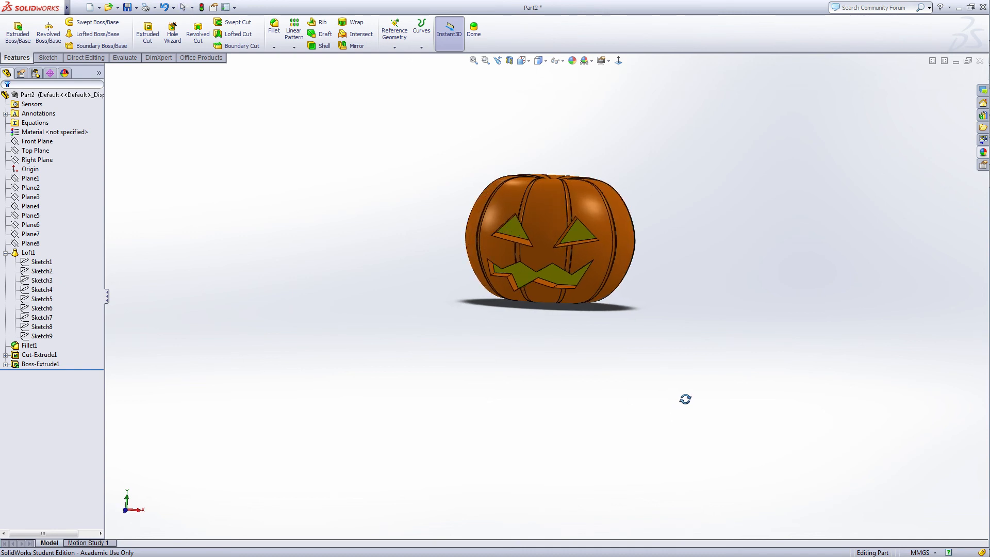
mouse_move(973, 151)
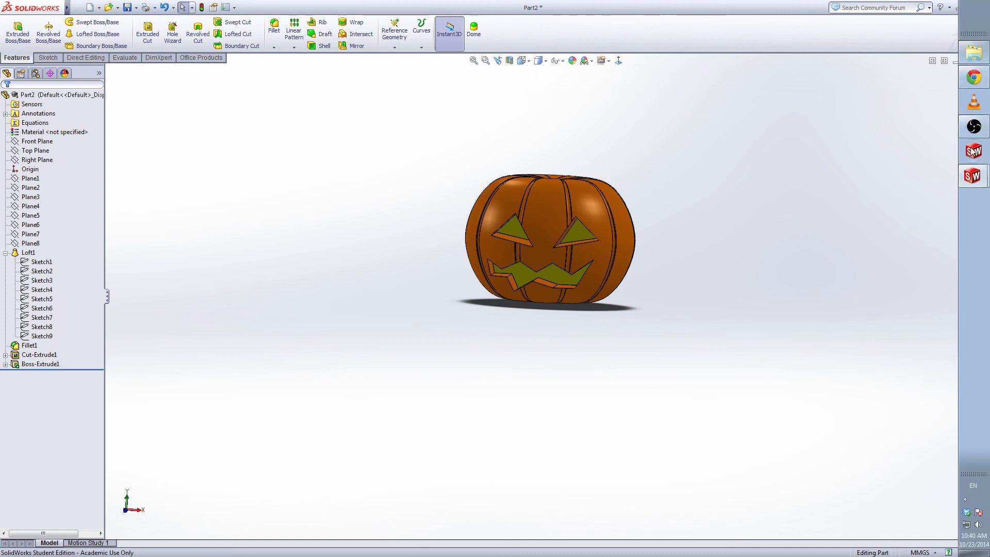